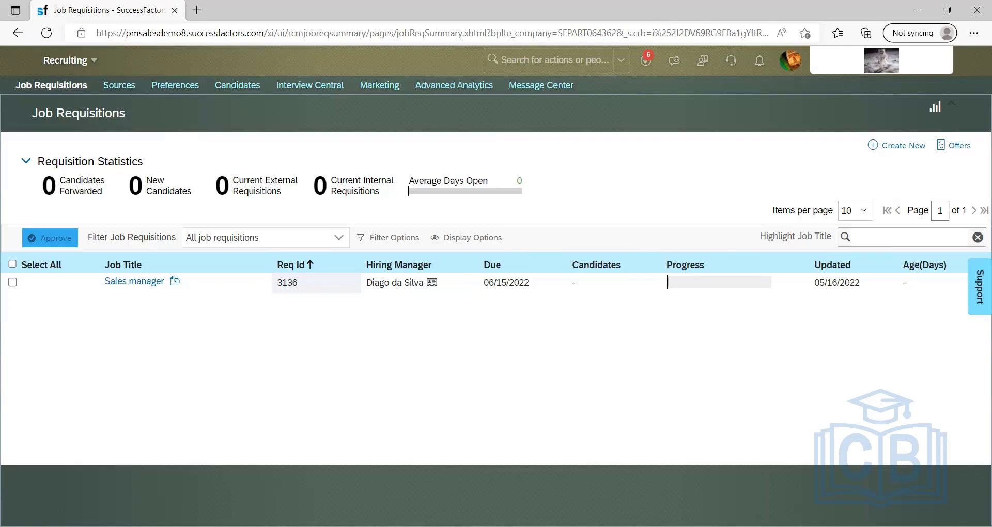
Consult the Job Requisitions in SAP SuccessFactors chapter in the Acrobat Reader guide, and return to the Recruiting page in the browser
key("alt+Tab")
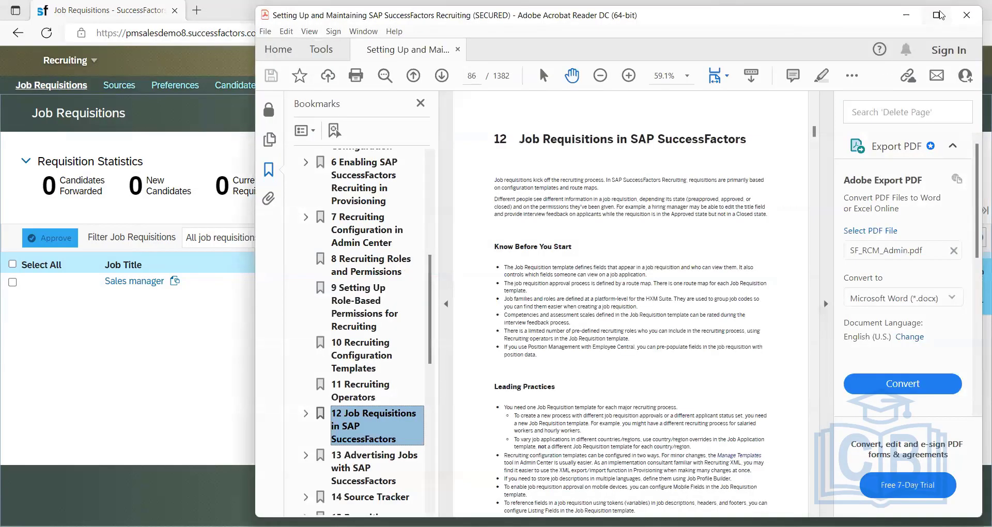
left_click(935, 15)
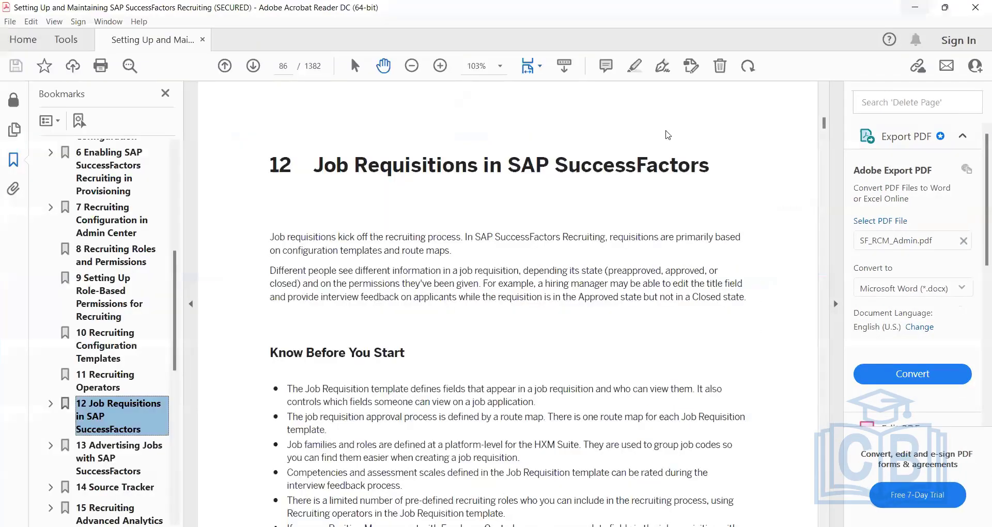
key("alt+Tab")
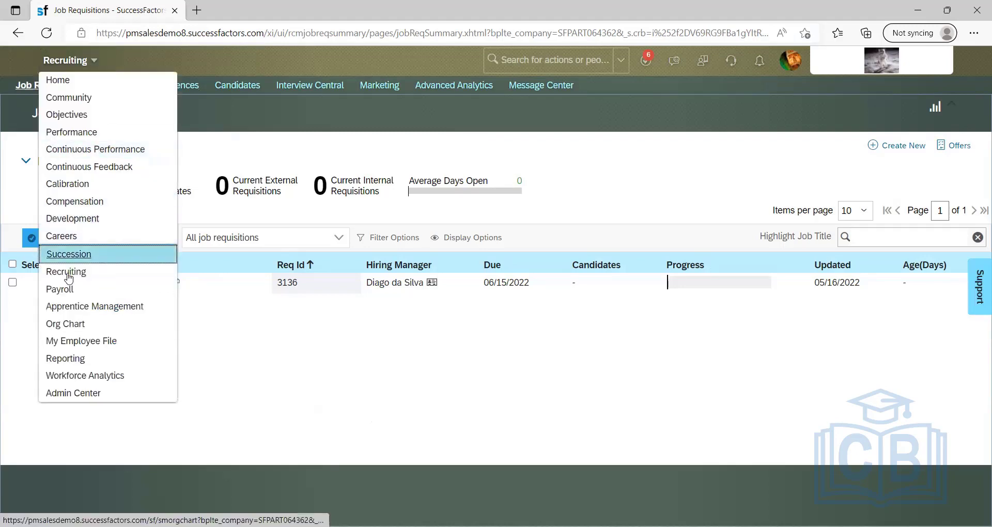
left_click(98, 249)
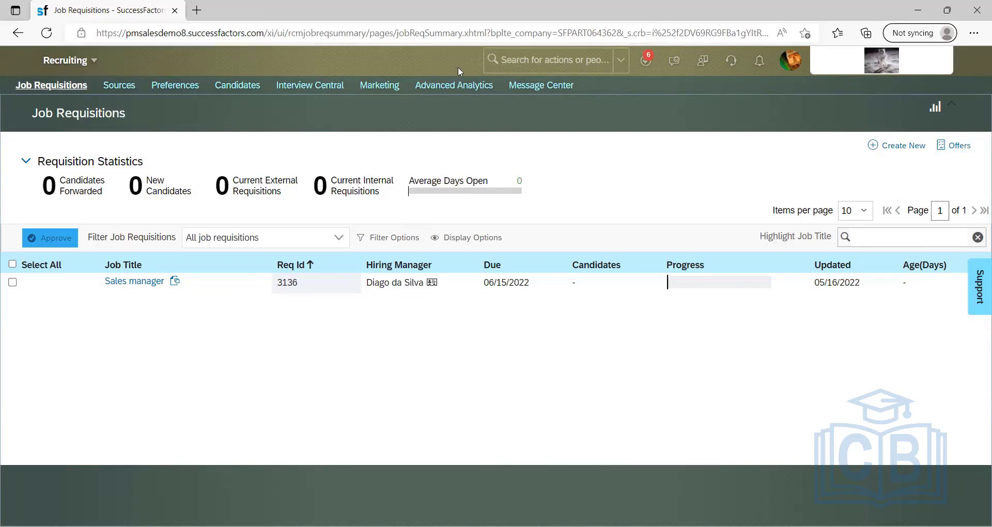
Find the Picklist Center through the action search with "pickli" and open it
left_click(518, 61)
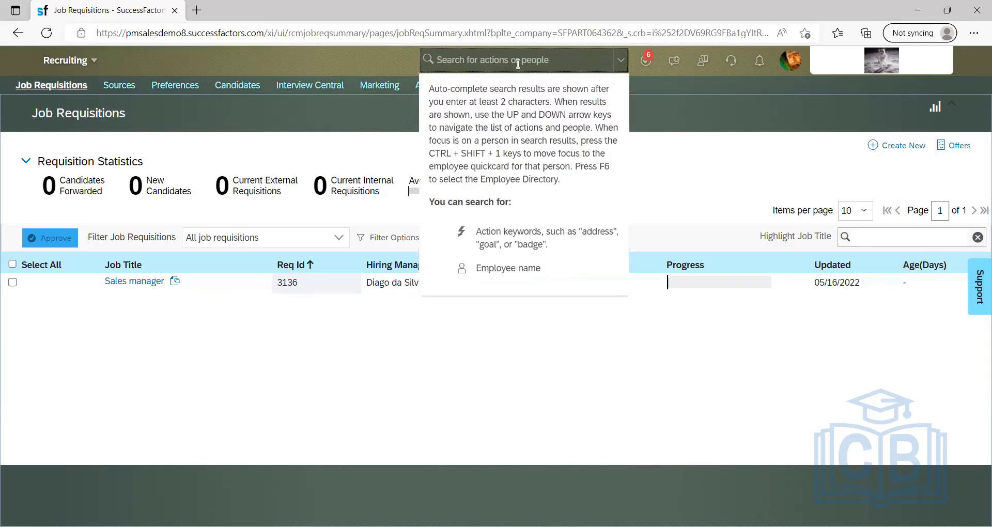
type("pickli")
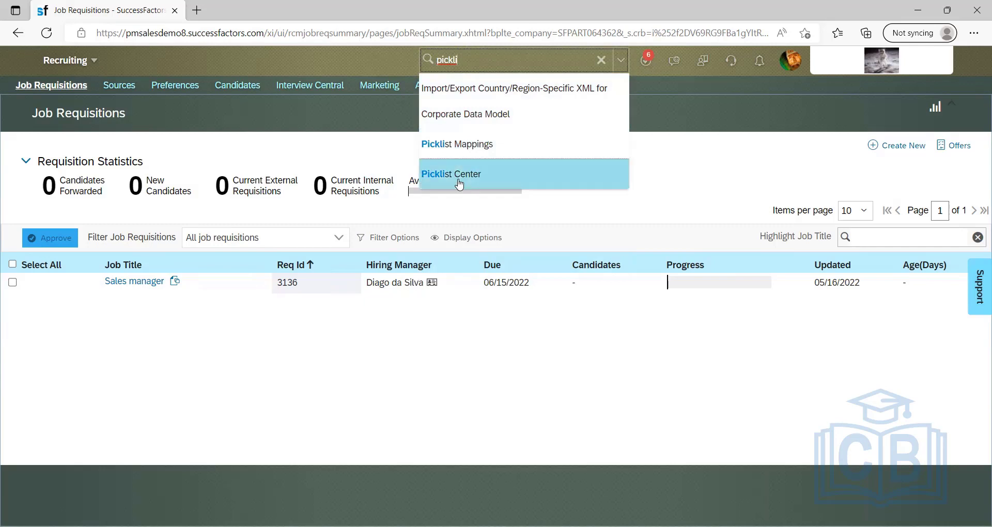
key("Return")
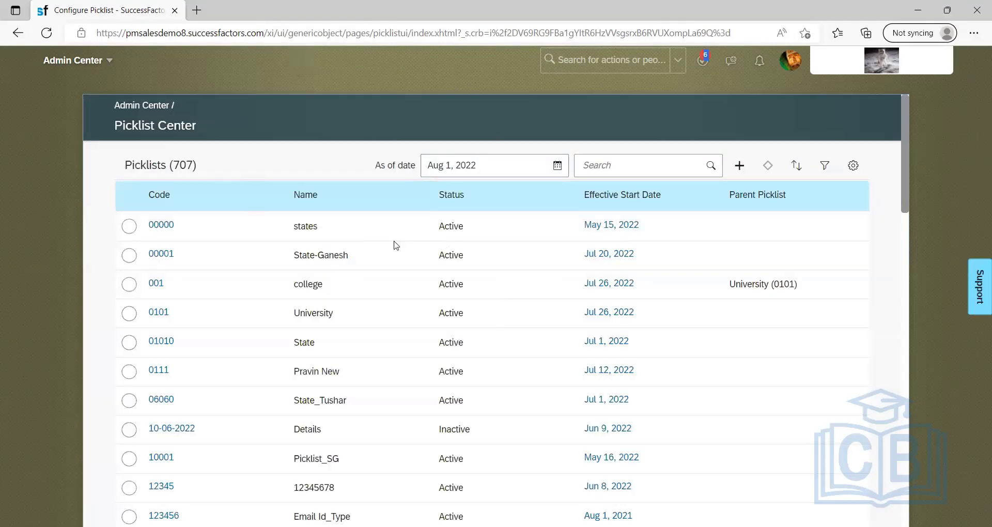
Look through the codes and names of the existing picklists in the Picklist Center
scroll(392, 253, "down", 15)
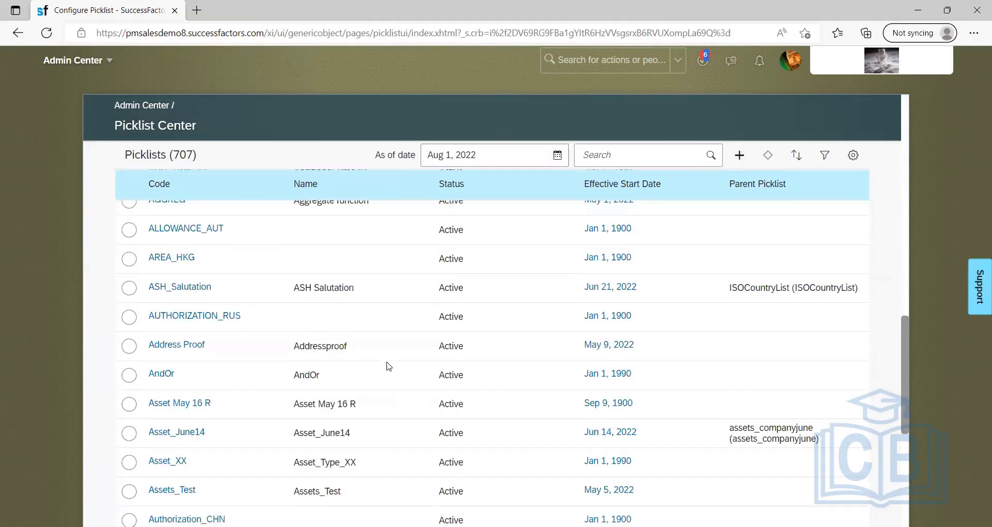
scroll(390, 365, "down", 3)
scroll(391, 364, "down", 15)
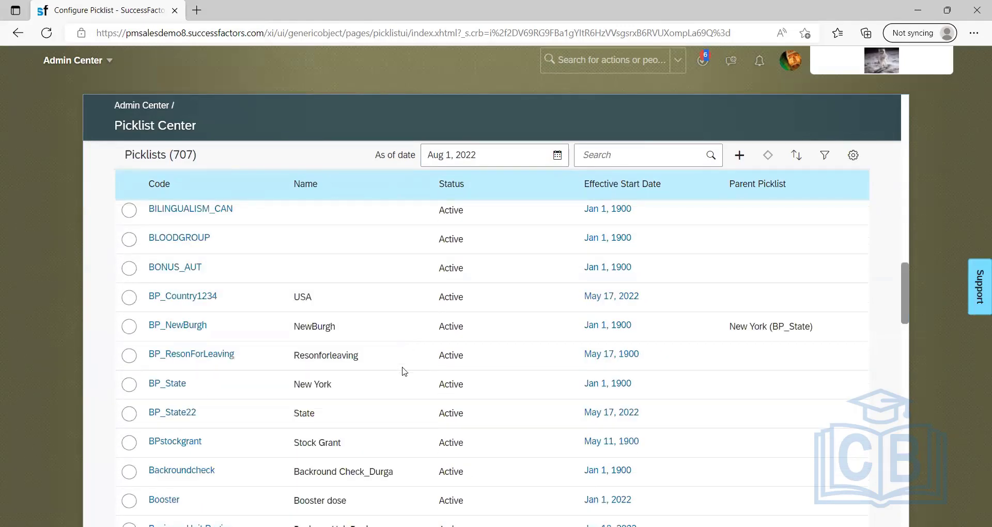
scroll(404, 374, "down", 15)
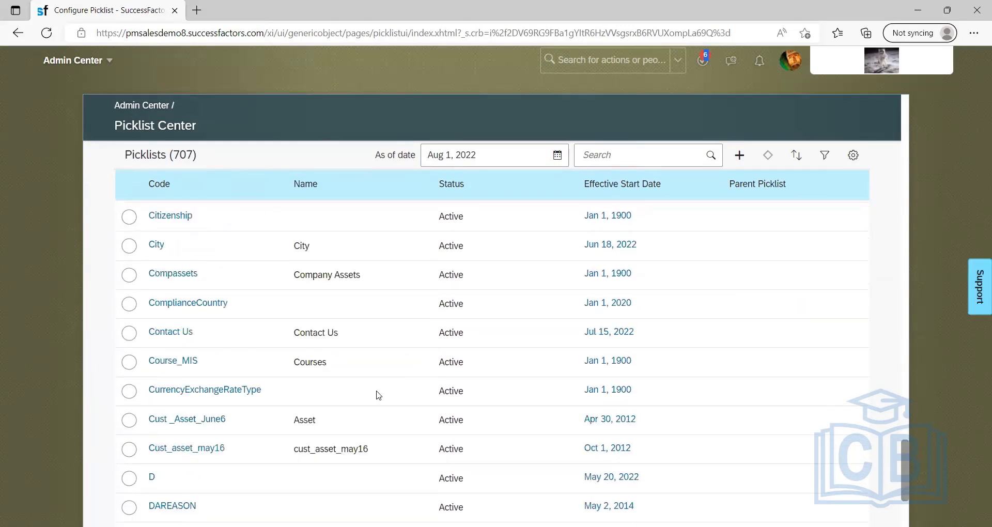
scroll(378, 396, "down", 10)
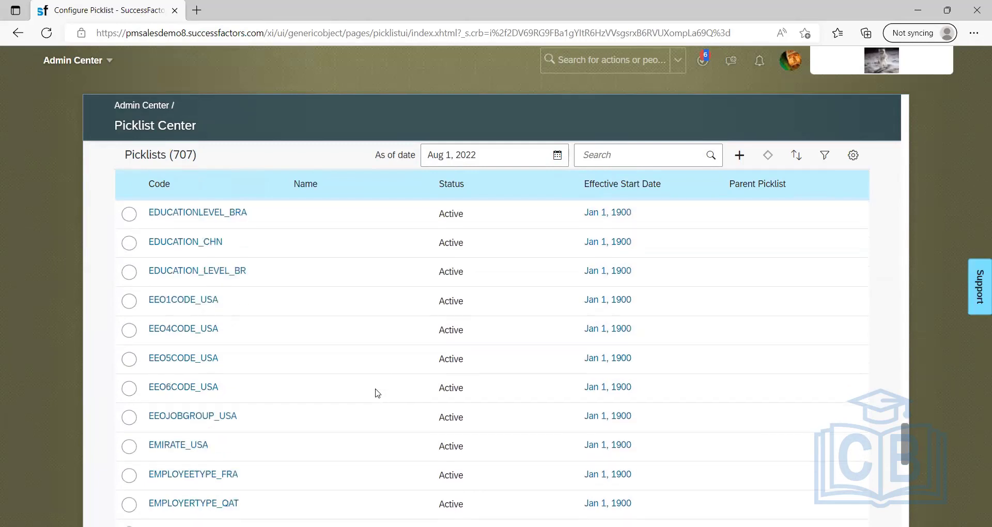
scroll(379, 399, "up", 1)
scroll(379, 397, "down", 1)
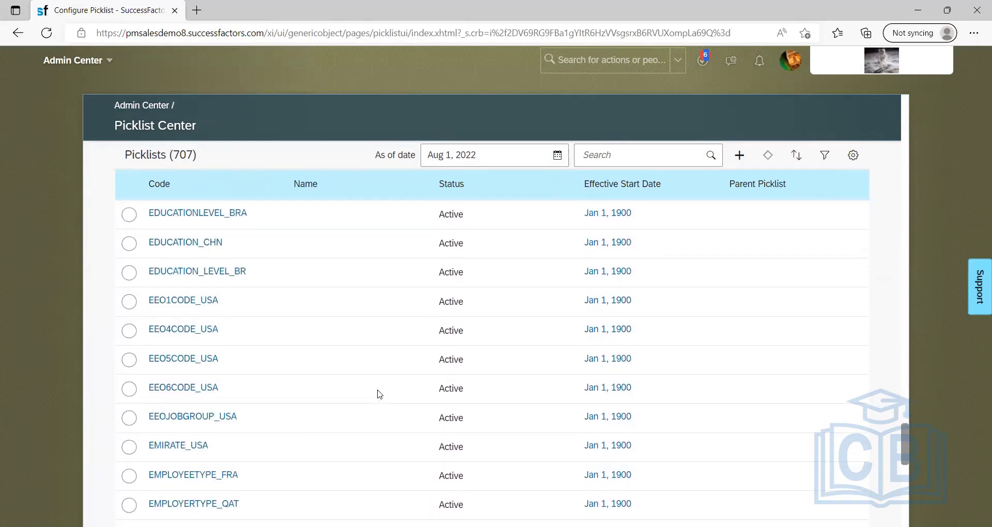
scroll(380, 394, "down", 10)
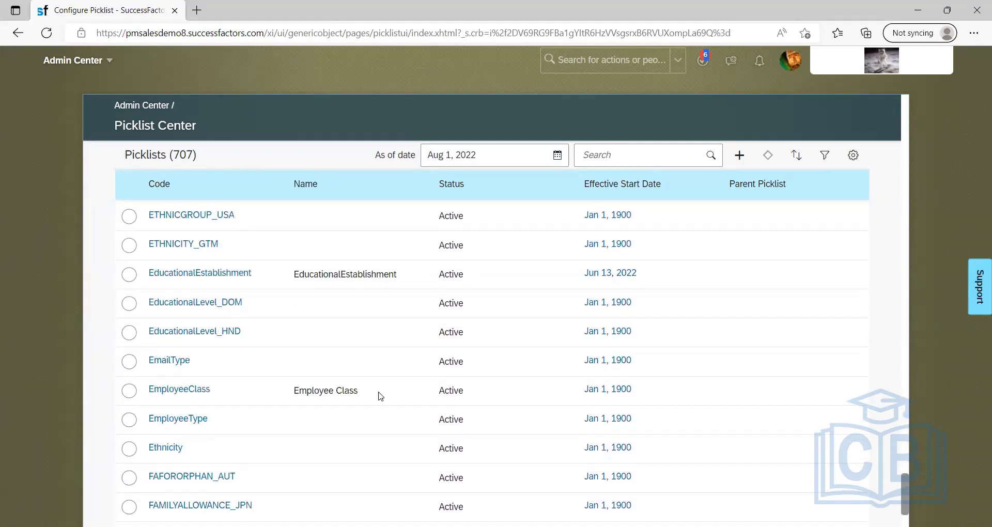
scroll(381, 396, "up", 15)
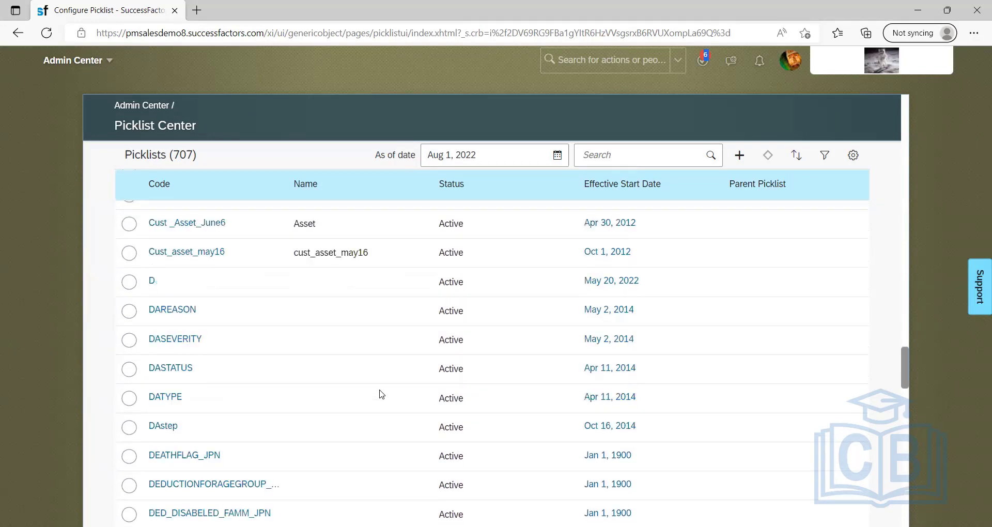
scroll(381, 395, "up", 20)
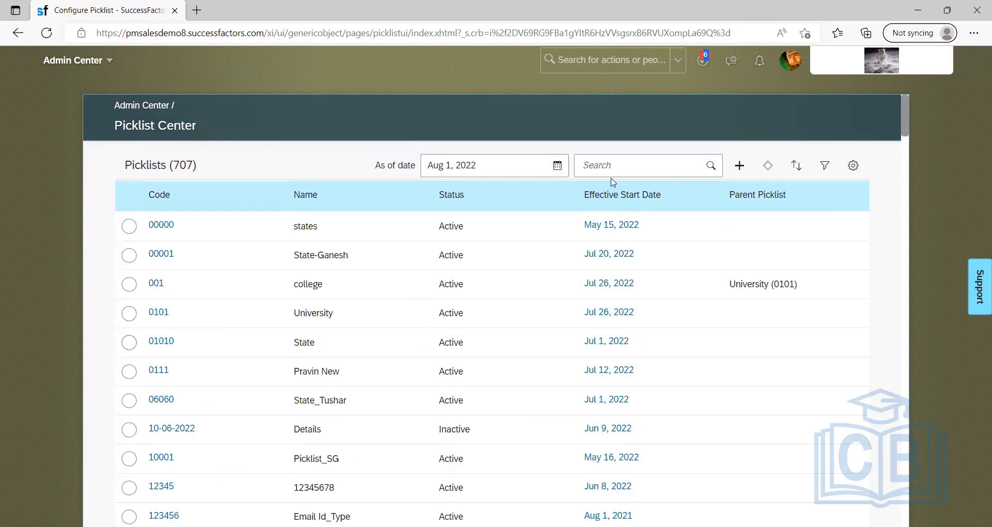
Check the picklist ID of the status field definition in JRDM_Starter.xml in Notepad++, and return to the Picklist Center
left_click(647, 166)
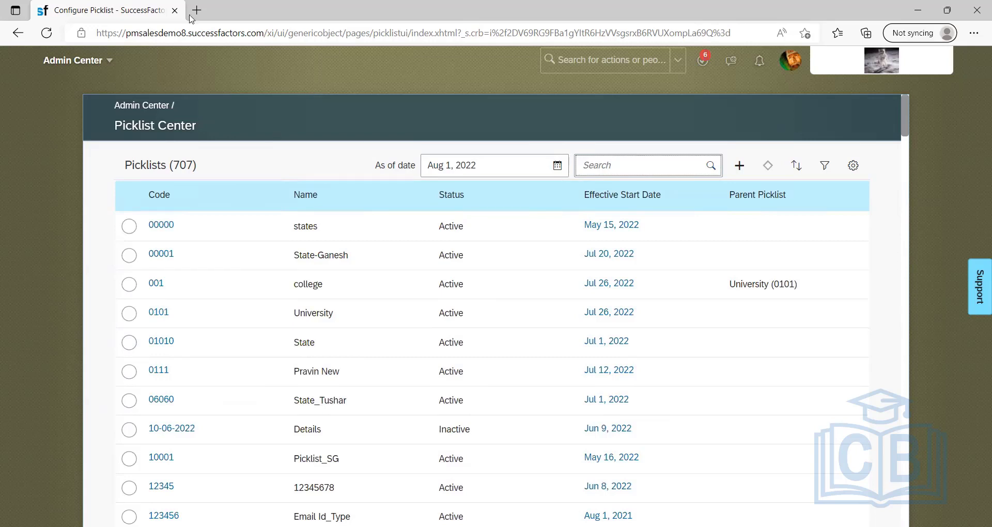
key("alt+Tab")
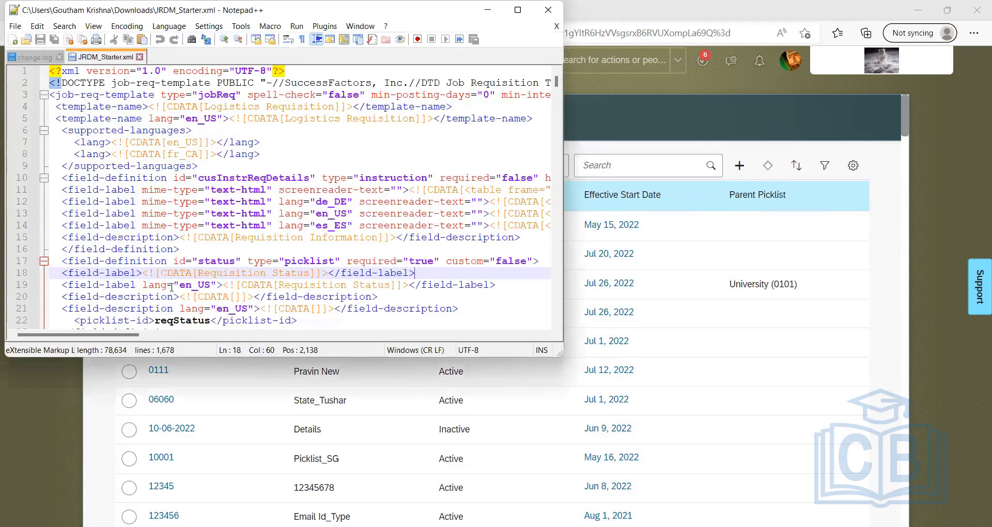
key("super+Up")
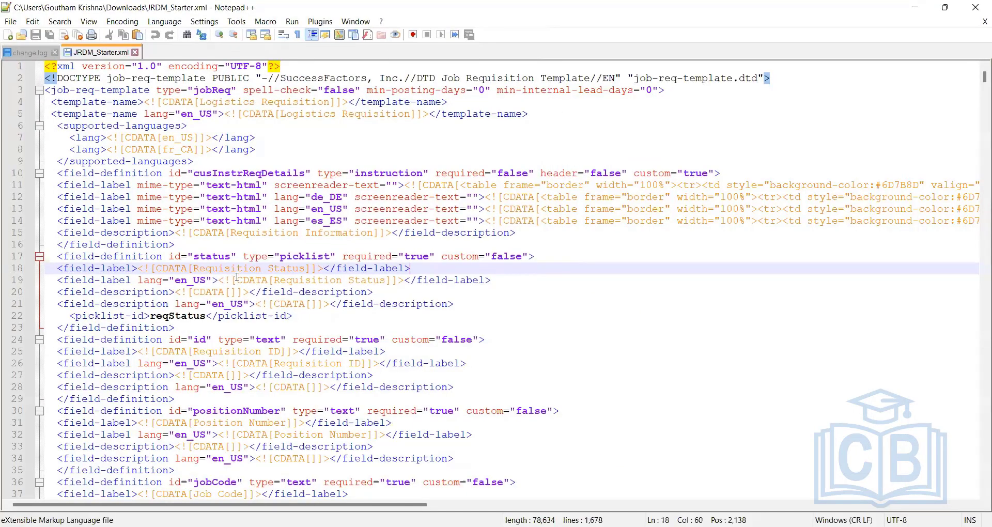
left_click(238, 281)
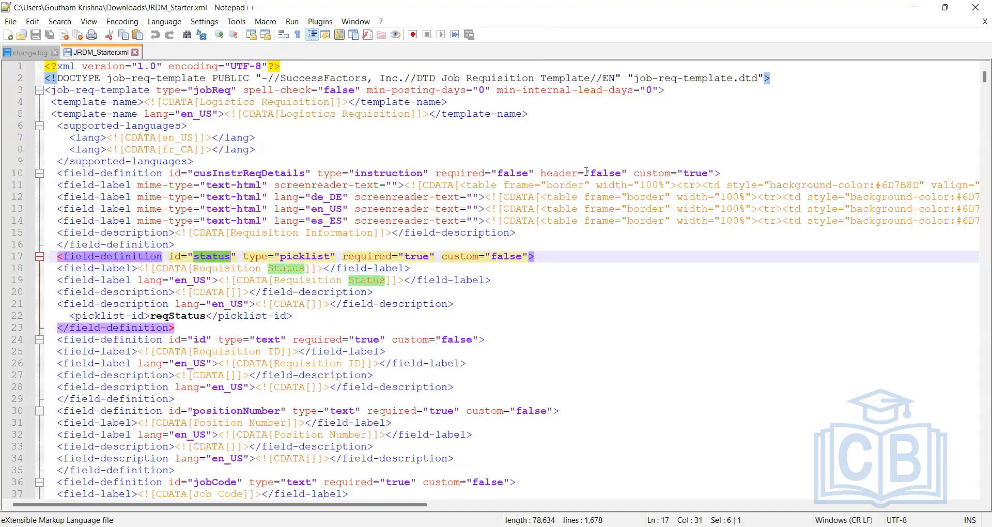
key("alt+Tab")
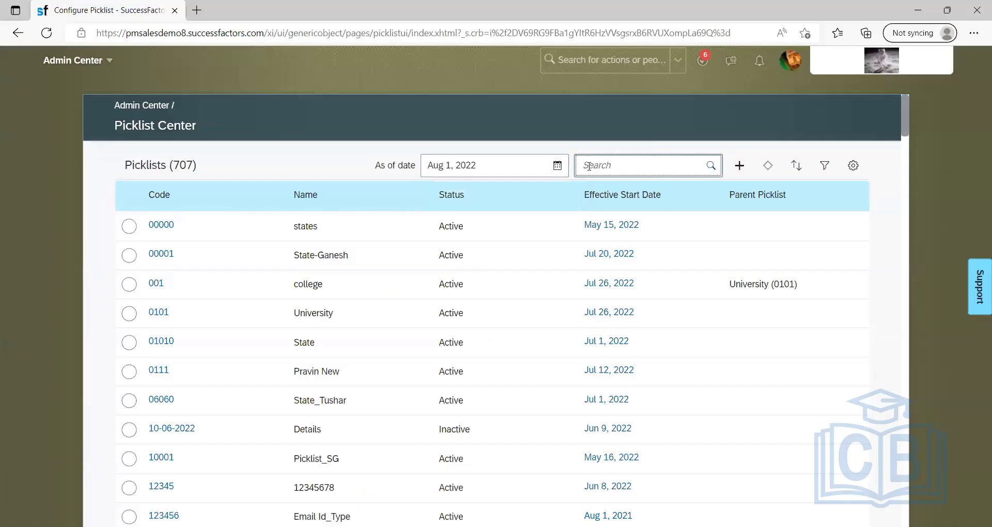
Search the picklists for "req", and change the search term to "rec"
type("req")
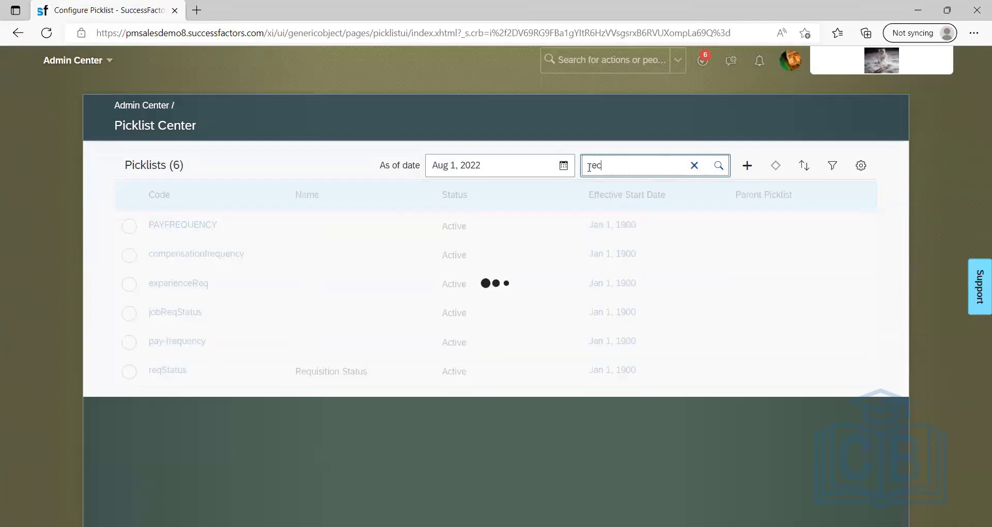
key("BackSpace")
type("c")
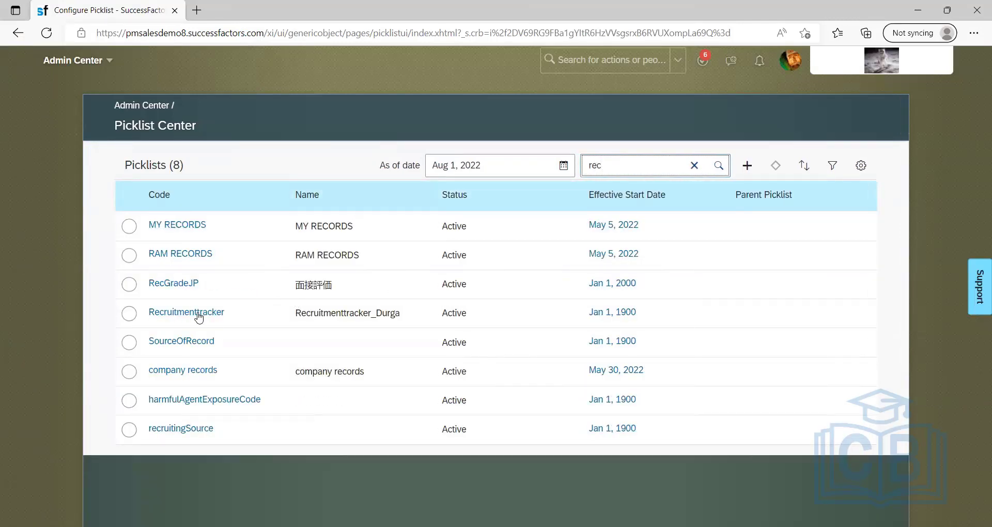
Replace the picklist search term with "rcm" and run the search
double_click(597, 164)
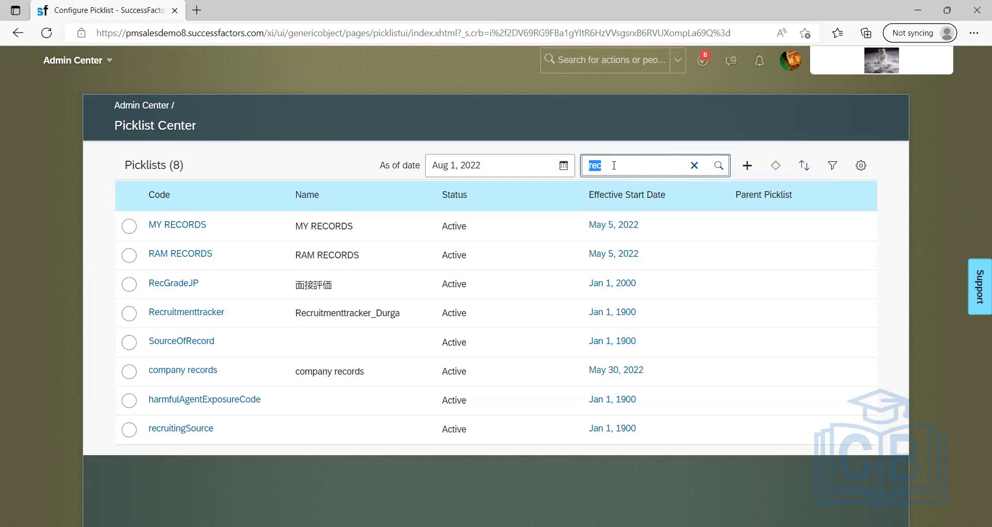
left_click(614, 165)
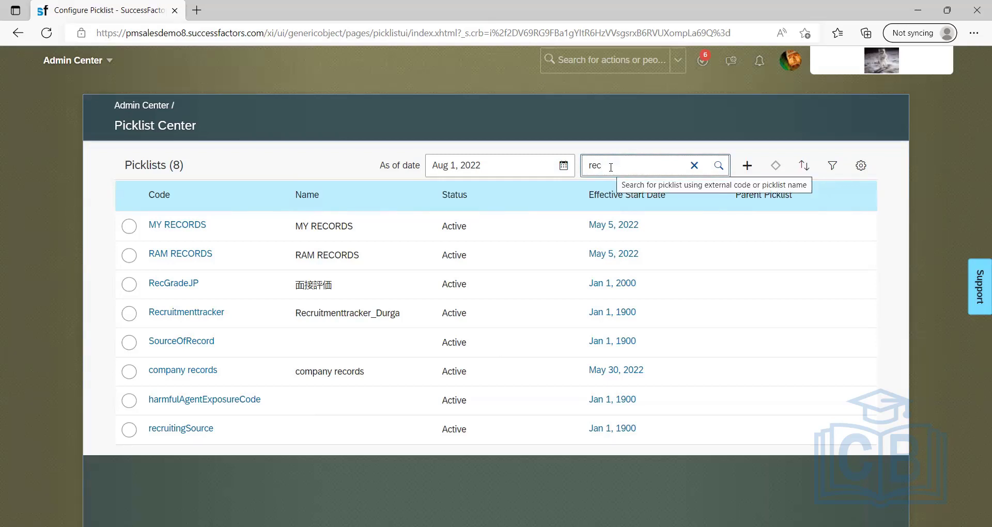
key("BackSpace")
key("BackSpace")
key("BackSpace")
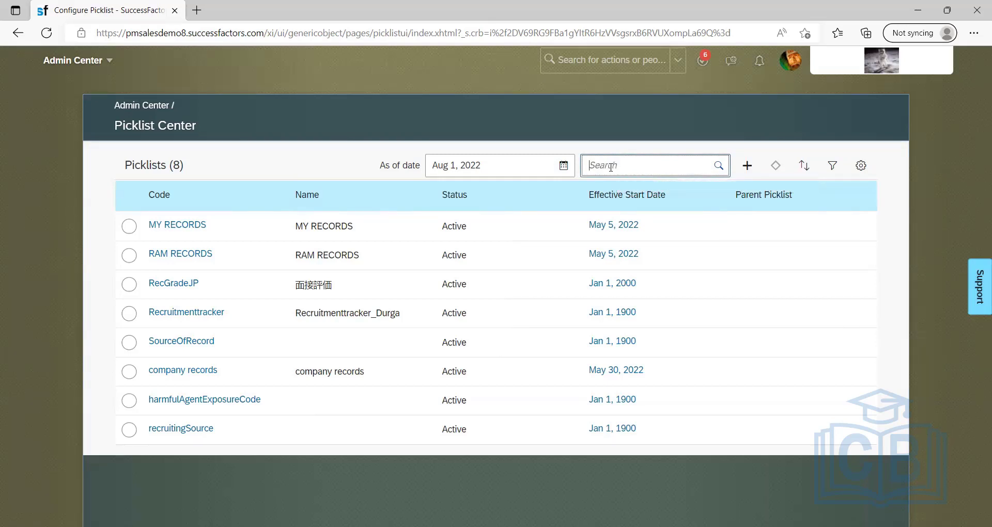
type("rcm")
key("Return")
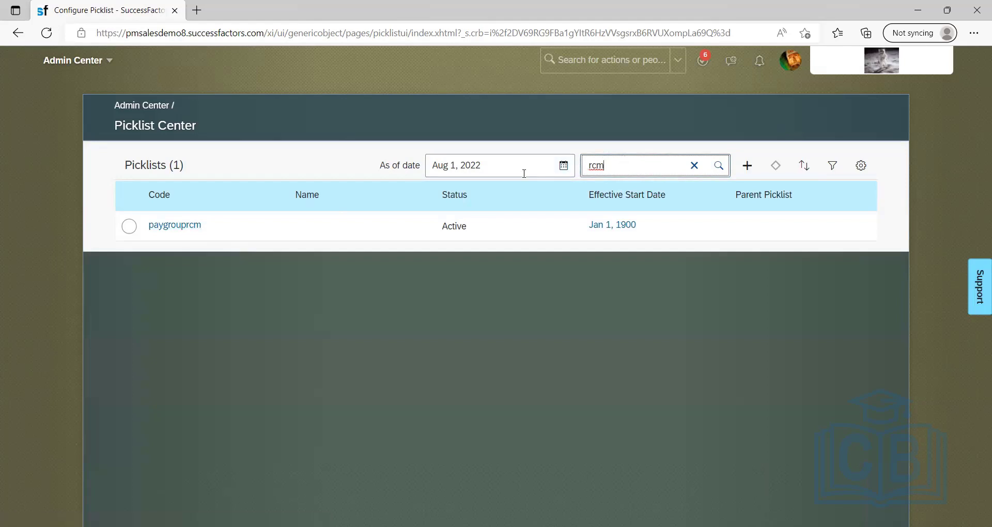
Search the picklists for "status" and open the Jan 1, 1900 version of the reqStatus picklist
key("BackSpace")
key("BackSpace")
key("BackSpace")
type("status")
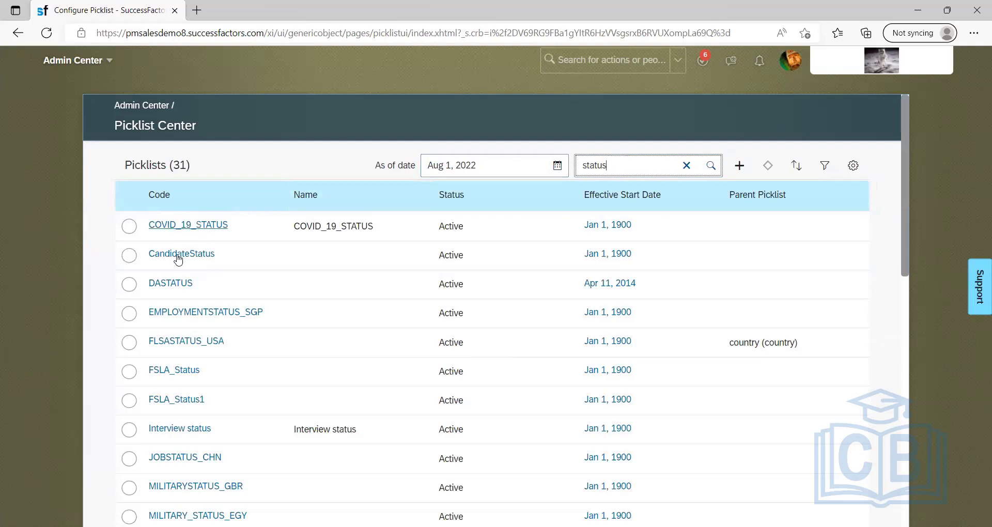
scroll(217, 304, "down", 8)
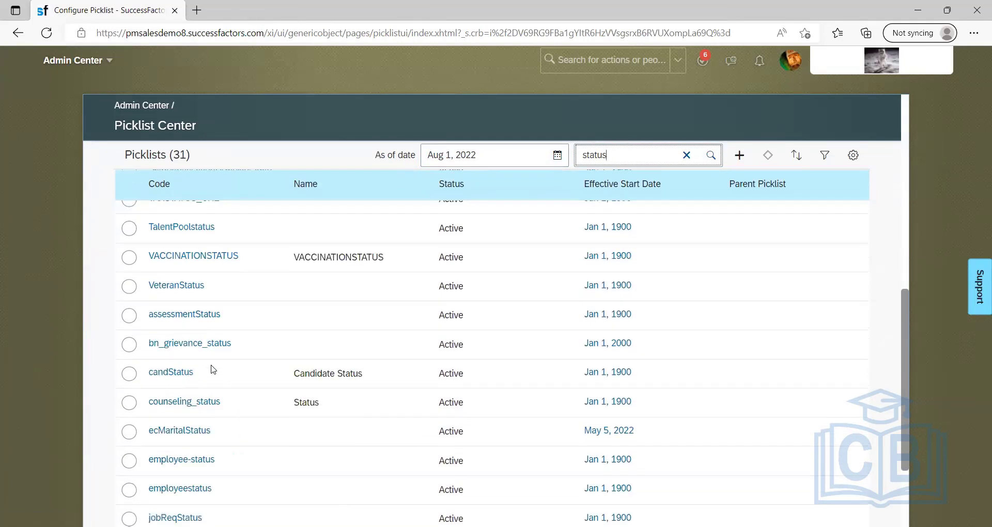
scroll(213, 382, "down", 3)
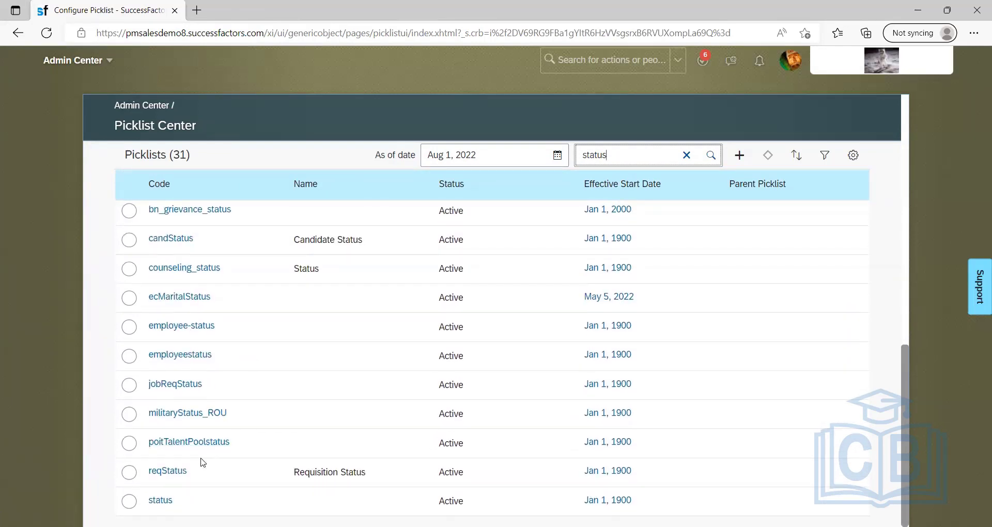
left_click(181, 467)
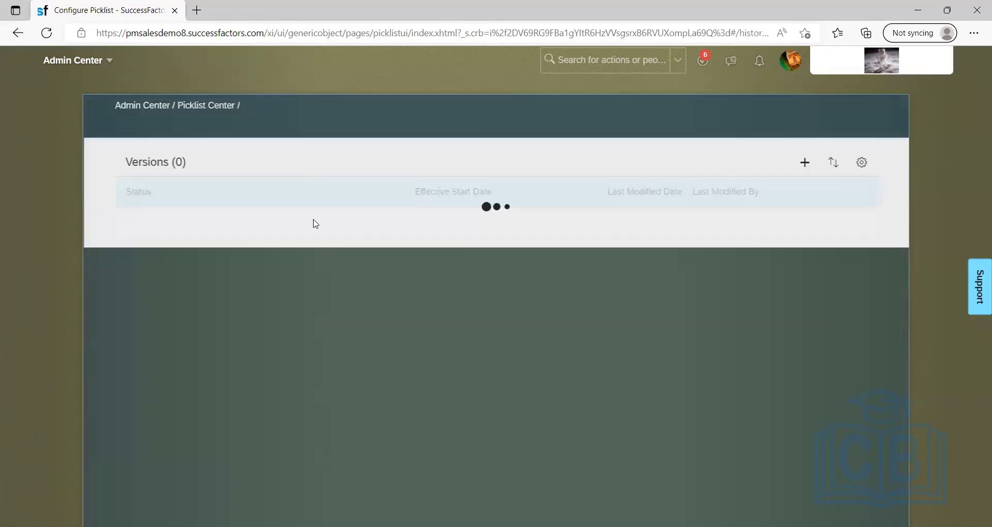
left_click(504, 227)
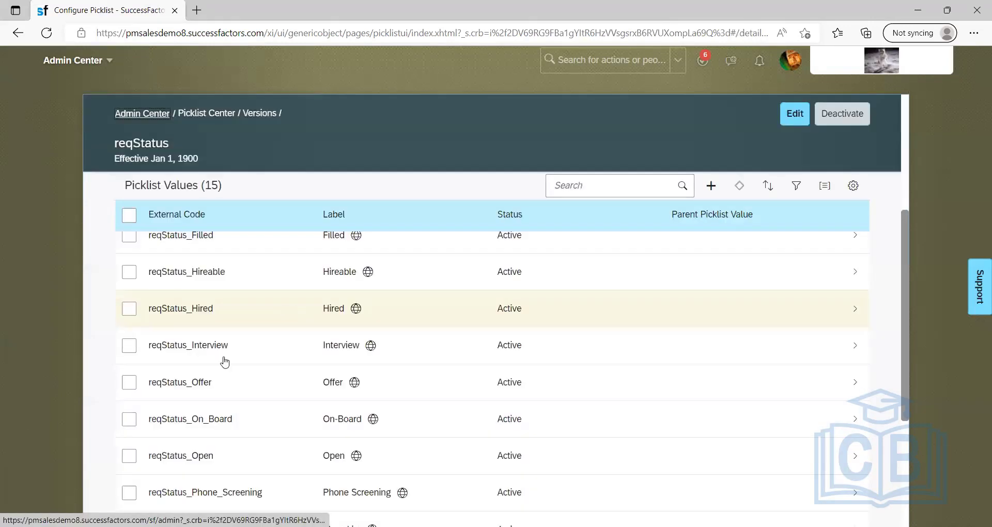
Review the external codes and labels of the requisition status values in the reqStatus picklist
scroll(259, 354, "down", 5)
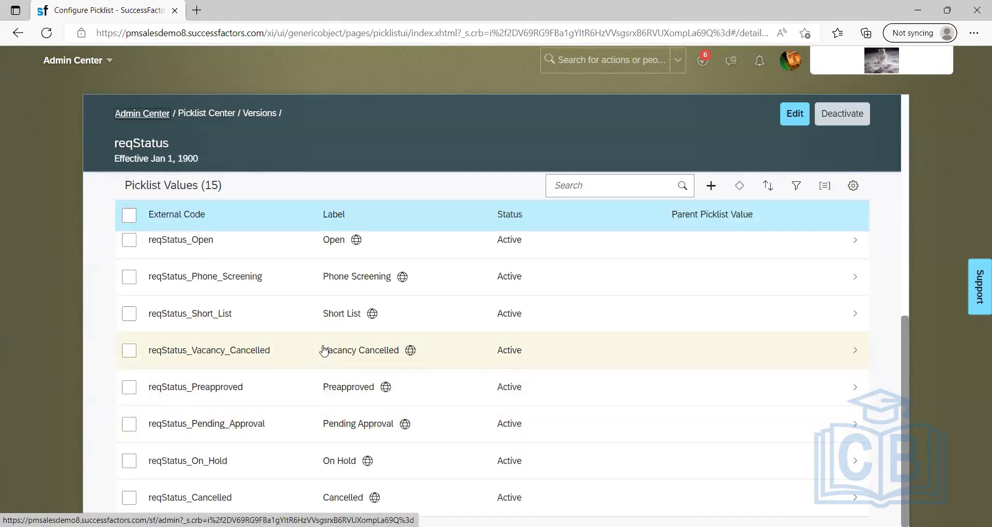
scroll(327, 349, "up", 10)
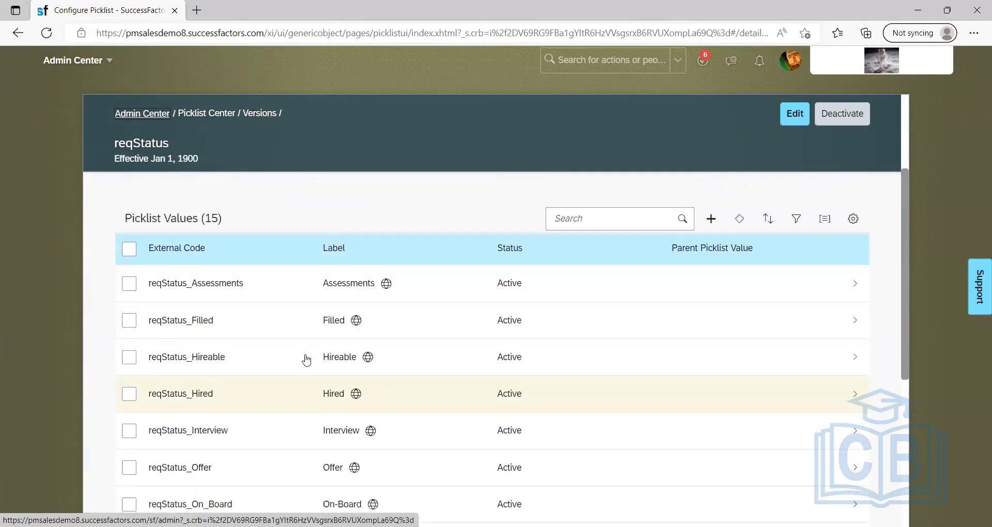
scroll(299, 399, "down", 5)
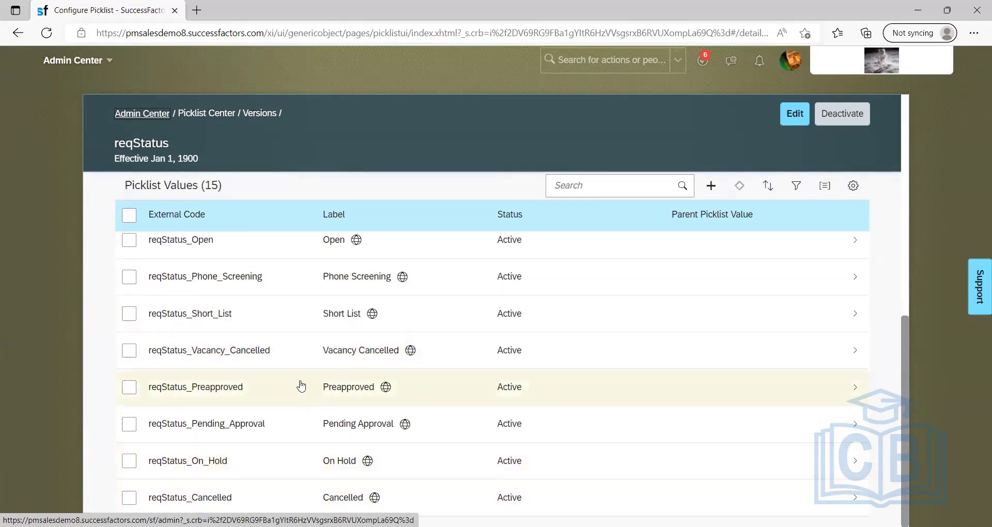
scroll(289, 292, "up", 1)
scroll(288, 310, "up", 4)
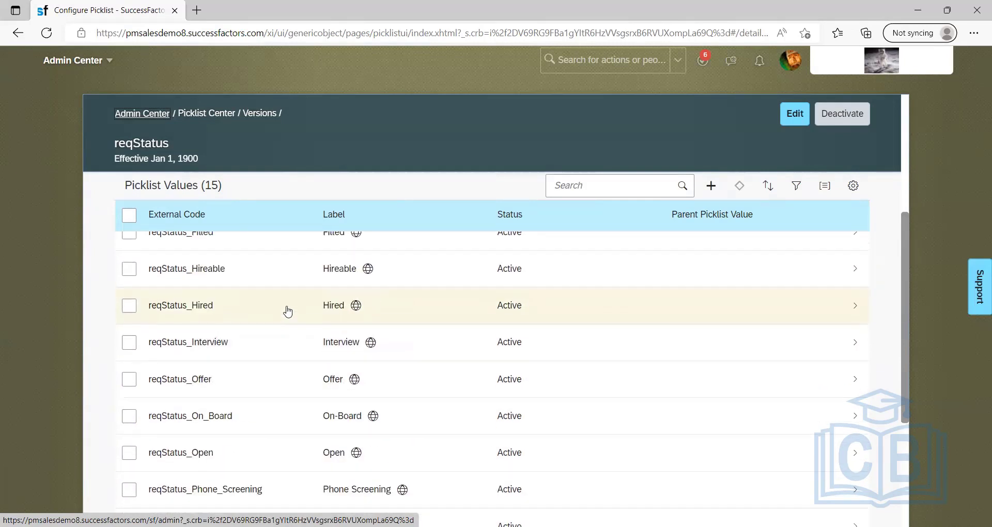
Switch to Notepad and list the requisition statuses "1. Pre approved", "2. Approved" and "3. Closed" on separate lines
scroll(289, 310, "up", 5)
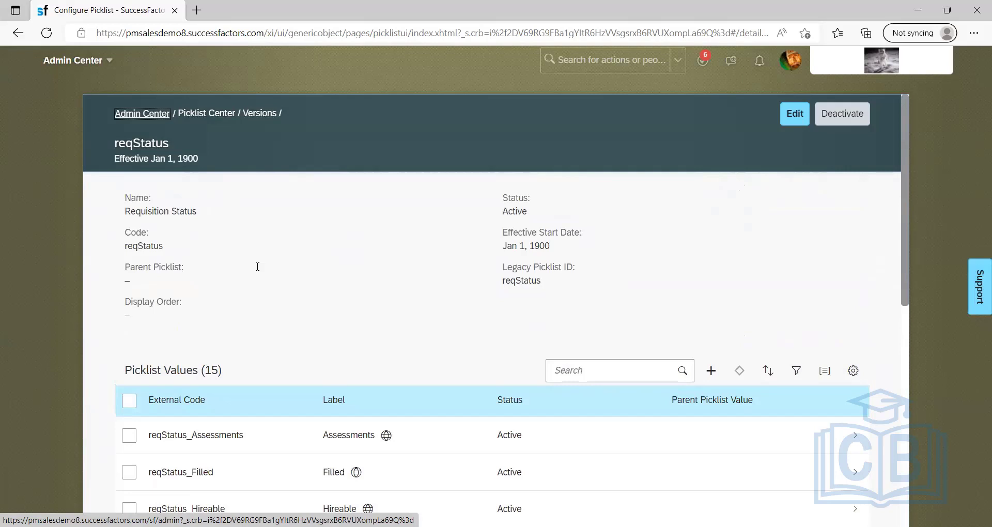
scroll(330, 352, "down", 3)
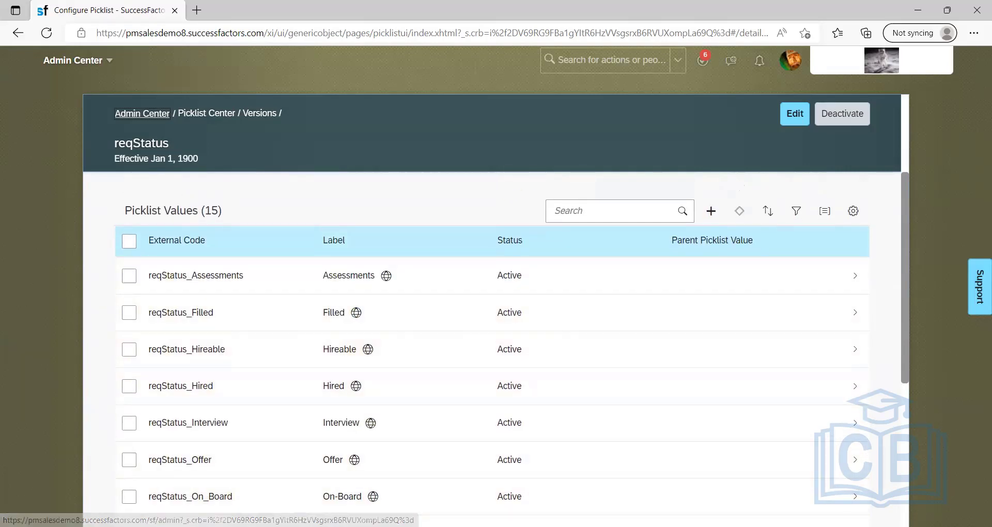
key("alt+Tab")
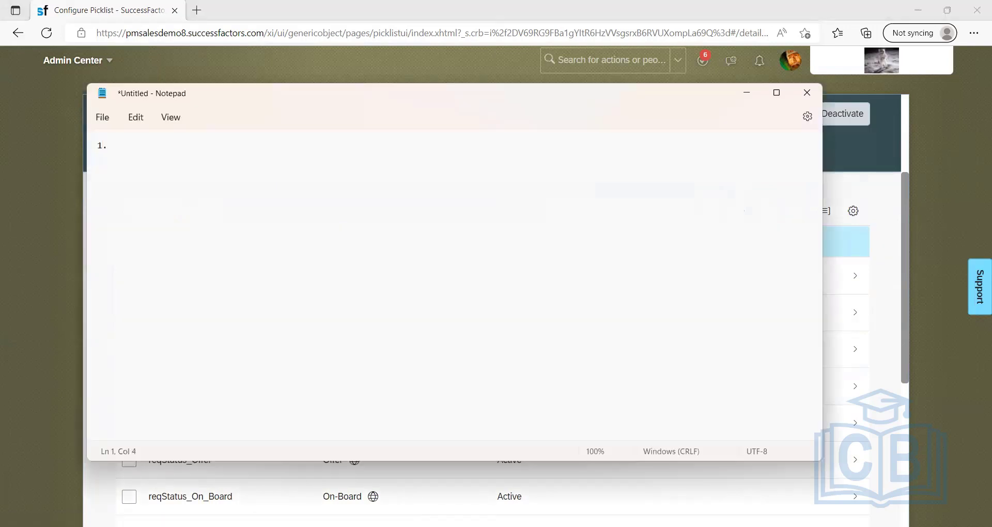
type("PRe")
key("BackSpace")
key("BackSpace")
type("re approved")
key("Return")
type("2. Approved")
key("Return")
type("3. Closed")
key("Return")
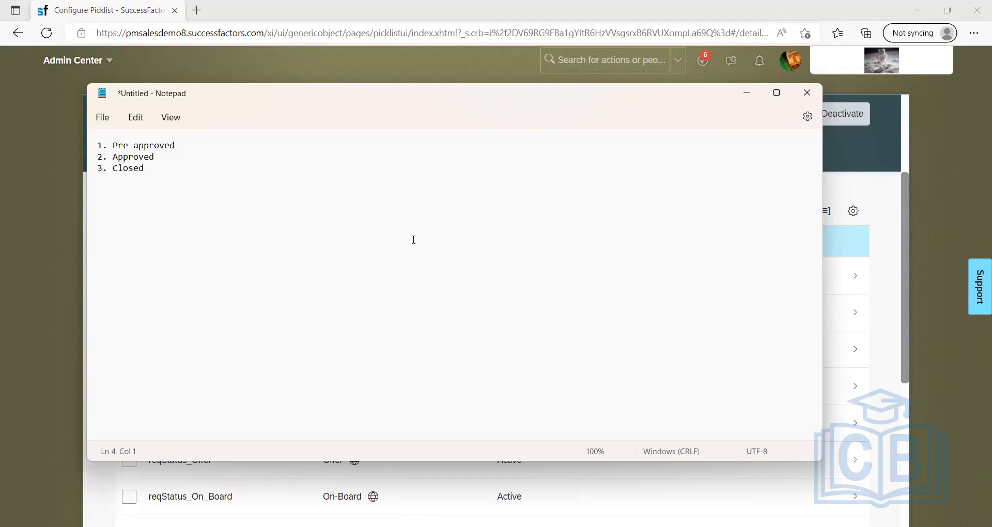
Go through the listed statuses by highlighting the whole list, the Pre approved line and the Approved line
left_click_drag(160, 171, 97, 145)
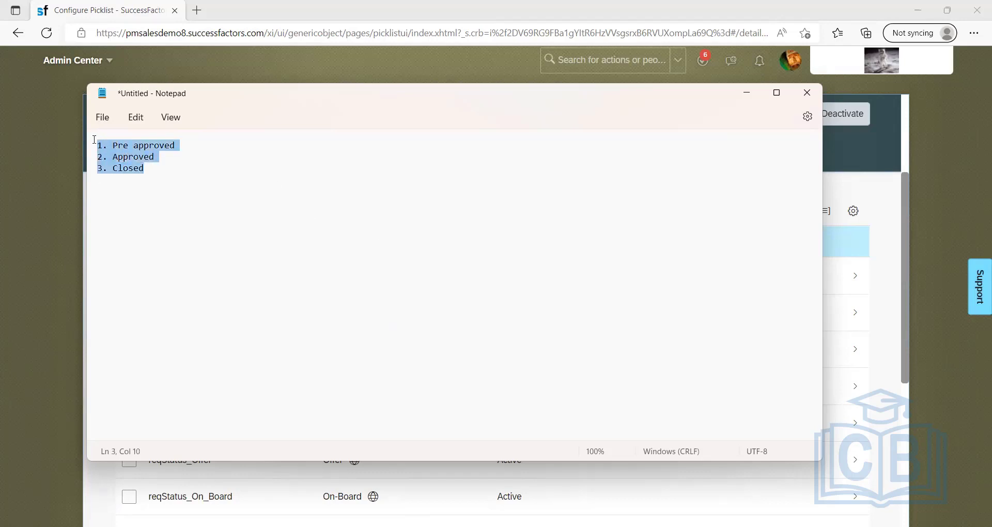
left_click(181, 161)
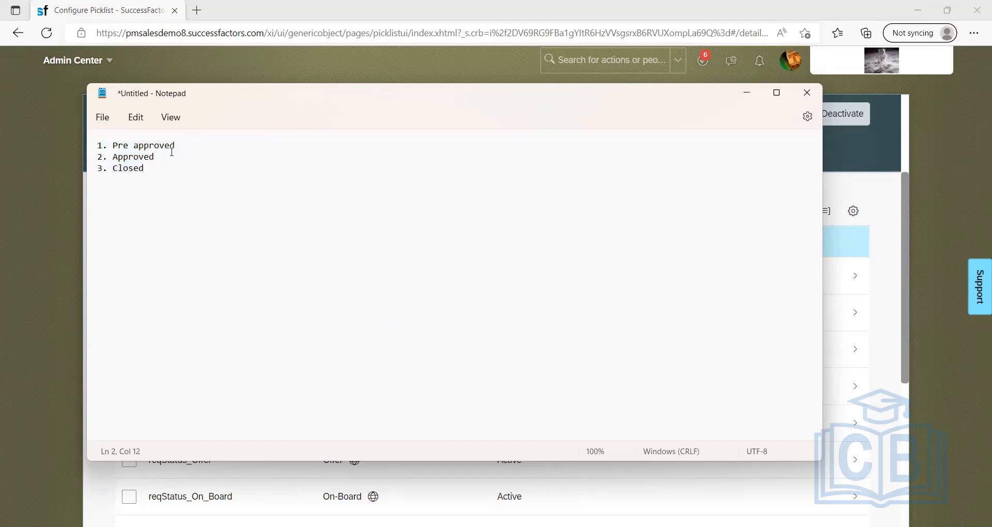
triple_click(102, 142)
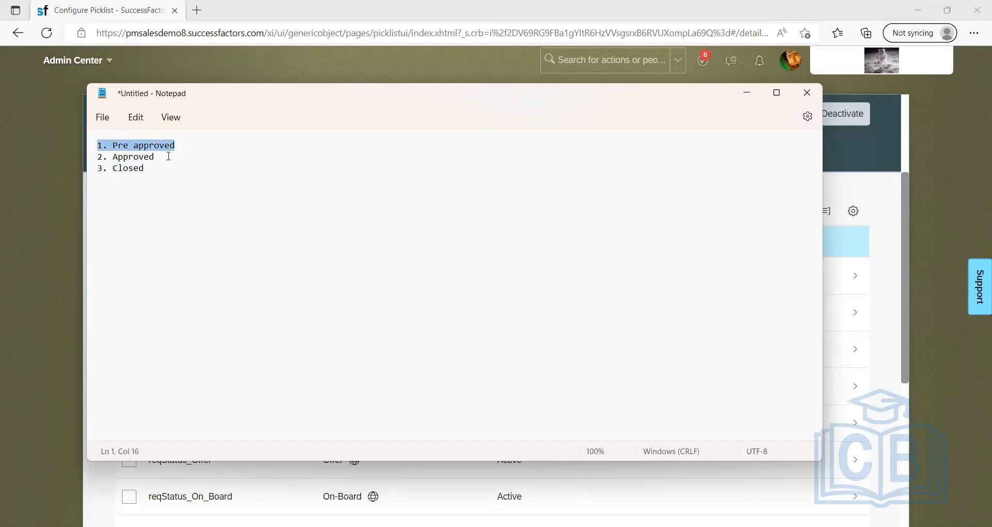
left_click(181, 147)
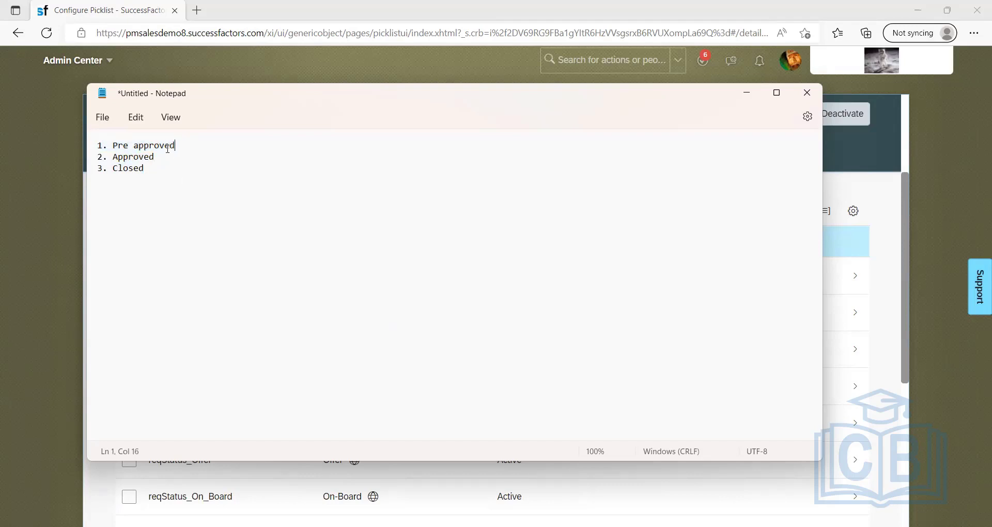
left_click_drag(180, 147, 90, 144)
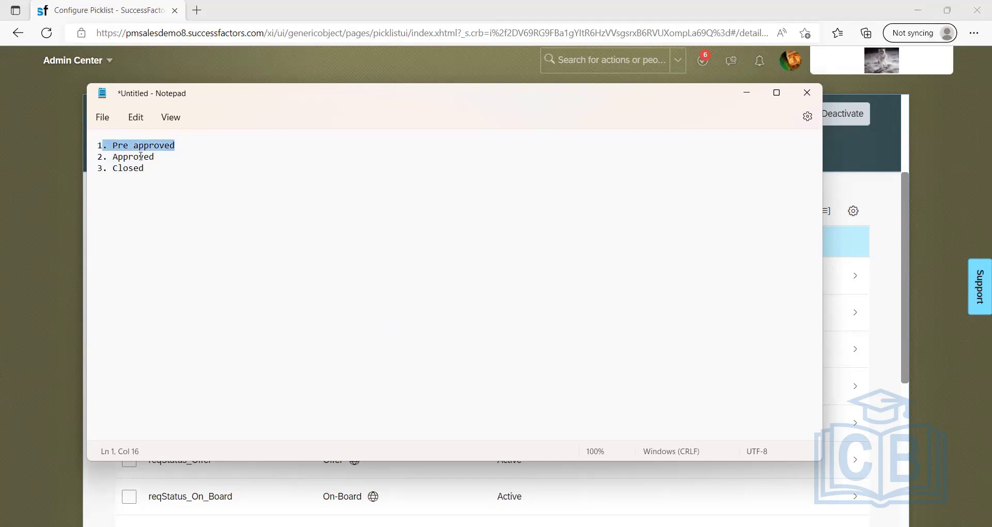
left_click(160, 157)
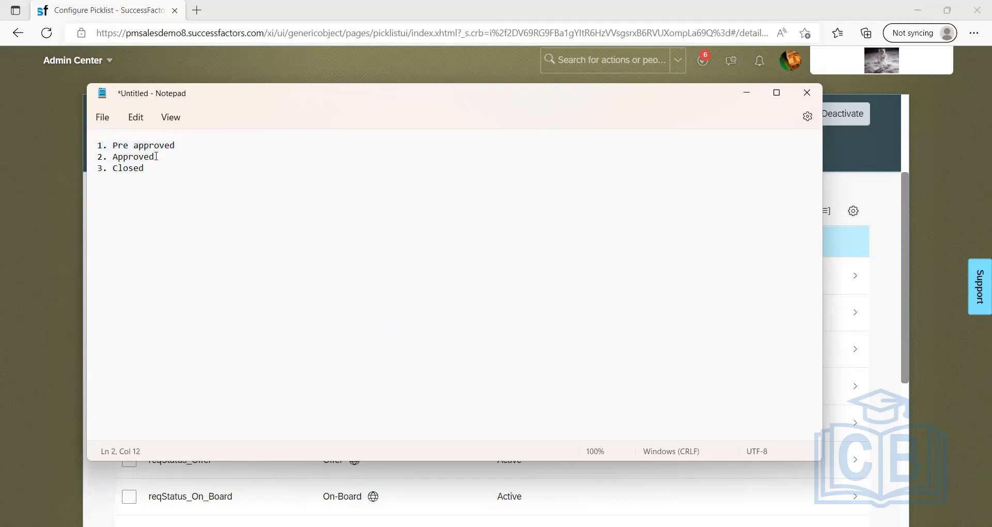
left_click_drag(93, 154, 158, 156)
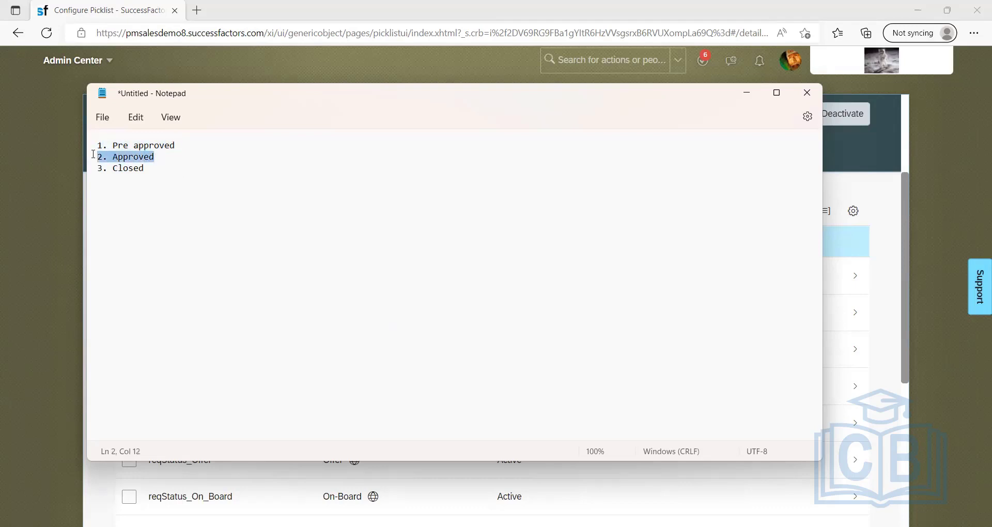
Insert "3. Open" after the Approved line and renumber Closed as 4
left_click(159, 156)
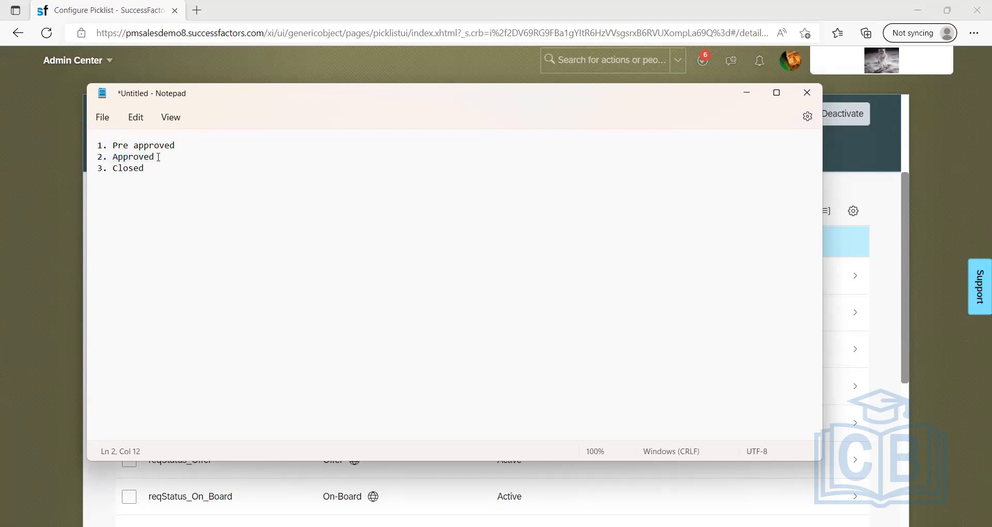
key("Return")
type("3. Open")
key("BackSpace")
type("4")
left_click_drag(149, 179, 97, 146)
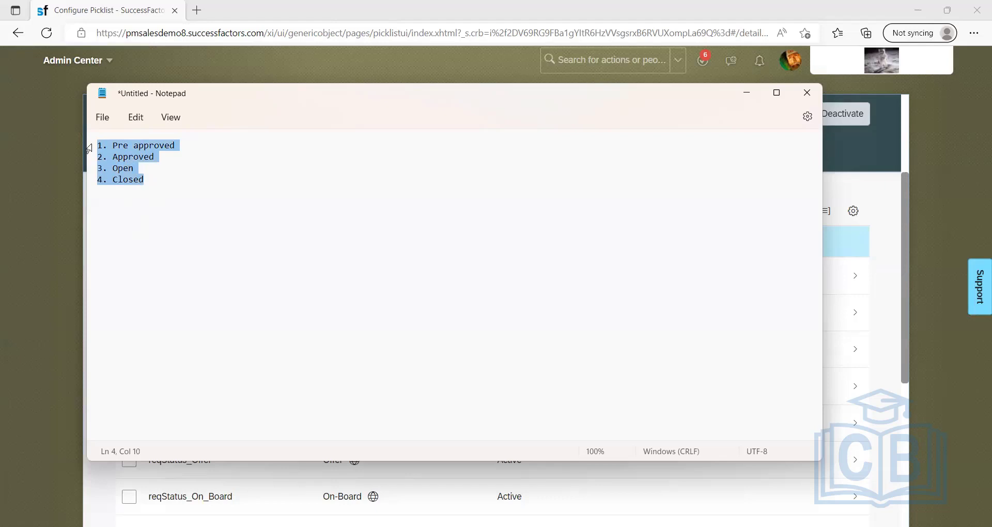
left_click(134, 181)
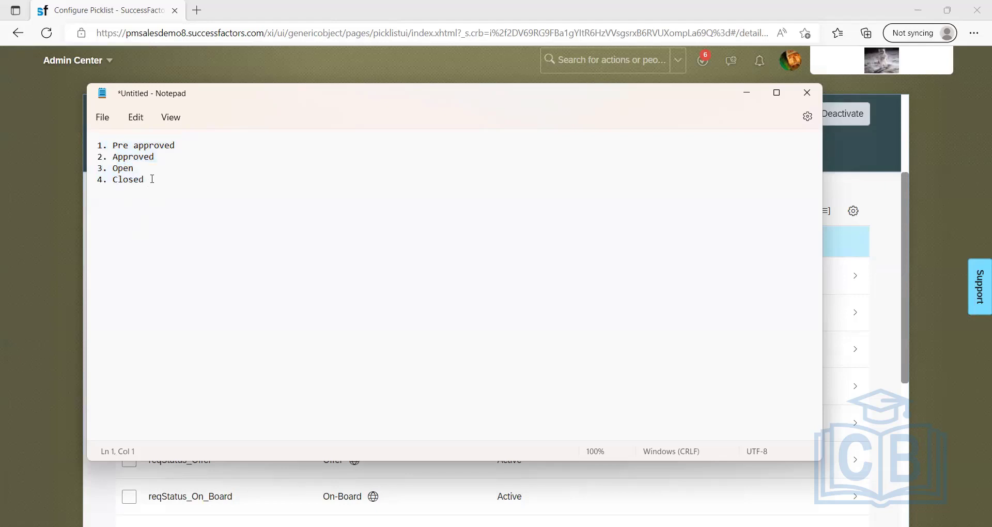
Add a blank fifth numbered entry below Closed and shift the Notepad window slightly
left_click(152, 179)
type("5.")
left_click_drag(265, 98, 274, 109)
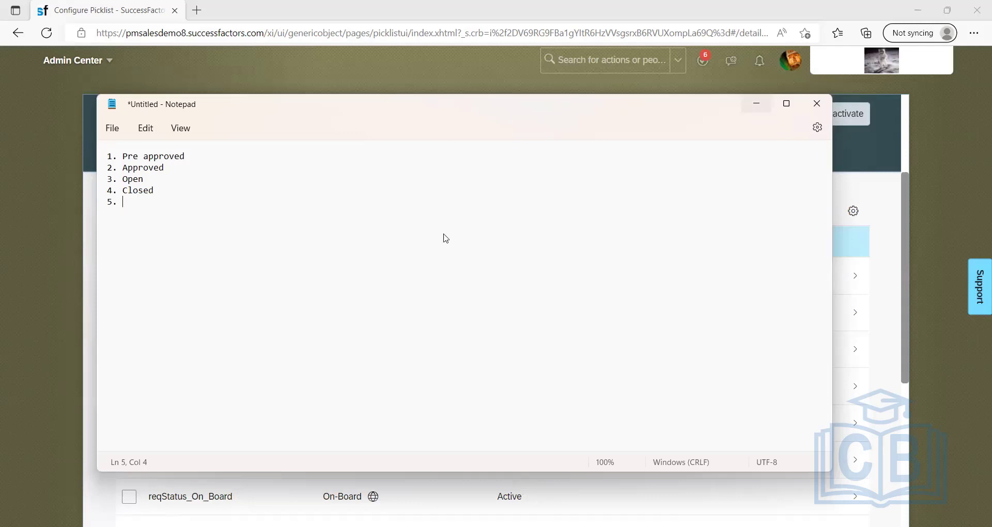
Switch to the browser, check the last values of the reqStatus picklist and return to the Picklist Center list
key("alt+Tab")
scroll(191, 381, "down", 5)
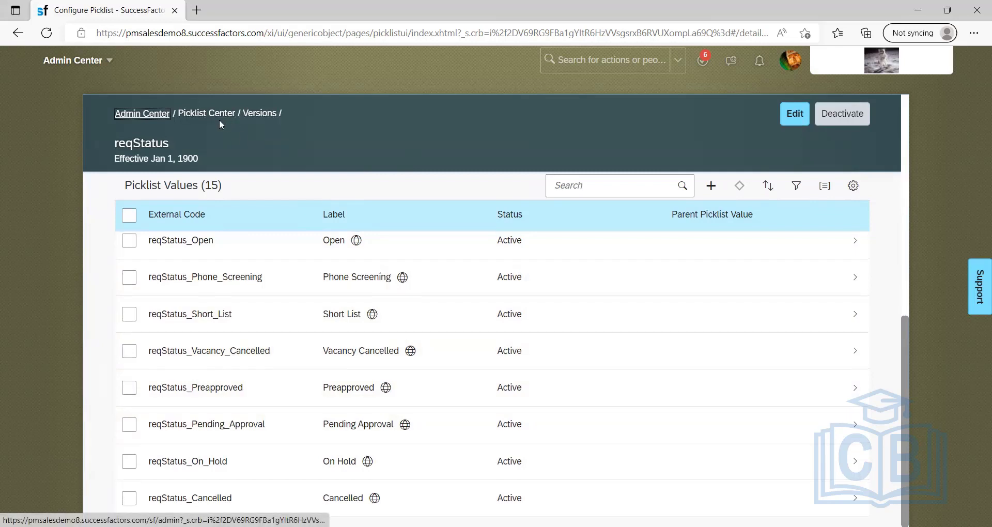
left_click(193, 114)
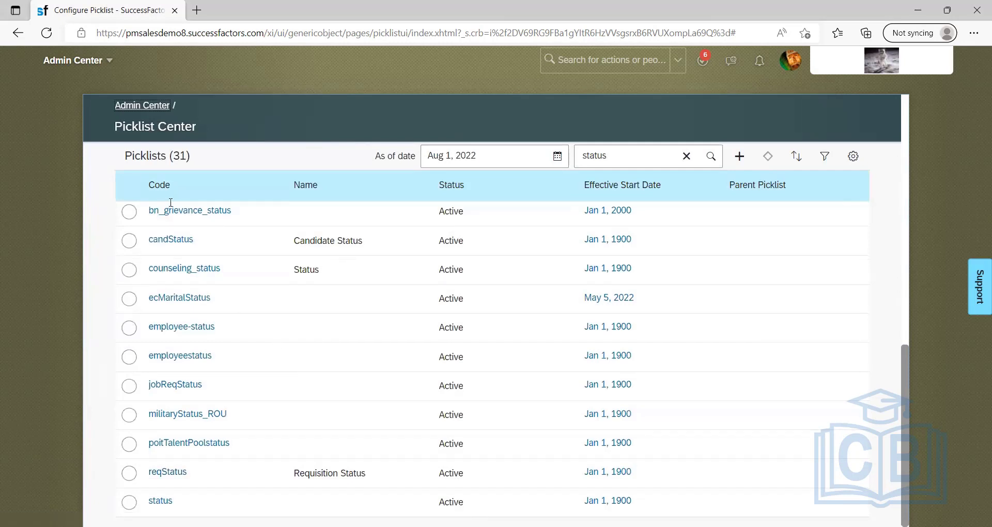
Switch to Notepad and go through the four statuses from Pre approved to Closed by highlighting them
key("alt+Tab")
key("ctrl+a")
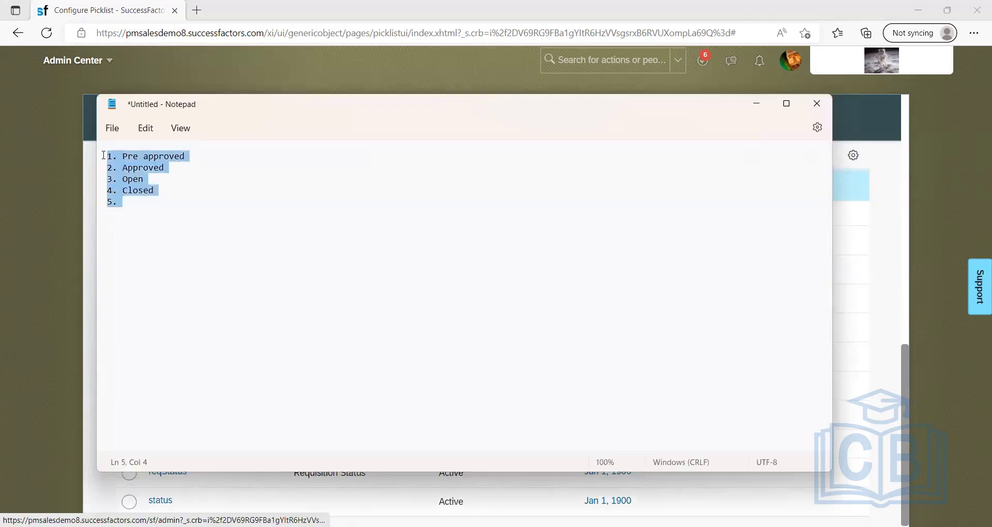
left_click(145, 198)
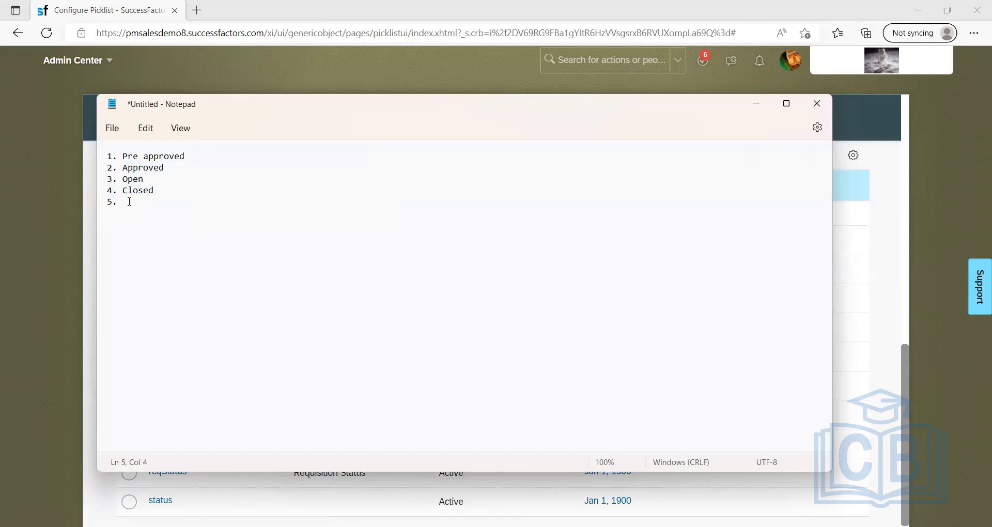
left_click_drag(126, 202, 103, 155)
left_click(136, 201)
left_click_drag(158, 191, 109, 155)
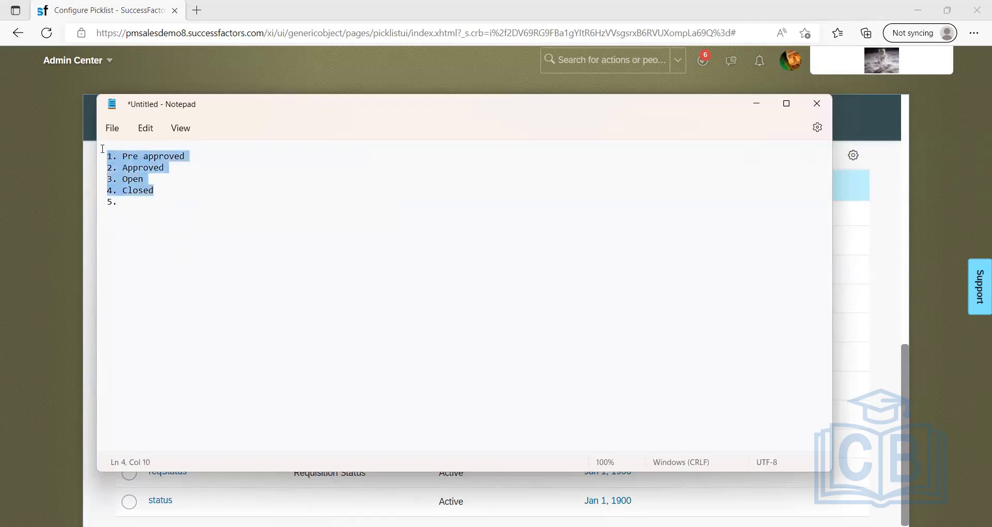
left_click(138, 200)
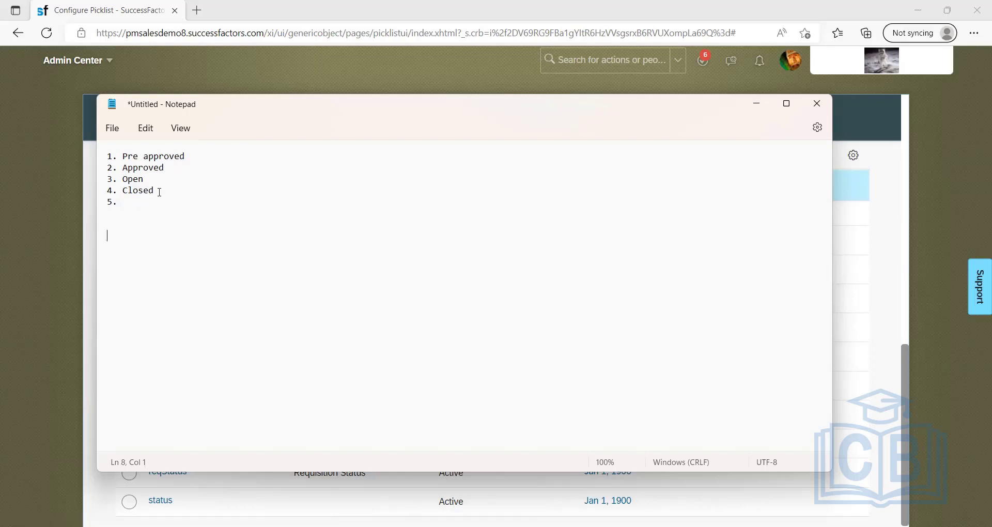
left_click_drag(124, 154, 154, 191)
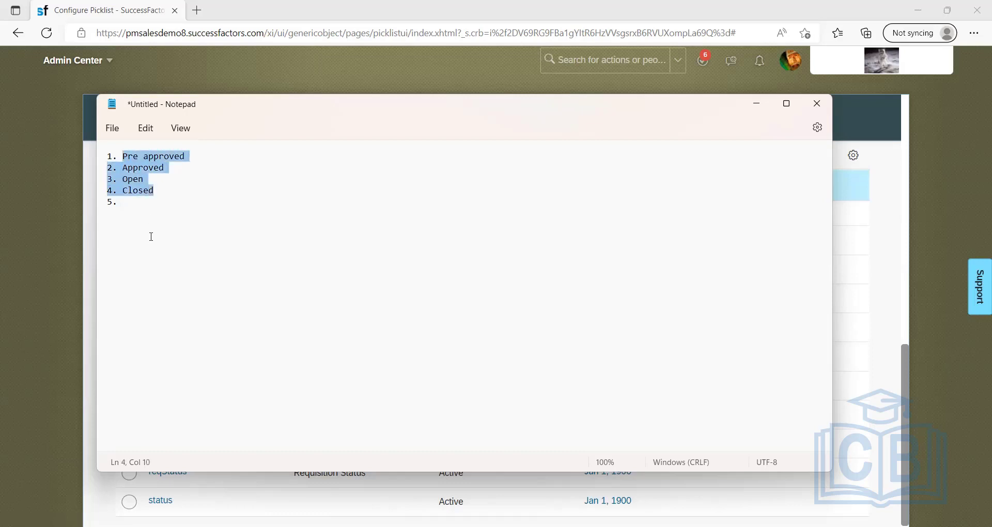
left_click(152, 236)
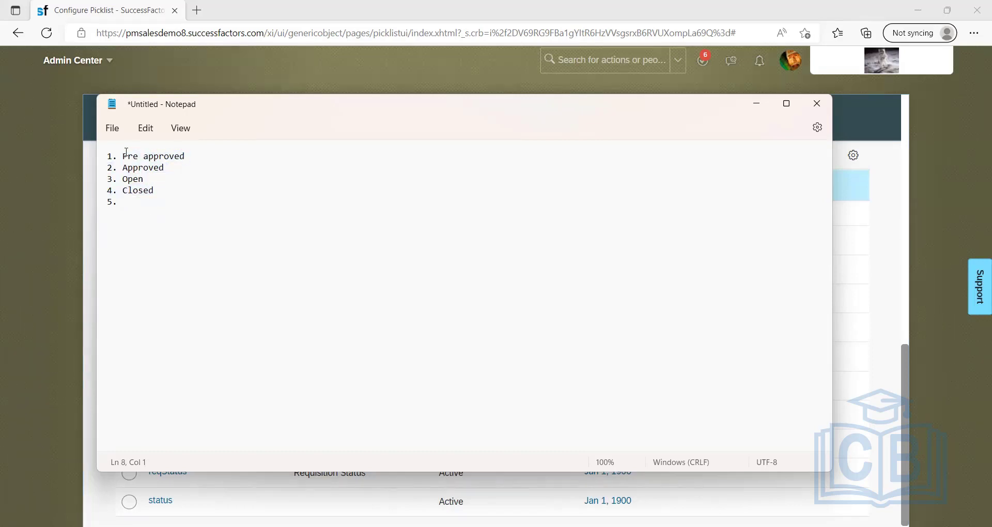
left_click_drag(124, 155, 102, 157)
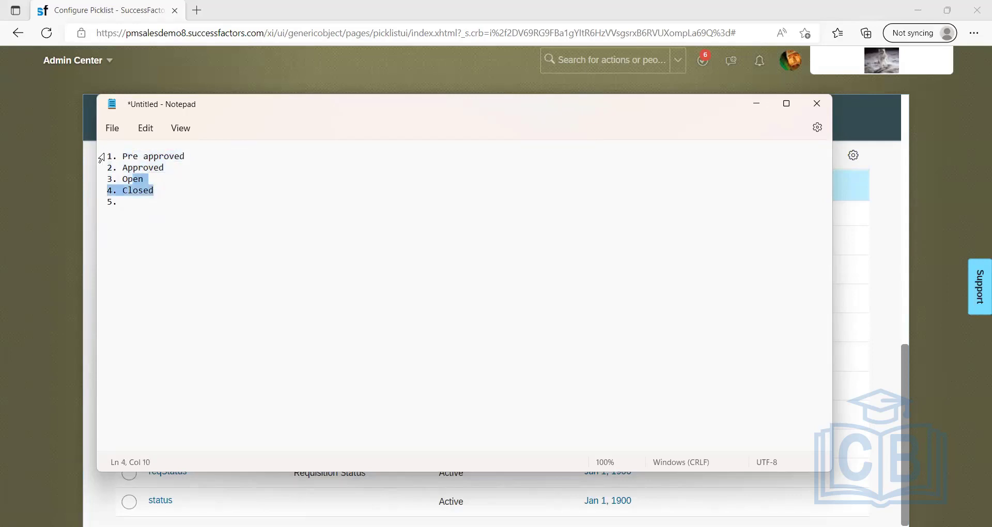
left_click(169, 183)
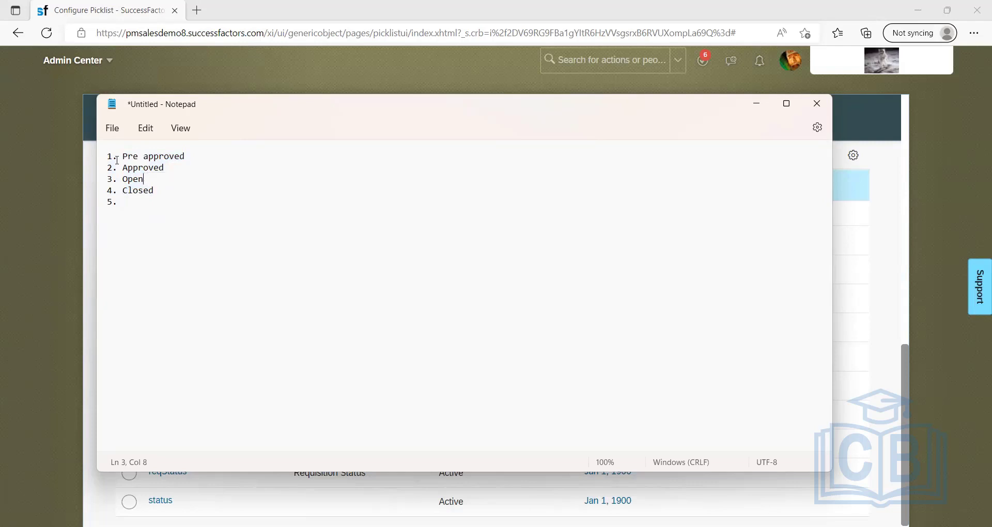
left_click_drag(118, 160, 148, 182)
left_click(148, 182)
left_click_drag(108, 157, 185, 157)
left_click_drag(123, 168, 164, 168)
left_click(156, 190)
left_click(197, 212)
left_click_drag(123, 156, 57, 136)
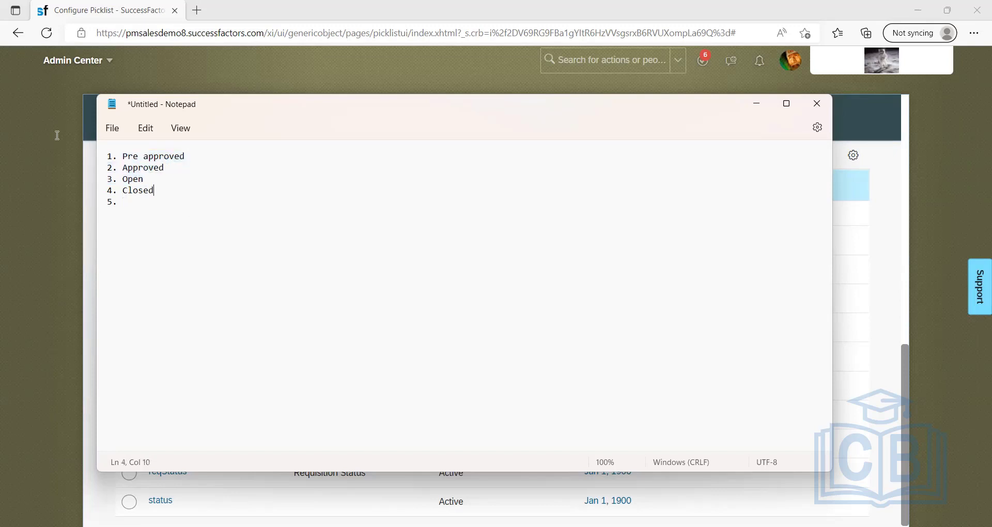
Complete the fifth entry as "On hold", add "6. HAlted" below it, and highlight both new entries
left_click(135, 202)
type("On hold ")
type("6.")
type("HAlted")
key("Return")
left_click_drag(156, 213, 107, 202)
left_click(177, 241)
left_click(223, 228)
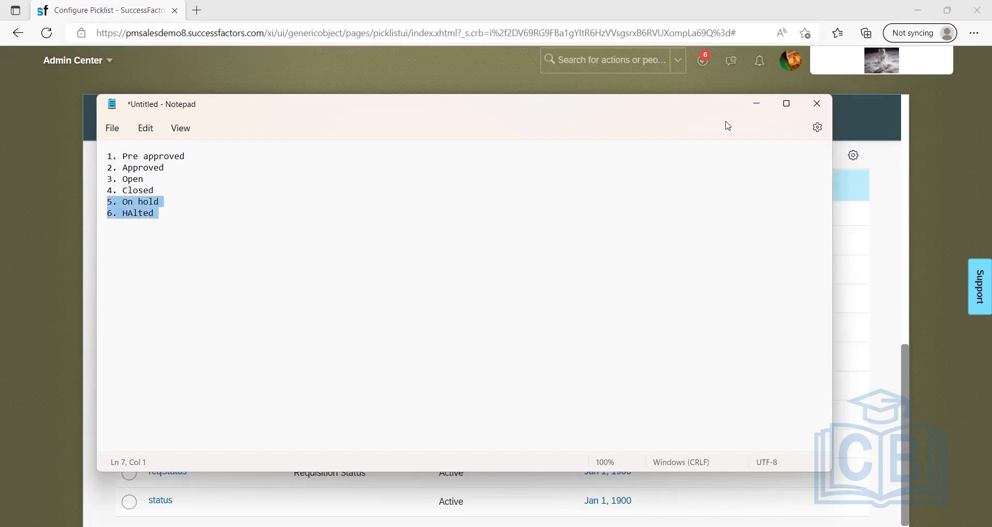
Switch to the browser and open the Jan 1, 1900 version of the reqStatus picklist to view its values
key("alt+Tab")
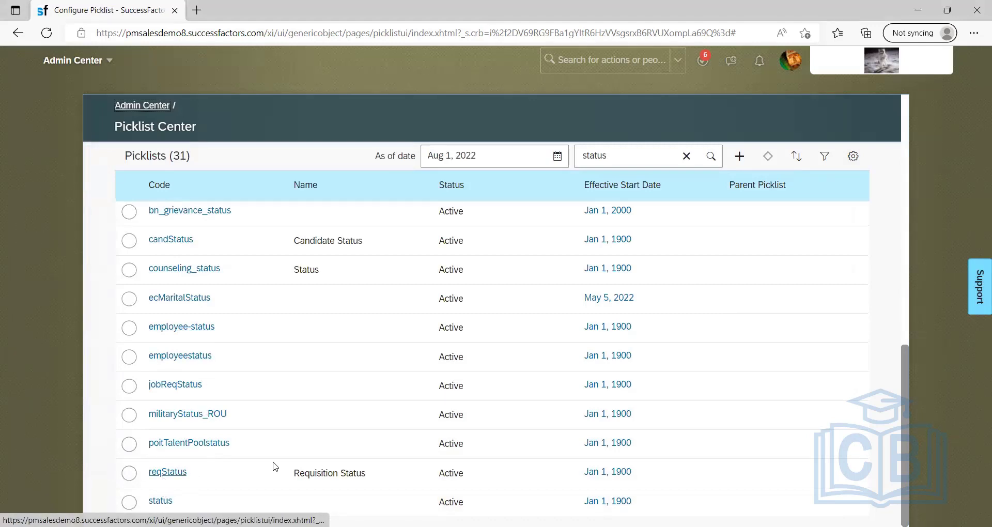
left_click(194, 474)
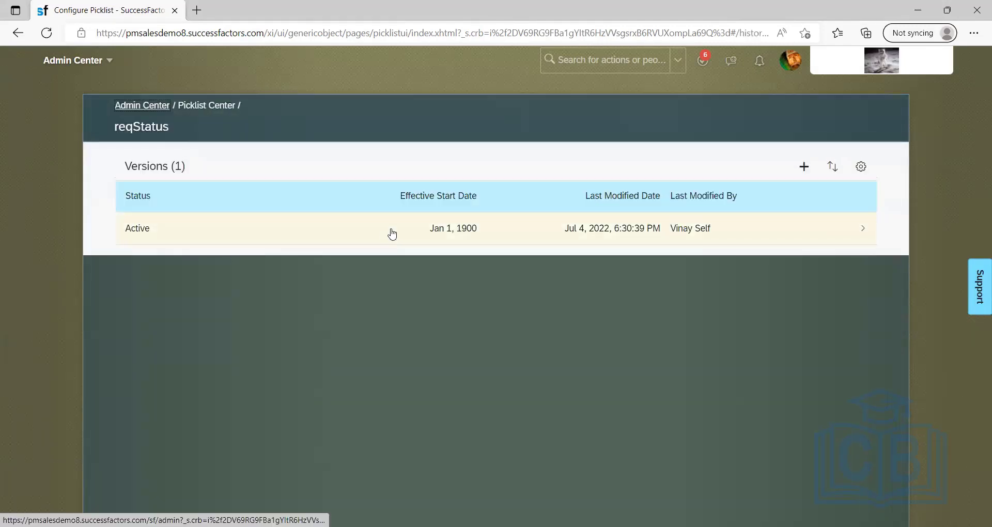
left_click(392, 234)
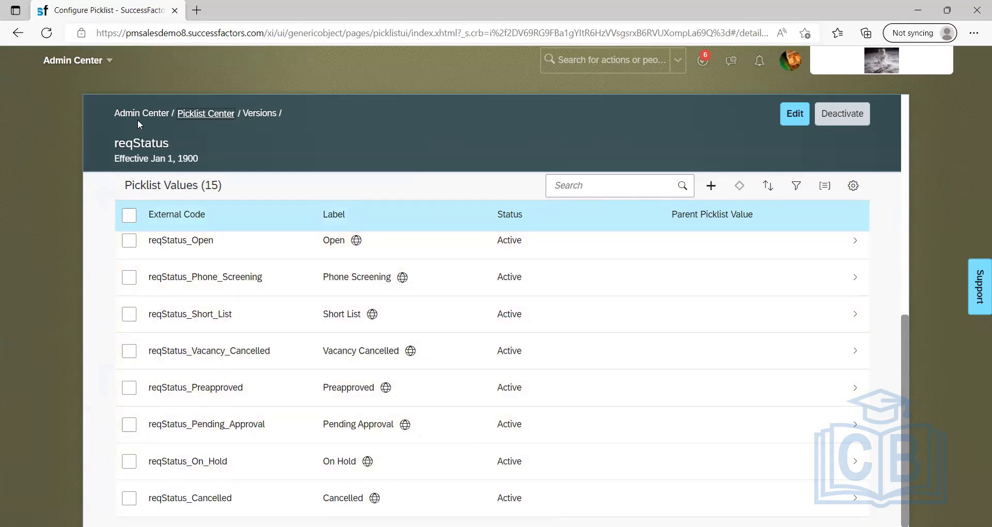
Return to the Picklist Center list and select the reqStatus picklist
left_click(201, 114)
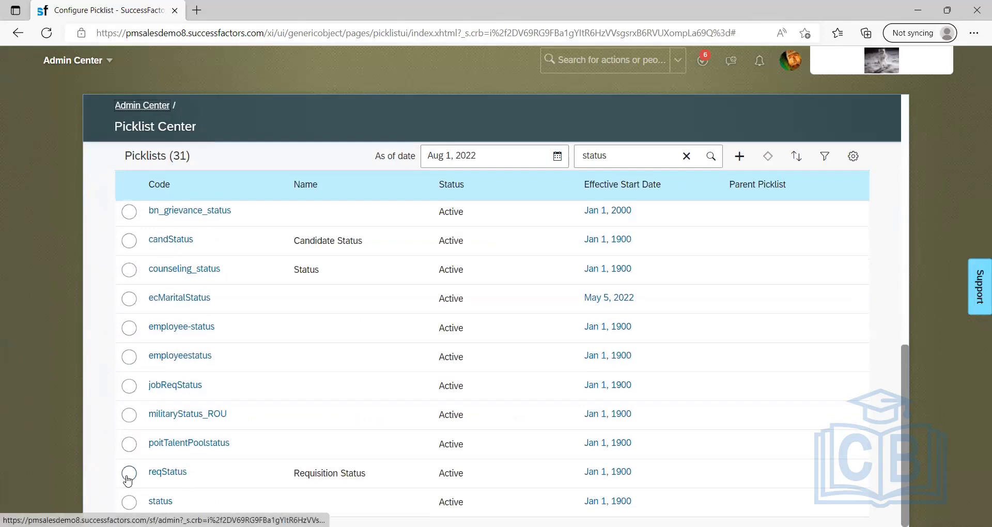
left_click(128, 474)
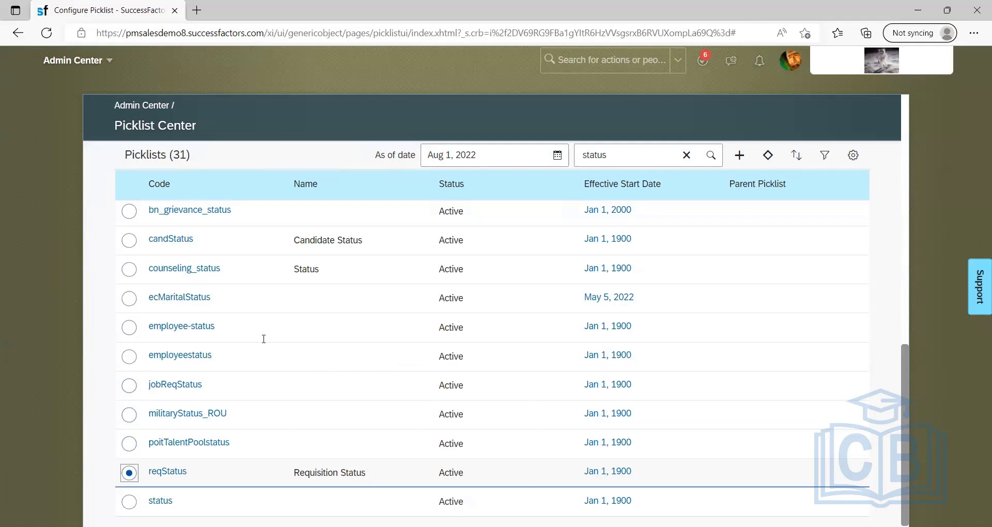
Switch to JRDM_Starter.xml in Notepad++ and look through the field definitions for picklist fields such as budgeted, newrepl and filter1
key("alt+Tab")
scroll(160, 308, "down", 15)
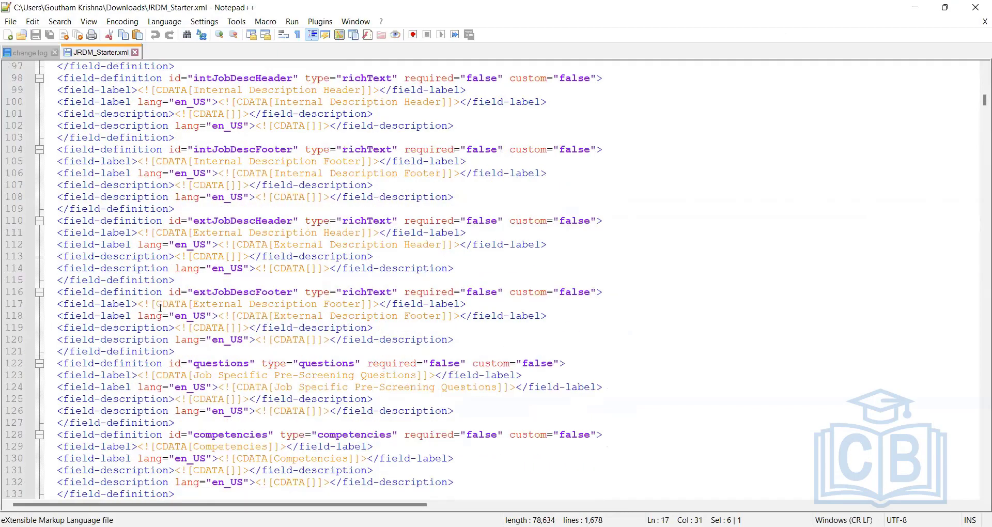
scroll(160, 307, "down", 20)
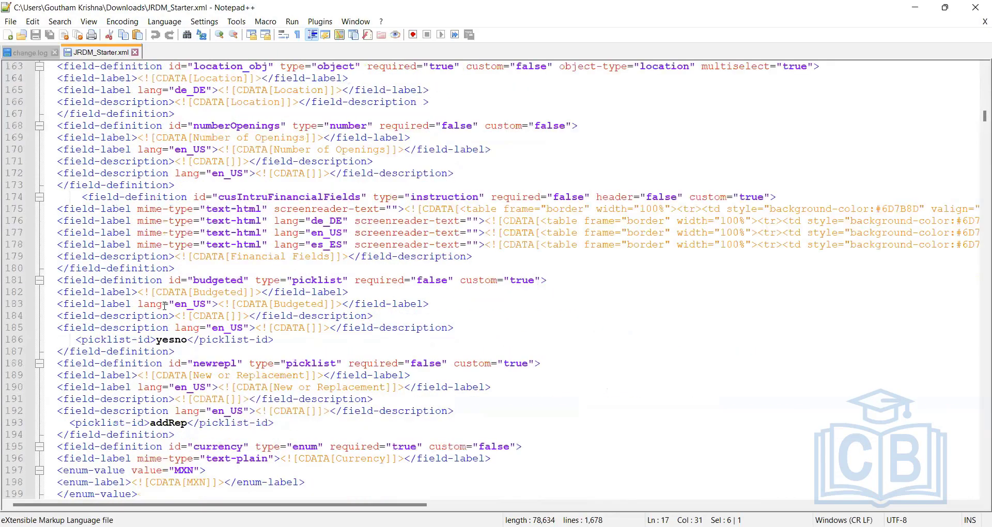
scroll(174, 304, "down", 20)
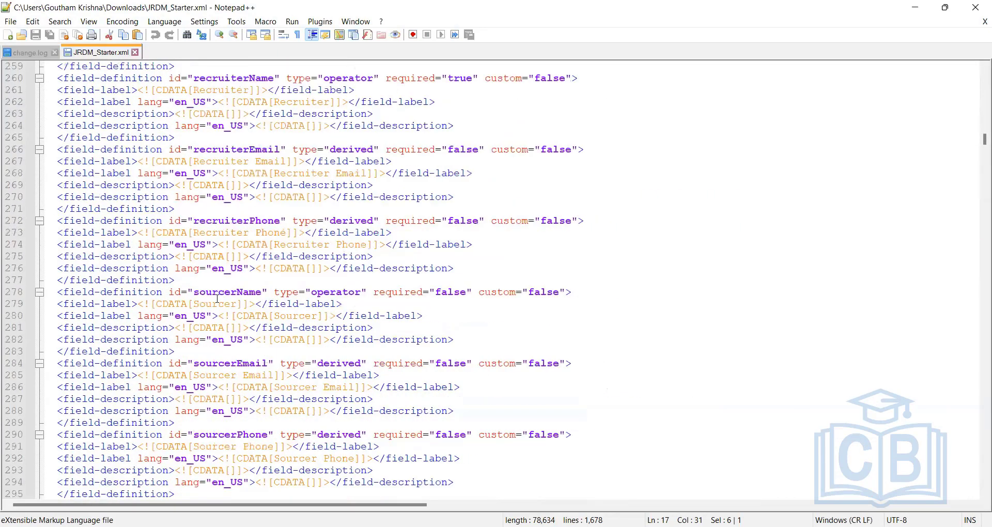
scroll(223, 303, "down", 20)
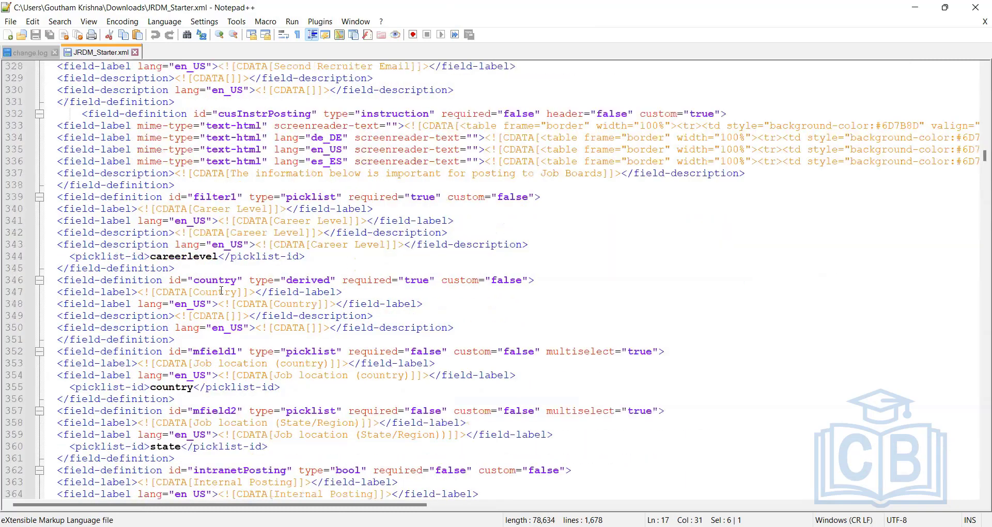
scroll(226, 284, "down", 19)
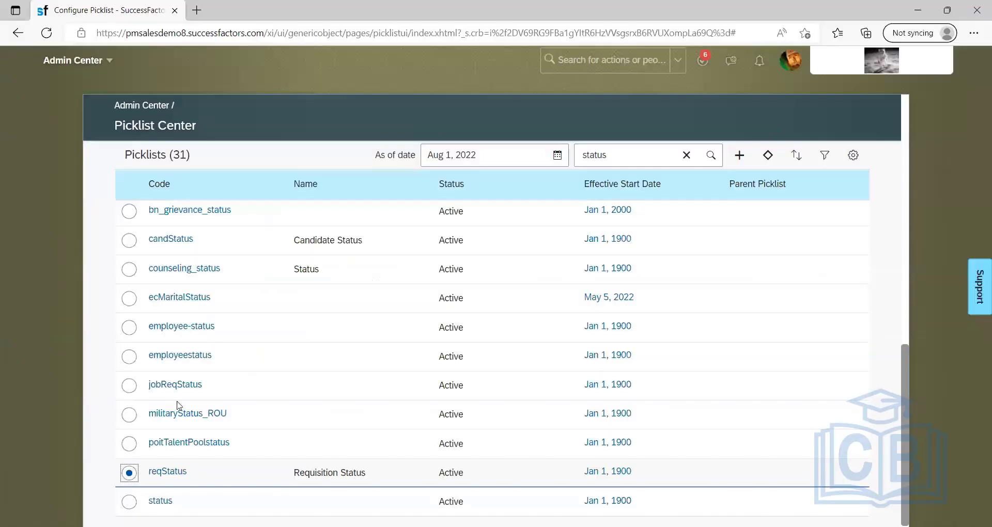
In the browser's Picklist Center, view the form for creating a new picklist, cancel it, and return to reqStatus in the list
scroll(724, 160, "up", 8)
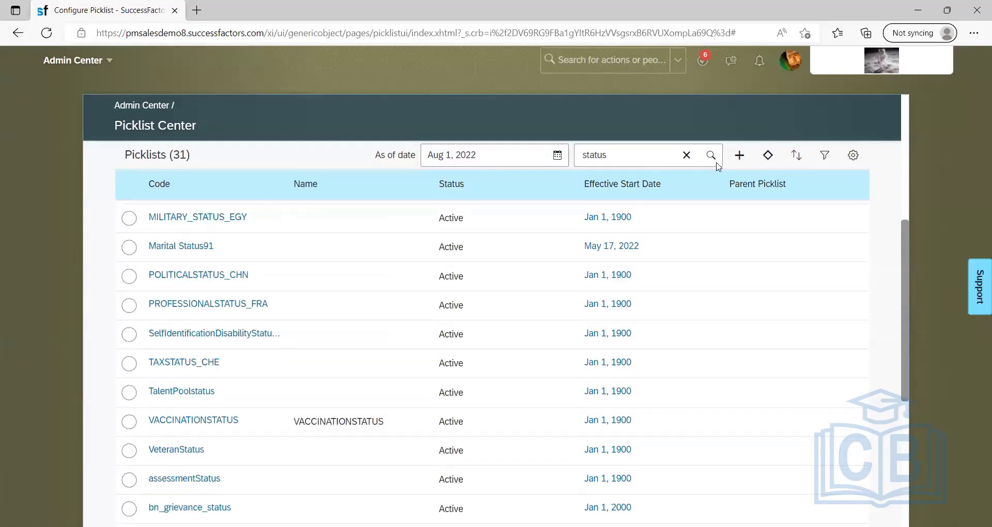
left_click(739, 158)
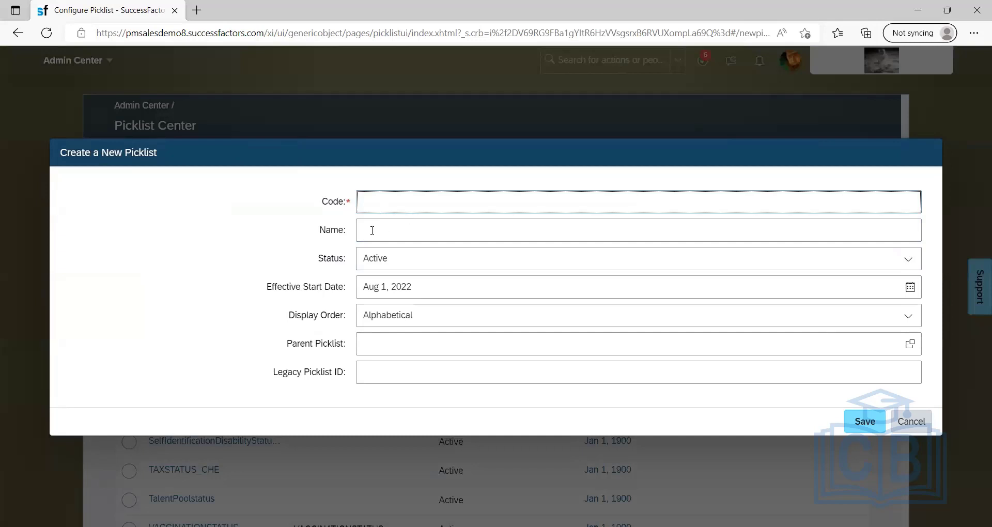
left_click(905, 423)
left_click(531, 318)
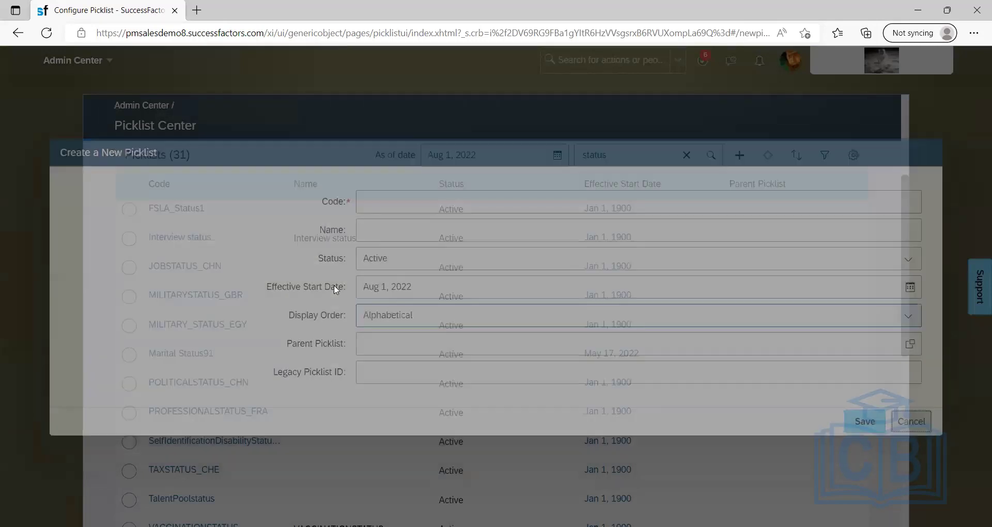
scroll(264, 340, "up", 4)
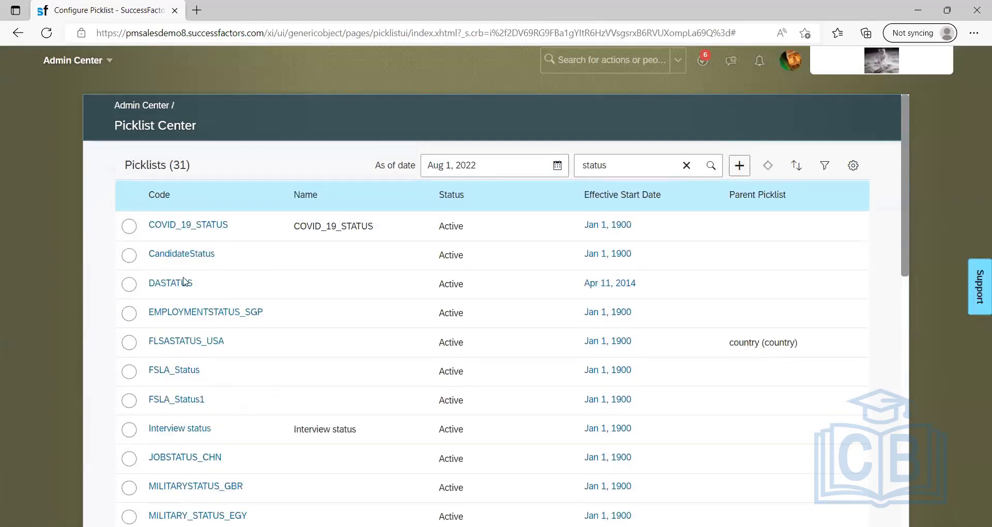
scroll(224, 405, "down", 10)
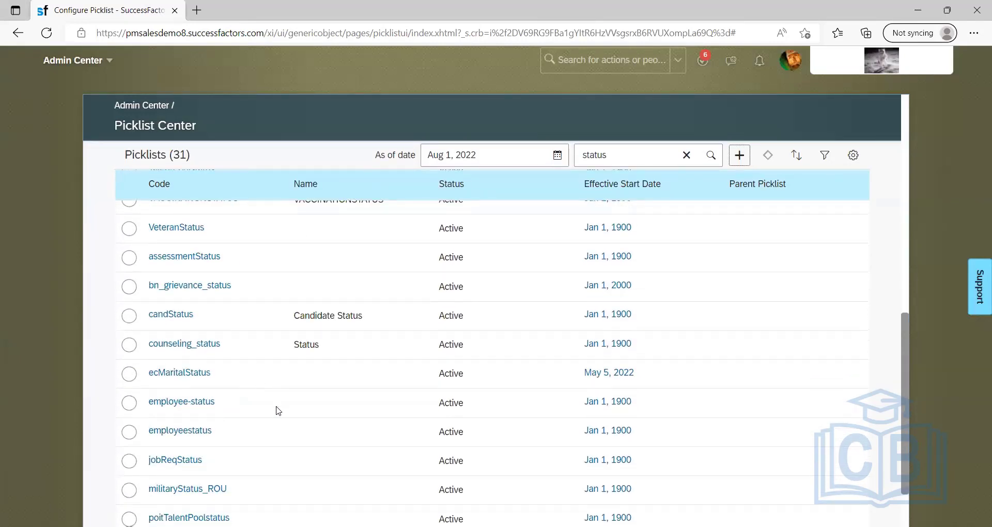
scroll(277, 413, "down", 2)
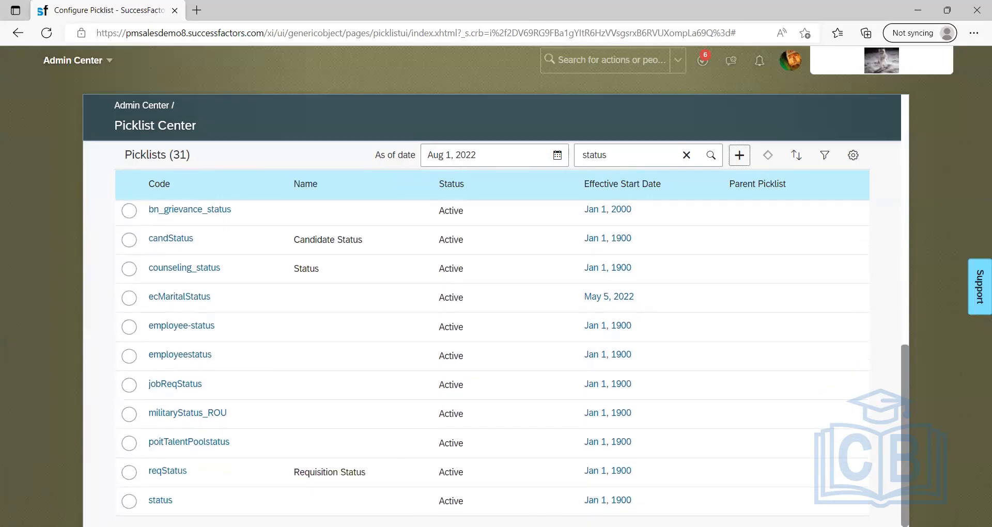
Switch to JRDM_Starter.xml in Notepad++ and highlight the reqStatus picklist ID in the status field definition
key("alt+Tab")
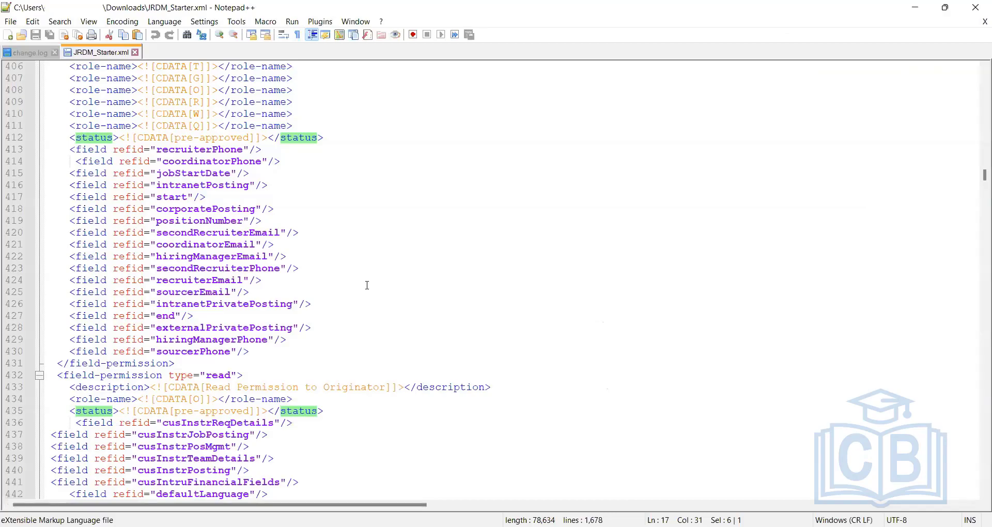
scroll(366, 284, "up", 9)
scroll(366, 285, "up", 20)
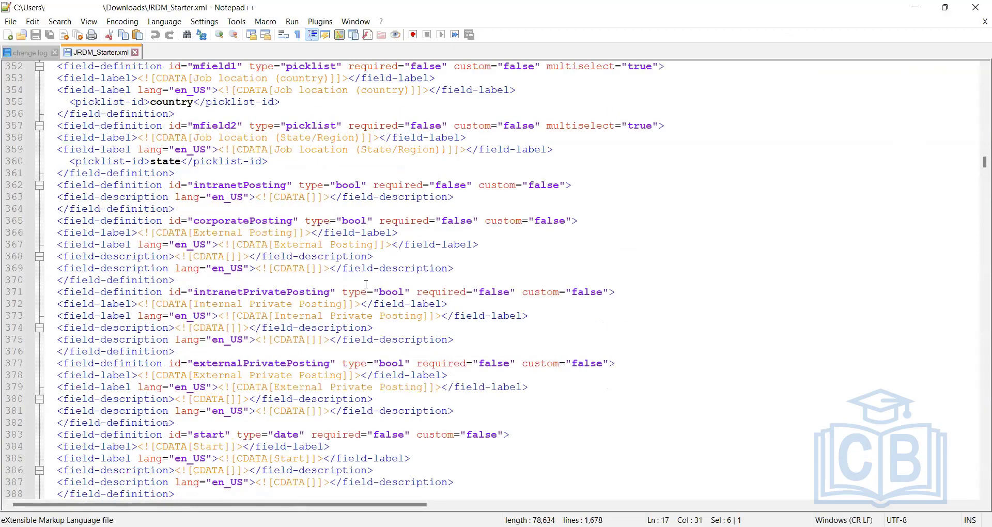
scroll(366, 284, "up", 20)
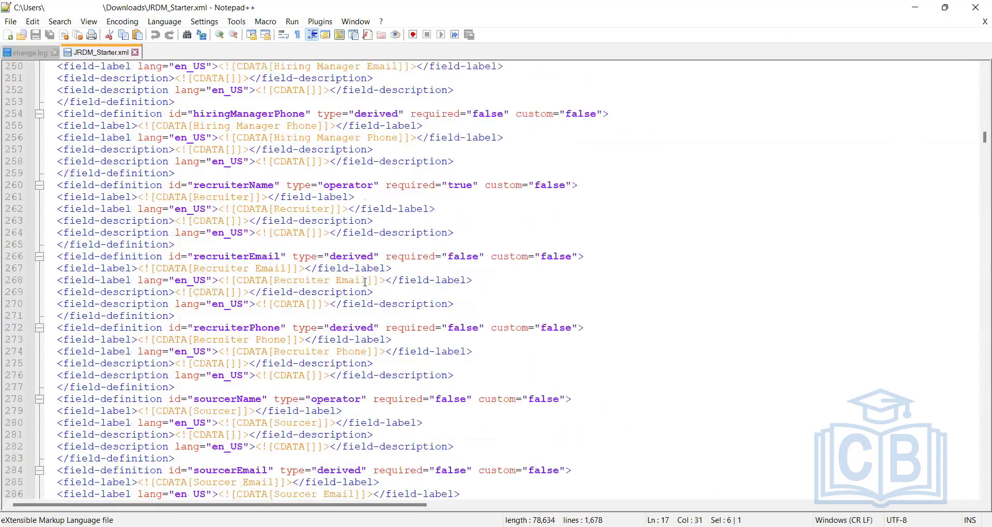
scroll(360, 283, "up", 8)
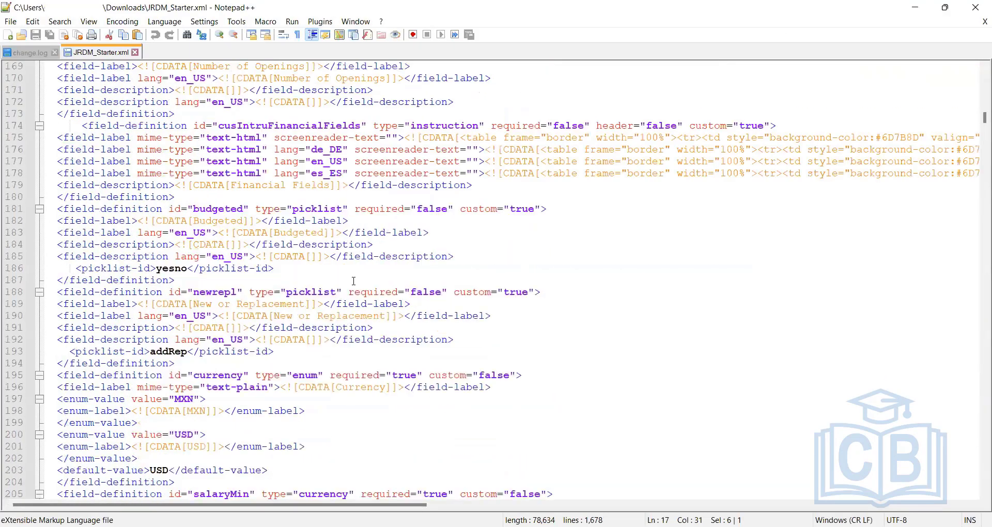
scroll(354, 281, "up", 20)
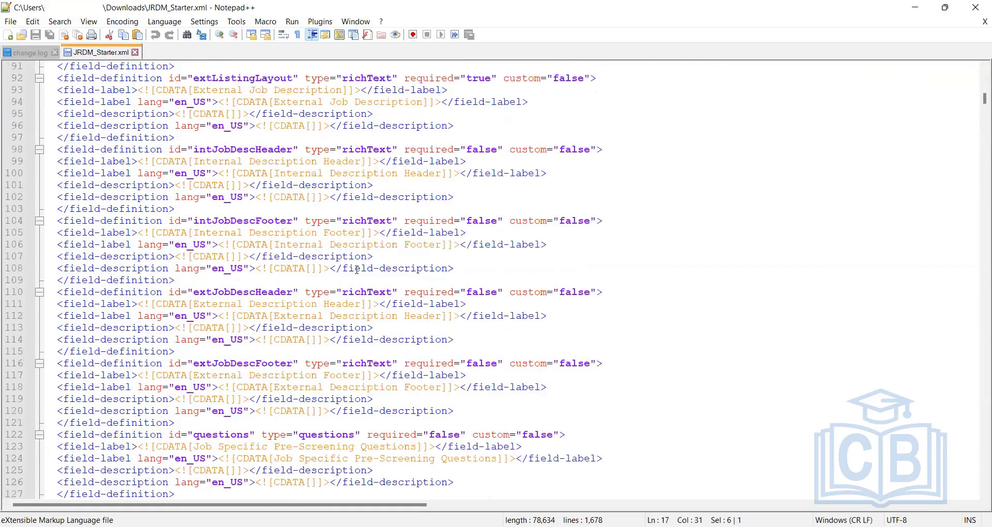
scroll(315, 292, "up", 20)
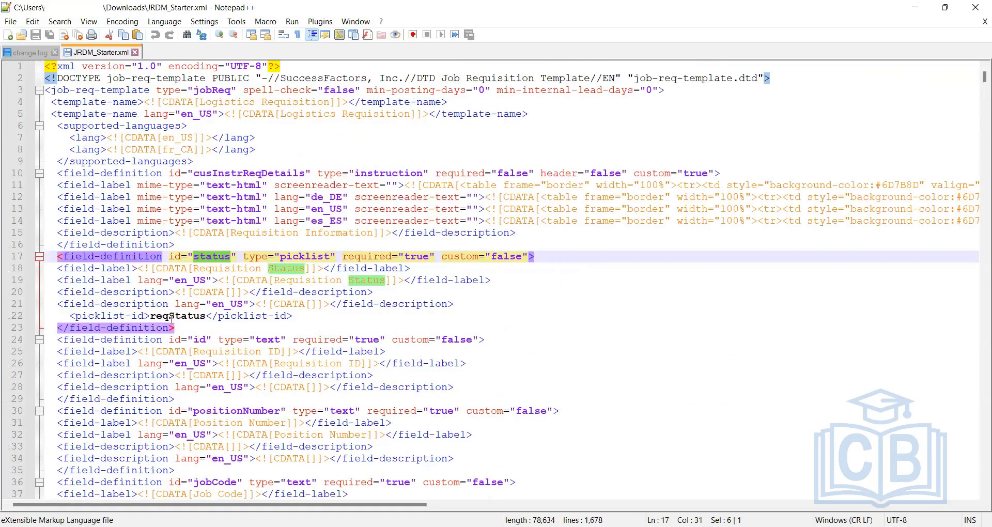
left_click(219, 257)
double_click(178, 316)
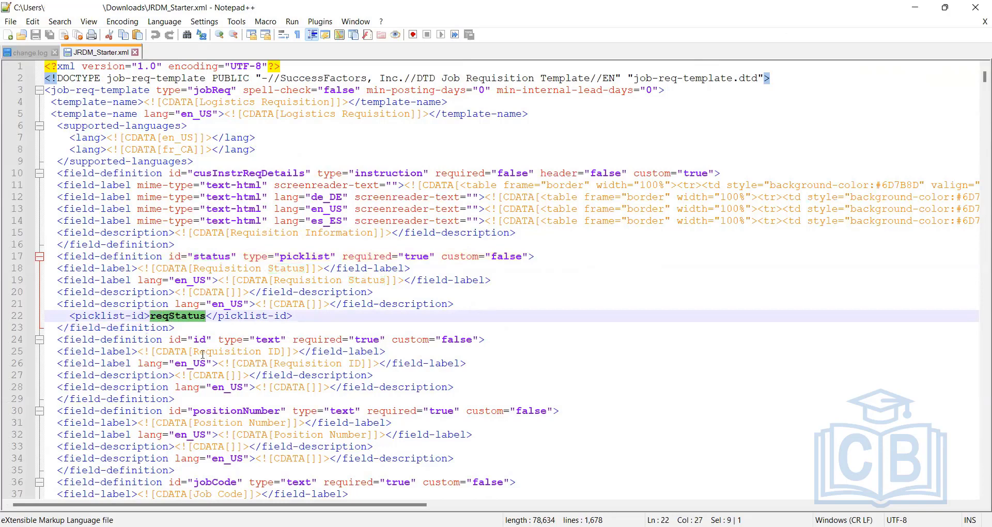
Review the field definitions below the status field up to the jobLevel picklist field
scroll(192, 297, "down", 2)
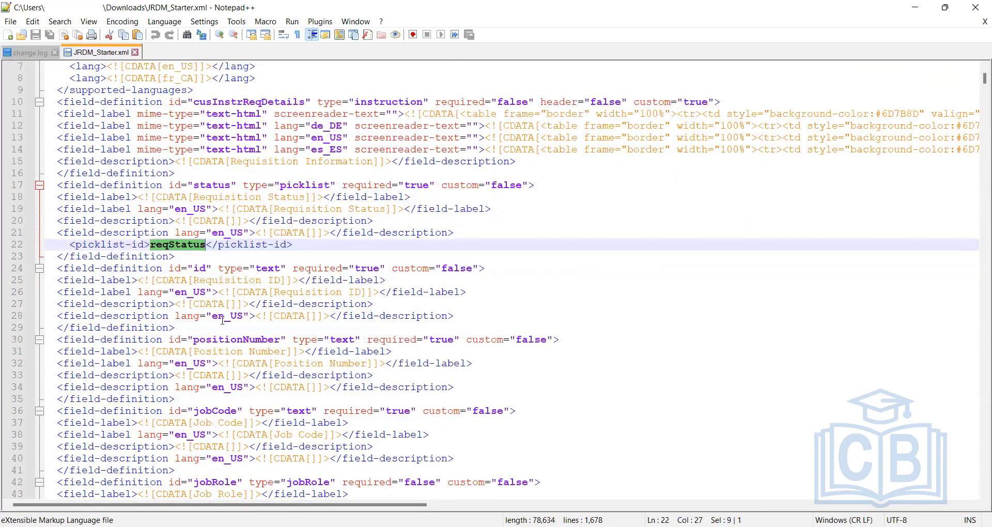
scroll(211, 318, "down", 4)
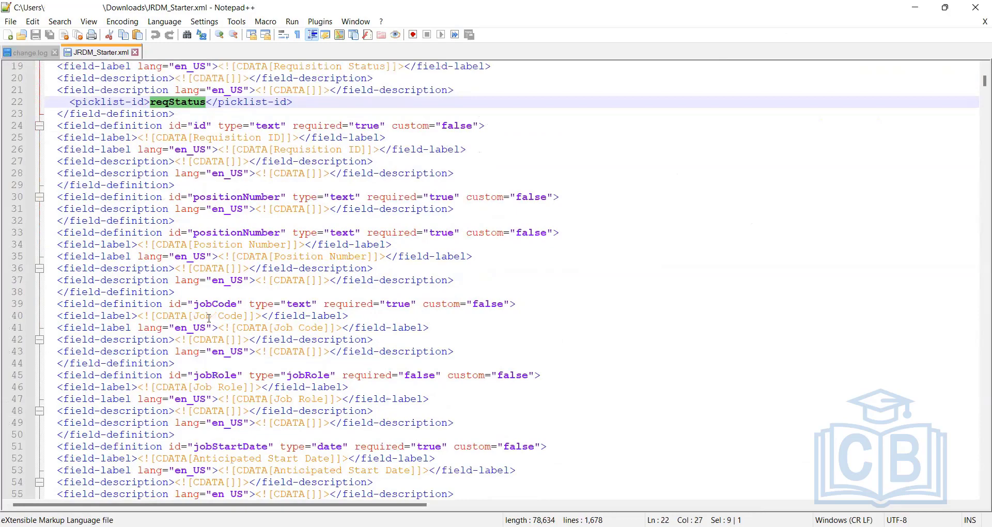
scroll(207, 331, "down", 2)
scroll(207, 334, "down", 20)
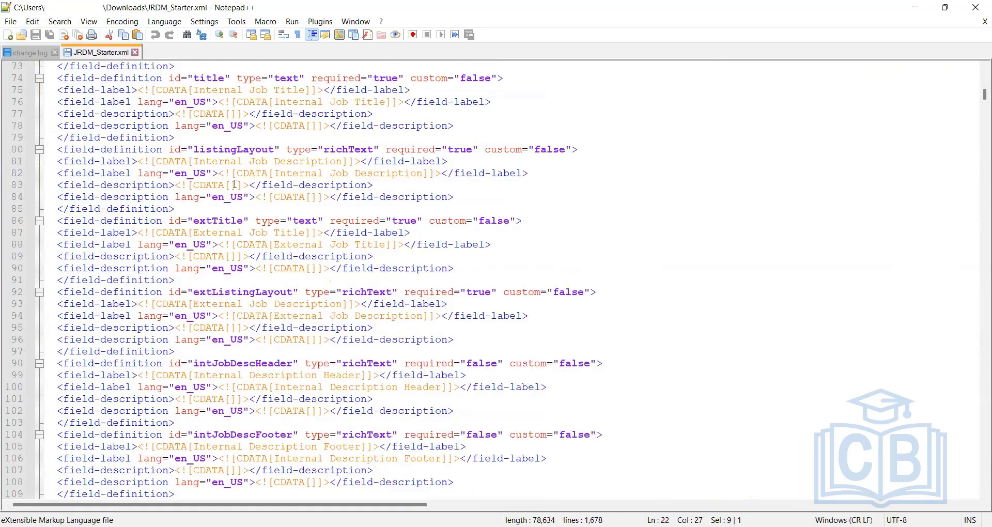
scroll(234, 184, "down", 2)
scroll(708, 166, "down", 3)
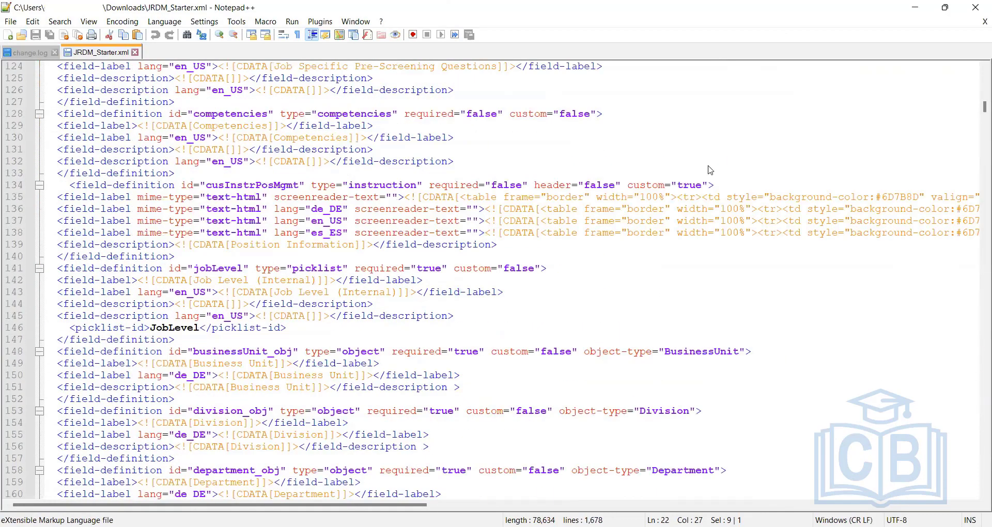
Switch to the Picklist Center in the browser and open the search for actions or people
key("alt+Tab")
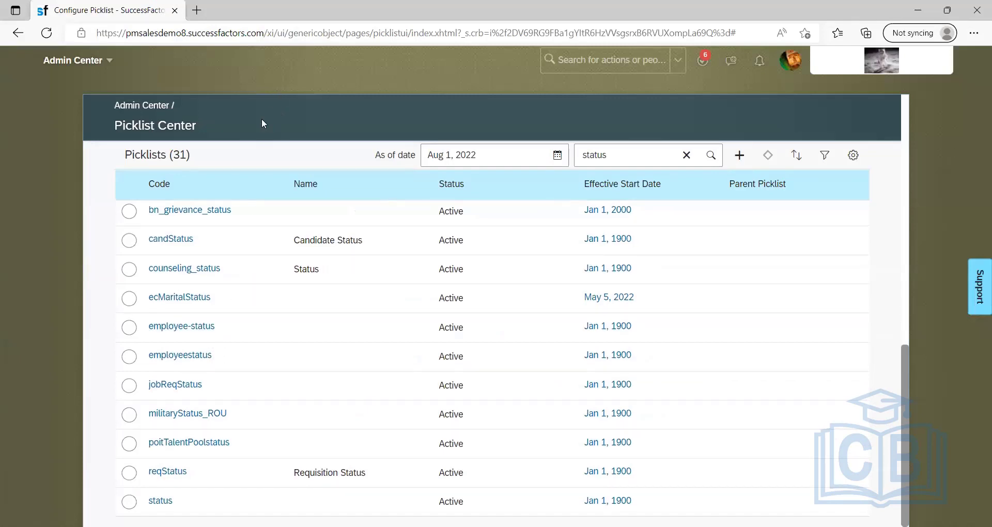
left_click(573, 60)
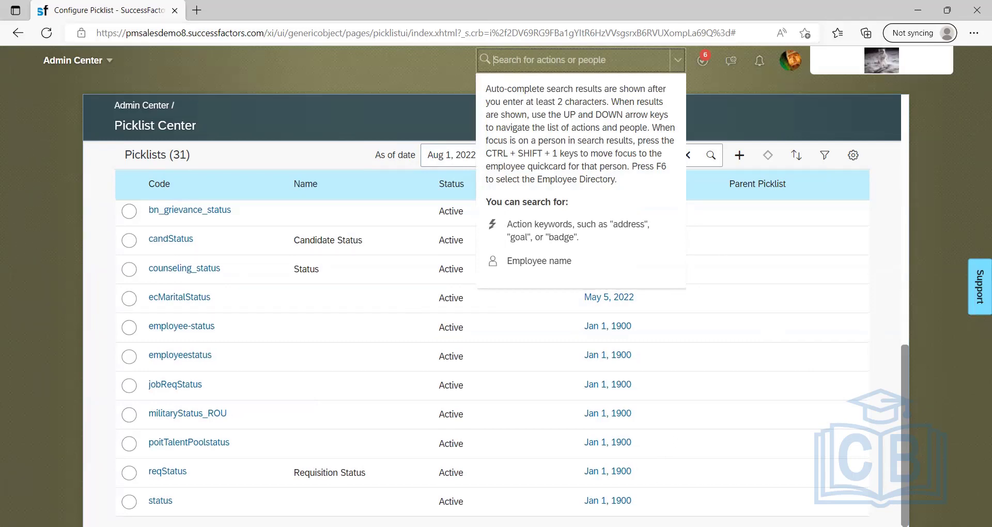
Return to JRDM_Starter.xml in Notepad++ and point out the status field ID and its reqStatus picklist ID, highlighting the latter
key("alt+Tab")
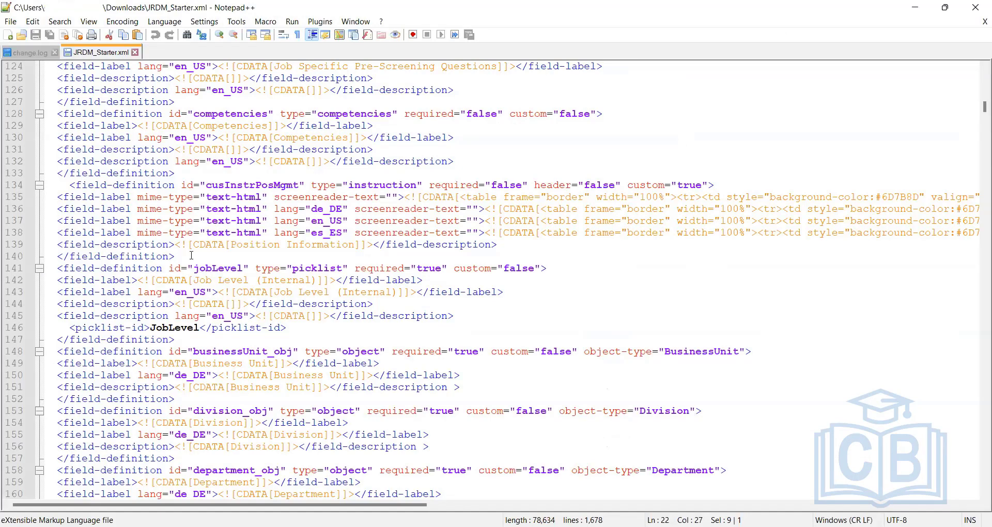
scroll(194, 251, "up", 7)
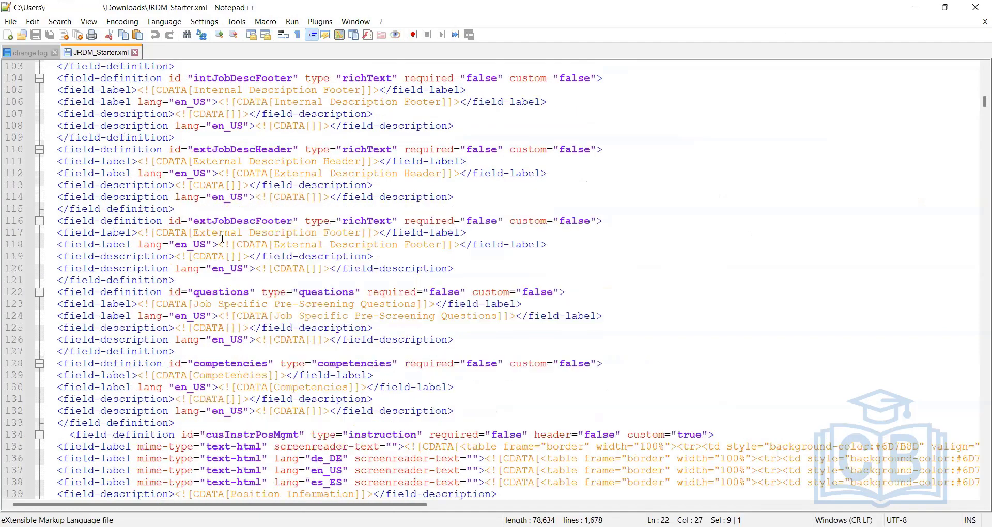
scroll(222, 239, "up", 20)
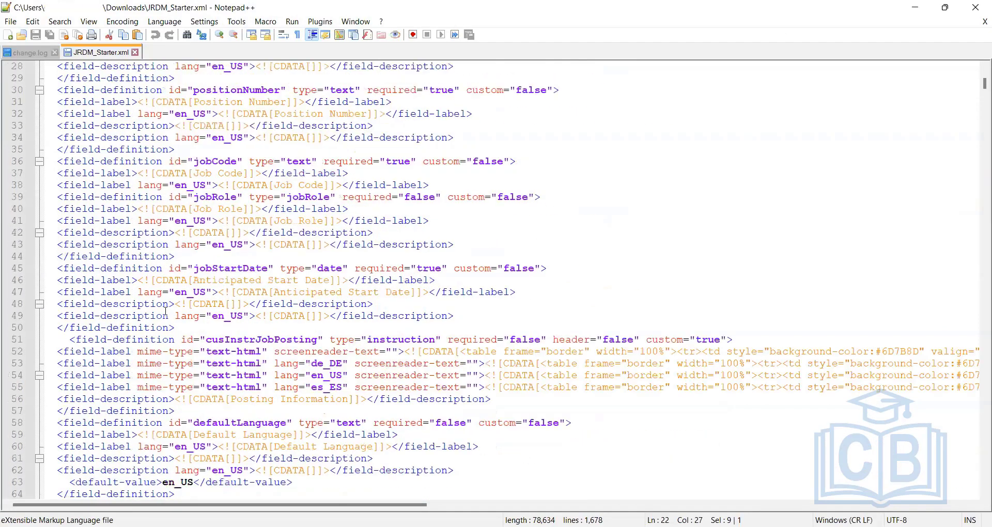
scroll(153, 313, "up", 9)
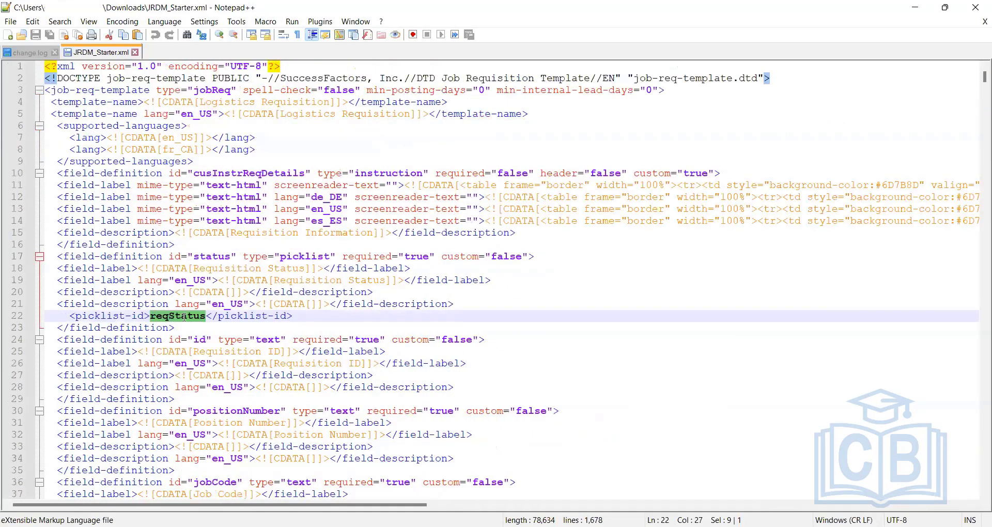
left_click(212, 317)
left_click_drag(151, 316, 207, 316)
left_click(286, 280)
left_click(205, 257)
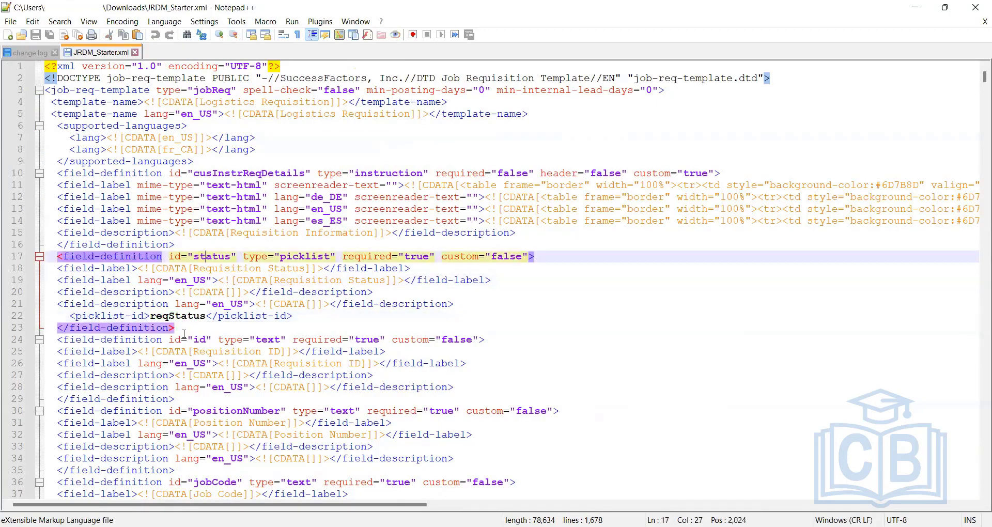
left_click(187, 316)
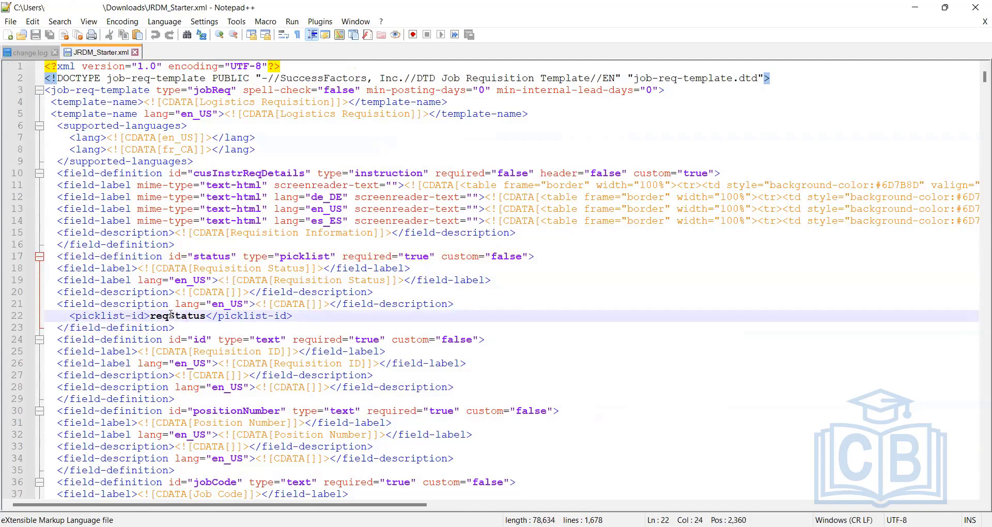
double_click(169, 316)
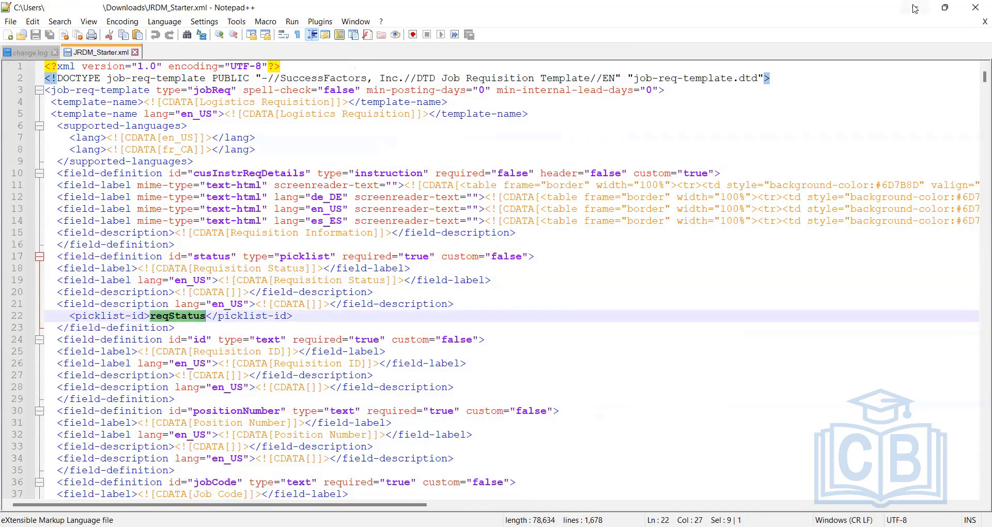
Switch back to the Picklist Center in the browser and dismiss the search for actions or people
key("alt+Tab")
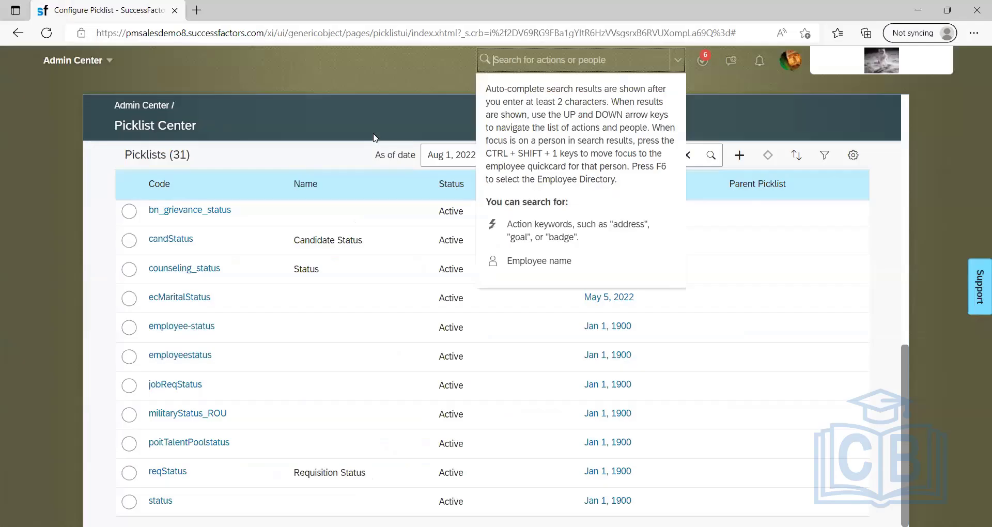
left_click(376, 137)
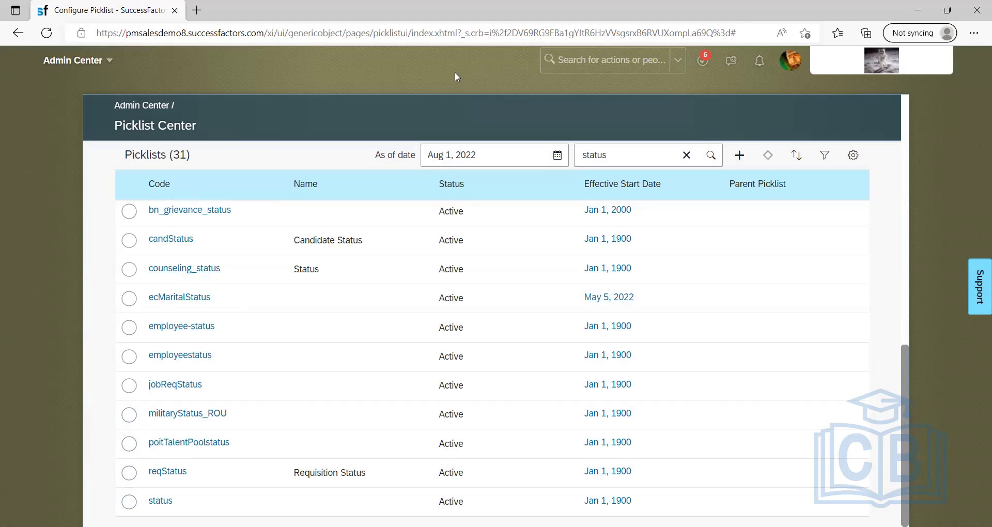
left_click(577, 61)
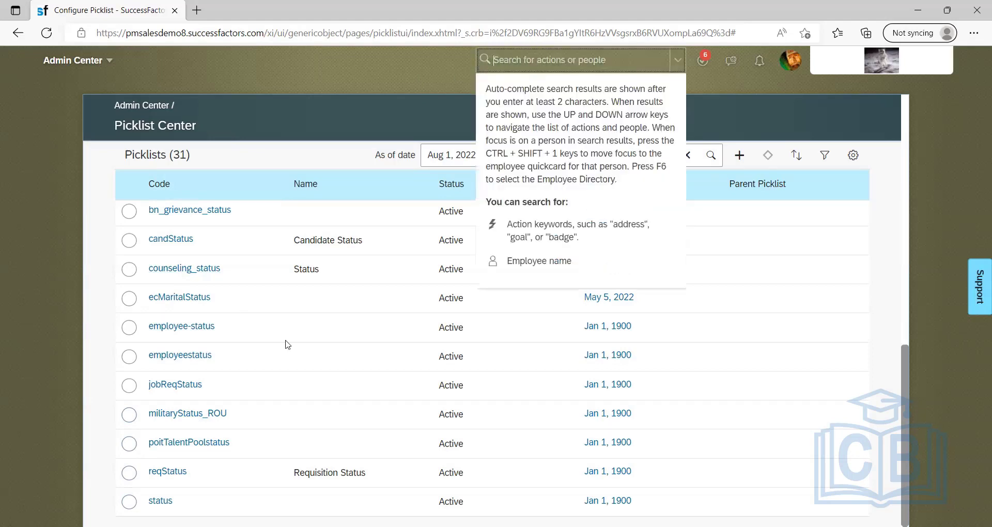
left_click(538, 77)
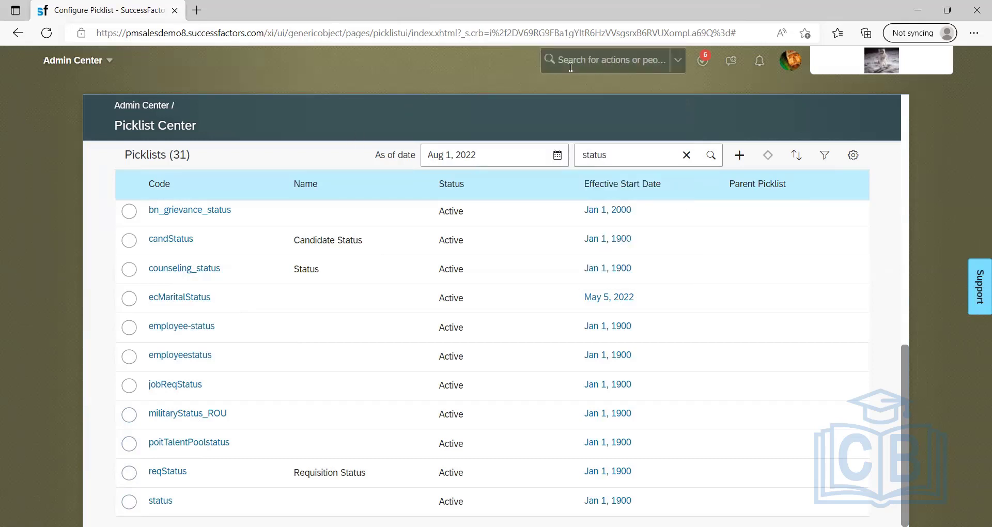
Find Manage Recruiting Languages by searching the actions for "manage language", open it, and check the Default Language options
left_click(570, 61)
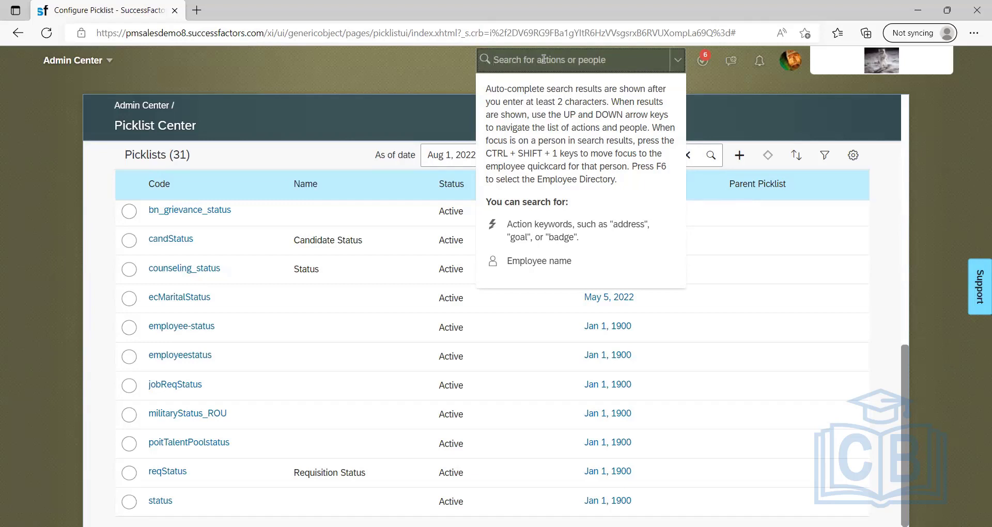
type("manage")
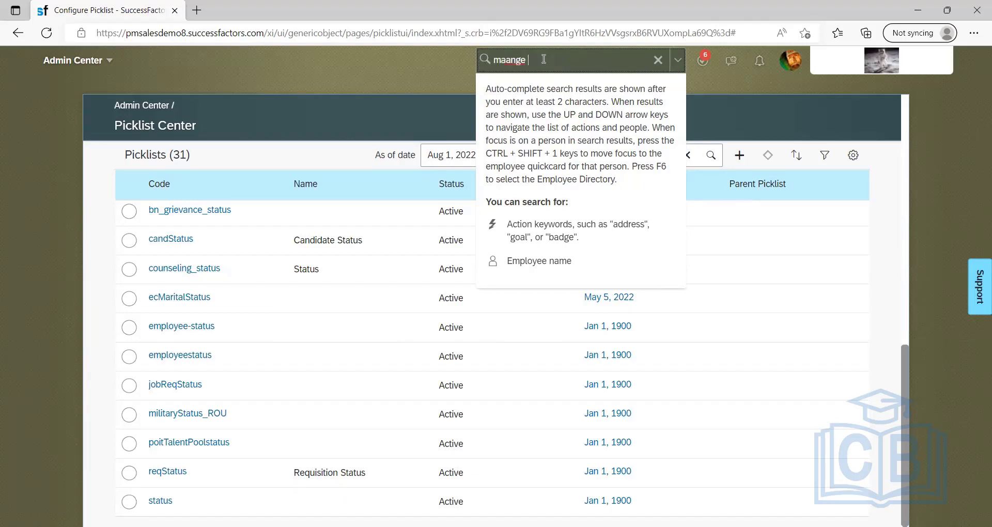
key("BackSpace")
key("BackSpace")
key("BackSpace")
key("BackSpace")
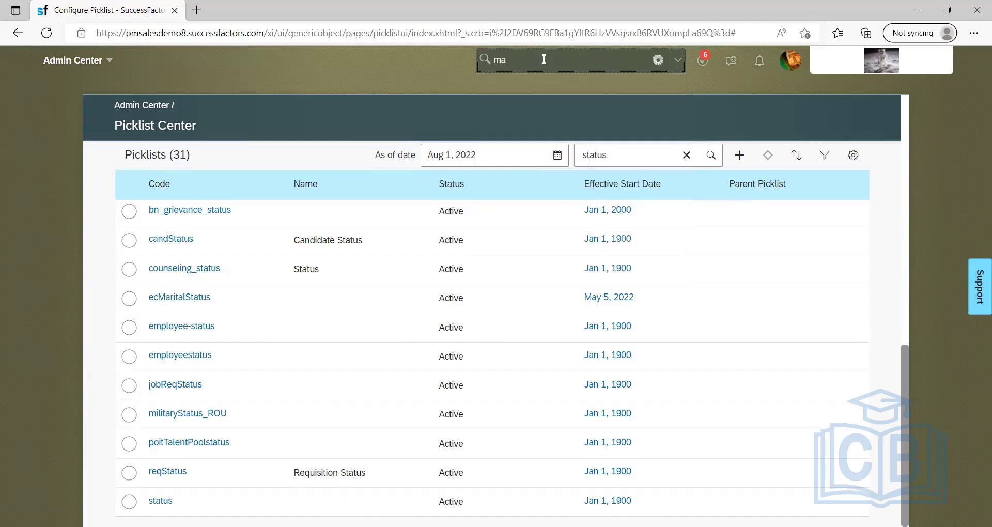
type("nage language")
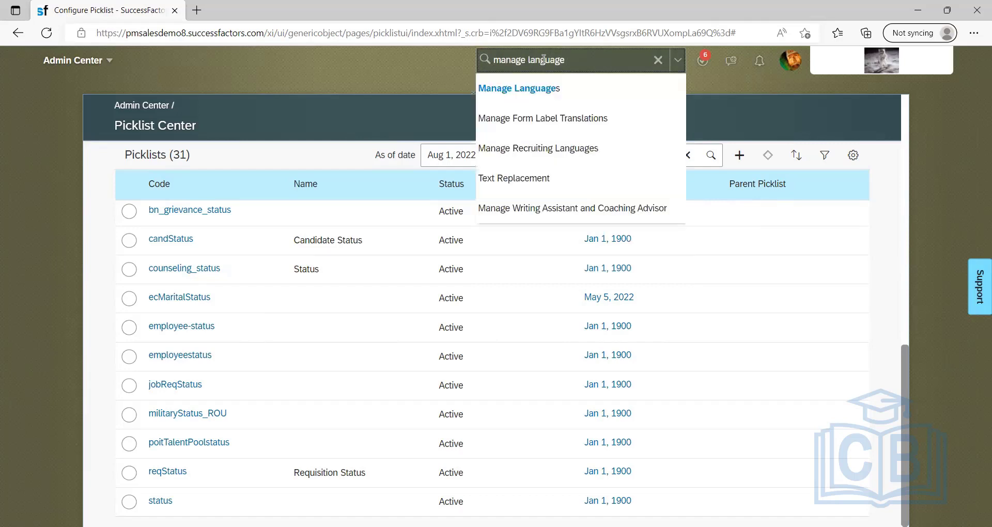
left_click(546, 148)
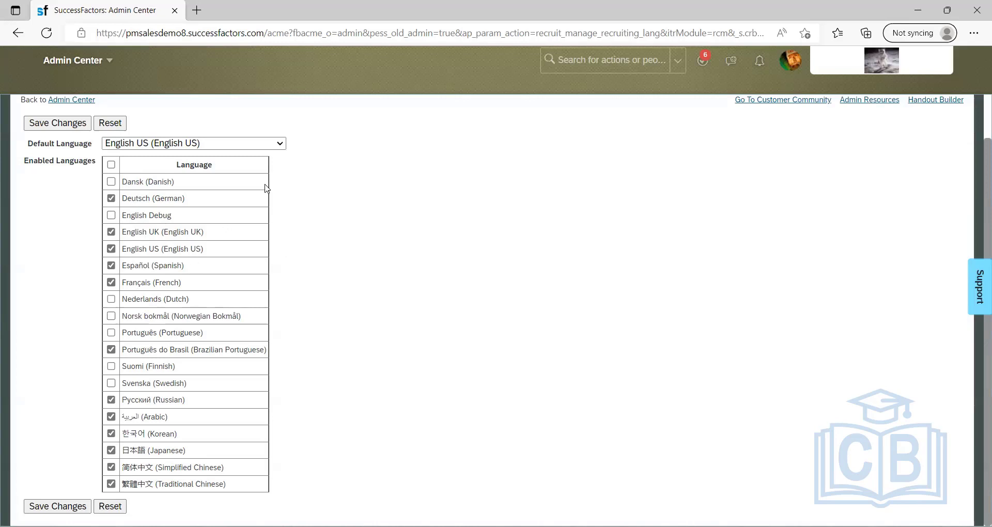
left_click(280, 144)
left_click(317, 225)
Switch to Notepad and replace the status list with the numbered item "1. Enable recruting from provisioning"
key("alt+Tab")
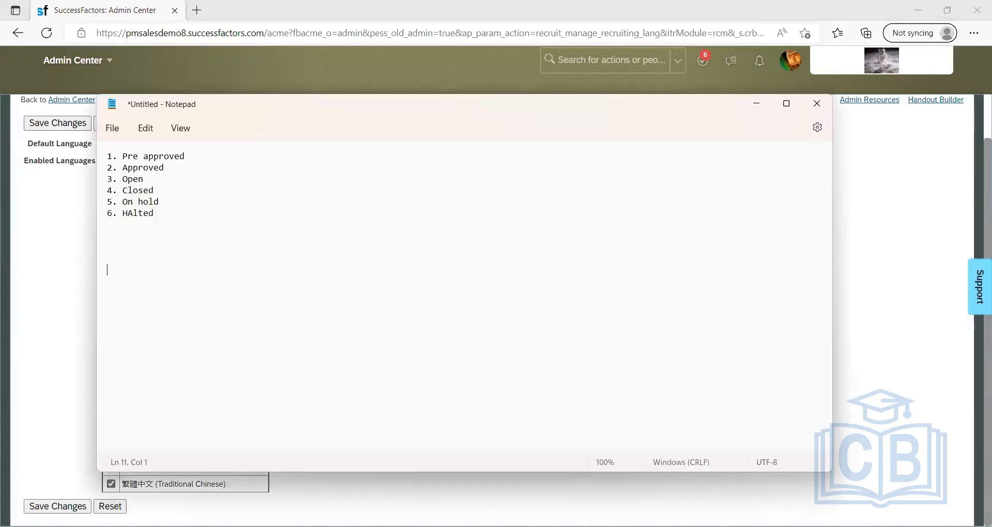
key("ctrl+a")
key("BackSpace")
type("1.")
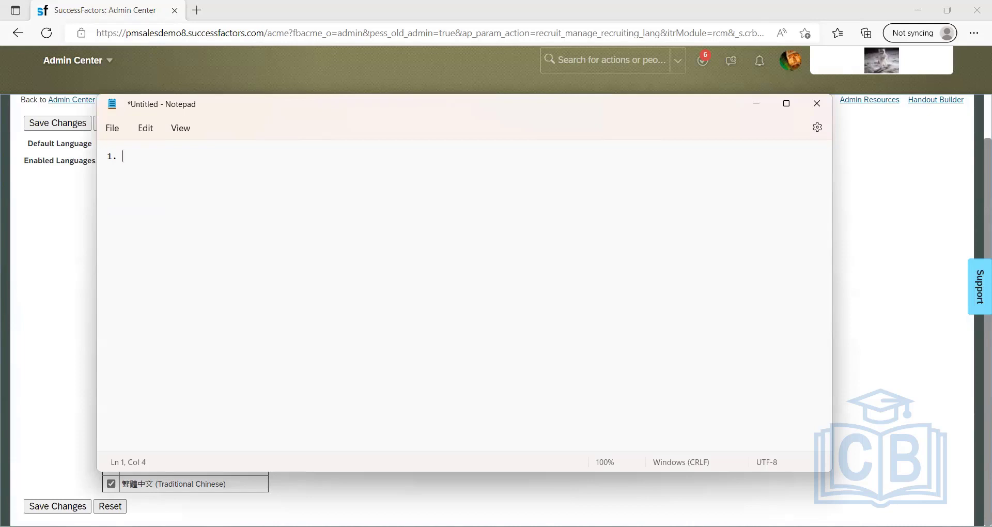
type("Enable recruting from p")
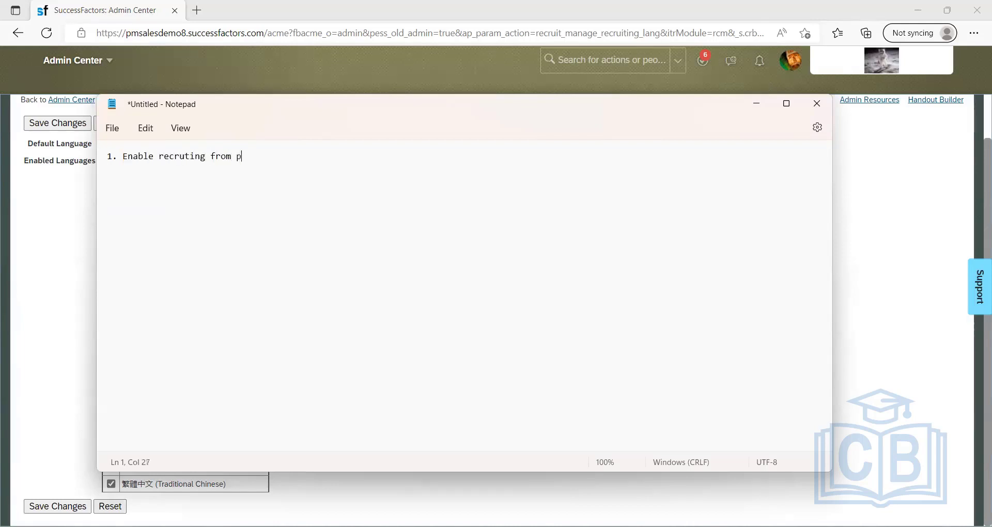
type("rovisiong")
key("BackSpace")
type("ning")
key("Return")
Add "2. RBP", "3. Talent pipeline" and "4. Picklist" on separate lines of the numbered list
type("2. RBP")
key("Return")
type("3. Ta")
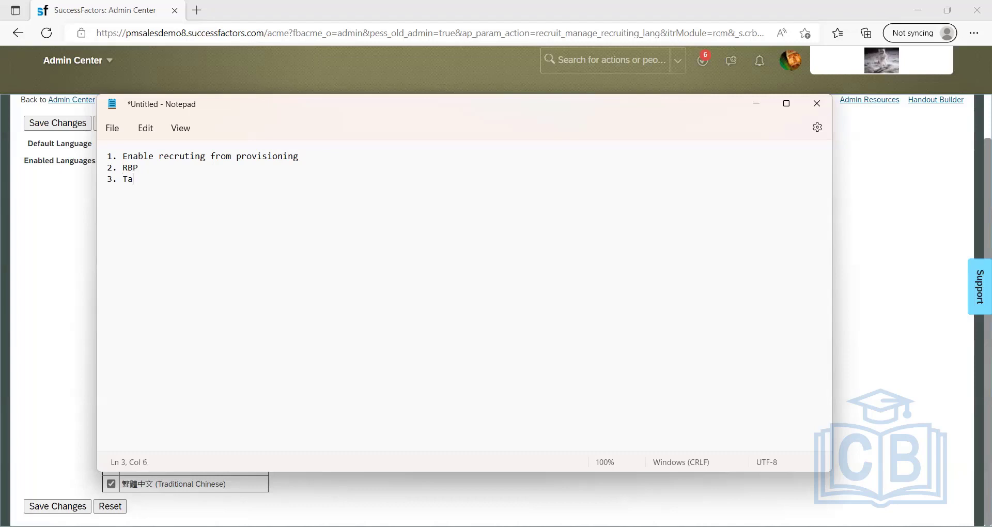
type("lent piplei")
key("BackSpace")
key("BackSpace")
key("BackSpace")
type("ep")
key("BackSpace")
type("line")
key("Return")
type("4. Picklist")
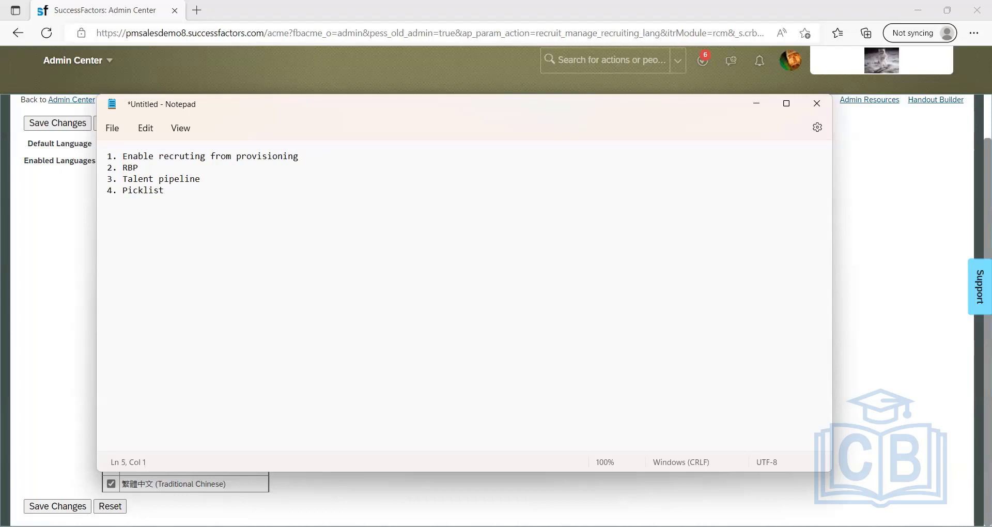
Add item "5. Enable the required languages- a. Enable provisioning b. Manage recruting languages - selecting the languges"
type("5. LMS")
key("BackSpace")
key("BackSpace")
key("BackSpace")
type("Enable")
key("alt+Tab")
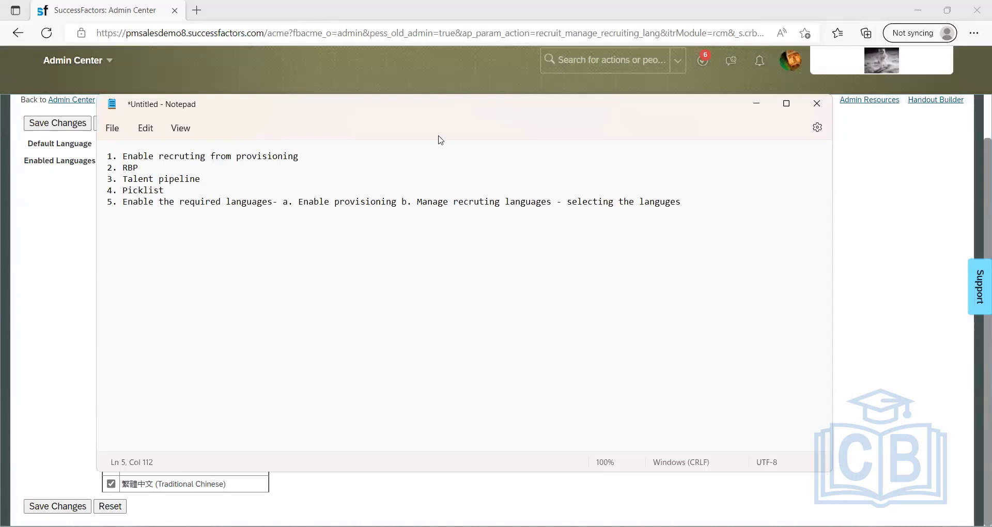
Review the five setup items in the notes one by one, highlighting each and undoing any accidental text move
left_click_drag(176, 155, 299, 155)
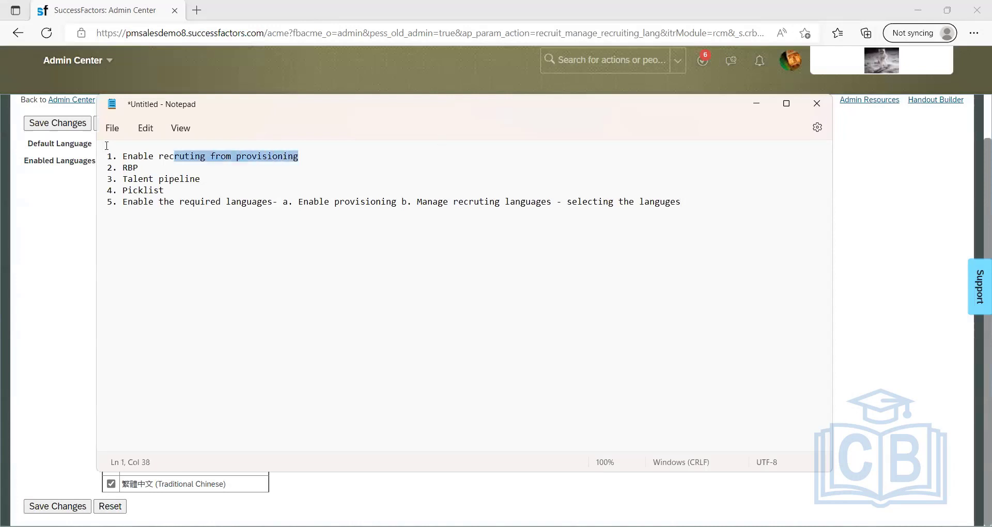
left_click_drag(105, 155, 299, 155)
left_click(204, 180)
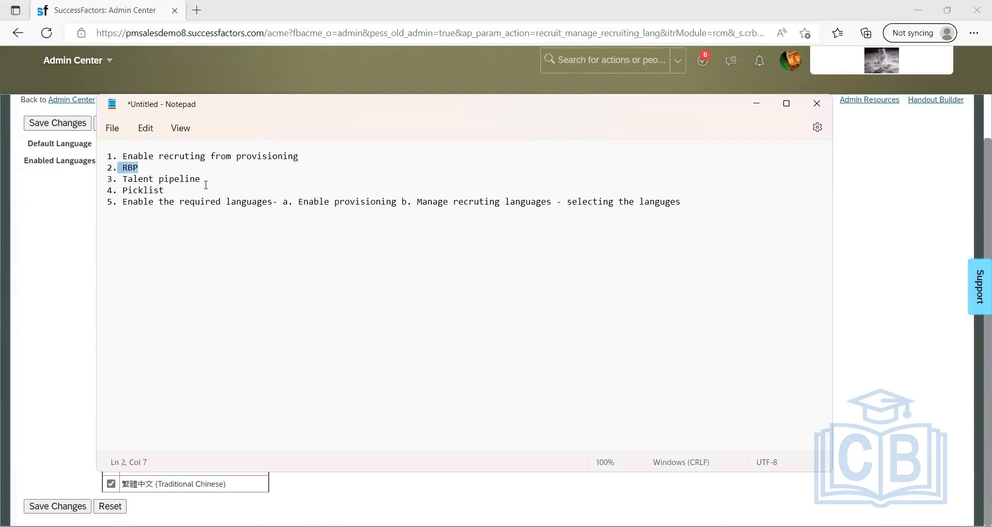
left_click(116, 173, "shift")
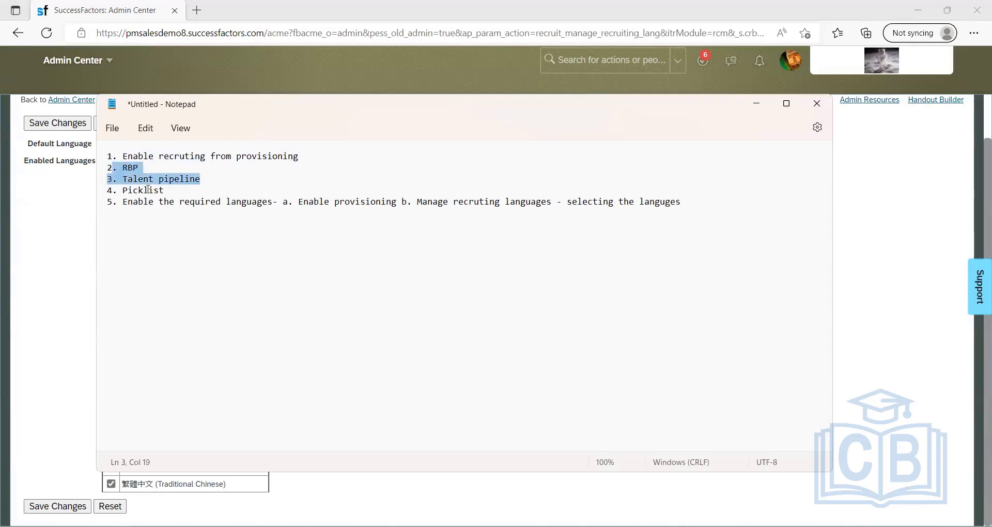
mouse_move(123, 182)
left_mouse_down()
mouse_move(172, 191)
mouse_move(122, 191)
left_mouse_up()
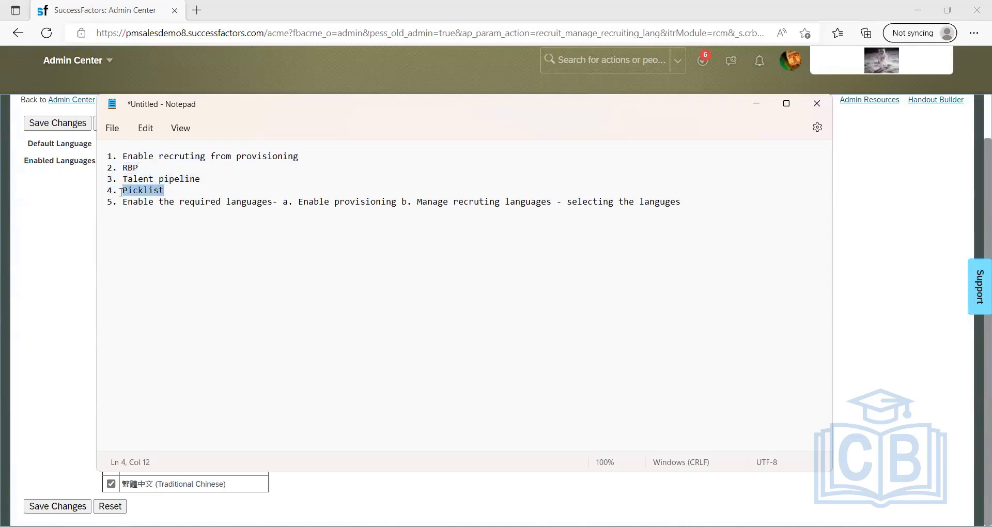
left_click(152, 209)
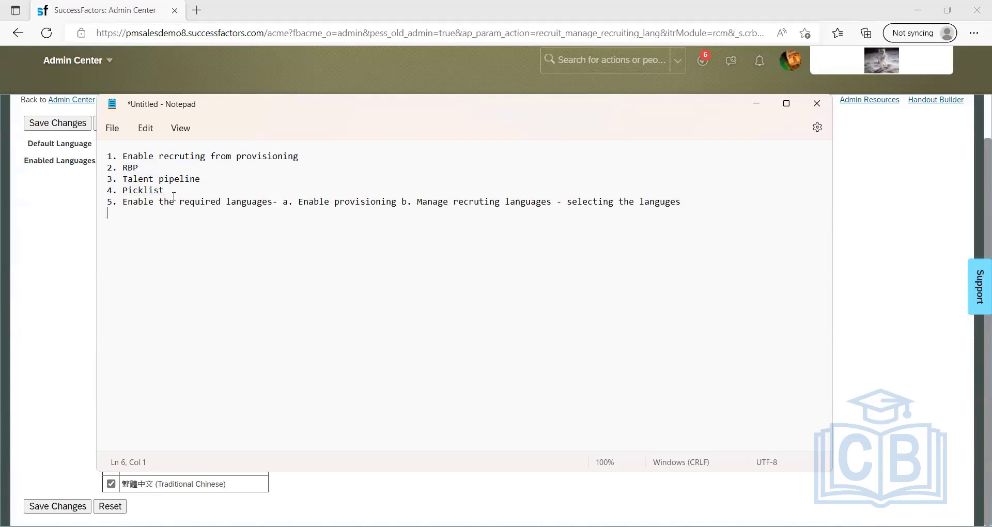
left_click_drag(123, 202, 351, 202)
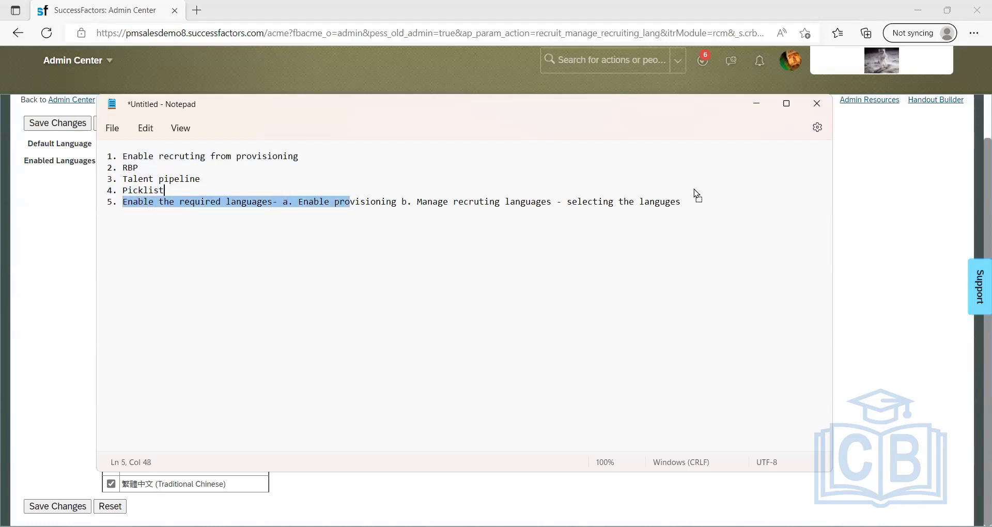
left_click_drag(695, 192, 693, 192)
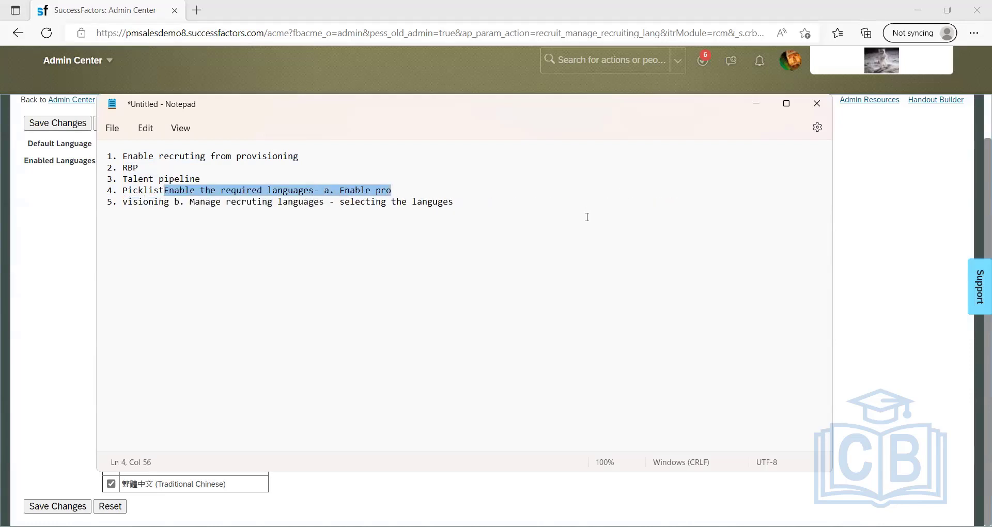
key("ctrl+z")
left_click(367, 202)
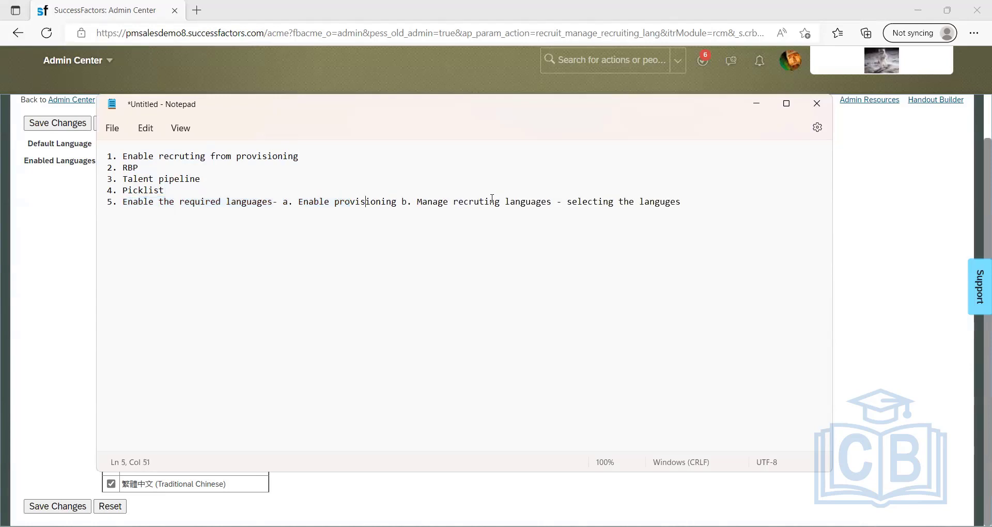
left_click(650, 202)
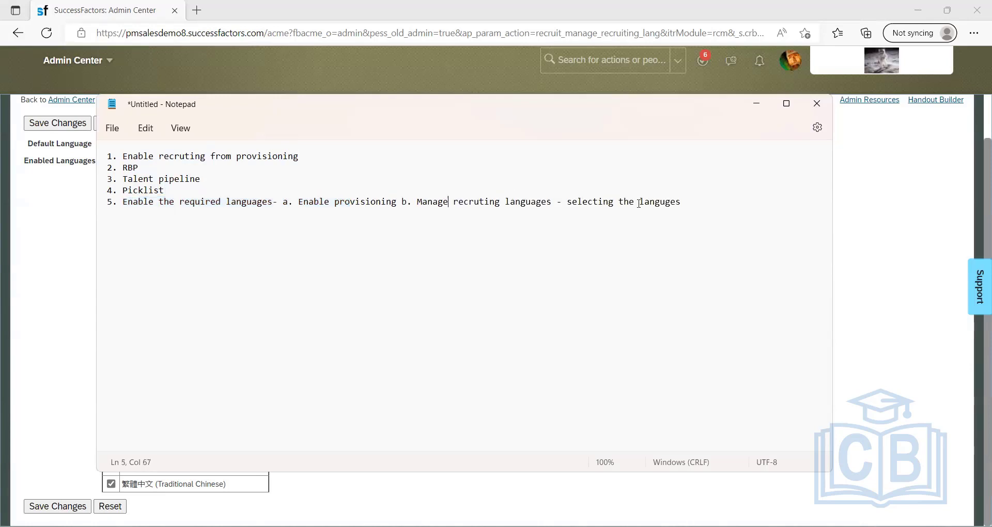
Maximize the notes window and start a new line below item 5
left_click(793, 105)
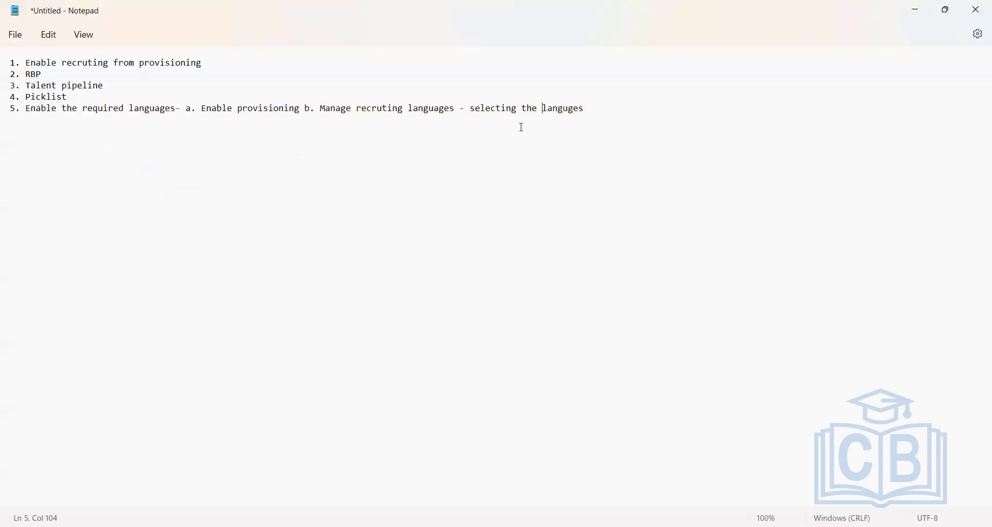
left_click(570, 127)
key("Return")
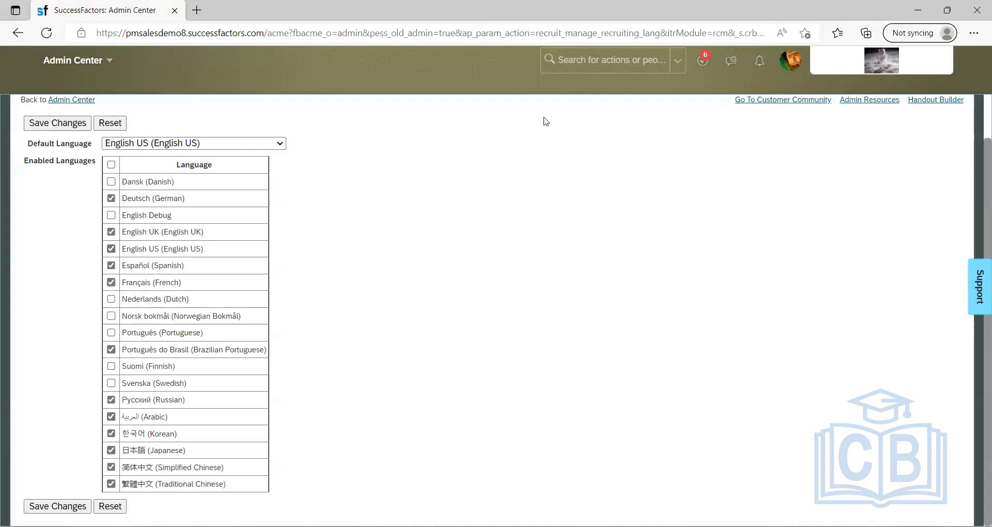
In the browser, search the actions for "setup job board", open Set up Job Board Options, and open Industry Values Set up
left_click(567, 60)
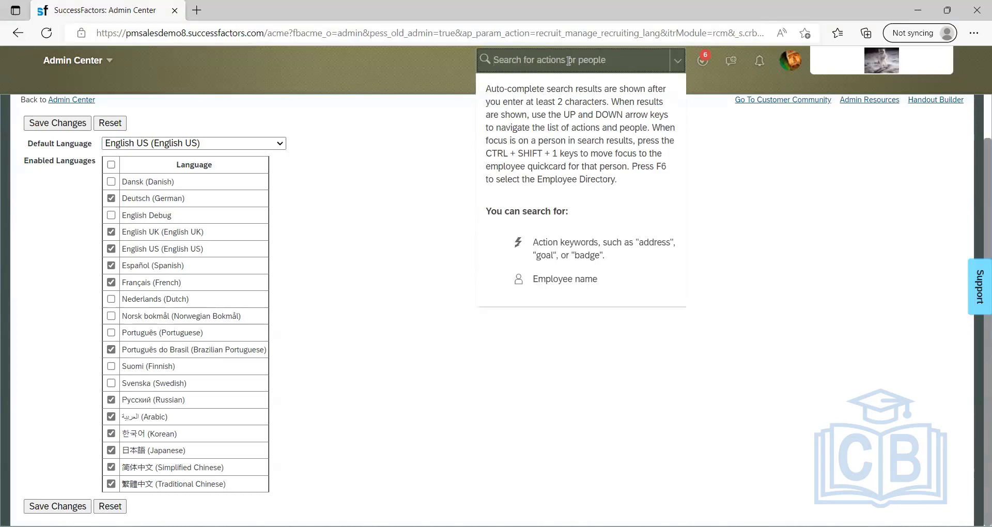
type("setup")
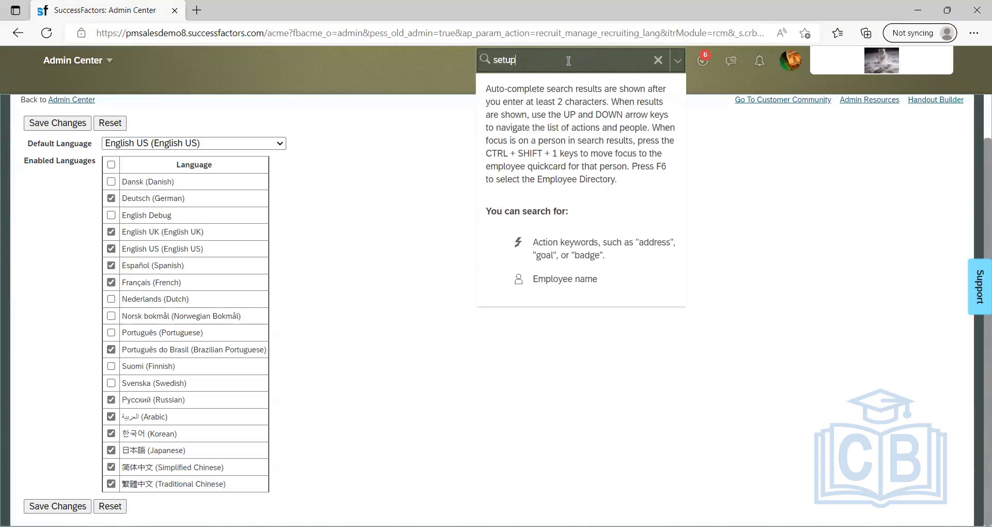
type(" job board")
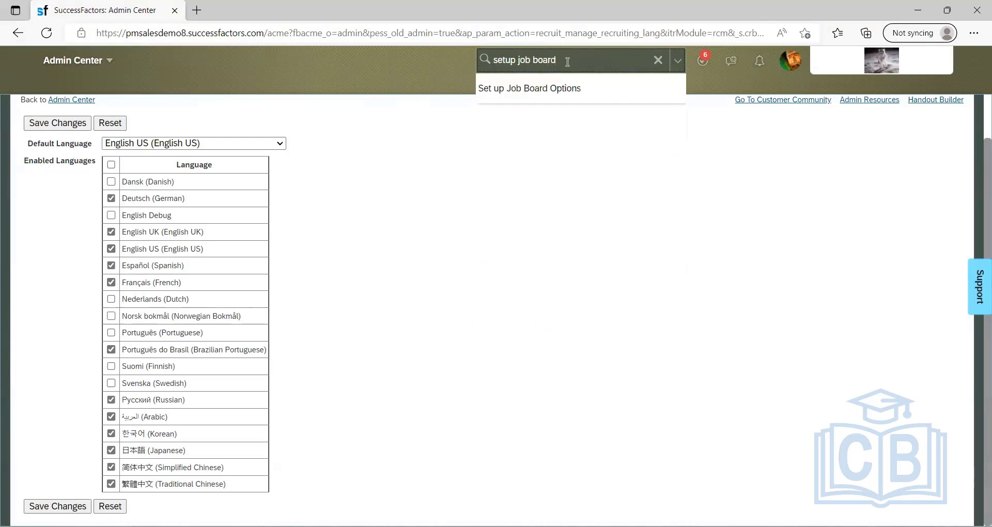
left_click(540, 88)
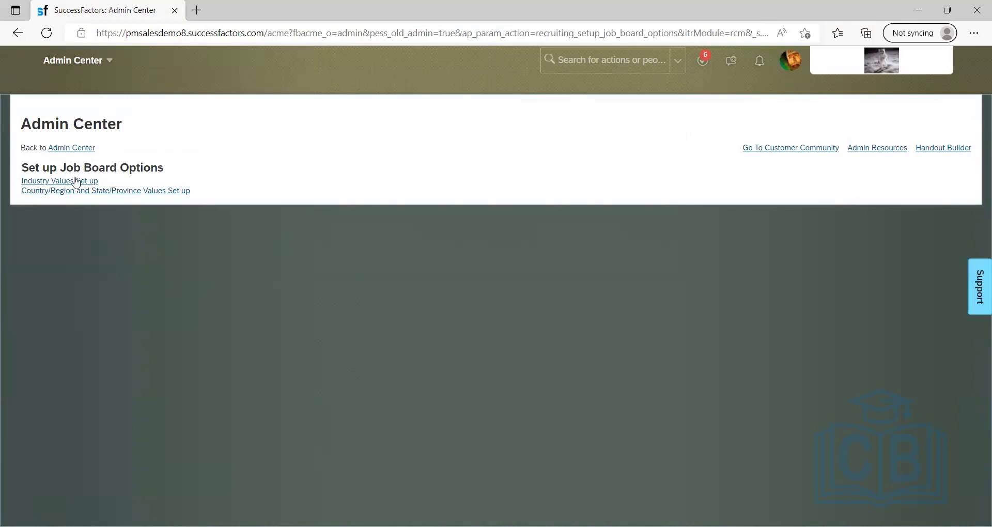
left_click(95, 182)
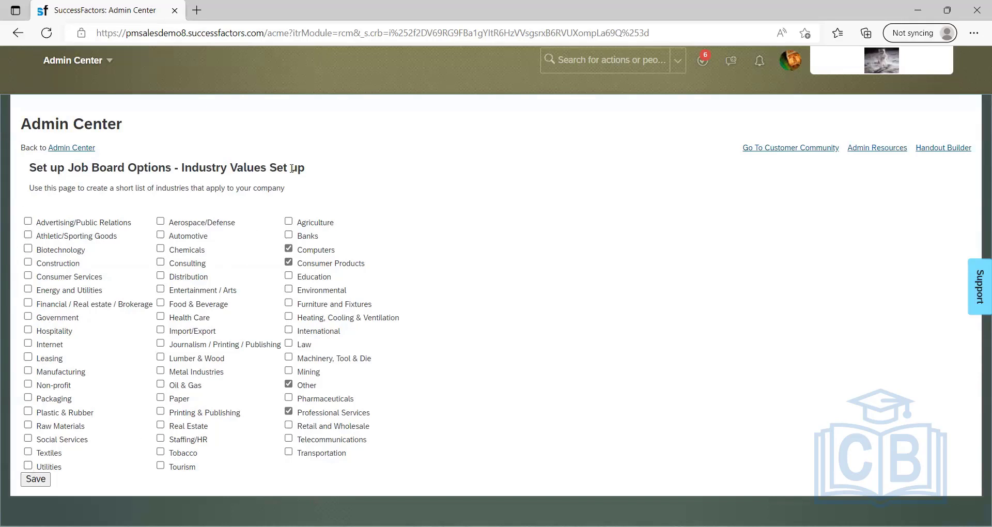
Examine the Industry Values Set up page's heading and its description of the short list of industries
left_click_drag(315, 162, 75, 176)
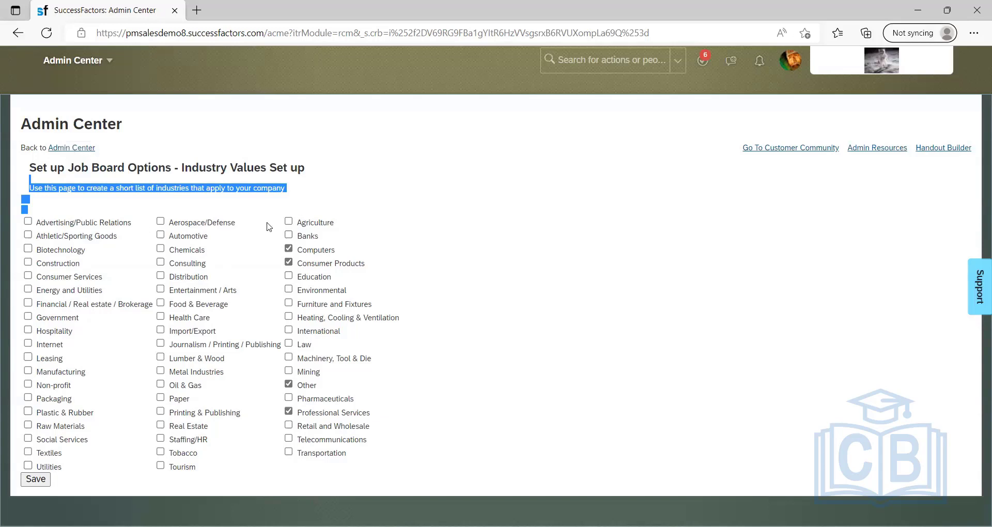
left_click(475, 334)
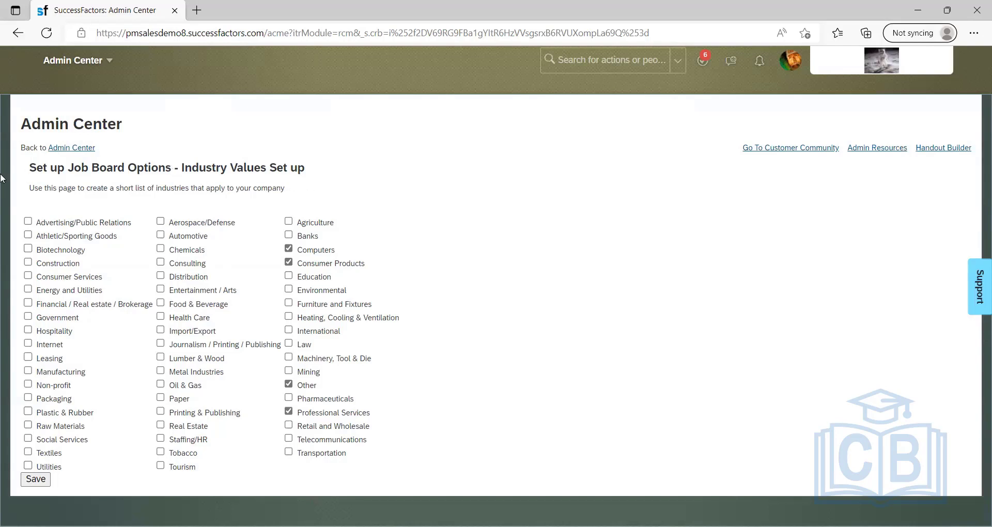
left_click_drag(171, 167, 31, 171)
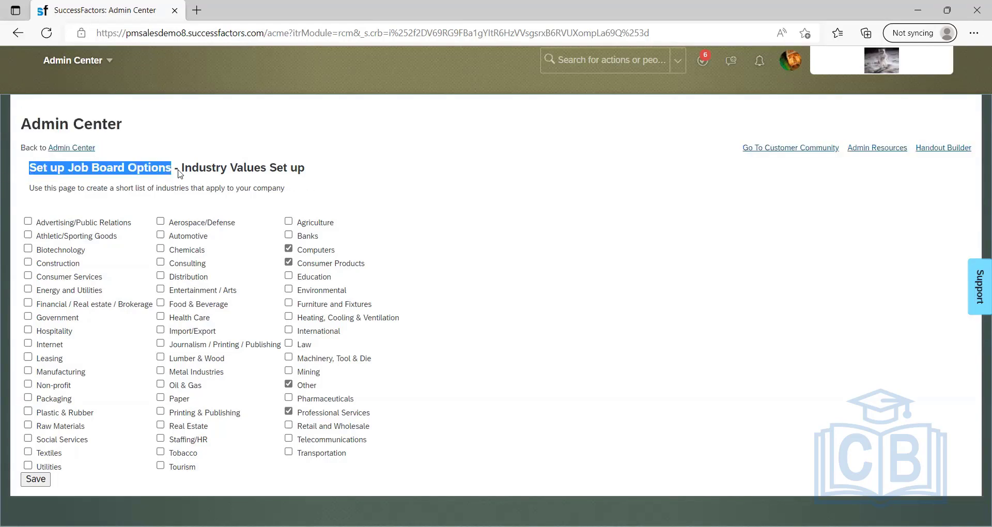
left_click(197, 165)
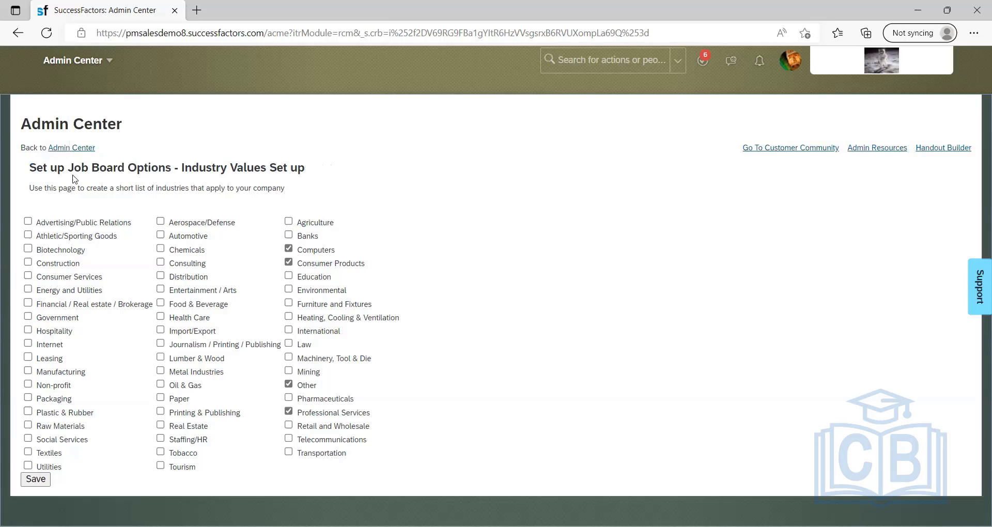
left_click_drag(305, 166, 74, 178)
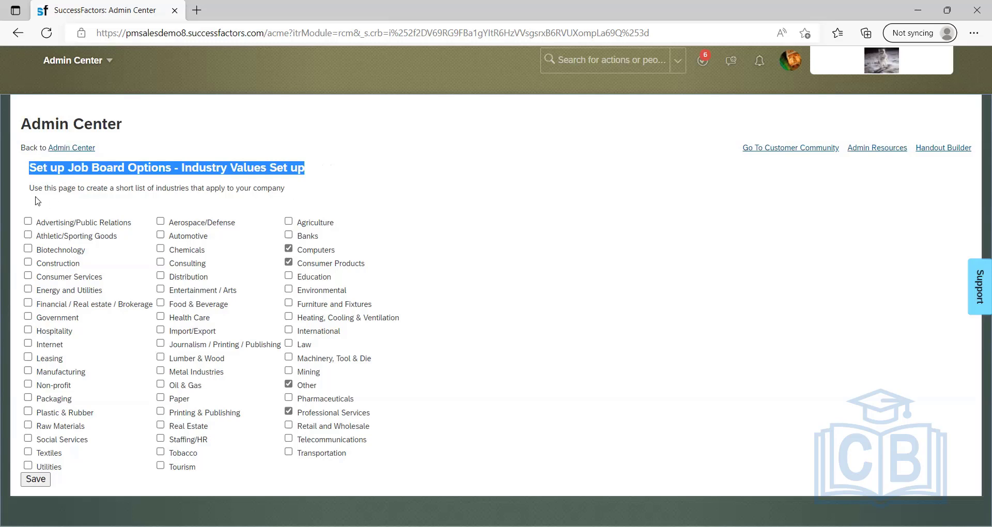
left_click_drag(35, 200, 321, 188)
left_click(323, 189)
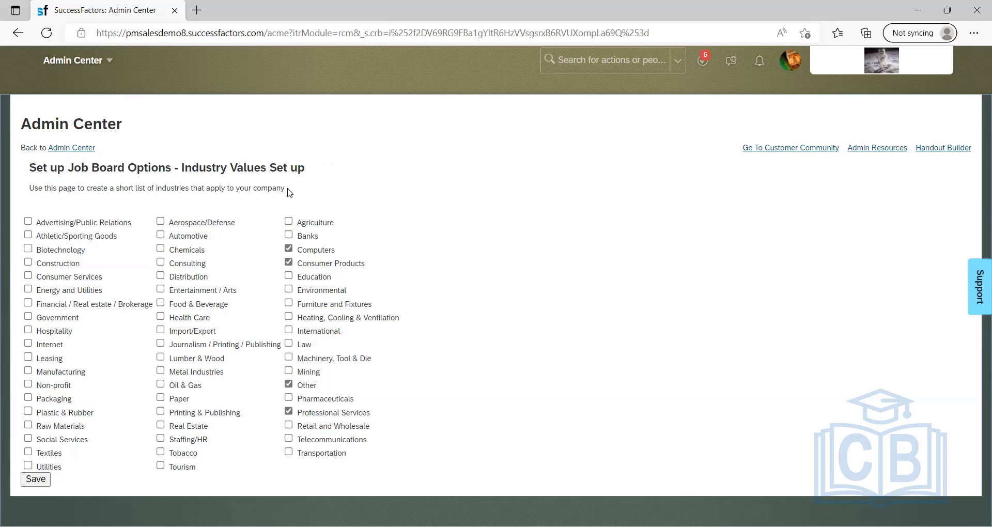
left_click_drag(286, 189, 61, 167)
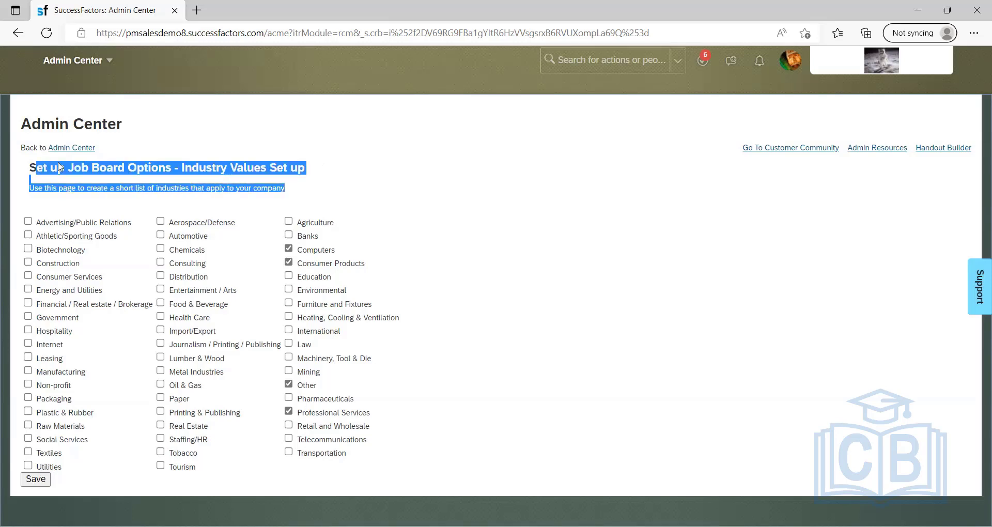
left_click(304, 194)
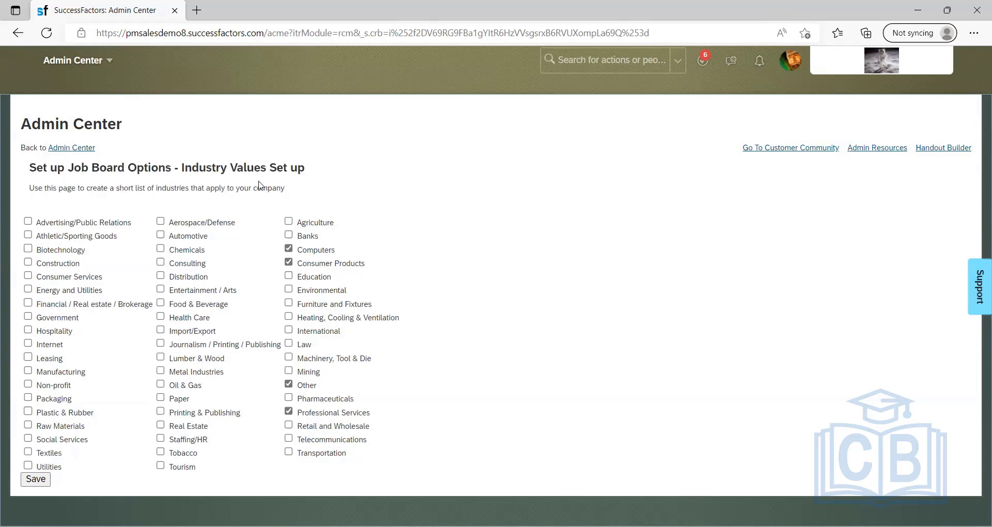
Reread the Industry Values Set up instruction about creating a short list of industries that apply to the company
triple_click(32, 187)
left_click(173, 185)
left_click_drag(287, 190, 28, 166)
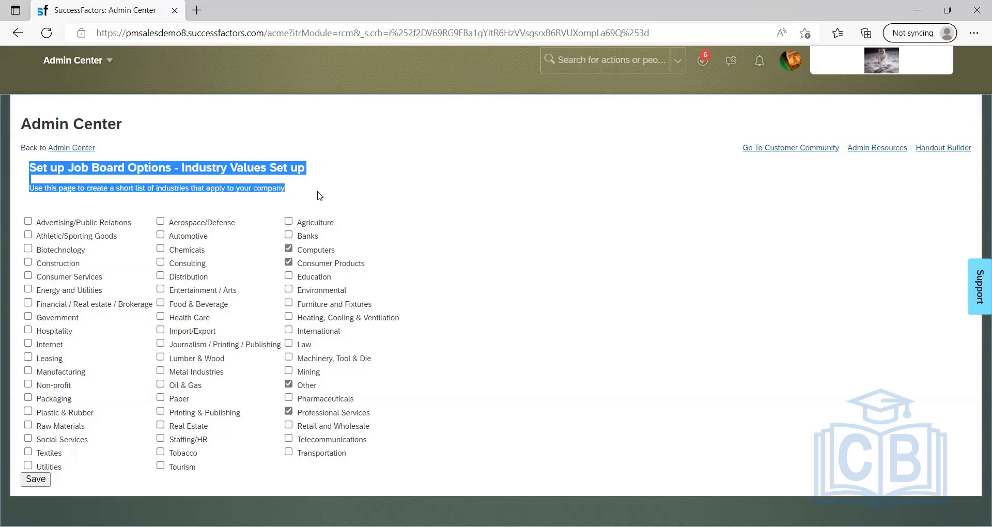
left_click(310, 194)
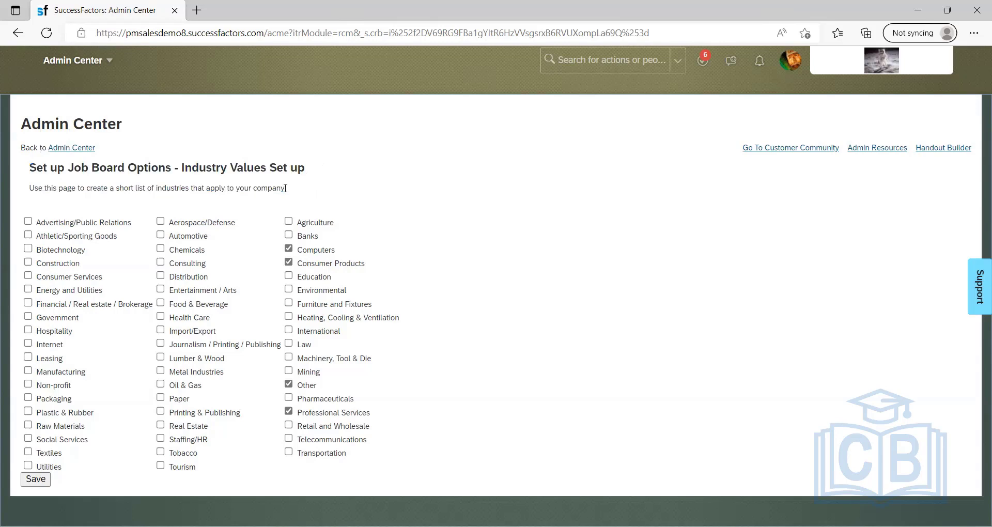
left_click_drag(285, 188, 29, 188)
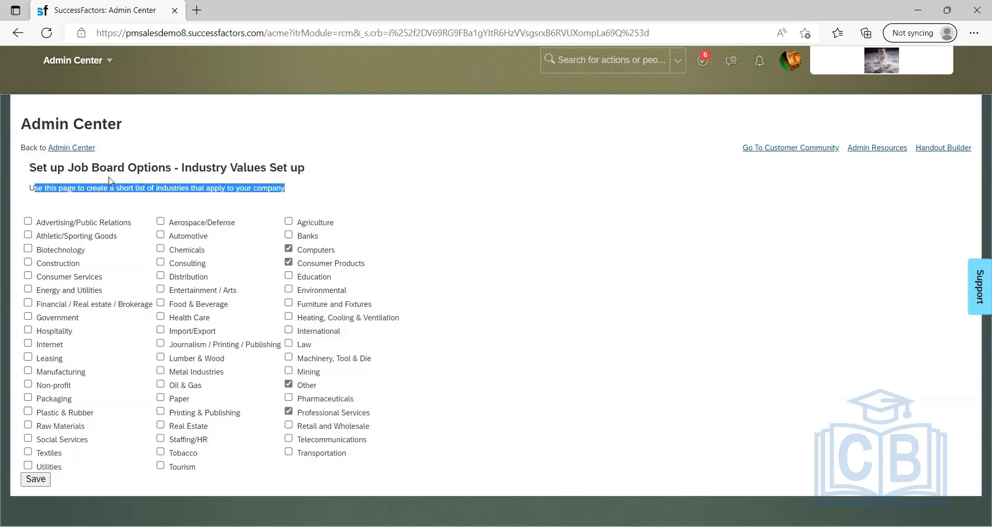
left_click(298, 191)
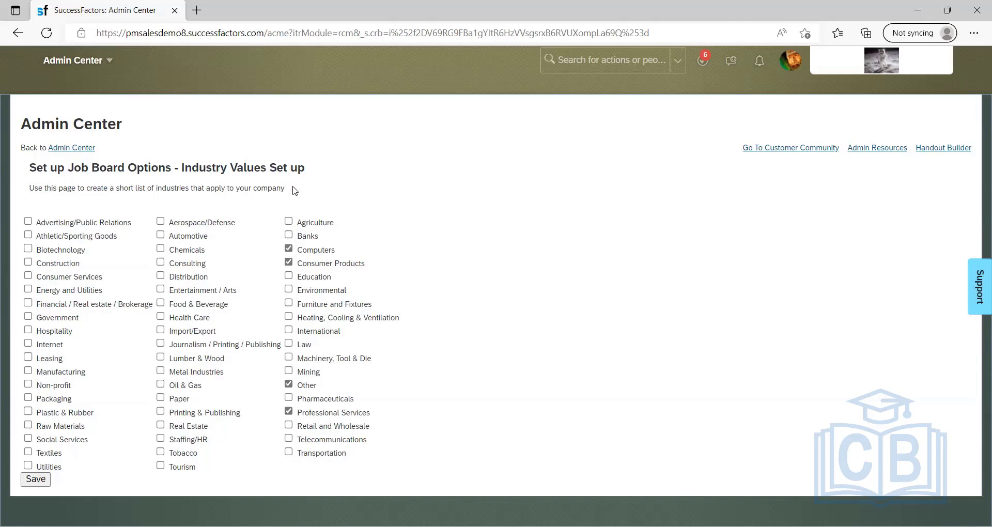
left_click_drag(19, 177, 38, 148)
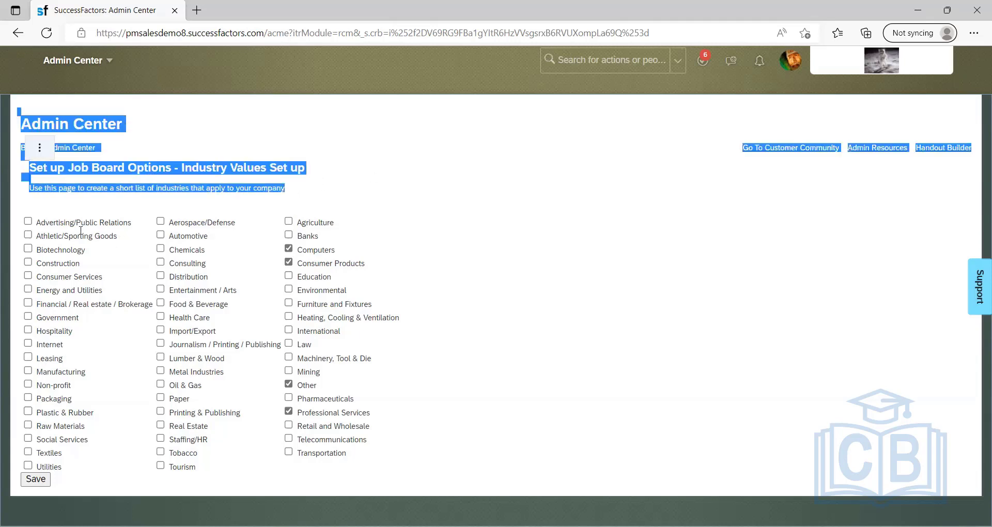
left_click(53, 243)
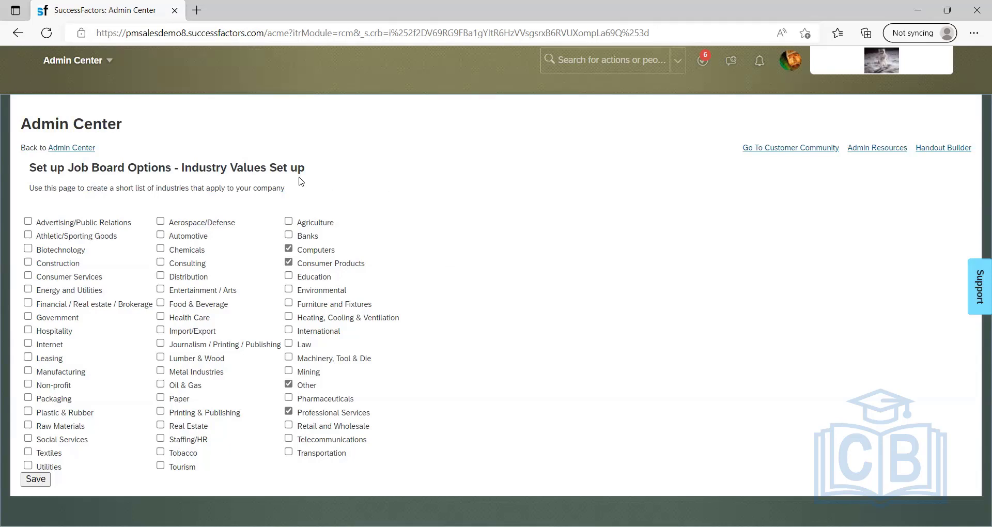
left_click_drag(56, 188, 371, 170)
left_click(411, 268)
left_click_drag(308, 188, 33, 188)
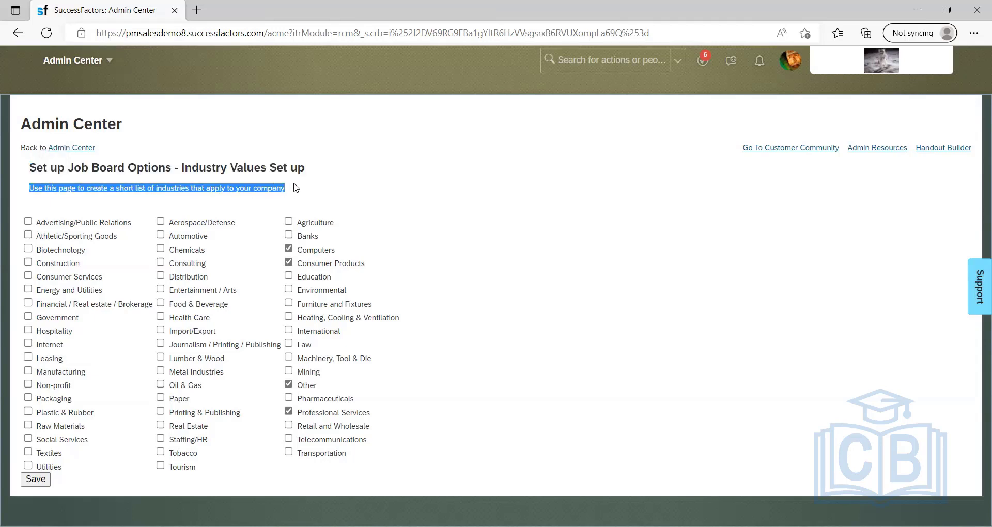
left_click_drag(32, 178, 301, 204)
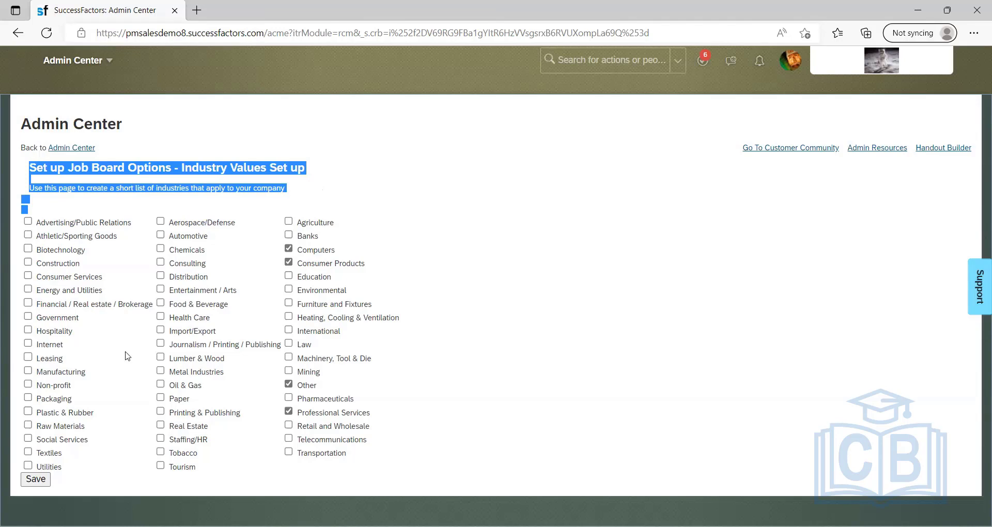
left_click(336, 176)
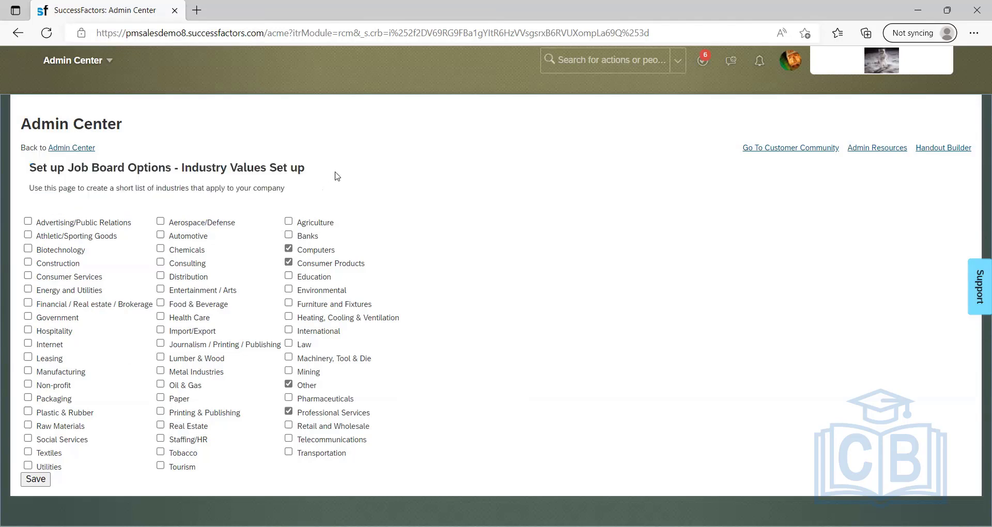
left_click(59, 169, "shift")
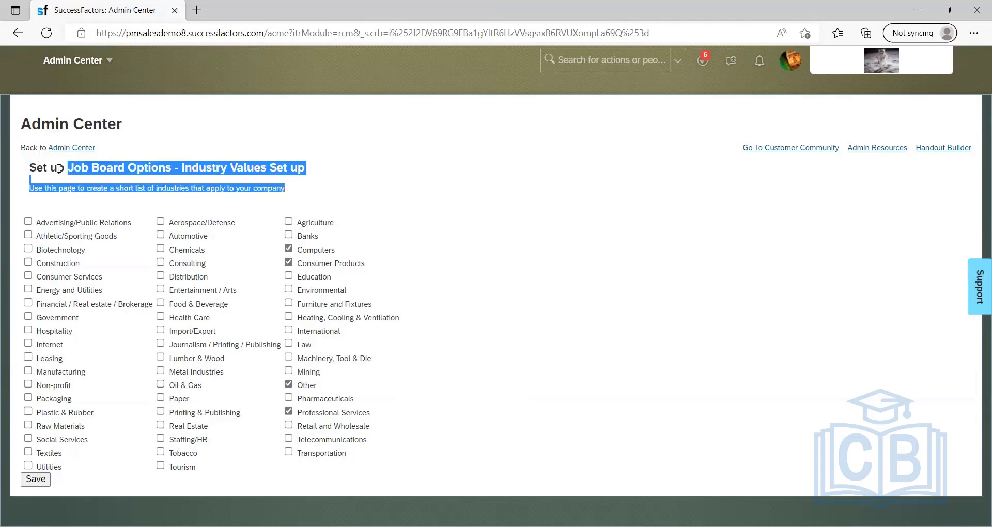
left_click(264, 198)
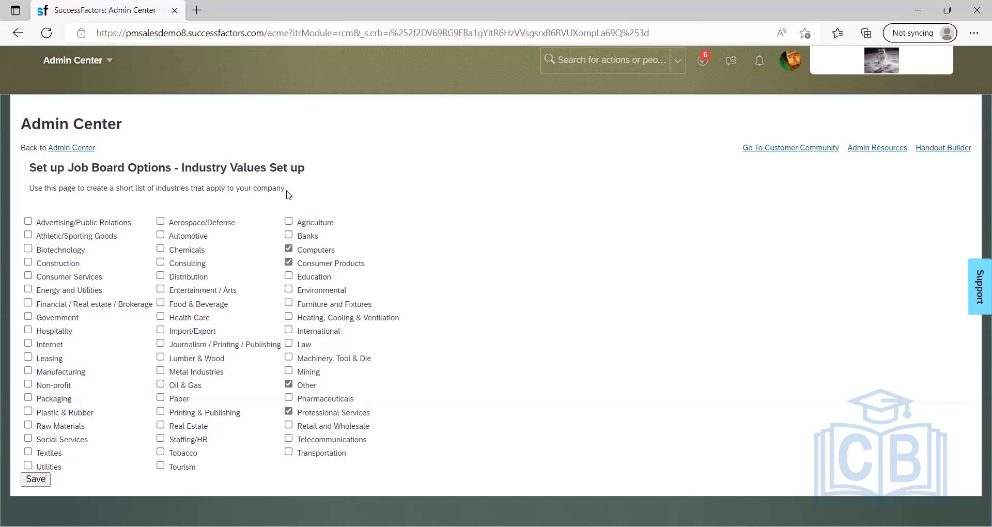
left_click_drag(288, 191, 23, 190)
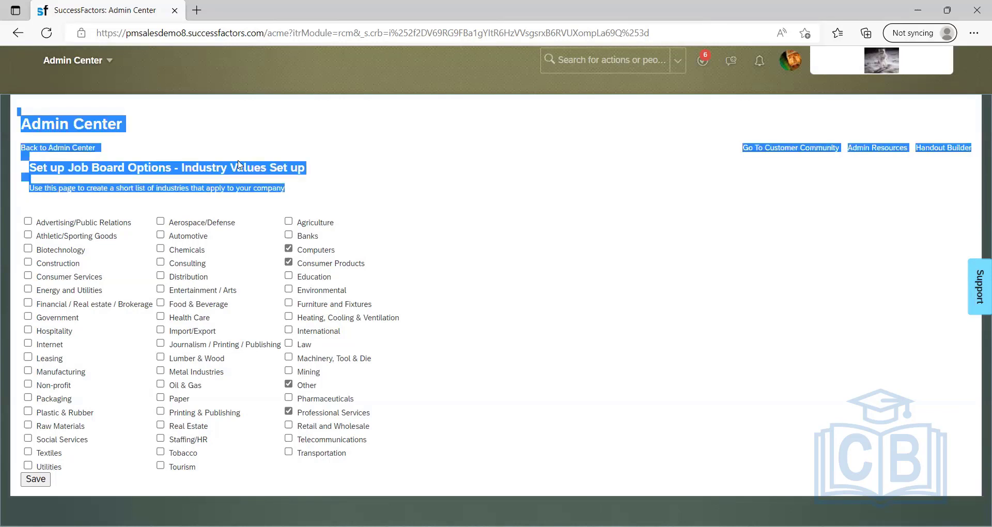
left_click(430, 190)
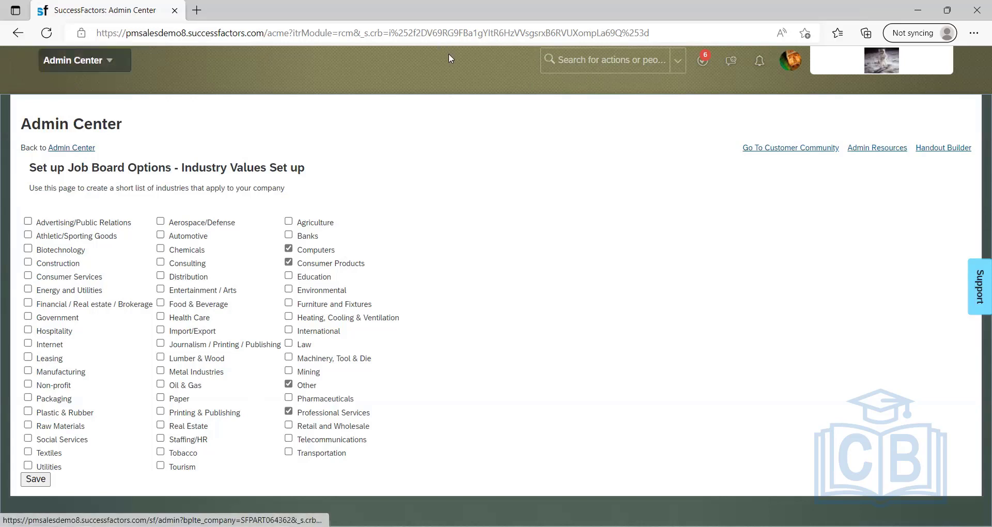
Search the actions for "setup job board", open Set up Job Board Options, and open Country/Region and State/Province Values Set up
left_click(602, 62)
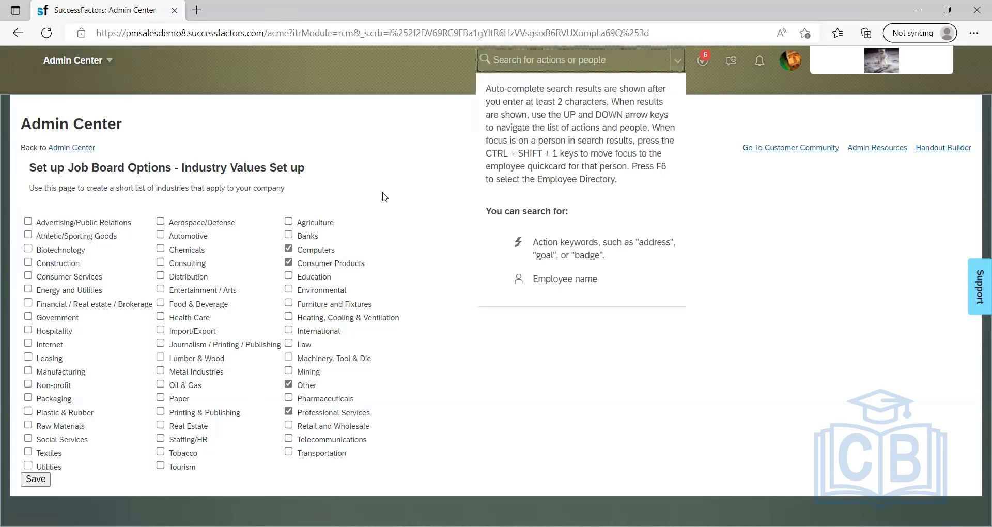
type("s")
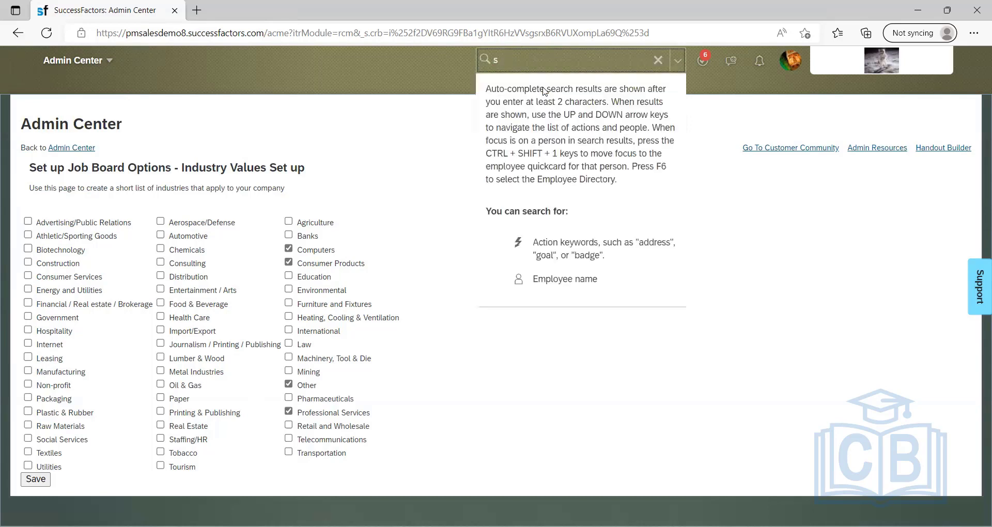
type("etup job")
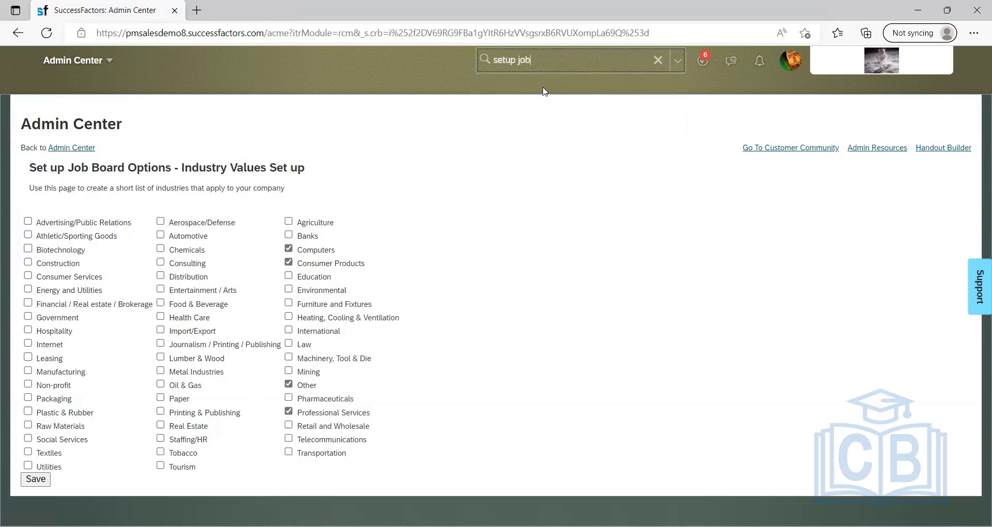
type(" board")
left_click(512, 99)
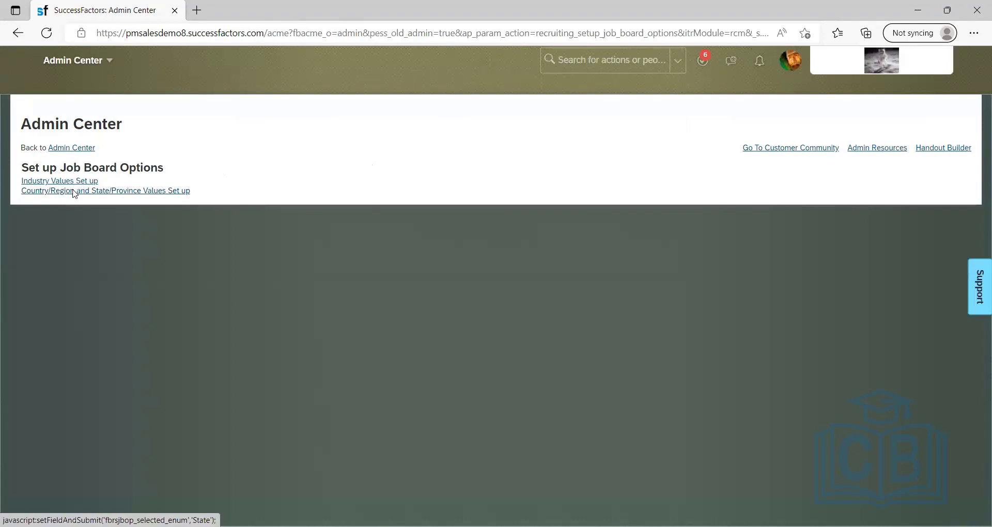
left_click(63, 194)
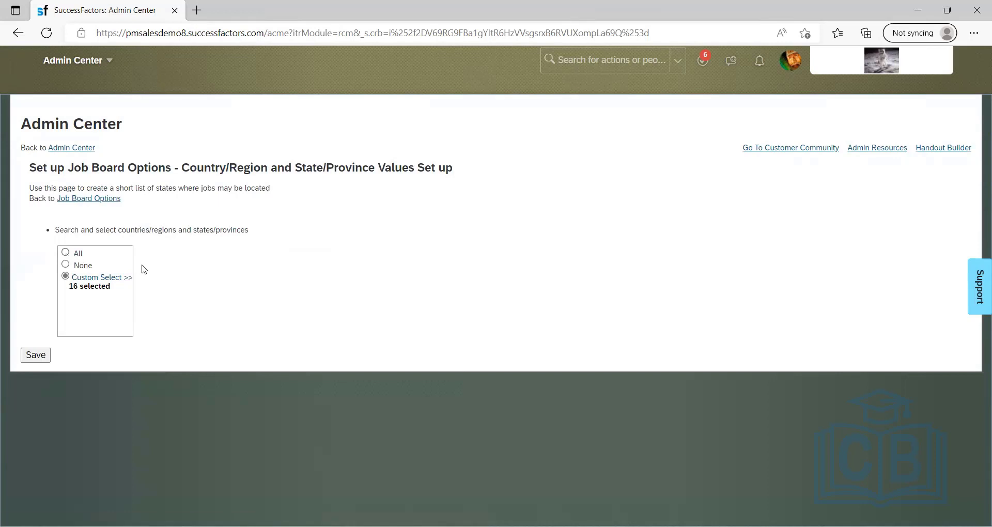
Inspect the All and Custom Select choices for countries/regions and states/provinces
left_click(66, 254)
left_click(106, 281)
left_click(107, 282)
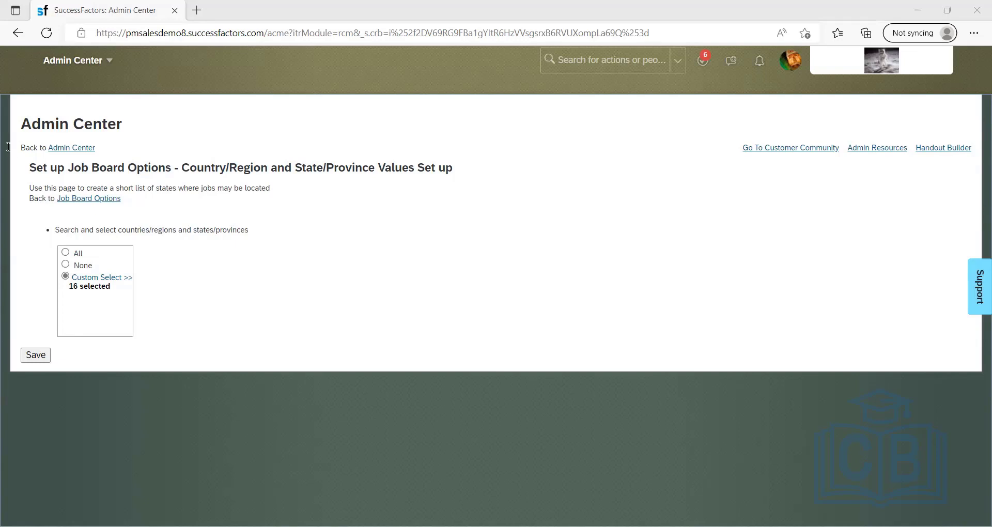
In Notepad, add item 6: "Setup job board - Added related industries client is associated - Selected the countiries the client is involved and wants to post the jobs"
key("alt+Tab")
type("6. ")
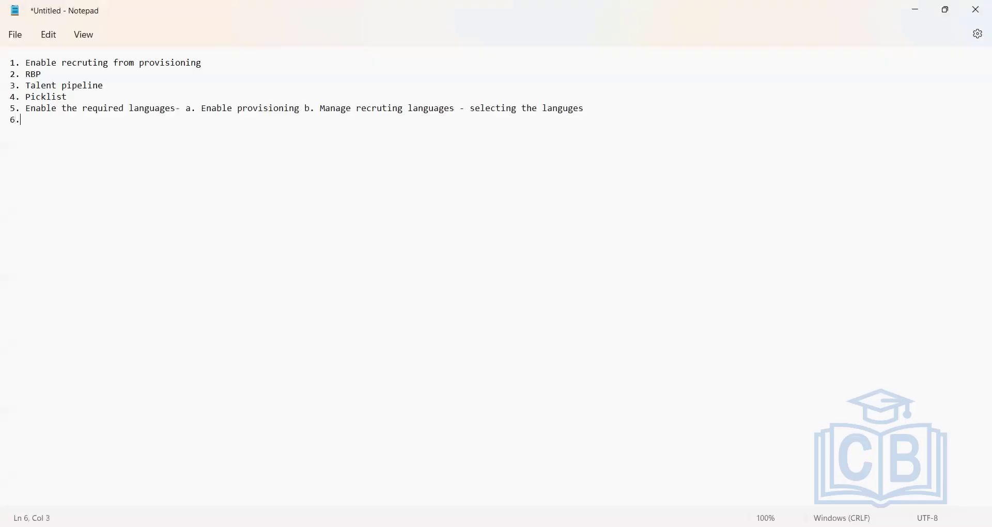
type("Setup job board - Added rela")
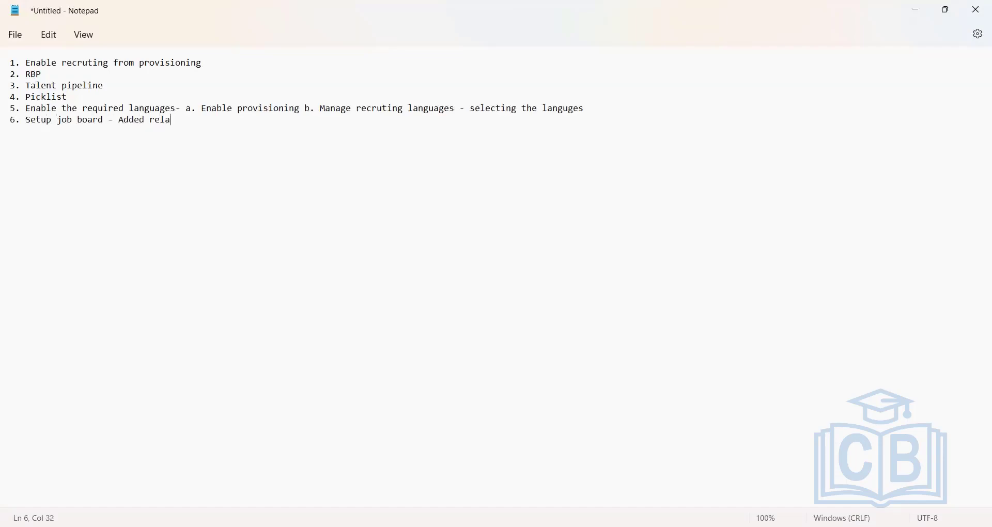
type("ted industries client is a")
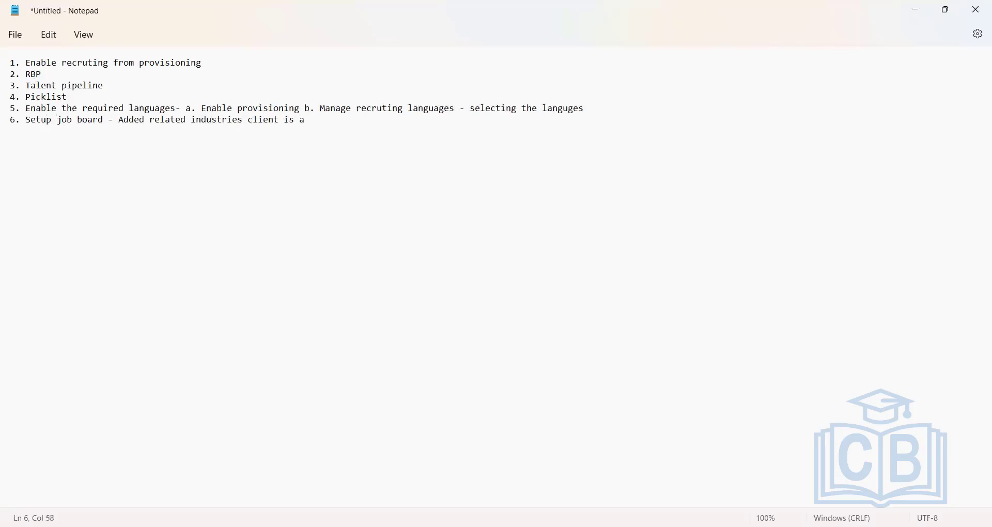
type("ssociated - Selected the counti")
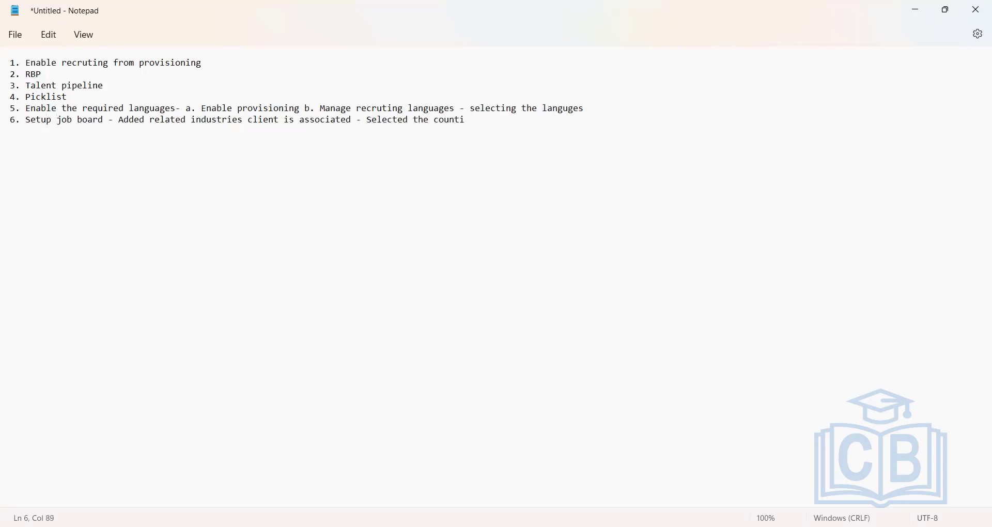
type("ries the client is invou")
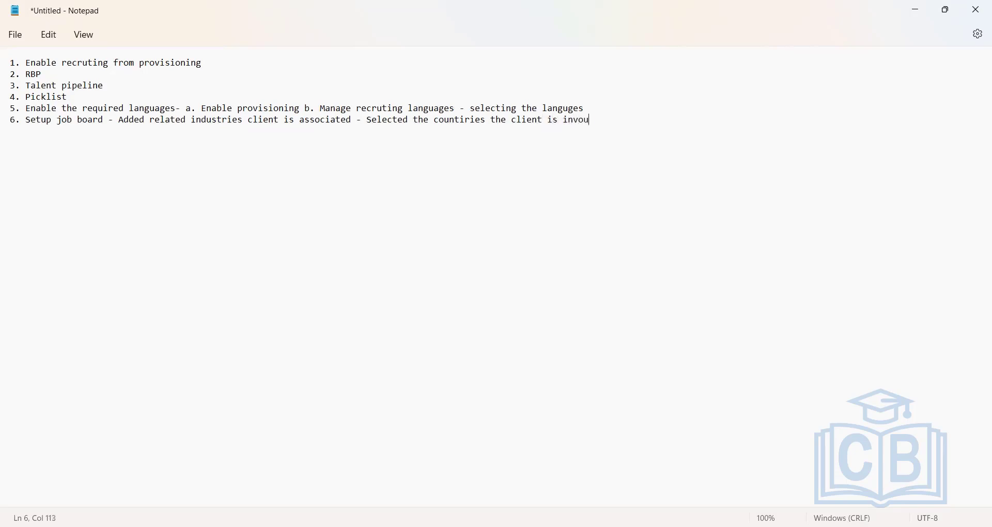
type("ved and p")
key("BackSpace")
type("whats")
key("BackSpace")
key("BackSpace")
key("BackSpace")
key("BackSpace")
type("ants to post the j")
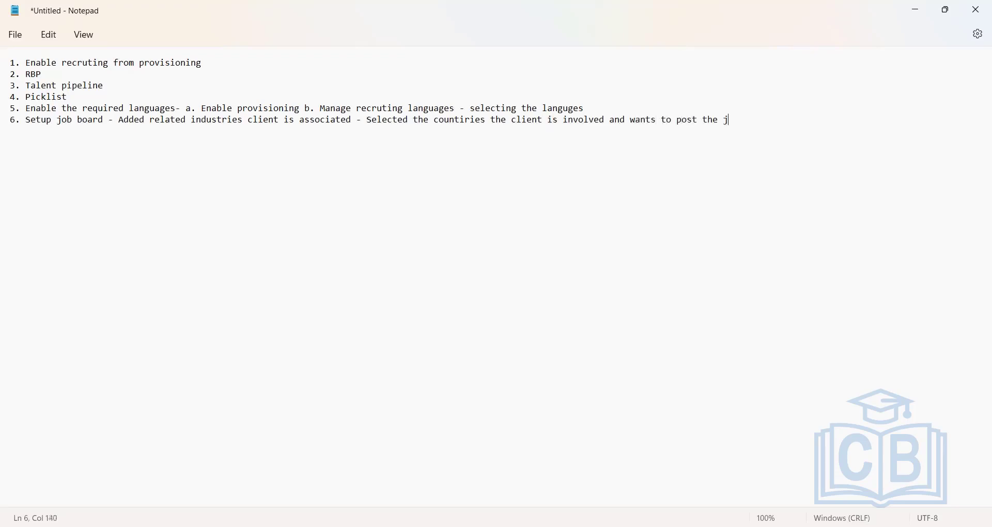
type("obs")
key("Return")
Highlight the six setup items for review, and add item 7, "Creation of requisition", followed by a new line
left_click_drag(25, 63, 755, 132)
key("ctrl+a")
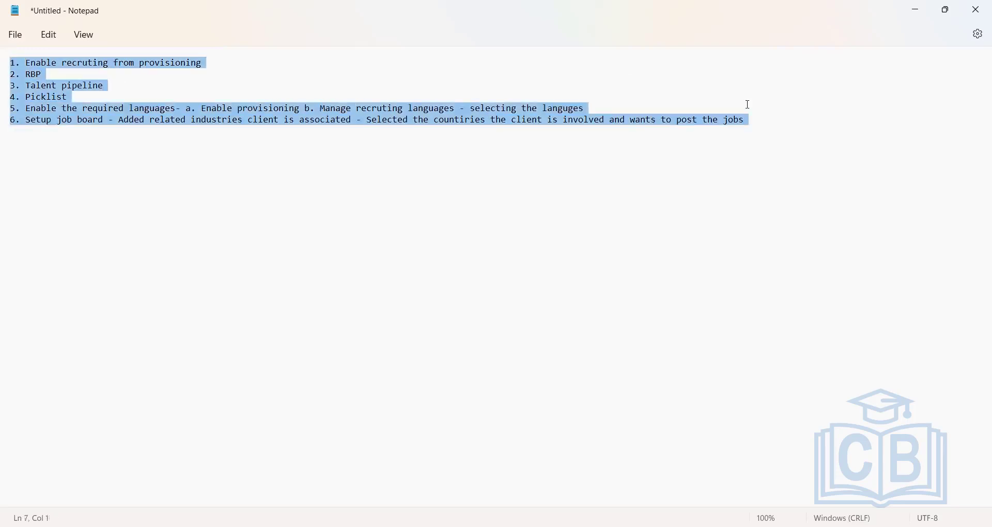
left_click(755, 115)
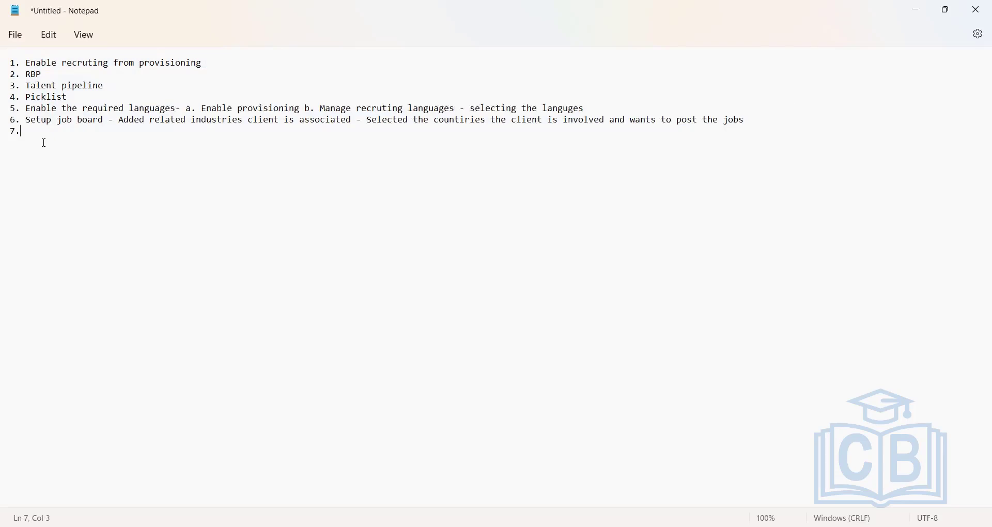
type("Res")
key("BackSpace")
key("BackSpace")
key("BackSpace")
type("Creation of requisition")
key("Return")
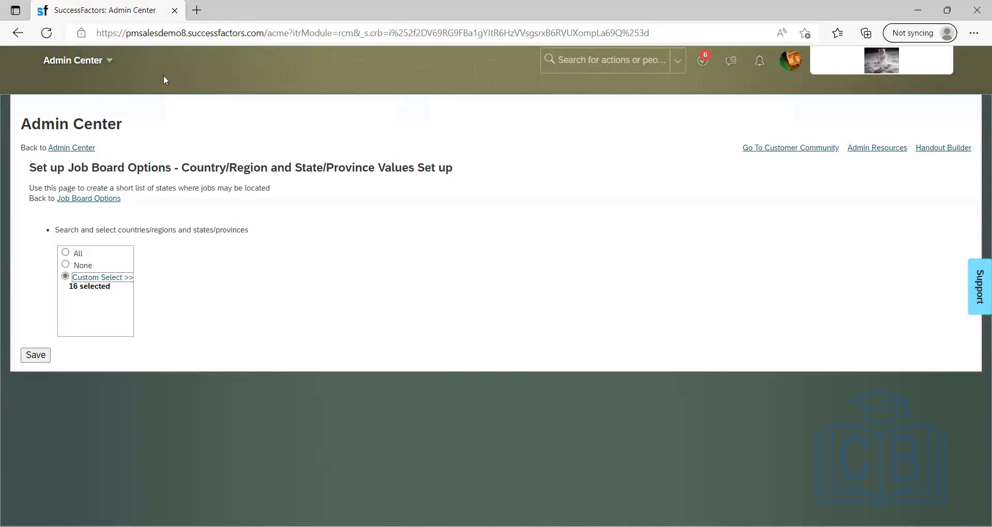
In the browser, search the actions for "manage temp" and open Manage Templates
left_click(615, 54)
type("manage ")
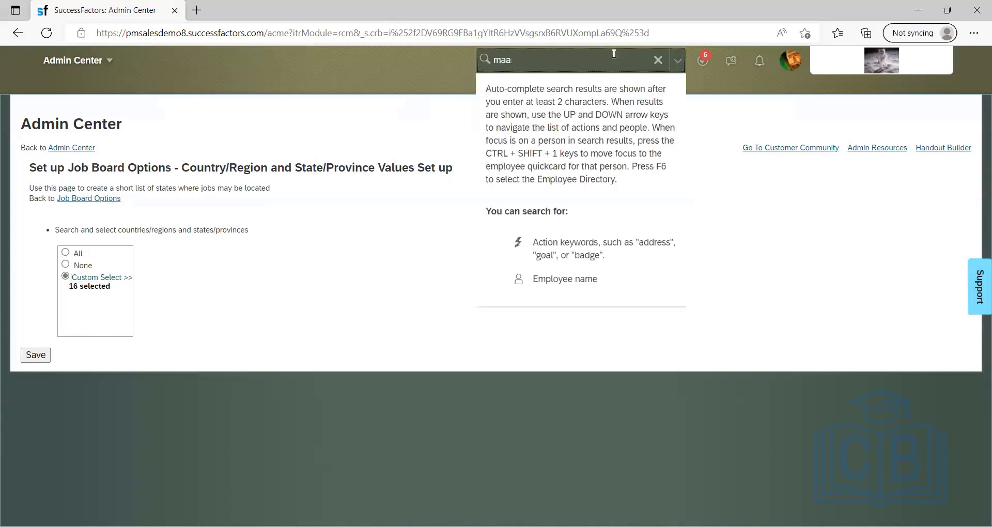
type("temp")
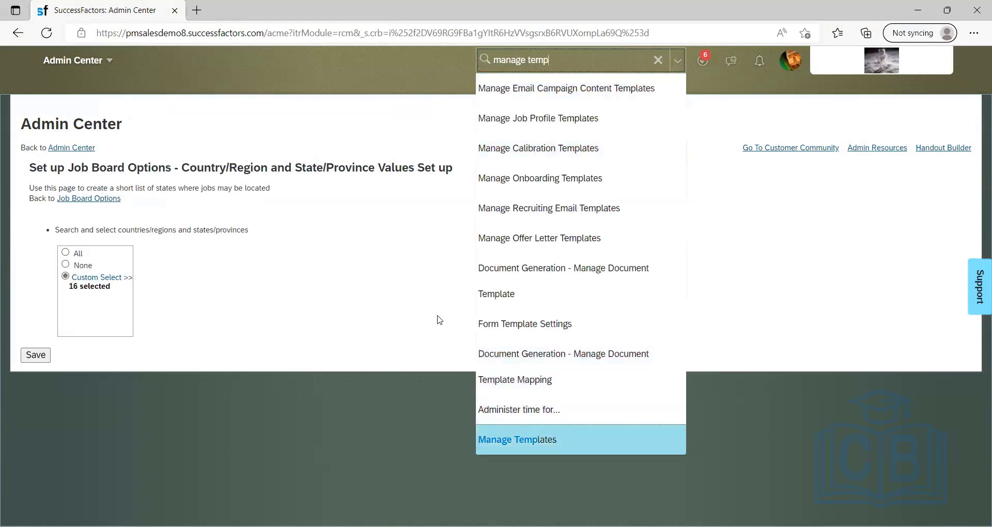
left_click(543, 440)
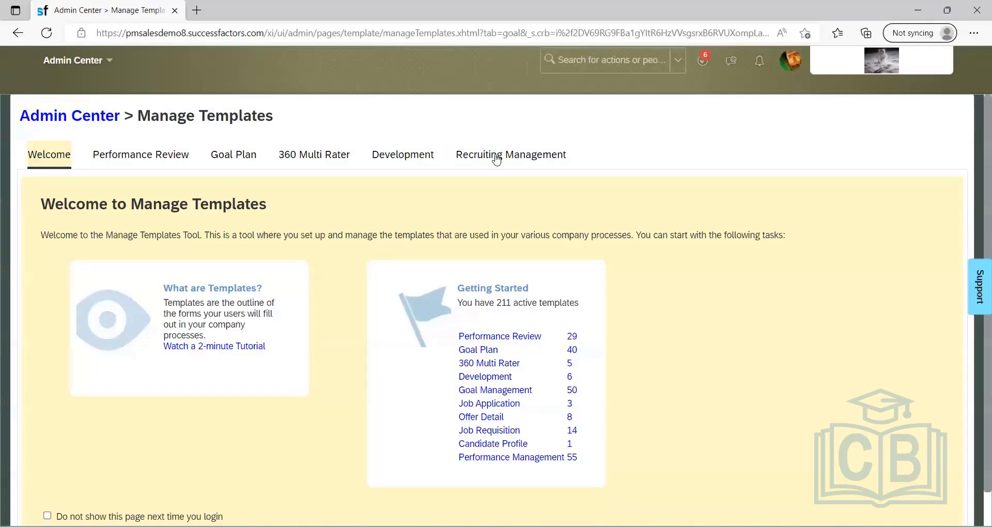
Open the list of Job Requisition templates within Recruiting Management
left_click(497, 157)
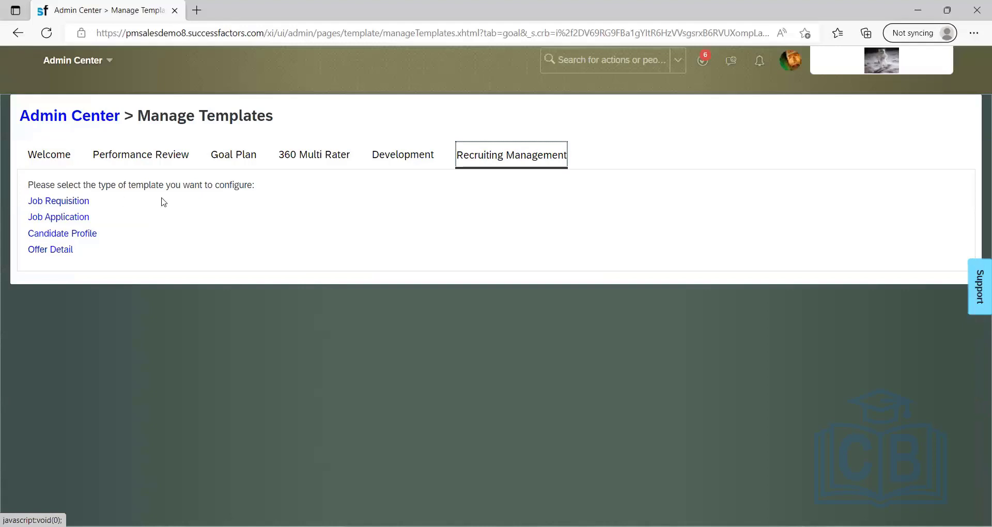
left_click(163, 202)
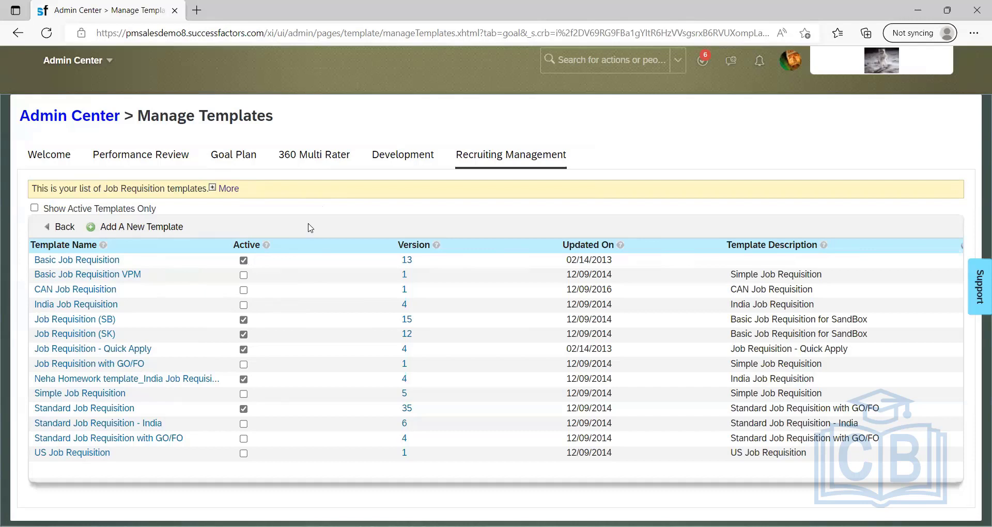
left_click(176, 228)
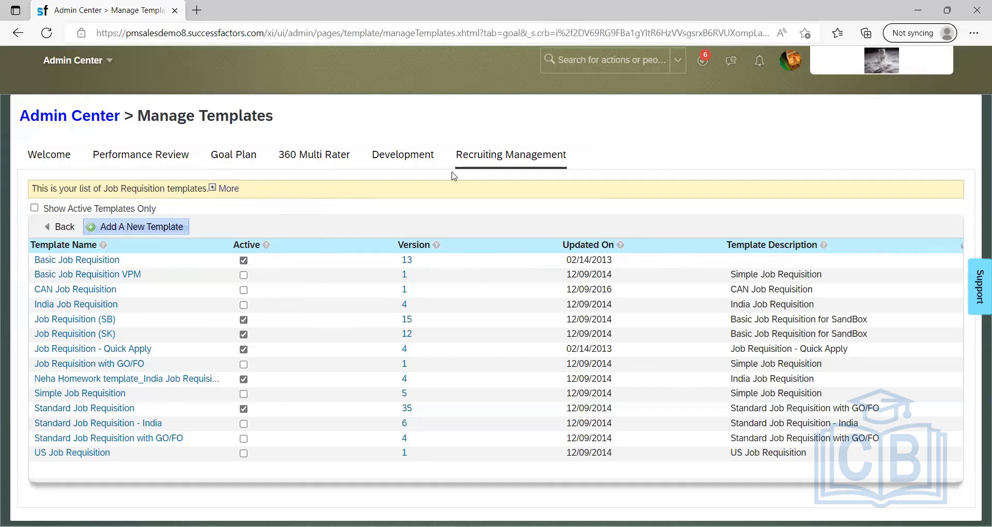
left_click(485, 159)
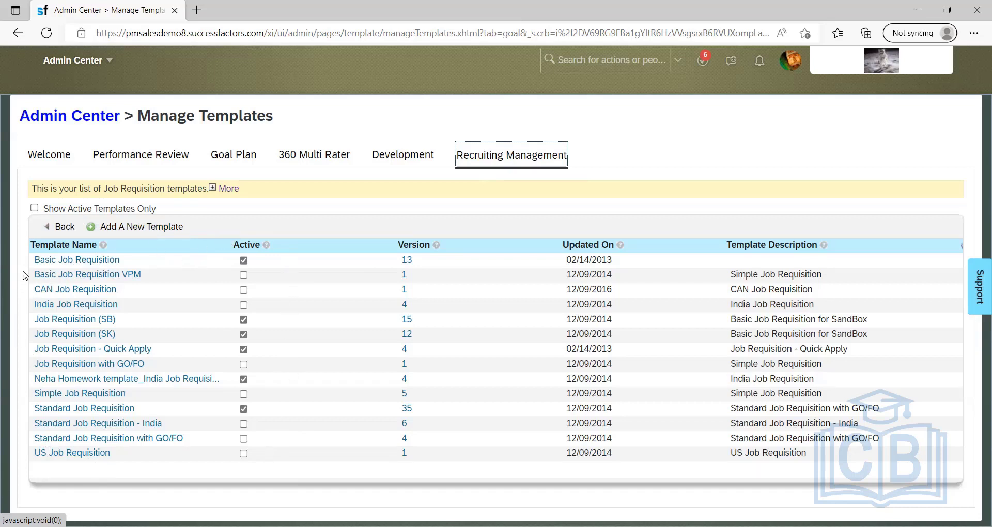
Activate the Basic Job Requisition VPM template in the Job Requisition template list
left_click(242, 276)
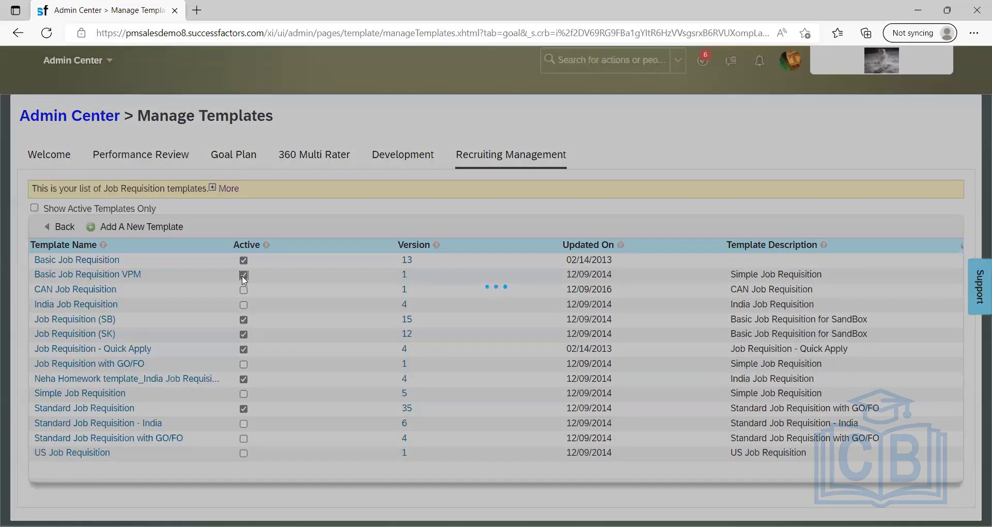
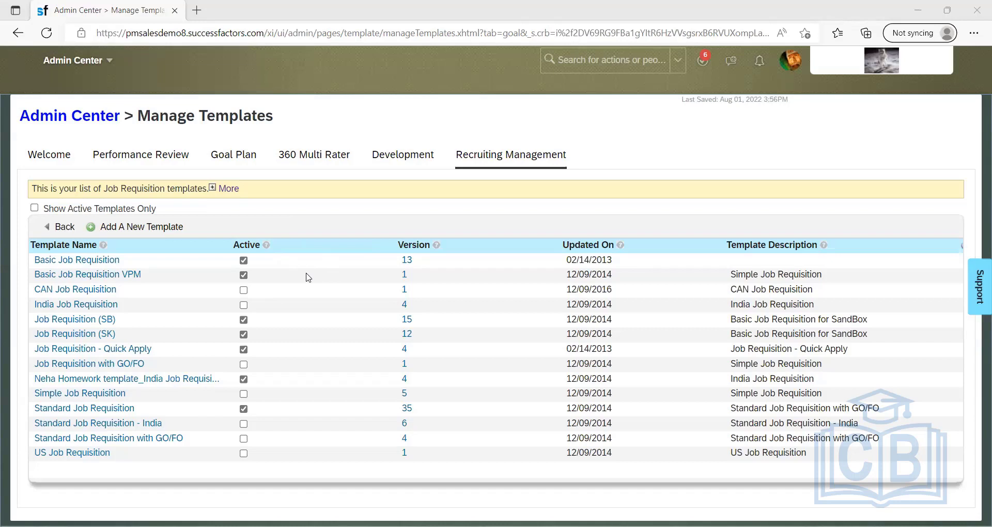
Open the blank form for a new job requisition template to review its fields, and return to the Job Requisition template list
left_click(122, 230)
left_click(129, 234)
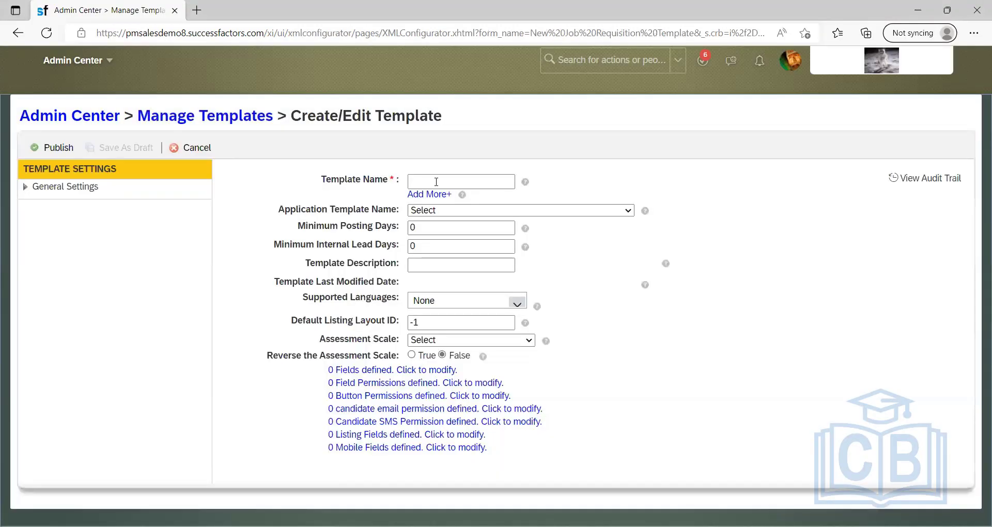
left_click(436, 182)
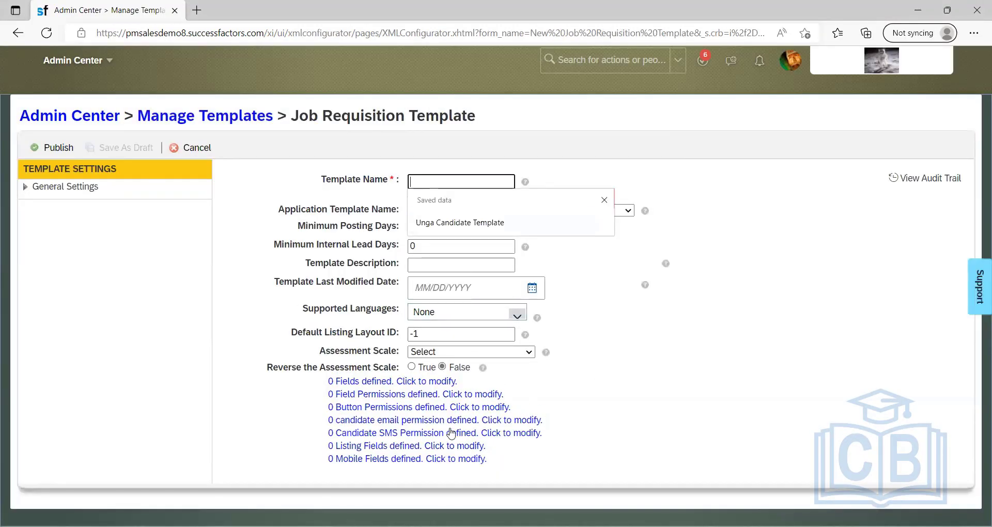
left_click(421, 261)
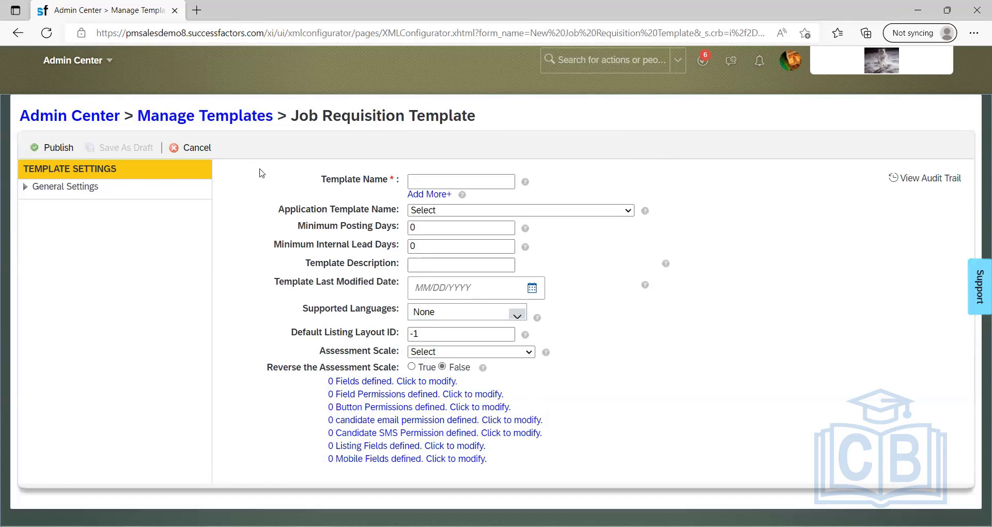
left_click(197, 154)
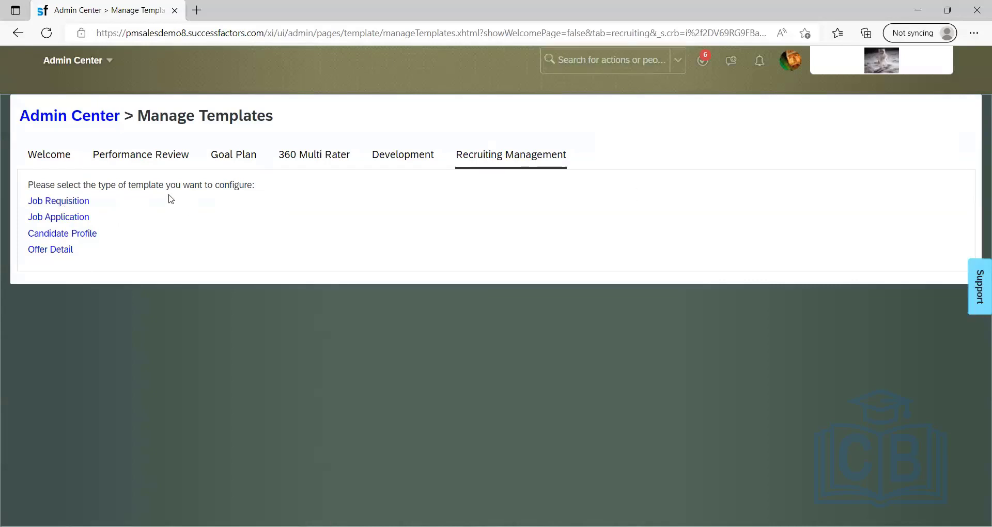
left_click(59, 201)
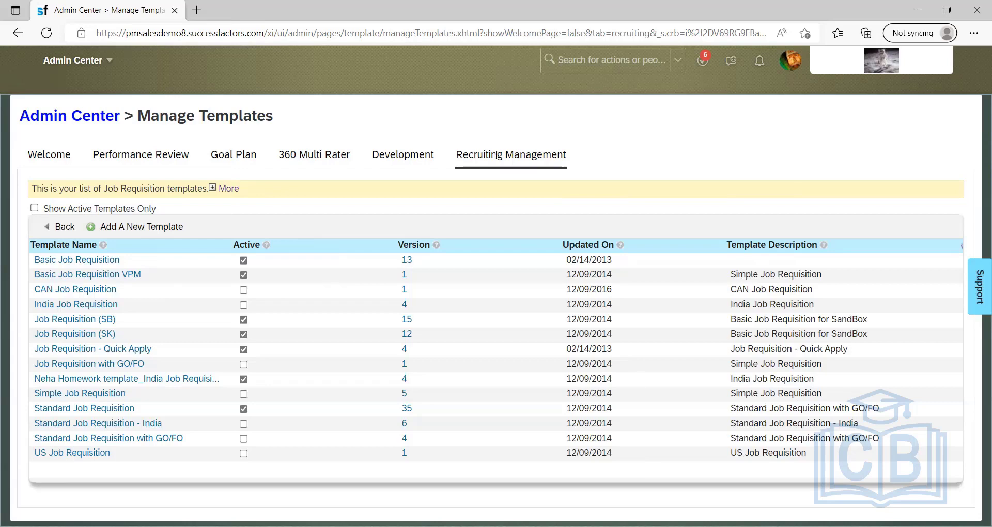
Switch to JRDM_Starter.xml in Notepad++, maximize the window, highlight the first three lines, and create a new blank document
key("alt+Tab")
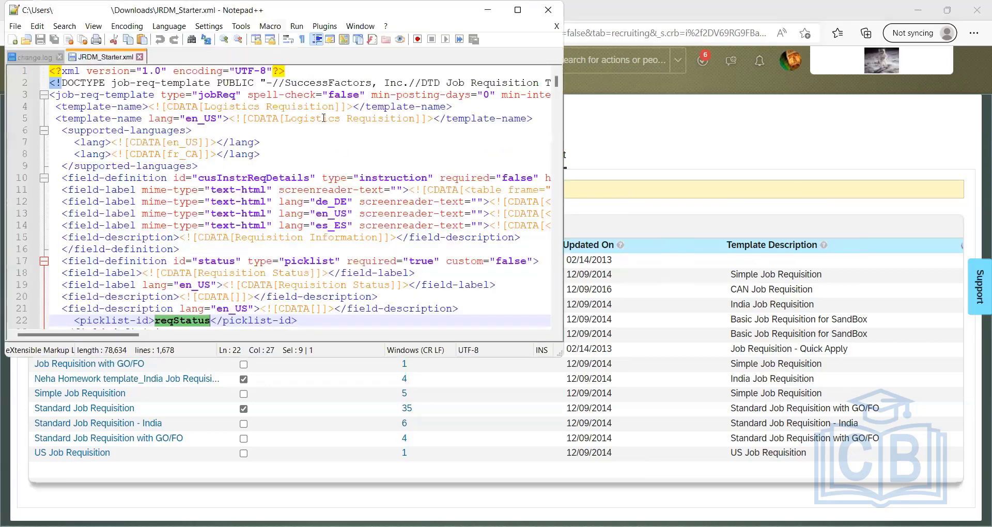
key("super+Up")
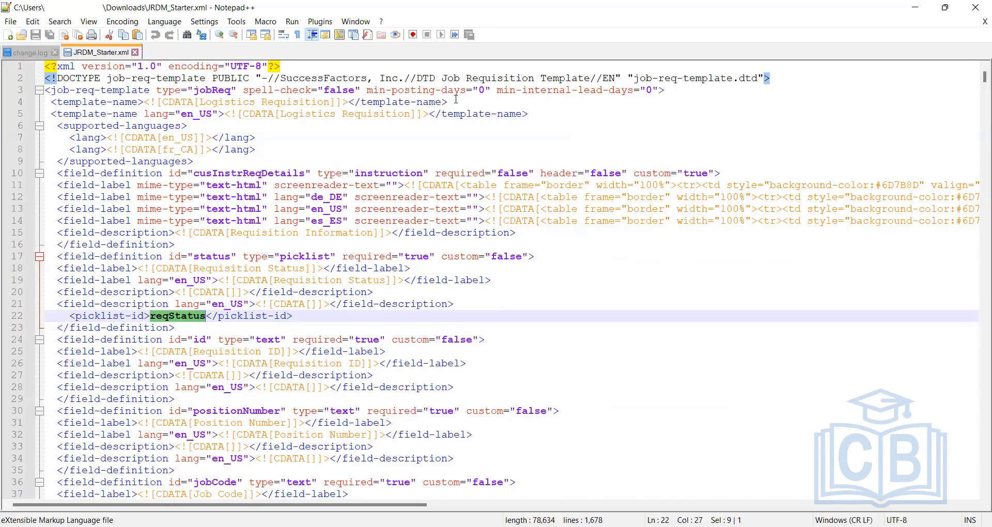
left_click_drag(666, 90, 21, 61)
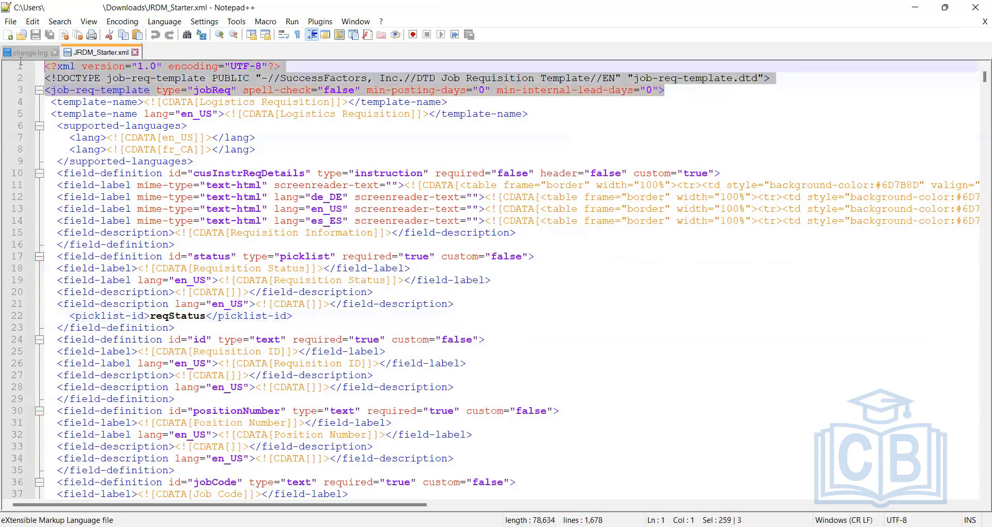
left_click(9, 36)
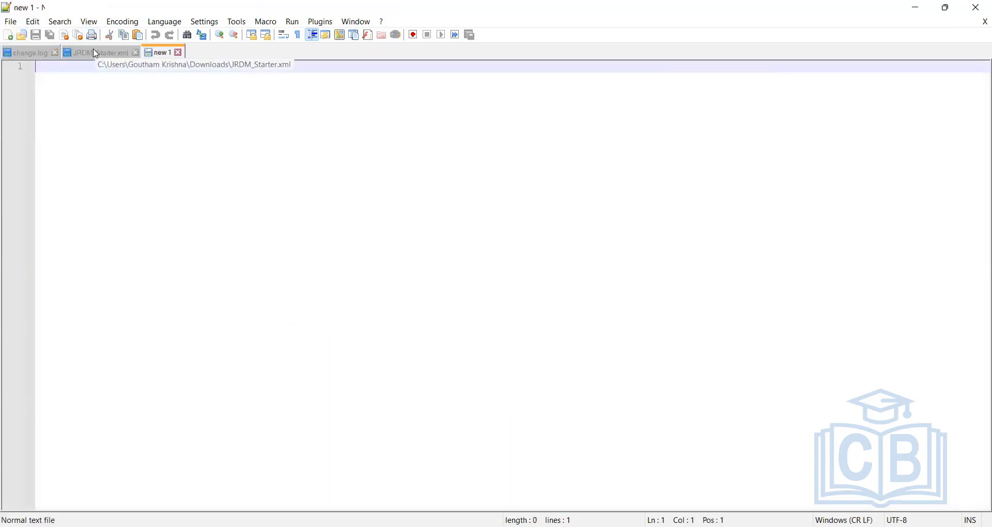
Copy the XML declaration, DOCTYPE and opening job-req-template lines from JRDM_Starter.xml into the new document
left_click(94, 51)
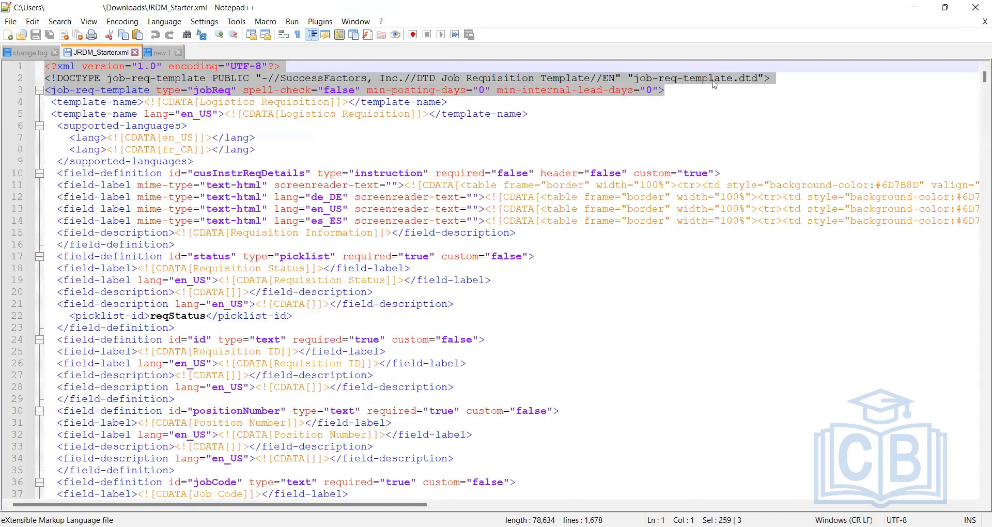
left_click(669, 90)
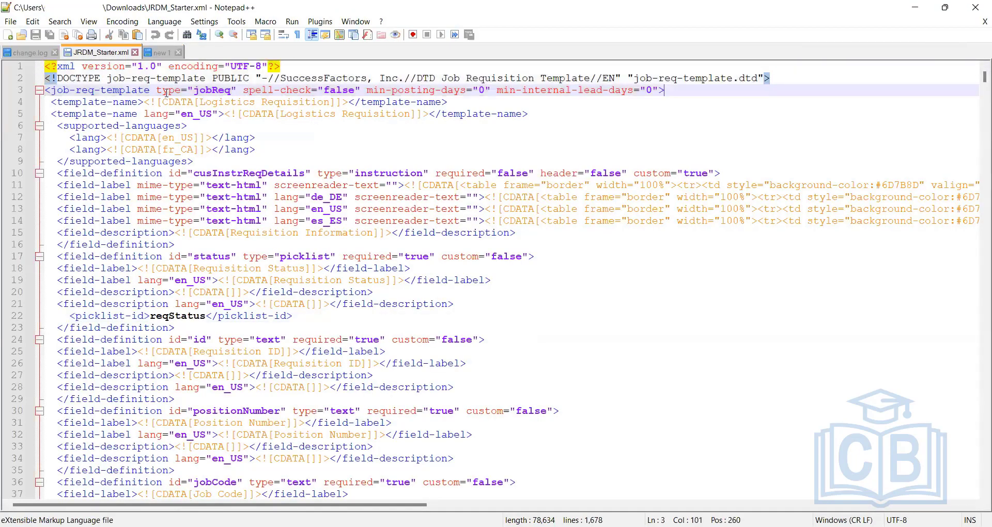
left_click_drag(20, 78, 15, 68)
key("ctrl+c")
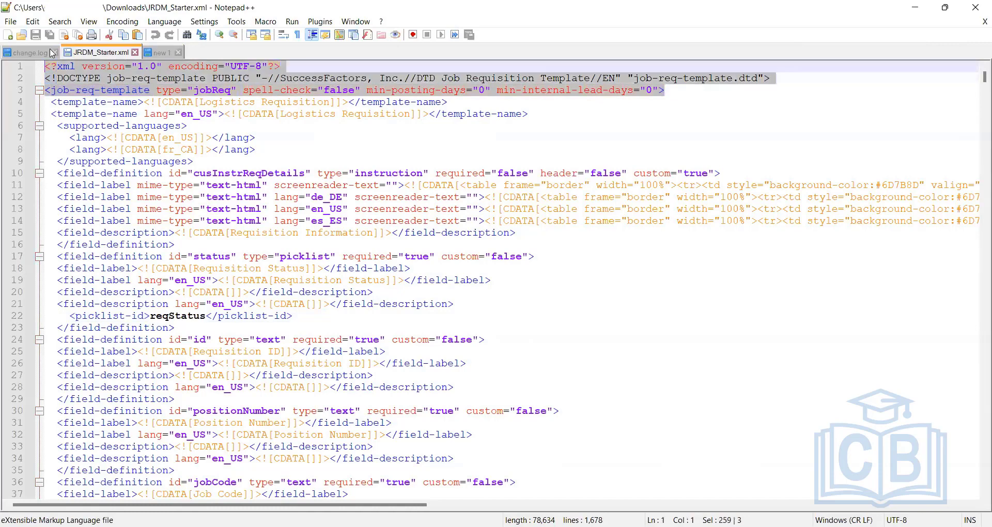
left_click(166, 53)
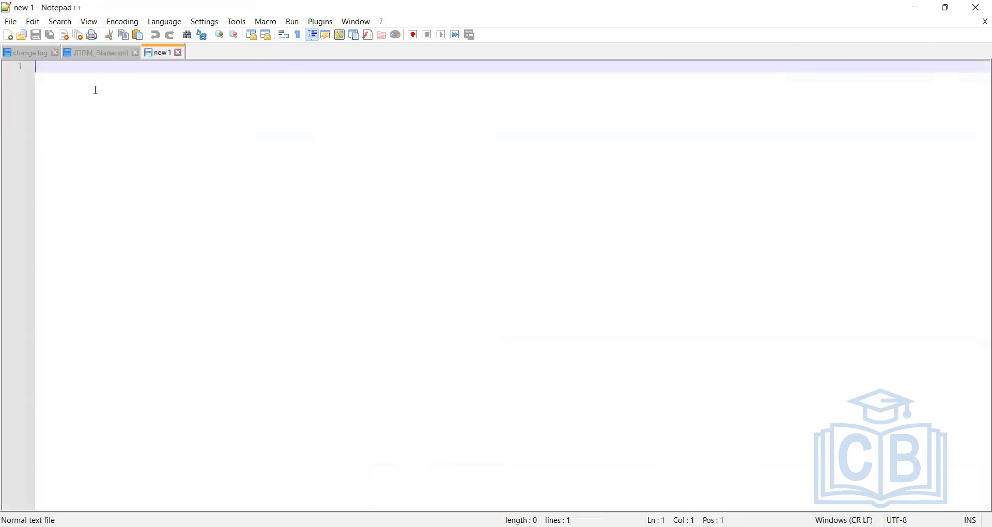
key("ctrl+v")
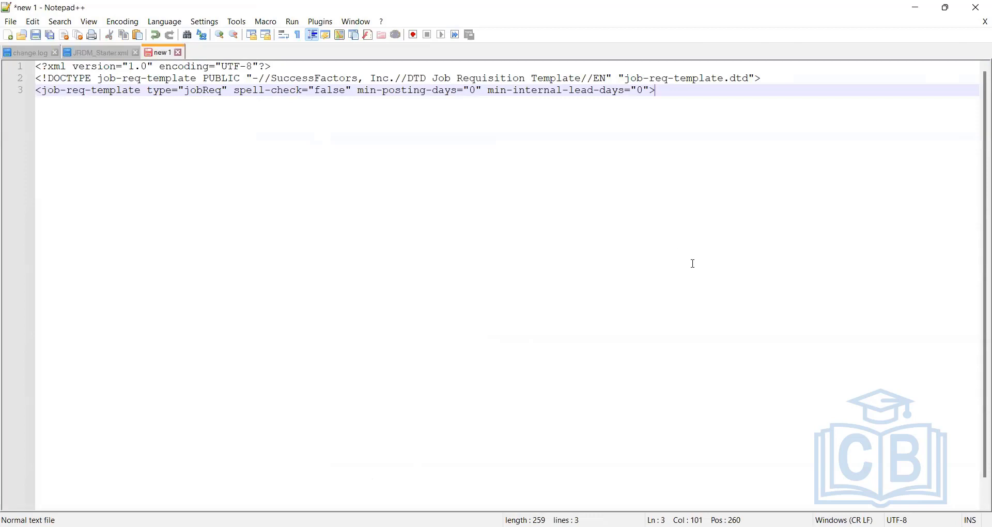
Copy both template-name lines from JRDM_Starter.xml onto a new line below the opening job-req-template tag in the new document
key("Return")
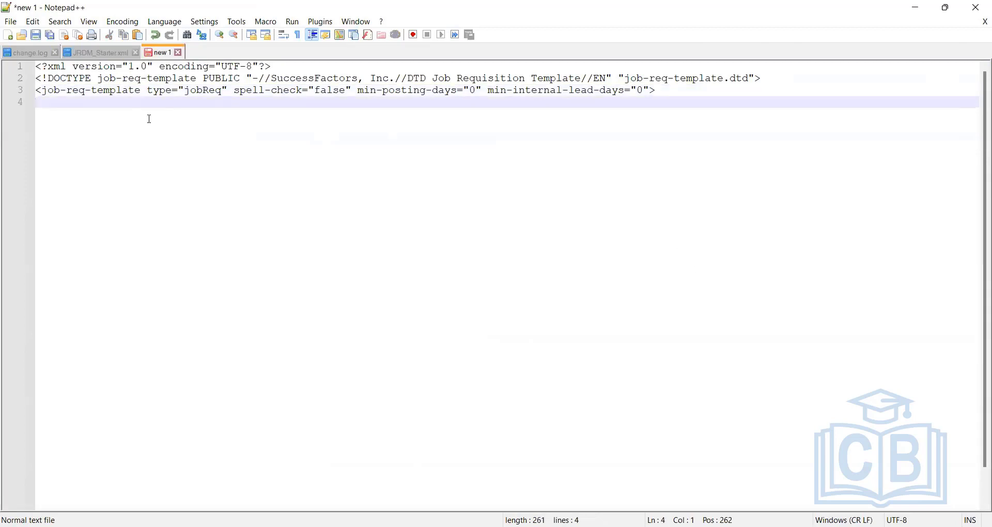
left_click(89, 54)
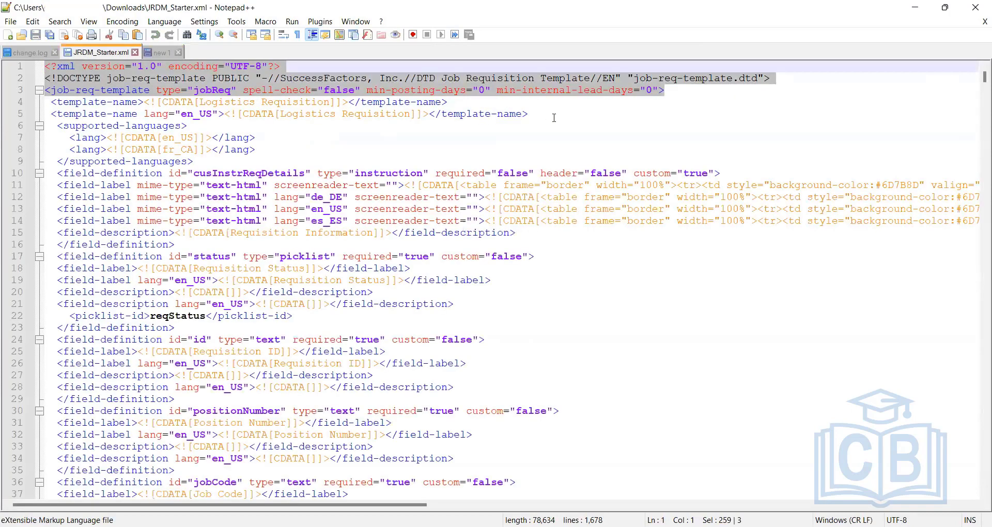
left_click_drag(532, 114, 66, 102)
left_click_drag(70, 103, 45, 102)
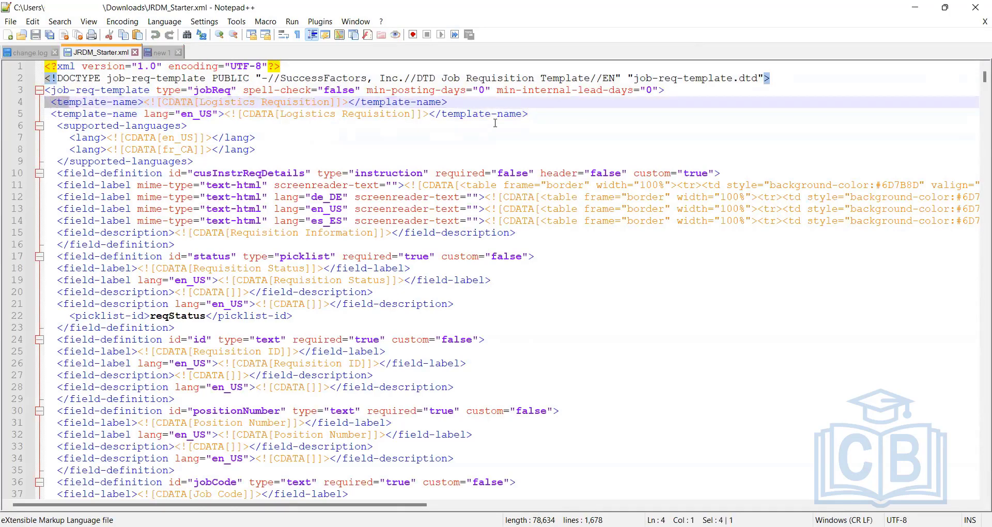
left_click_drag(534, 112, 44, 101)
key("ctrl+c")
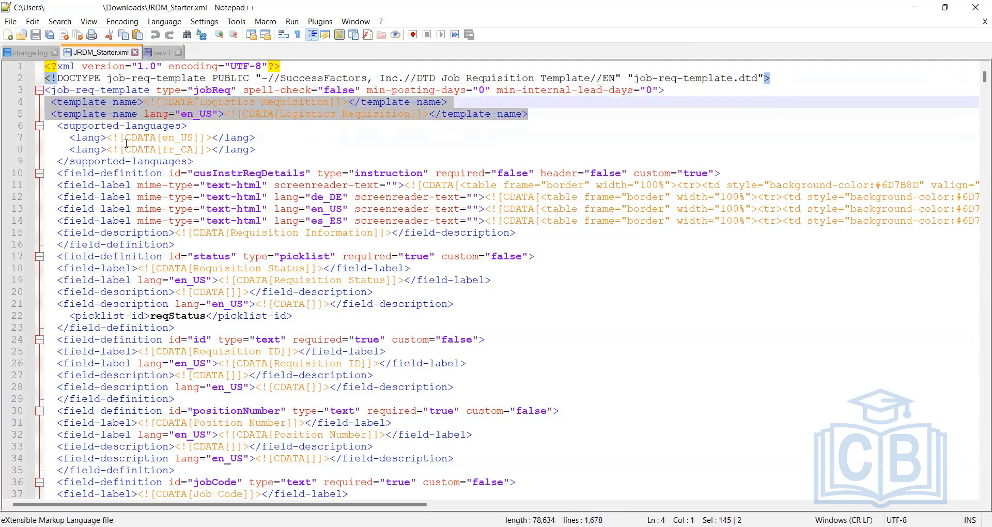
left_click(158, 52)
key("ctrl+v")
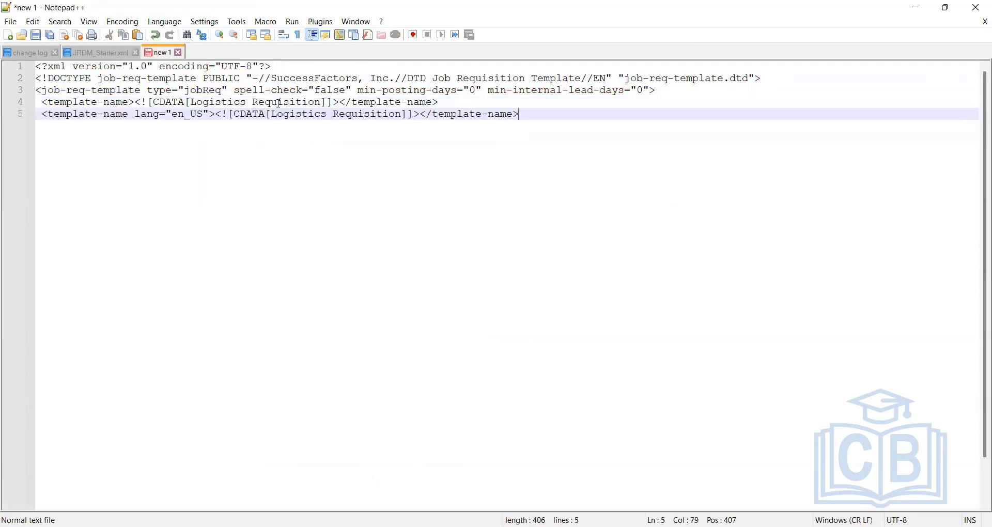
Replace "Logistics Requisition" with "Canada Job Requisition" in the first template-name line of the new document
left_click(322, 102)
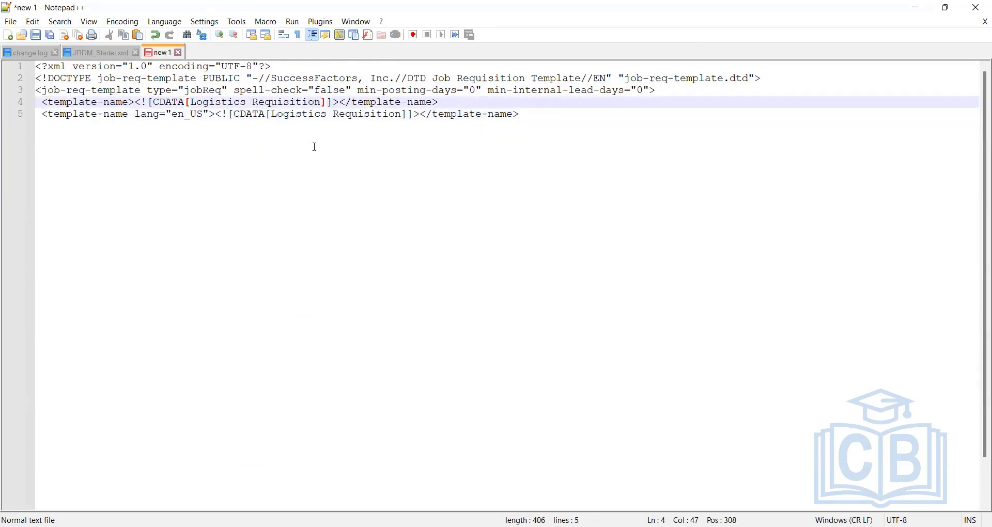
key("BackSpace")
key("BackSpace")
key("BackSpace")
key("BackSpace")
key("BackSpace")
key("BackSpace")
key("BackSpace")
key("BackSpace")
key("BackSpace")
key("BackSpace")
key("BackSpace")
key("BackSpace")
key("BackSpace")
key("BackSpace")
key("BackSpace")
key("BackSpace")
key("BackSpace")
key("BackSpace")
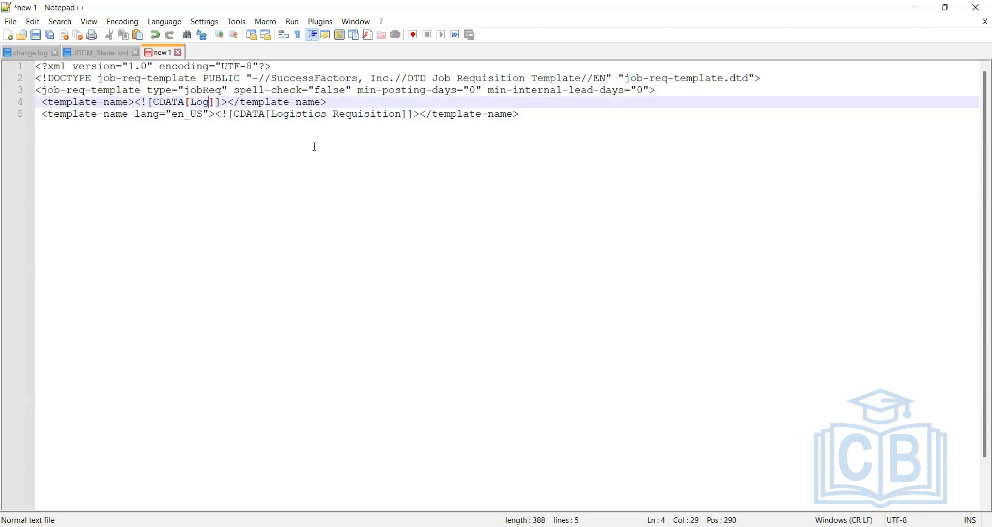
key("BackSpace")
key("BackSpace")
key("BackSpace")
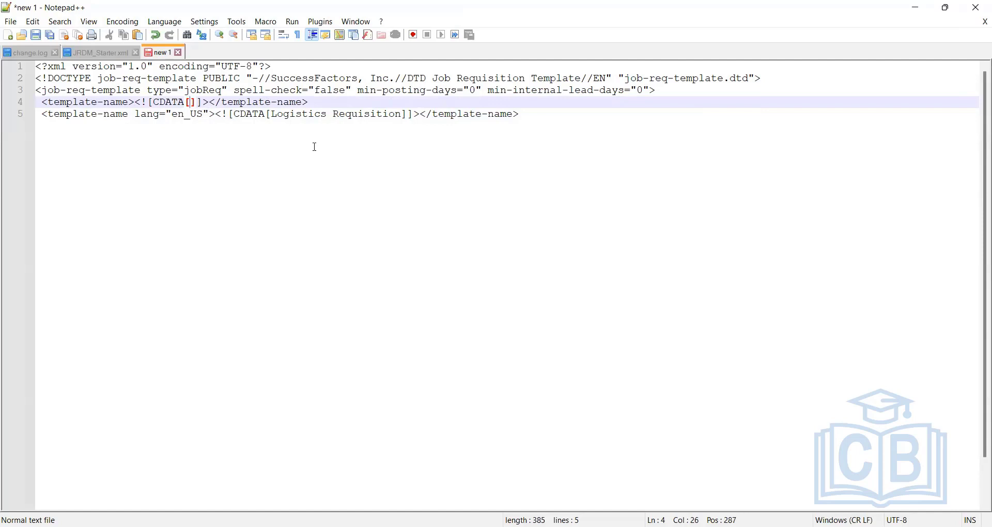
type("C")
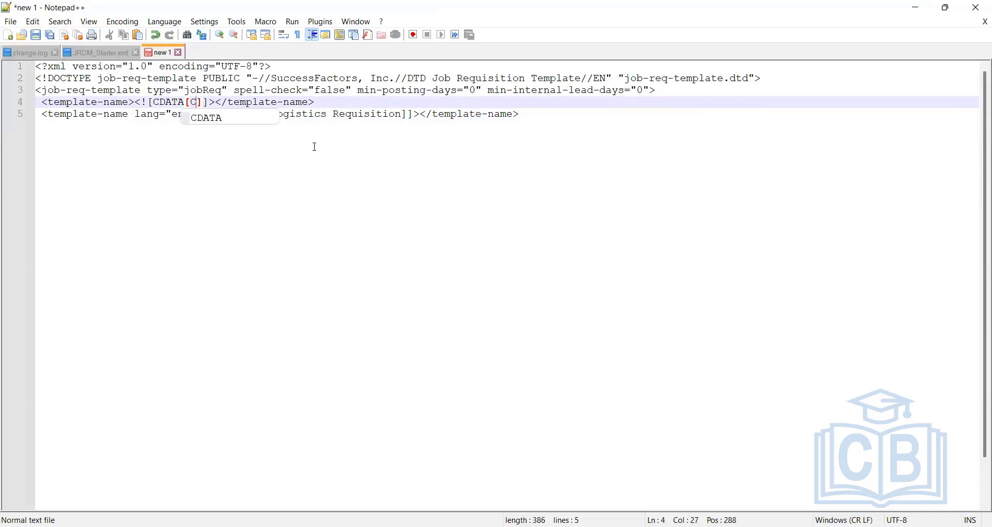
type("anada ")
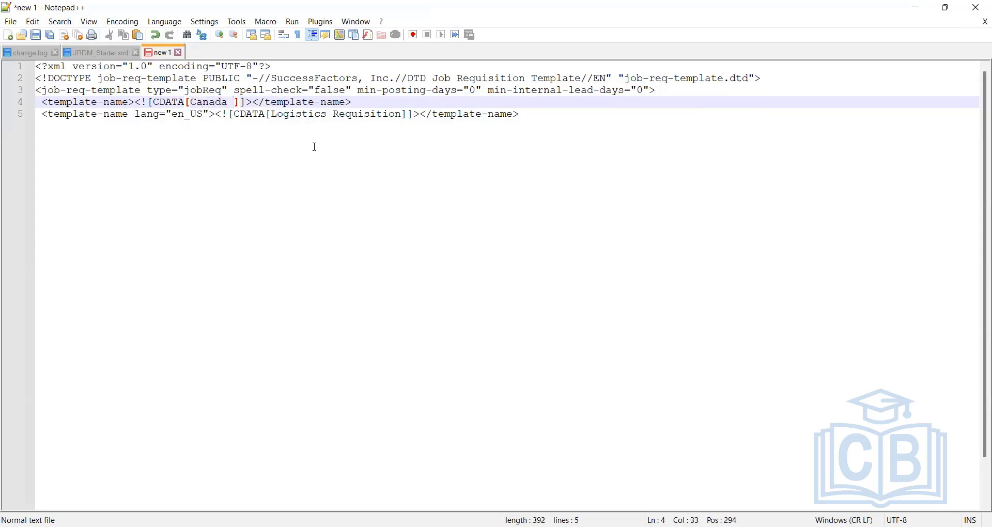
type("Job Re")
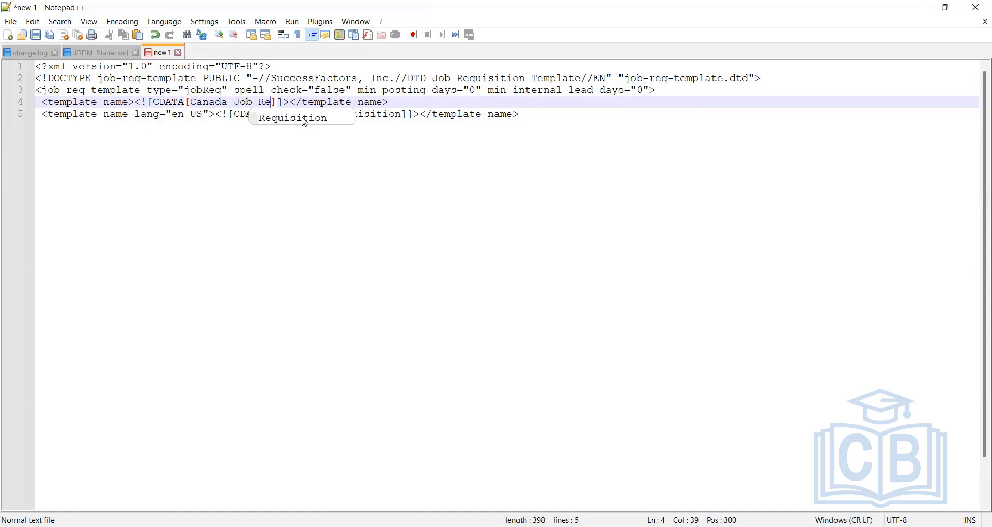
type("quisiti")
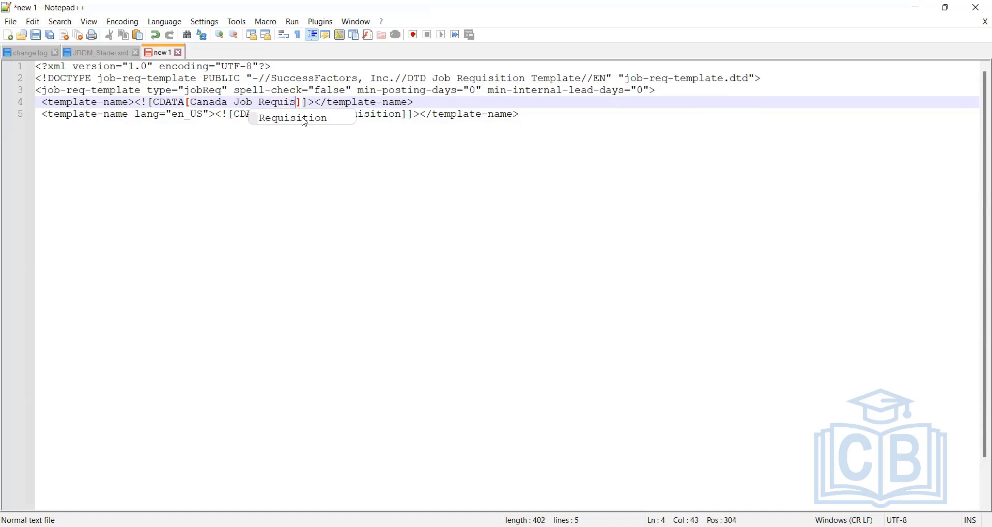
type("on")
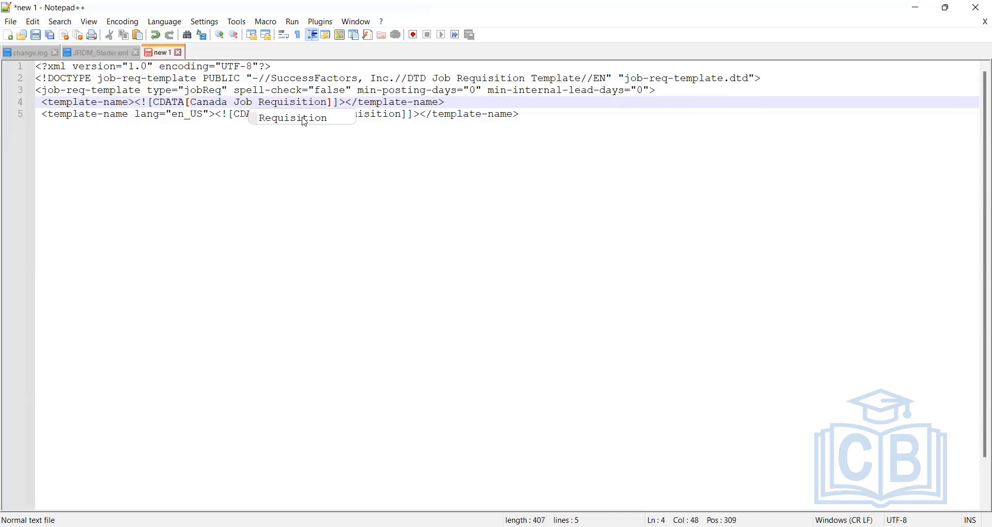
key("Escape")
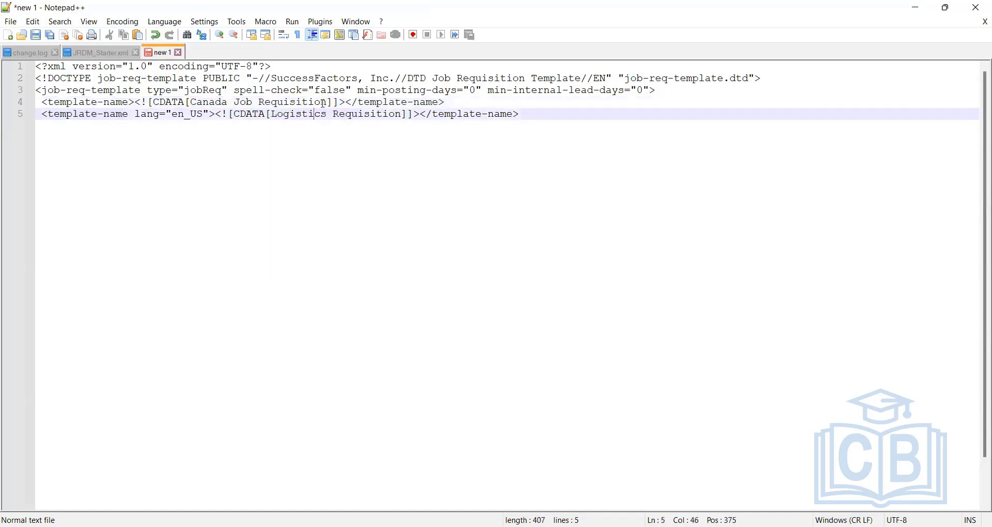
Copy "Canada Job Requisition" over the existing name in the en_US template-name line
left_click(316, 114)
left_click_drag(331, 102, 190, 103)
key("ctrl+c")
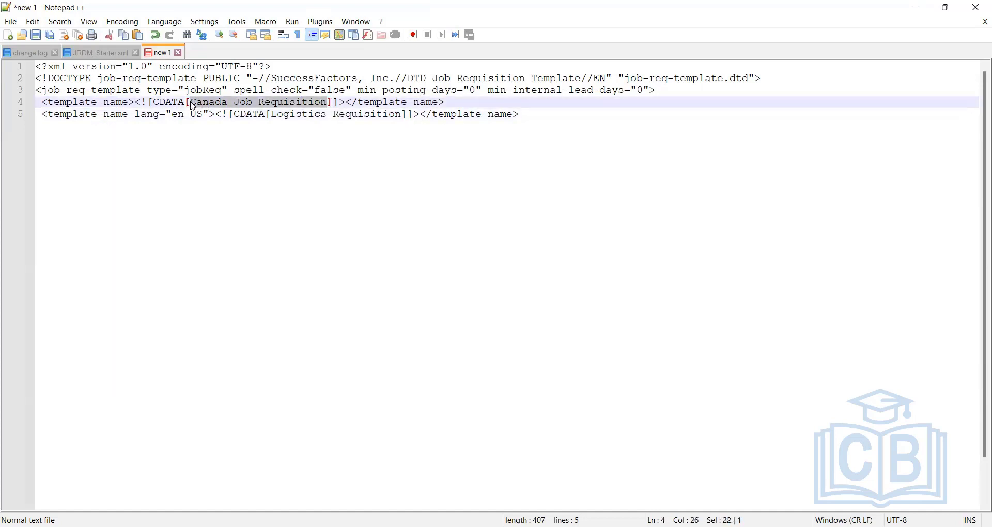
left_click_drag(407, 115, 274, 114)
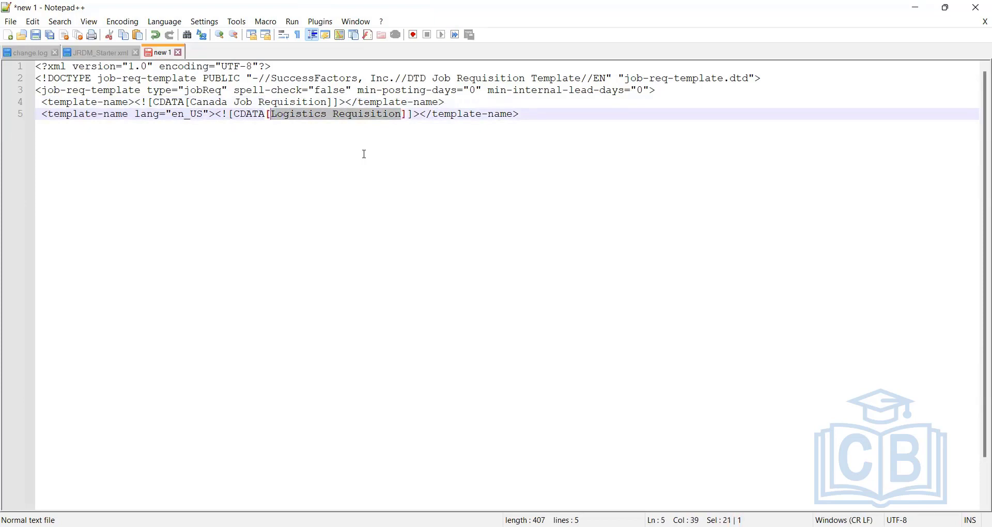
key("ctrl+v")
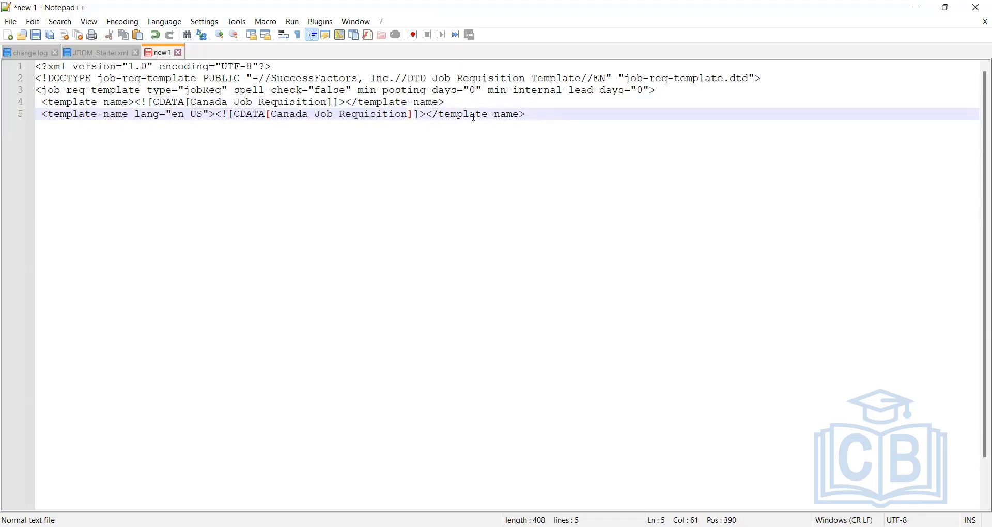
Add a period after "Canada Job Requisition" in the en_US template-name line, and minimize Notepad++ to return to the browser
key("End")
left_click(385, 115)
key("Right")
key("Right")
key("Right")
key("Right")
type(".")
key("End")
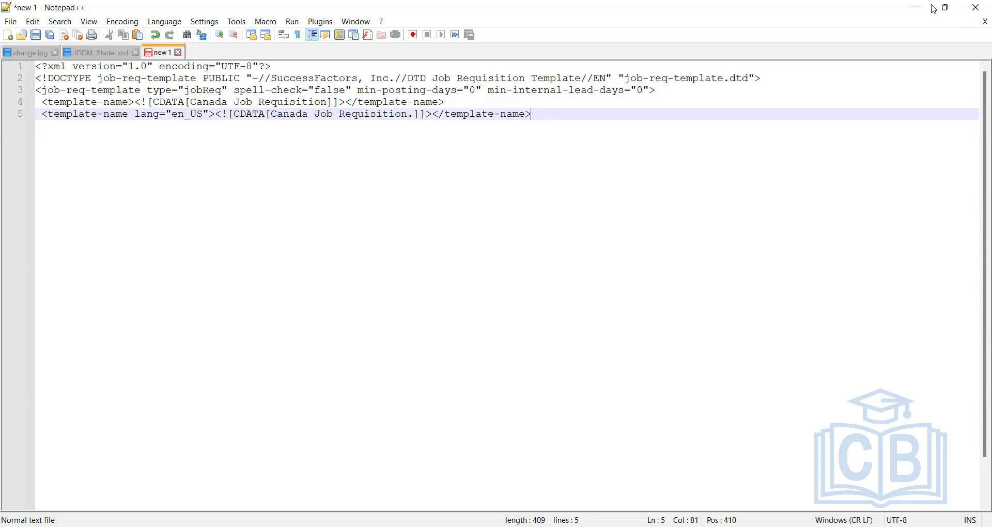
left_click(918, 9)
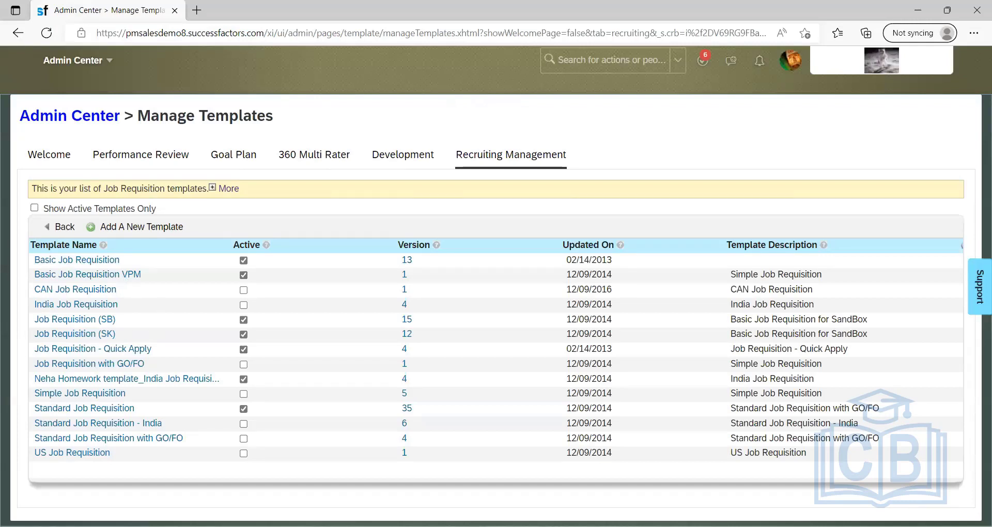
Return to the new Notepad++ document and remove the period after "Canada Job Requisition" in the en_US template-name line
key("alt+Tab")
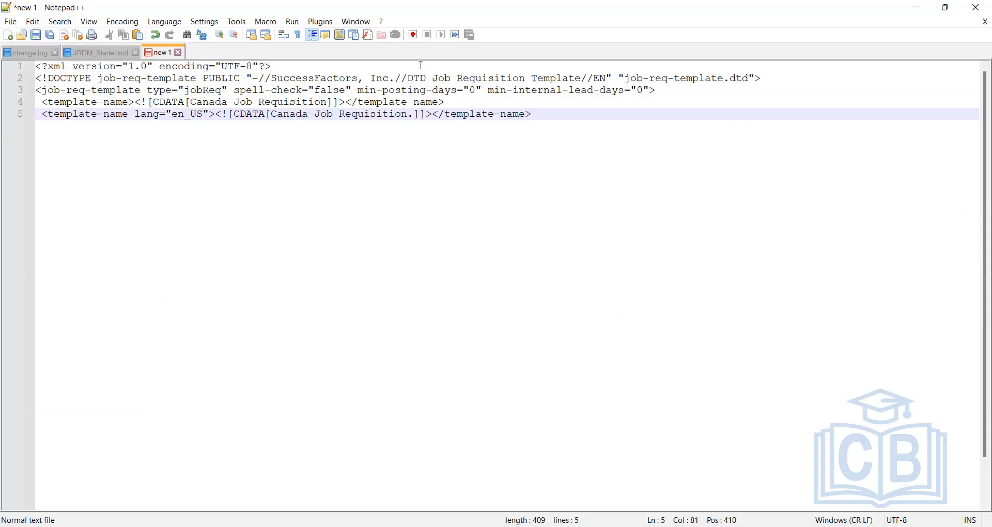
left_click(913, 8)
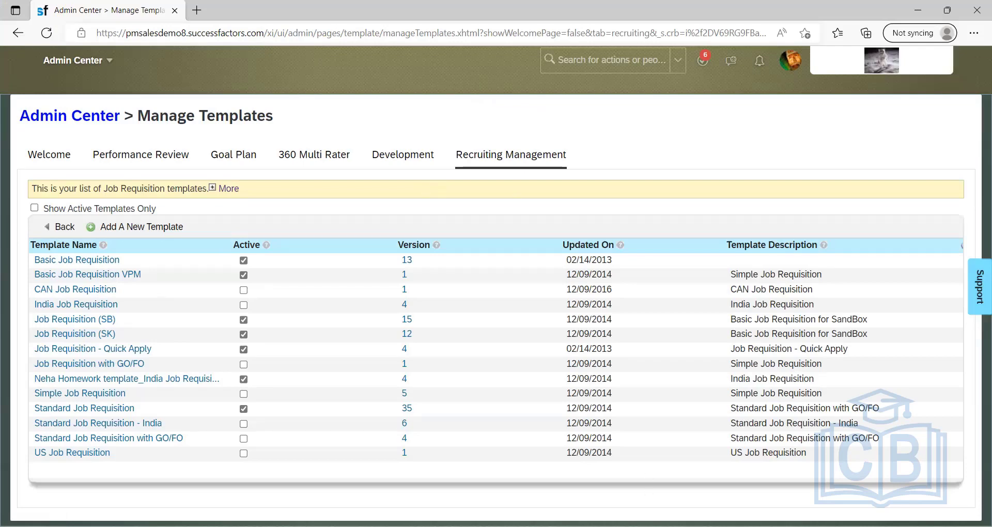
key("alt+Tab")
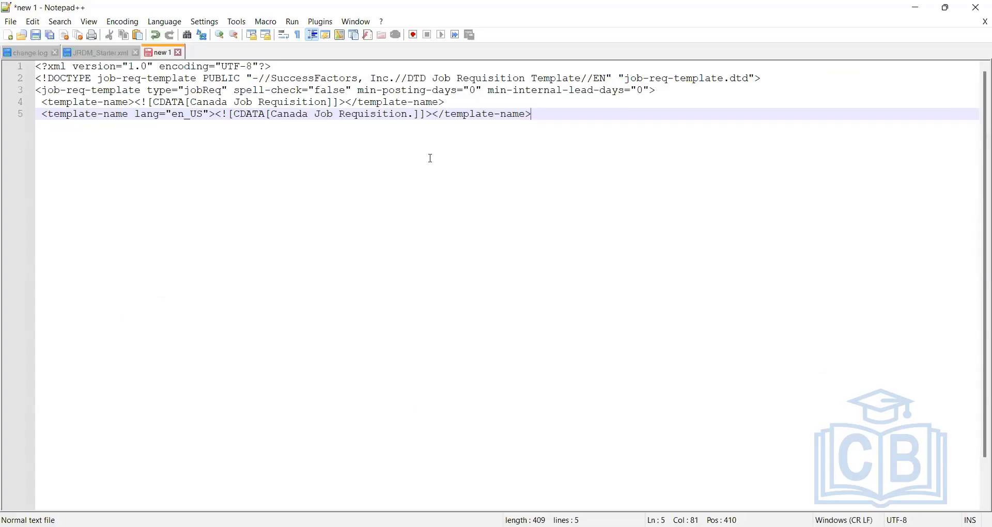
key("Left")
key("Left")
key("Left")
key("Left")
key("Left")
key("Left")
key("Left")
key("Left")
key("Left")
key("Left")
key("Left")
key("Left")
key("Left")
key("Left")
key("Left")
key("Left")
key("Left")
key("Left")
key("Left")
key("BackSpace")
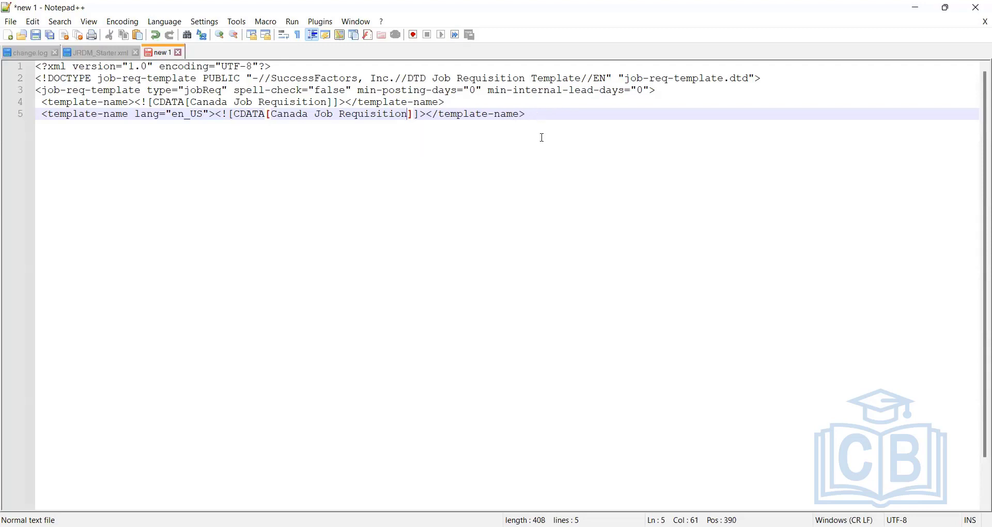
Add an empty line below the en_US template-name line
key("Up")
key("End")
key("Down")
key("End")
key("Return")
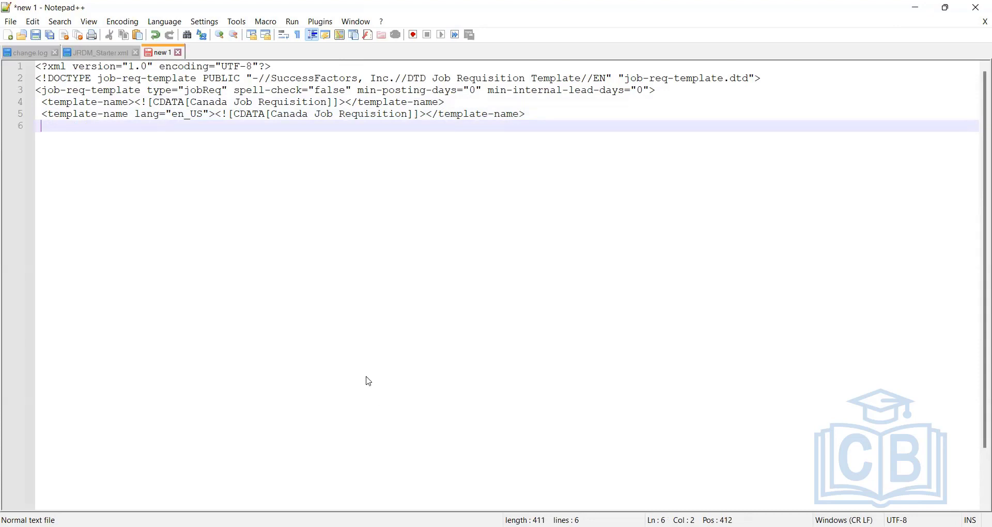
Review the XML header lines and the two template-name lines in the new document by highlighting each group
key("alt+Tab")
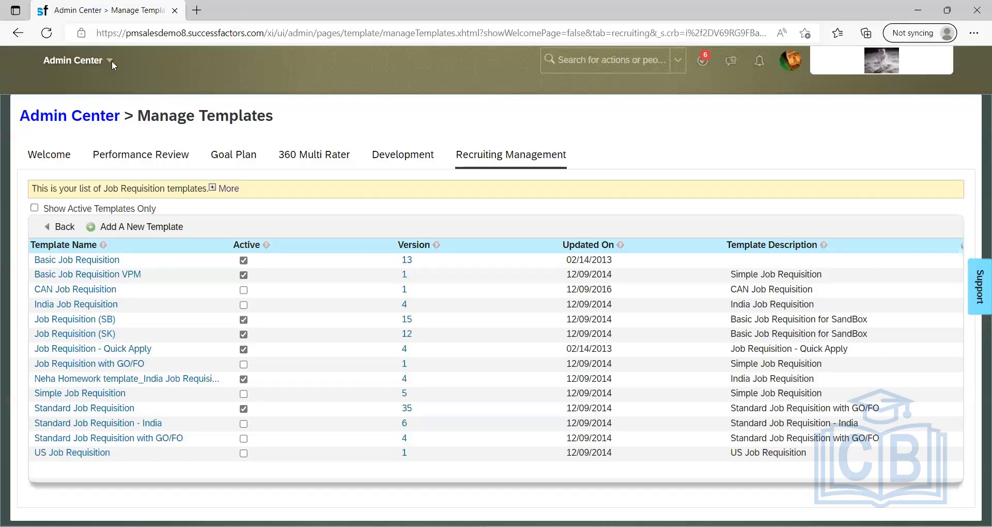
key("alt+Tab")
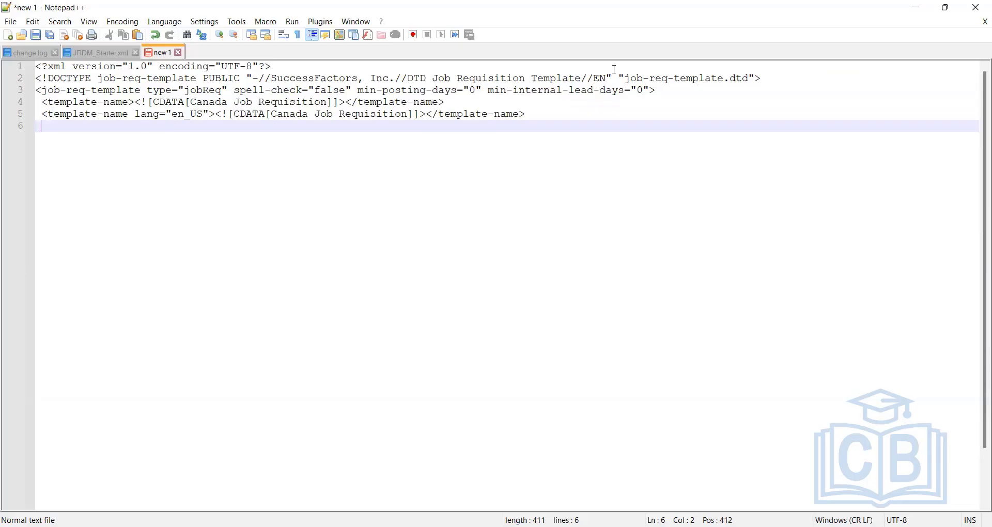
left_click_drag(658, 90, 5, 69)
left_click(497, 105)
left_click_drag(527, 115, 30, 103)
left_click(160, 133)
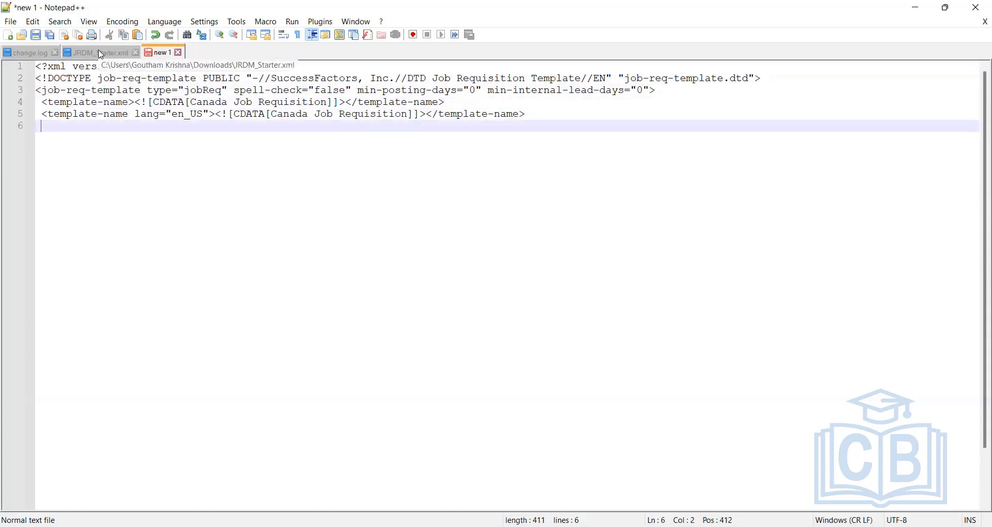
Copy the opening supported-languages tag and the en_US and fr_CA lang lines from JRDM_Starter.xml onto line 6 of the new document
left_click(102, 54)
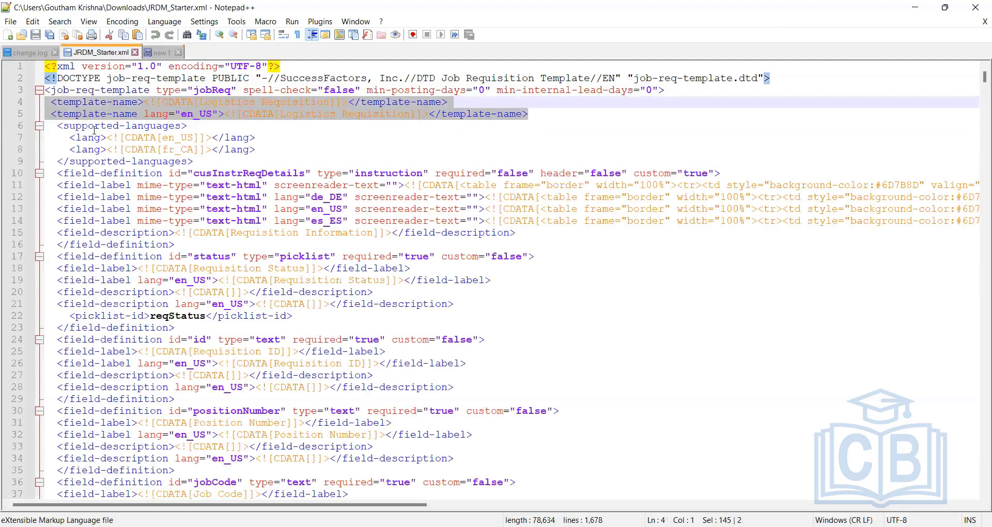
left_click(267, 149)
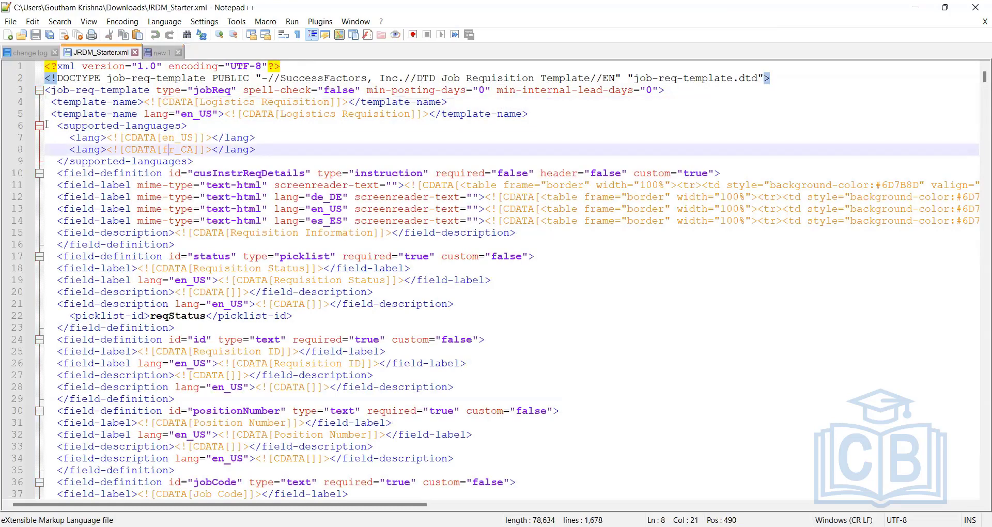
left_click_drag(256, 149, 45, 125)
key("ctrl+c")
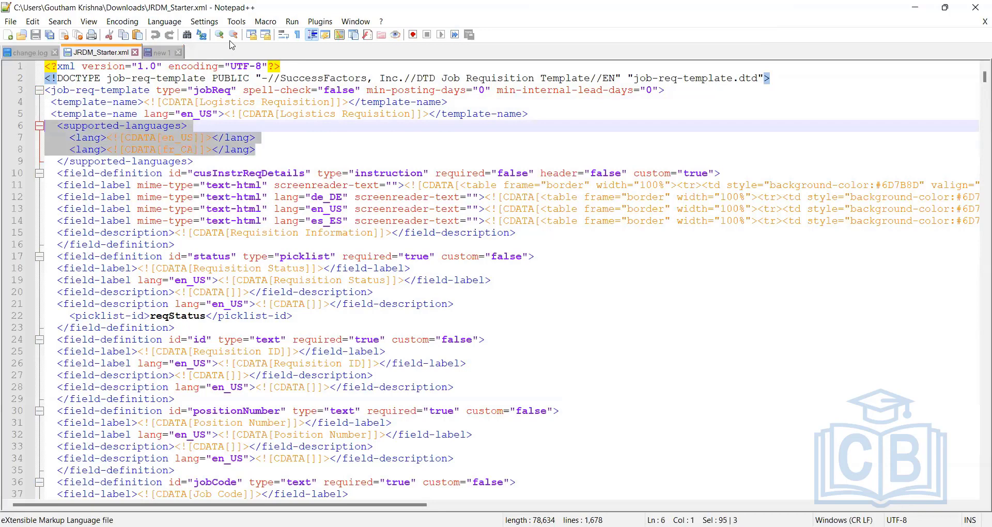
left_click(158, 52)
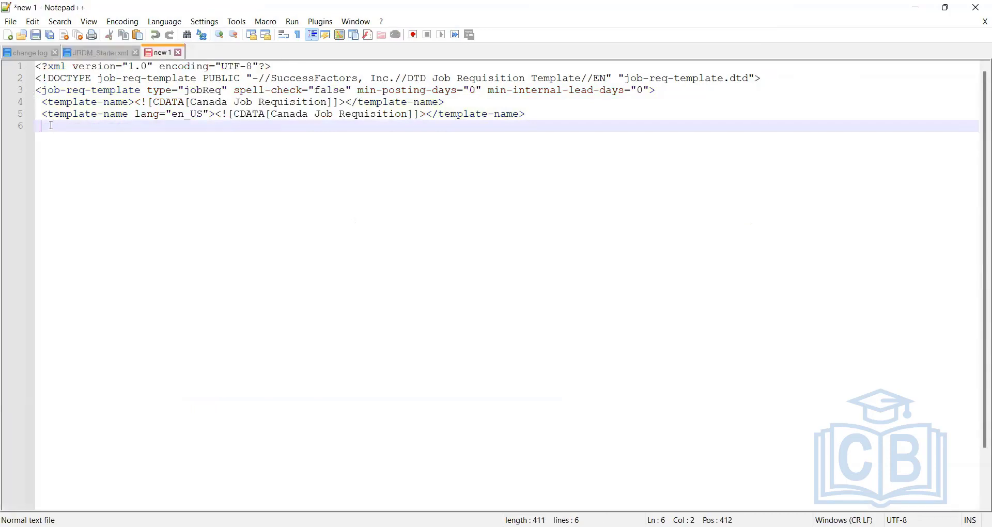
key("ctrl+v")
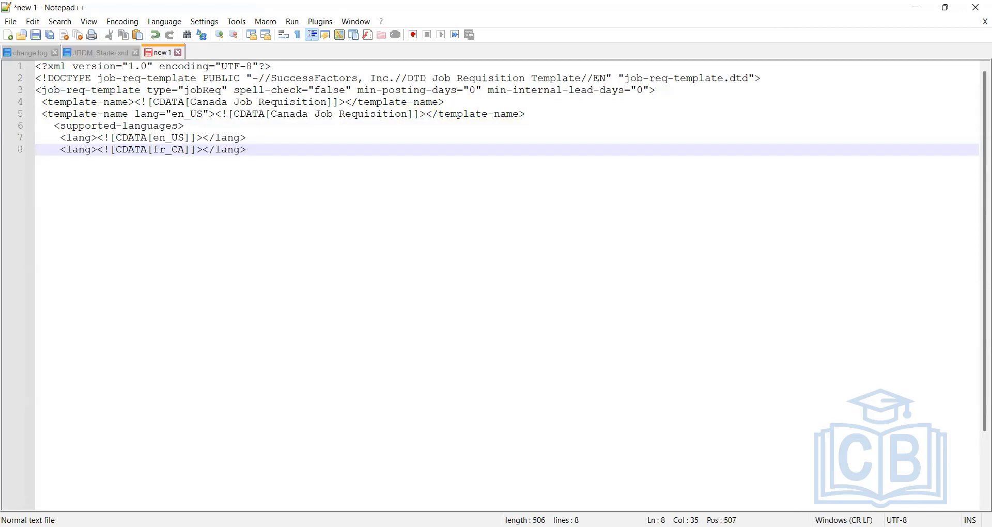
Duplicate the fr_CA lang line onto a new line directly below it in the new document
key("alt+Tab")
key("alt+Tab")
left_click_drag(246, 151, 63, 161)
key("ctrl+c")
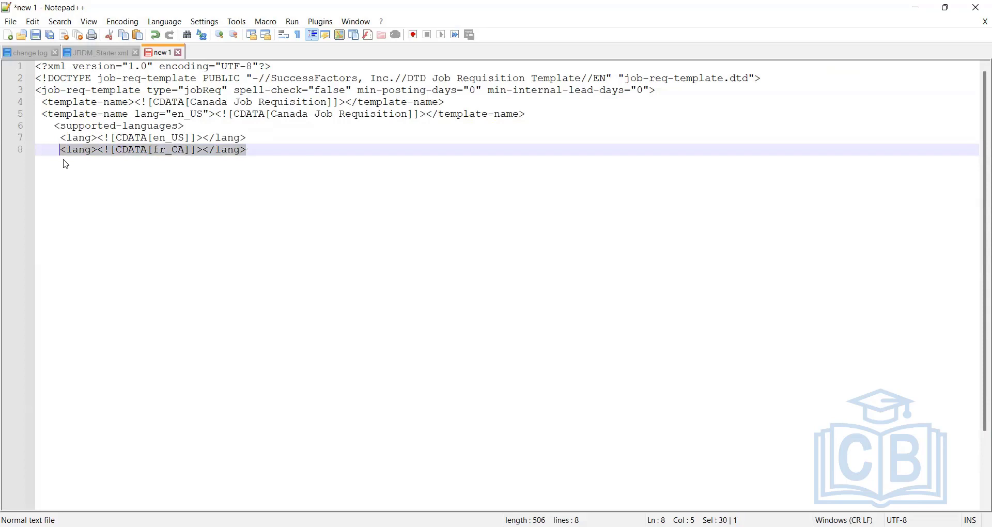
left_click(255, 157)
key("Return")
key("ctrl+v")
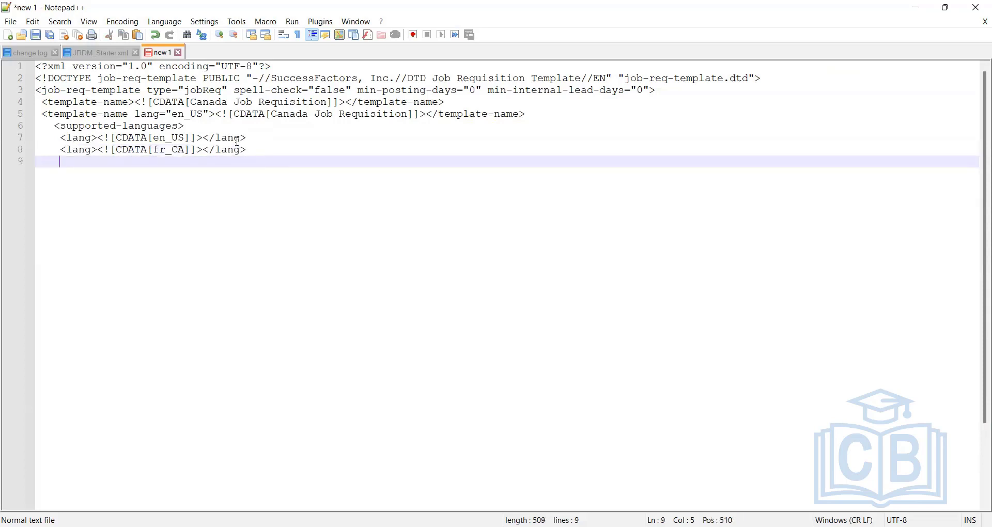
Change the language code in the duplicated lang line to en_UK
left_click(166, 162)
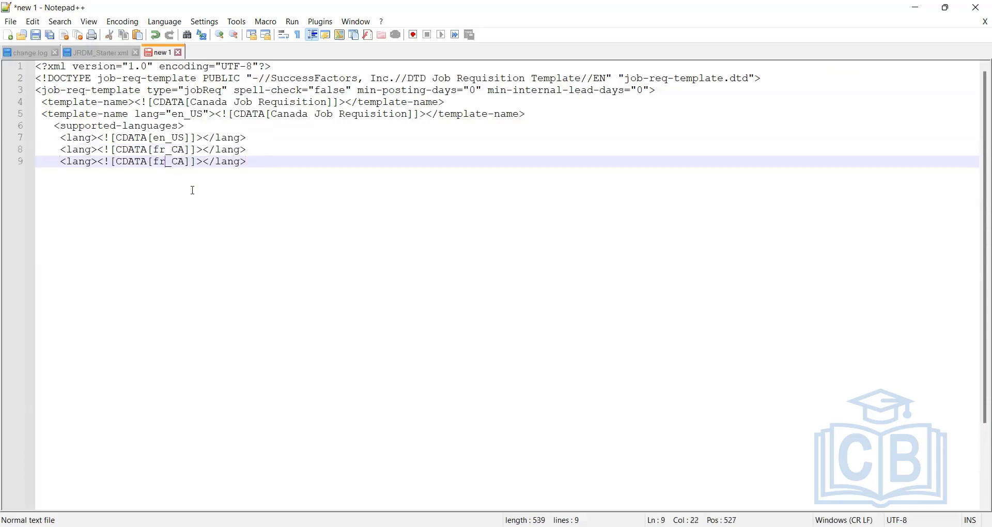
key("BackSpace")
key("BackSpace")
type("en")
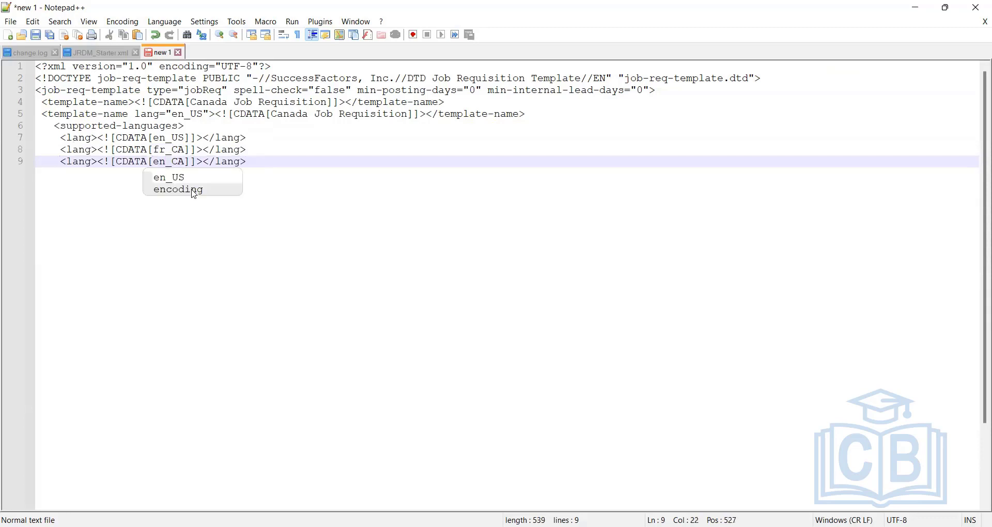
key("Right")
key("Right")
key("Right")
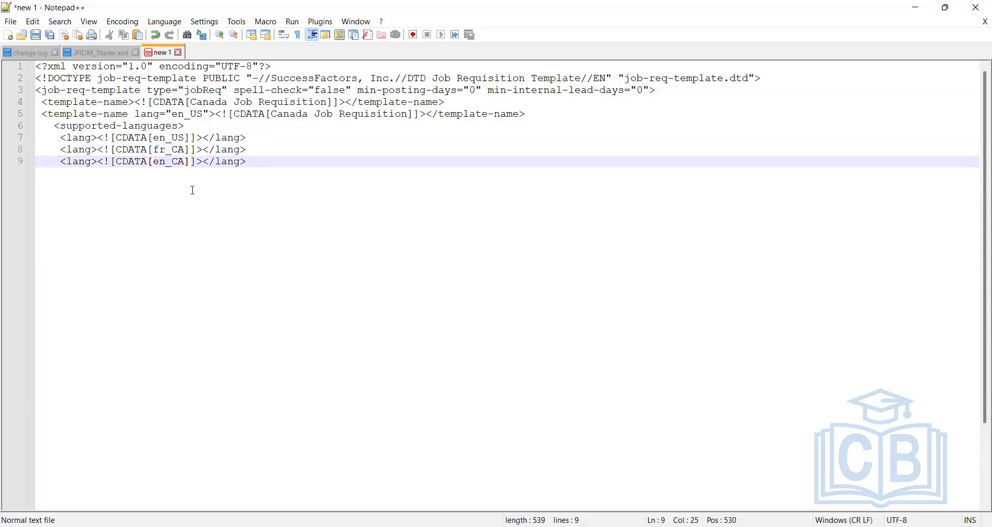
key("BackSpace")
key("BackSpace")
type("UK")
Highlight the three lang lines, check the language setup step in the Notepad notes, and return to the new Notepad++ document
left_click(254, 165)
left_click_drag(248, 163, 36, 137)
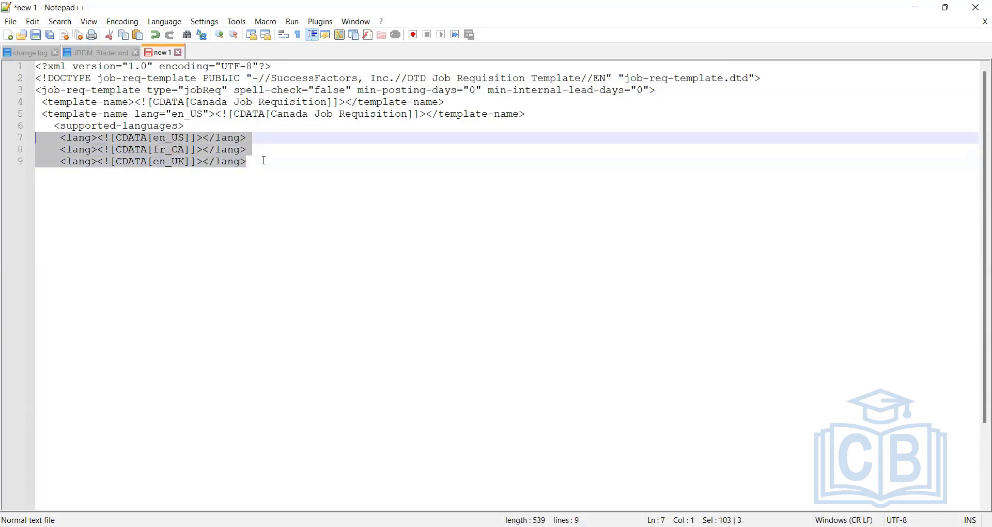
left_click(245, 160)
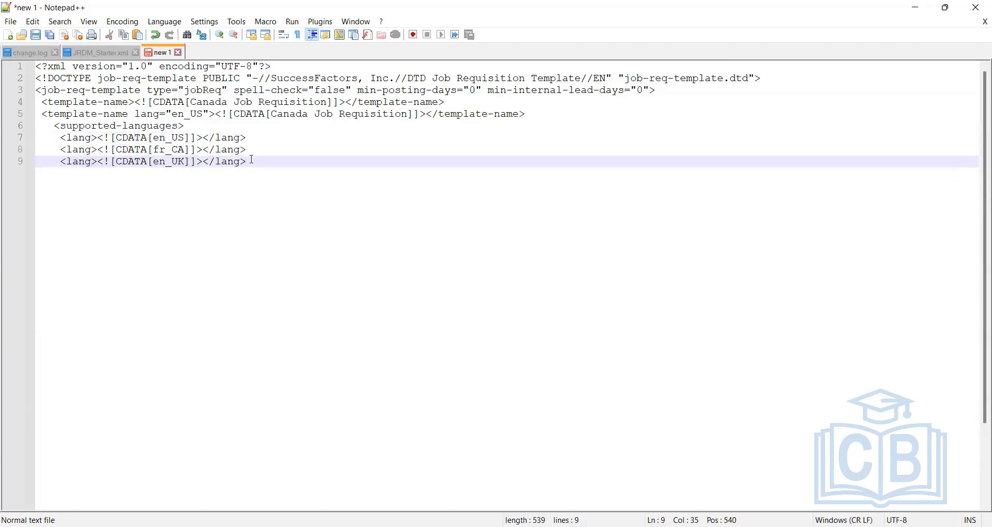
left_click(40, 138)
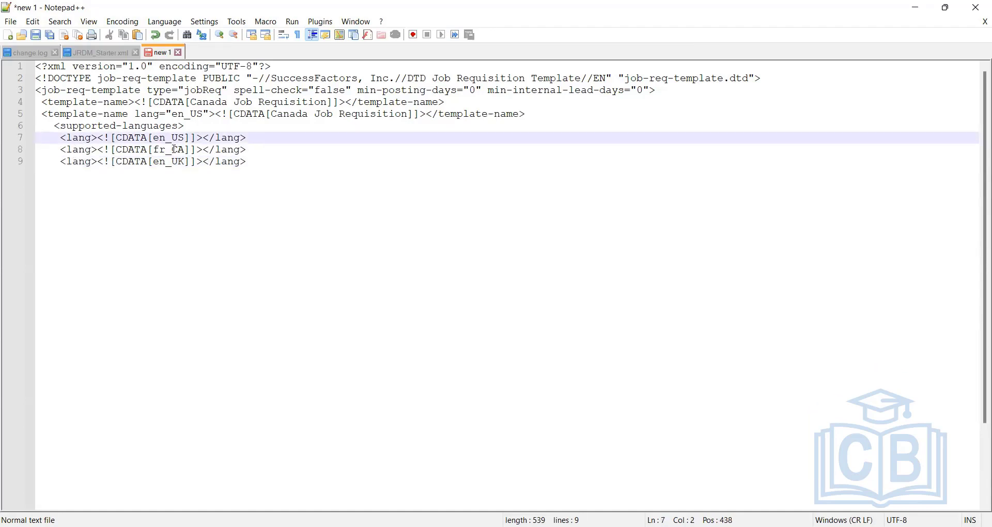
left_click_drag(240, 161, 36, 137)
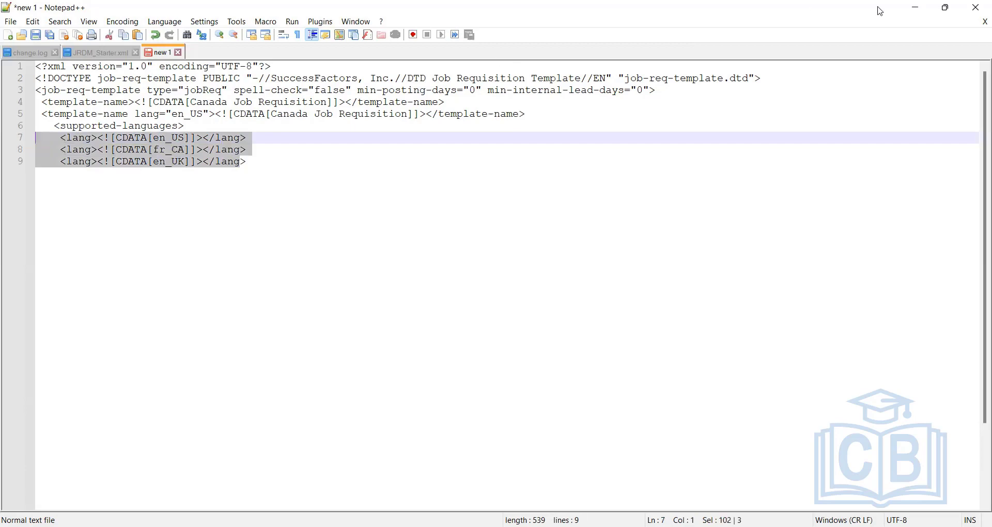
left_click(919, 8)
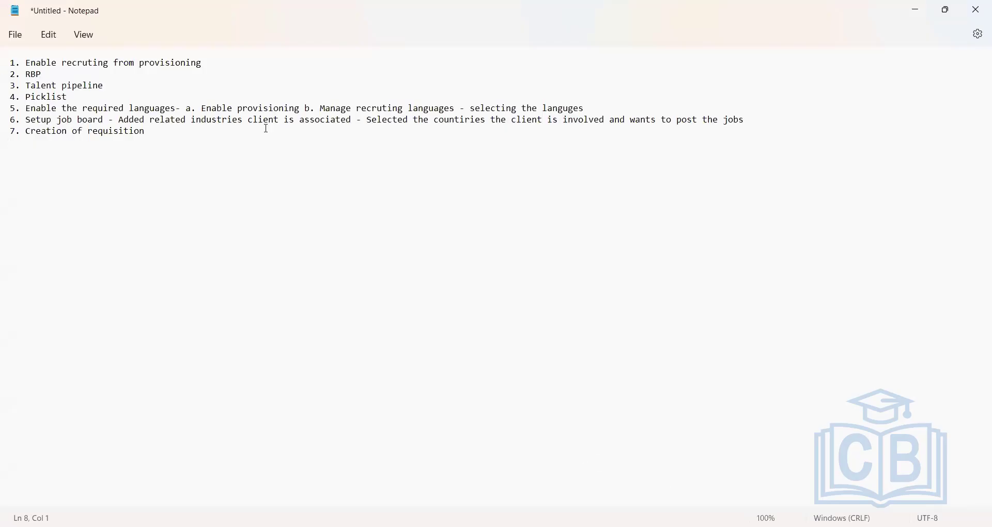
key("alt+Tab")
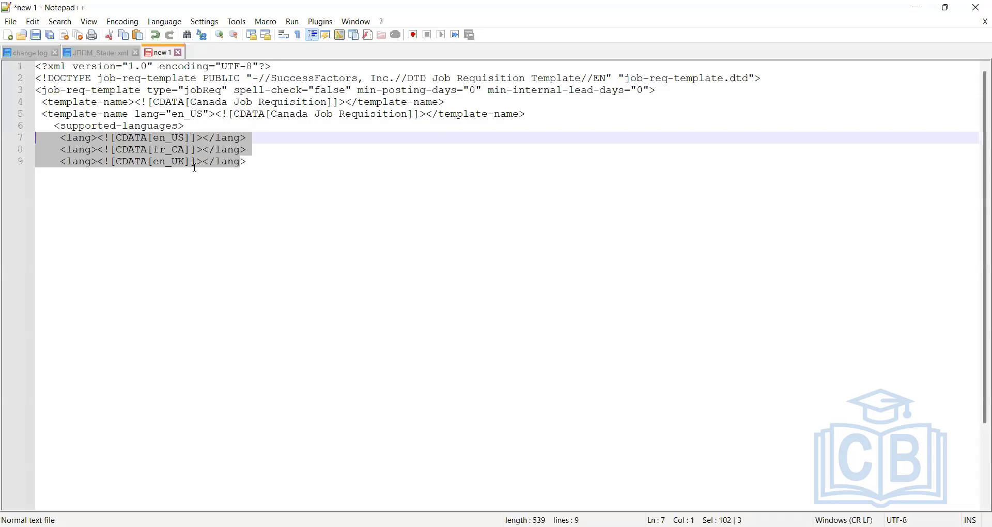
Select the cusInstrReqDetails block in JRDM_Starter.xml from its opening field-definition tag through the field-description line
key("ctrl+Tab")
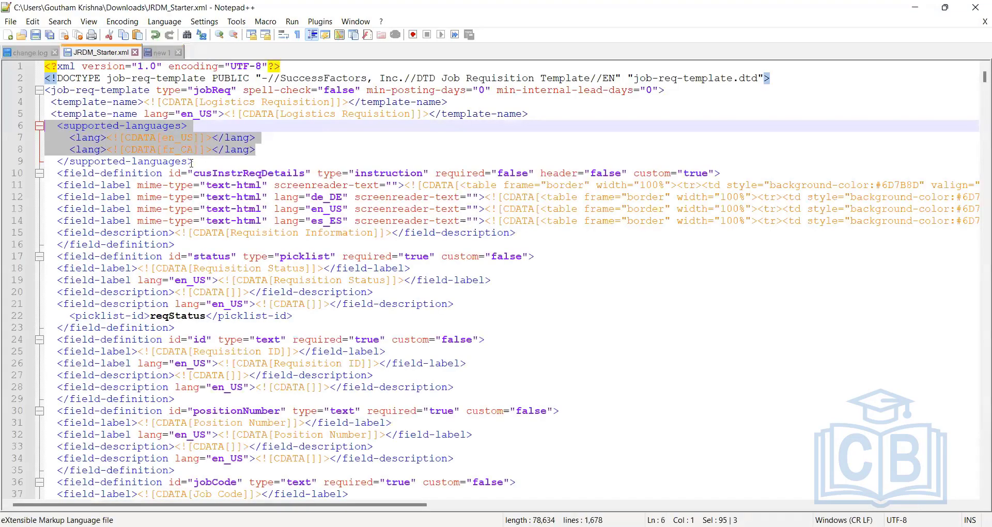
left_click(273, 173)
left_click(188, 162)
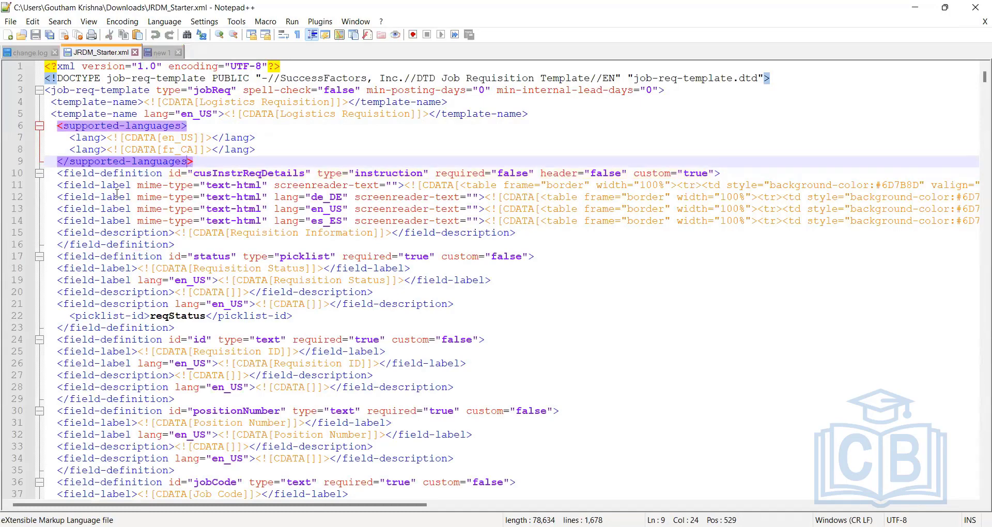
left_click_drag(517, 233, 20, 178)
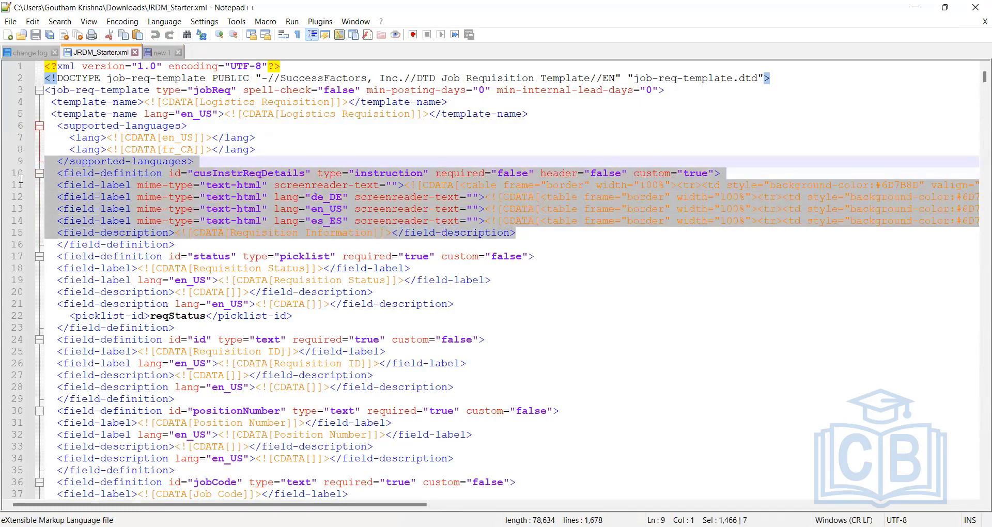
key("shift+Down")
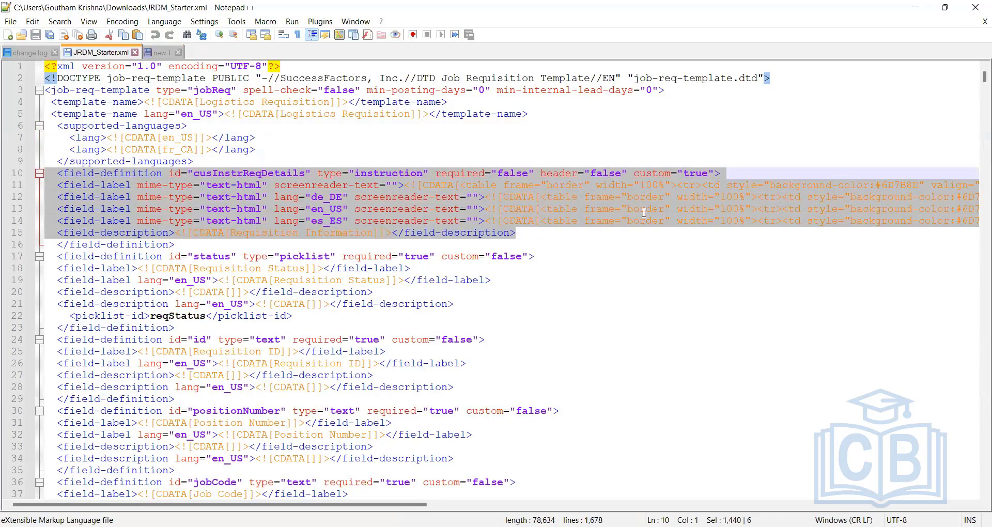
Examine the full HTML content of the de_DE field-label line in the cusInstrReqDetails definition through to its label text
left_click(566, 197)
key("Right")
key("Right")
key("Right")
key("Right")
key("Right")
key("Right")
key("Right")
key("Right")
key("Right")
key("Right")
key("Right")
key("Right")
key("Right")
key("Right")
key("Right")
key("Right")
key("Right")
key("Right")
key("Right")
key("Right")
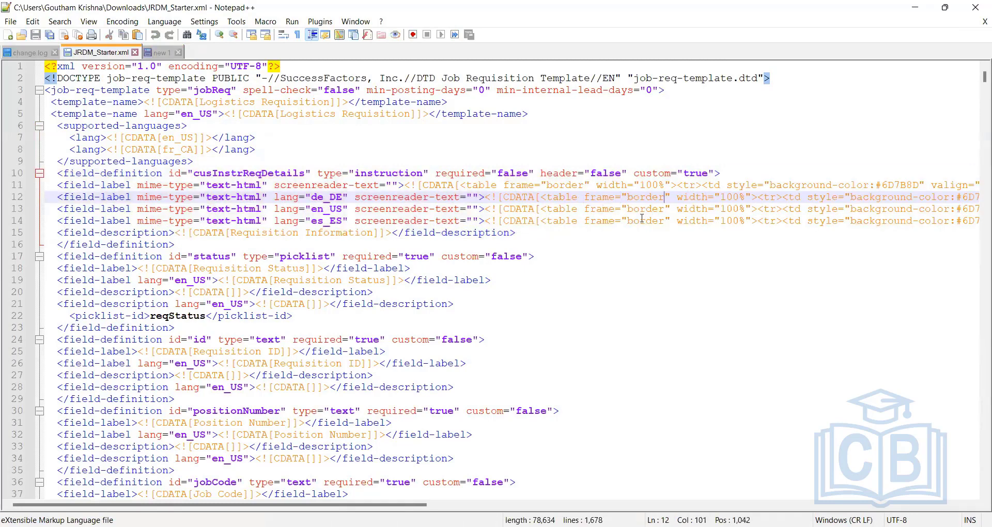
key("Right")
key("Right")
key("Right")
key("Right")
key("Right")
key("Right")
key("Right")
key("Right")
key("Right")
key("Right")
key("Right")
key("Right")
key("Right")
key("Right")
key("Right")
key("Right")
key("Right")
key("Right")
key("Right")
key("Right")
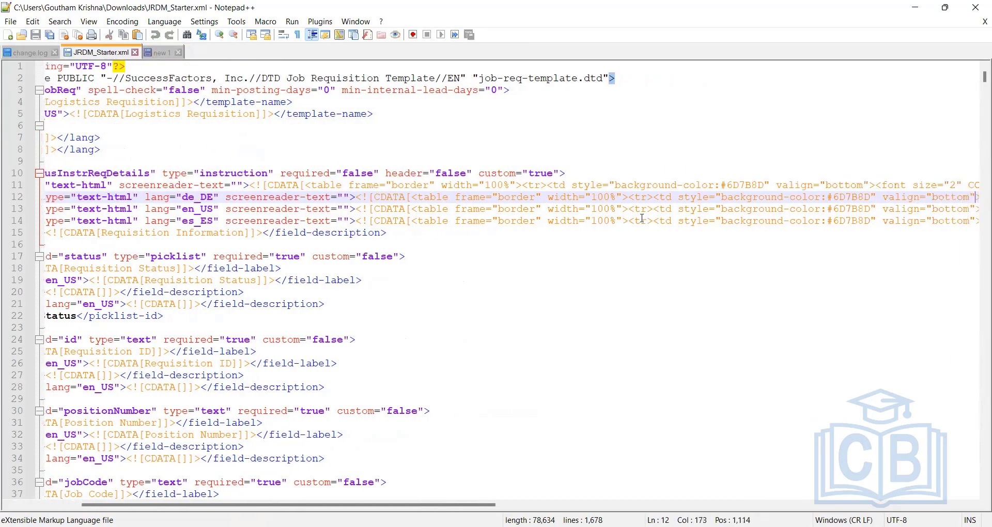
key("Right")
key("Right")
key("Right")
key("Right")
key("Right")
key("Right")
key("Right")
key("Right")
key("Right")
key("Right")
key("Right")
key("Right")
key("Right")
key("Right")
key("Right")
key("Right")
key("Right")
key("Right")
key("Right")
key("Right")
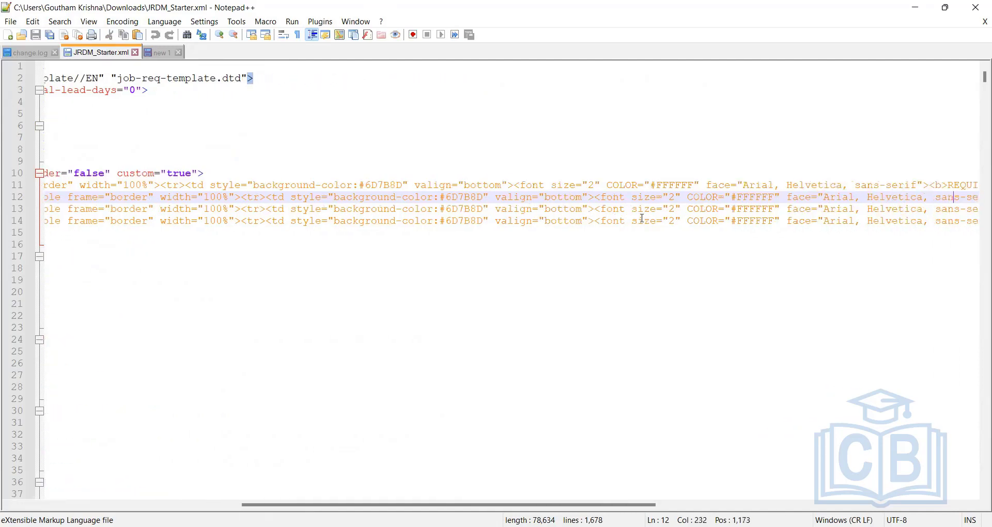
key("Right")
key("Right")
key("Right")
key("Right")
key("Right")
key("Right")
key("Right")
key("Right")
key("Right")
key("Right")
key("Right")
key("Right")
key("Right")
key("Right")
key("Right")
key("Right")
key("Right")
key("Right")
key("Right")
key("Right")
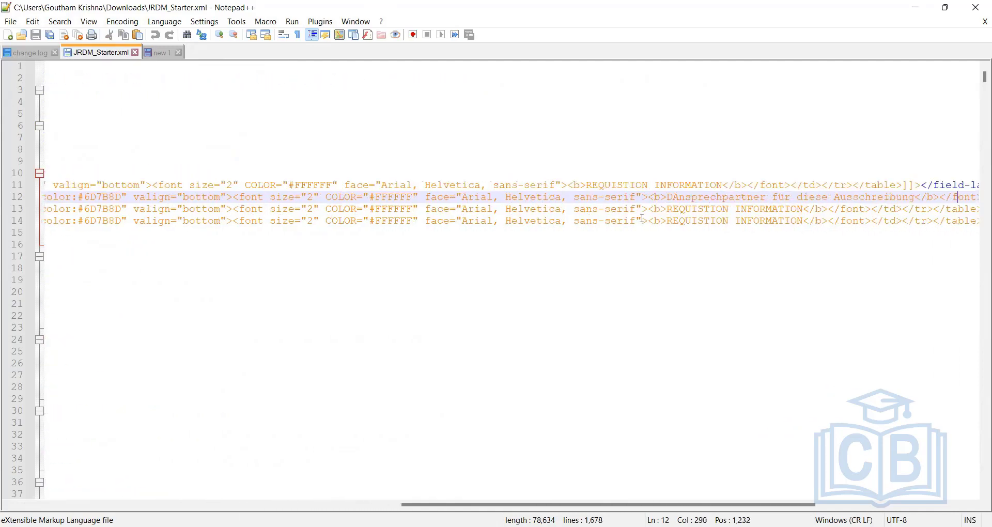
Highlight "REQUISTION INFORMATION" in the en_US field-label line of JRDM_Starter.xml, and switch to the Manage Templates page in the browser
left_click(644, 219)
scroll(644, 219, "right", 1)
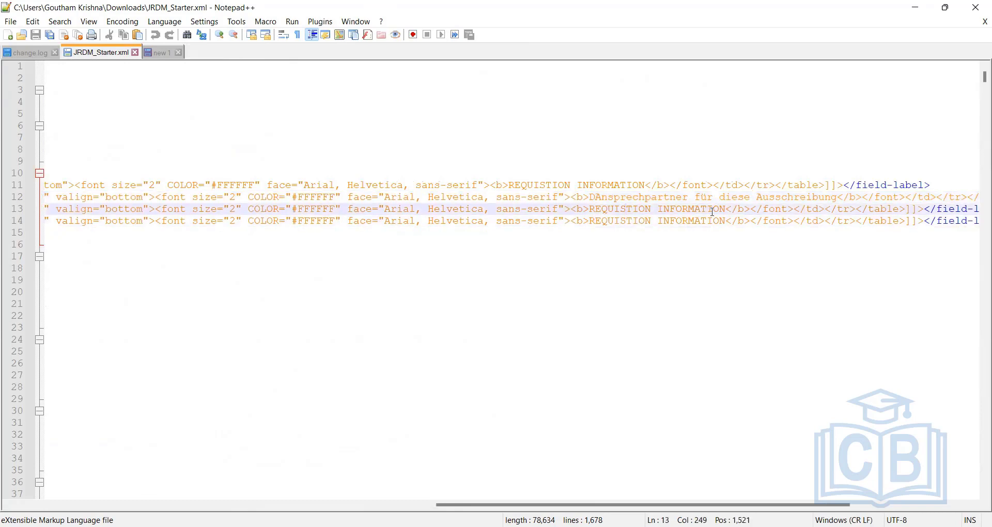
left_click_drag(726, 209, 590, 210)
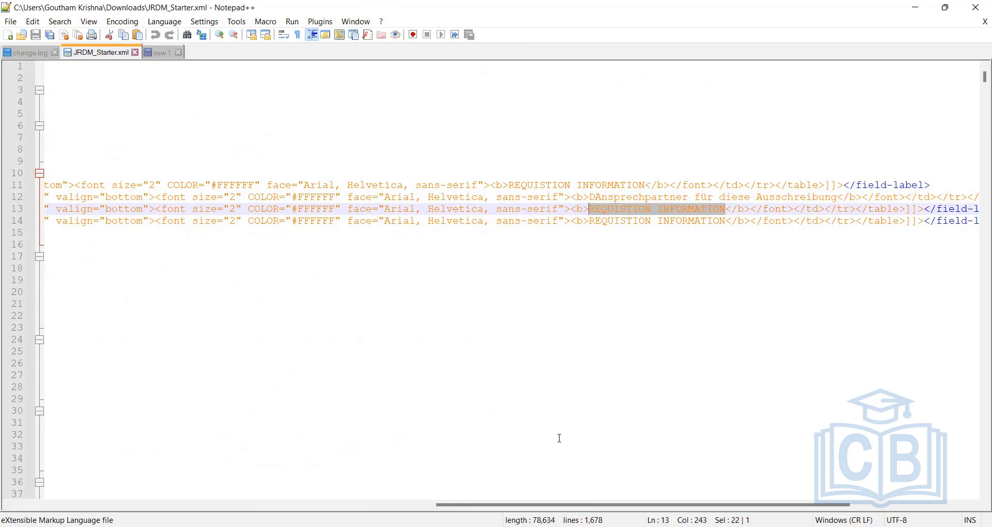
key("alt+Tab")
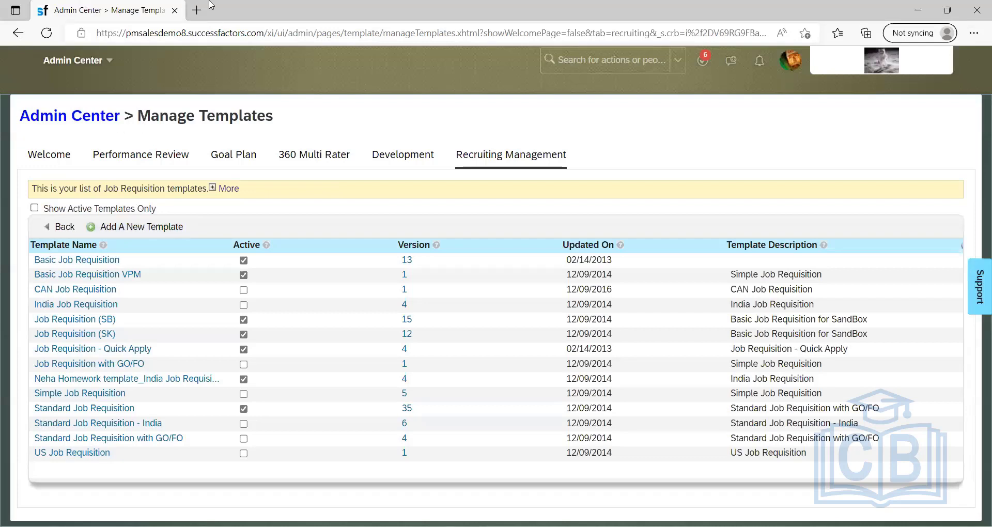
Duplicate the Manage Templates browser tab and open the Recruiting module's Job Requisitions page in the copy
right_click(127, 14)
left_click(227, 89)
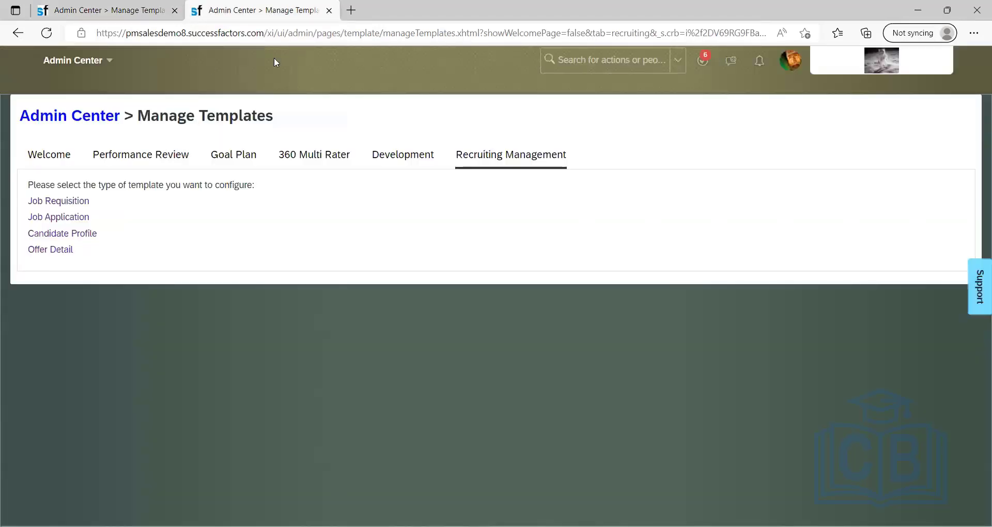
left_click(124, 61)
left_click(70, 270)
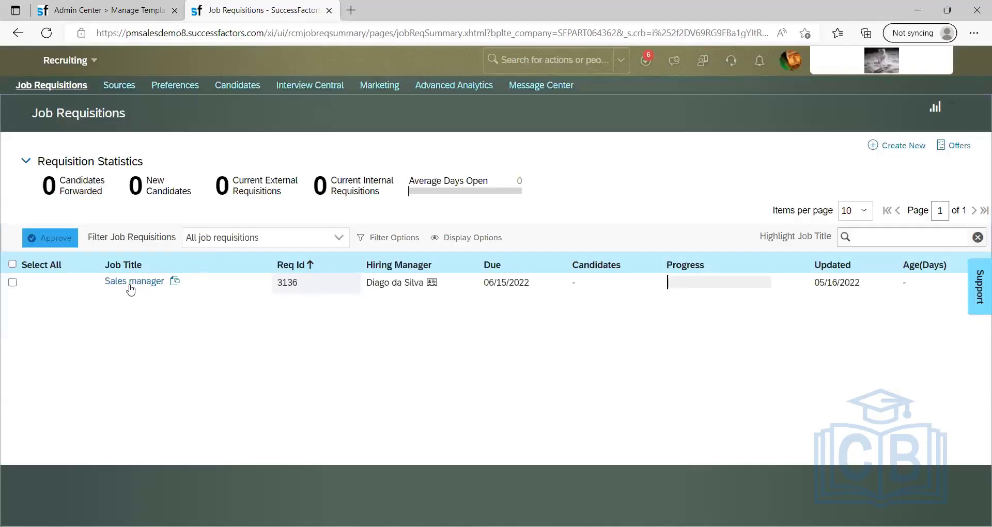
Open the Sales manager job requisition, examine its section headers and fields, and return to the Manage Templates tab
left_click(131, 289)
left_click(156, 355)
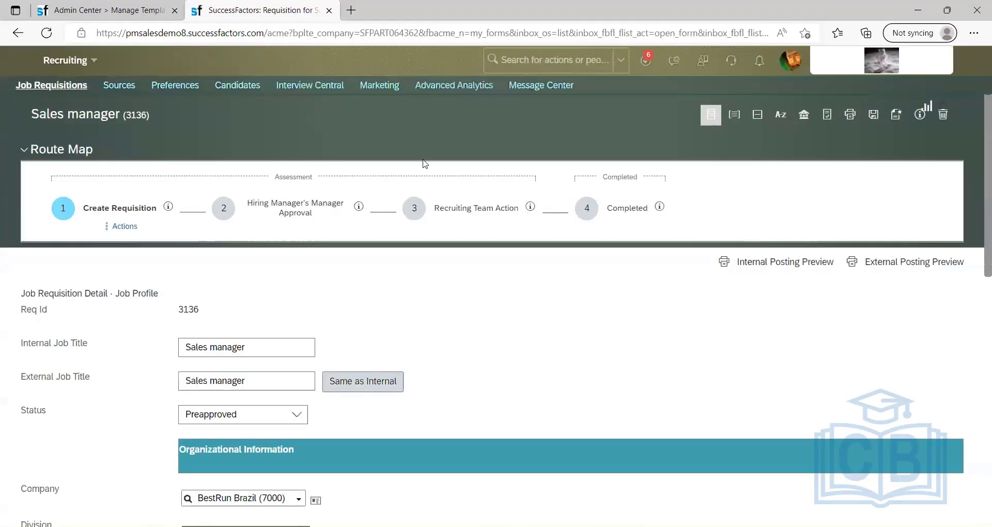
scroll(284, 274, "down", 3)
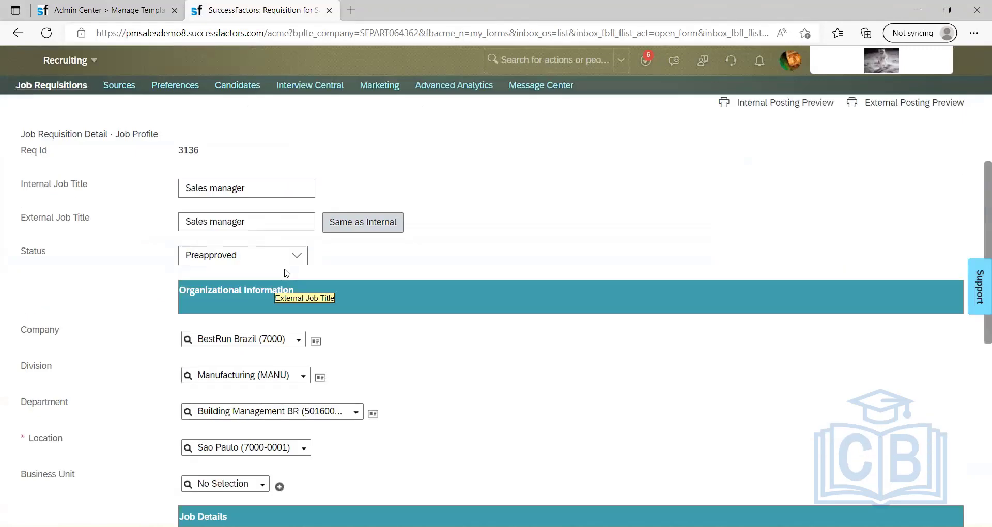
scroll(450, 257, "down", 10)
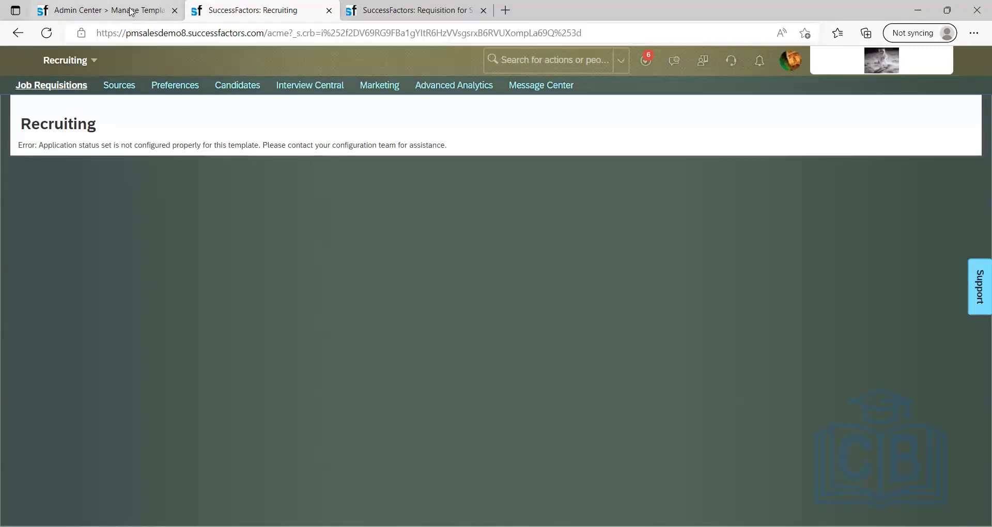
left_click(132, 12)
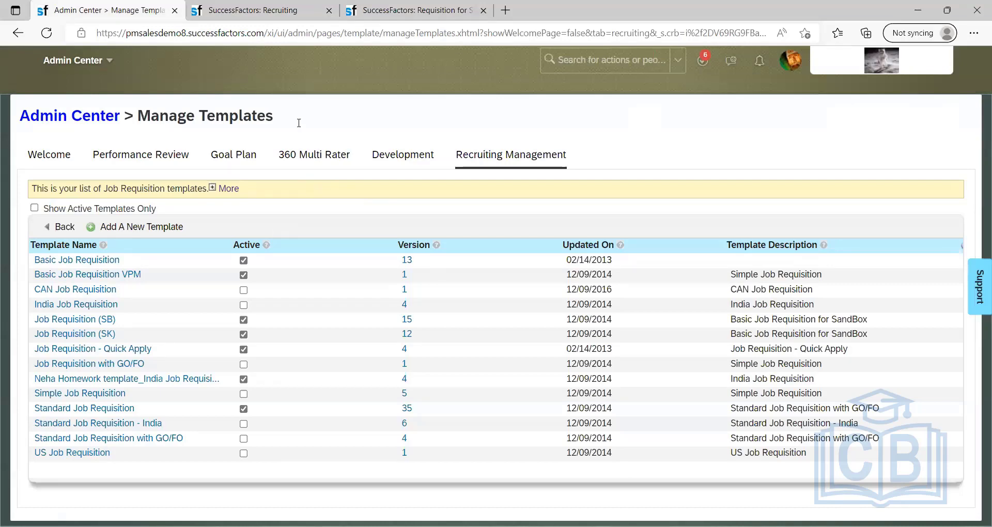
Return to JRDM_Starter.xml, highlight "REQUISTION INFORMATION" in the en_US field-label line again, and go back to the start of the lines
key("alt+Tab")
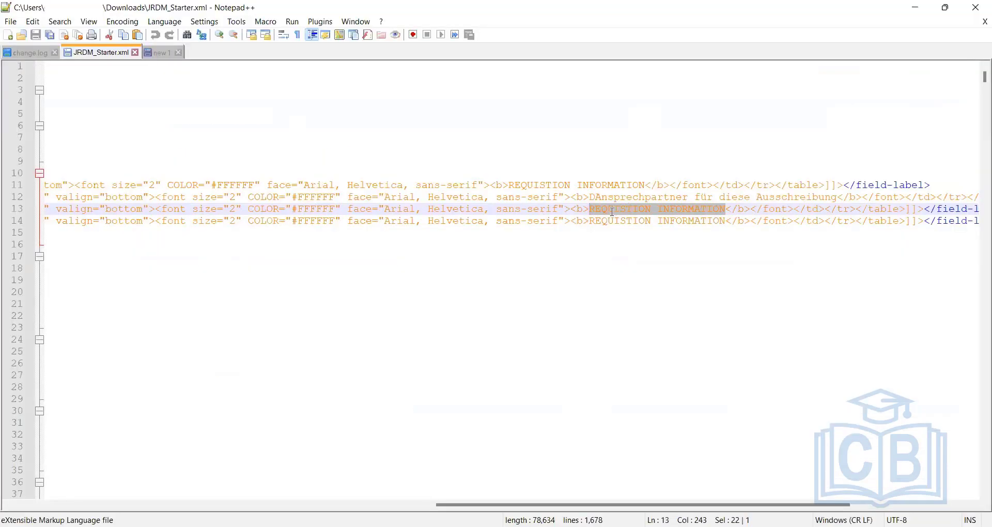
left_click(589, 209)
left_click_drag(598, 209, 729, 211)
scroll(387, 498, "left", 5)
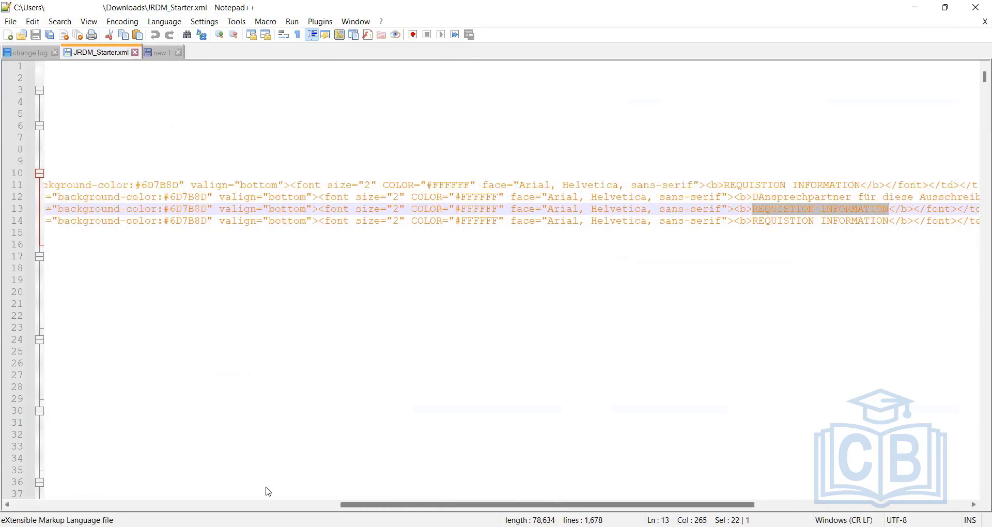
scroll(269, 492, "left", 10)
scroll(150, 487, "left", 6)
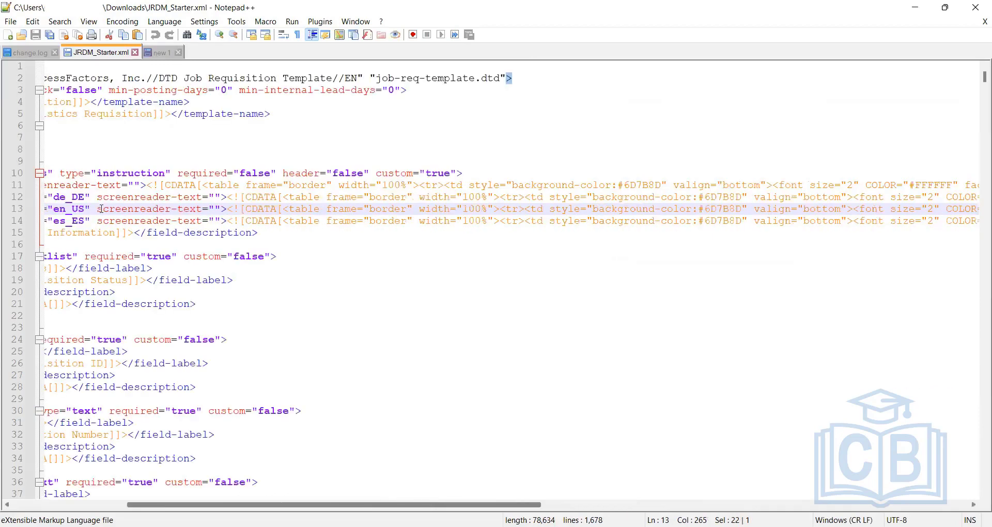
scroll(101, 209, "left", 8)
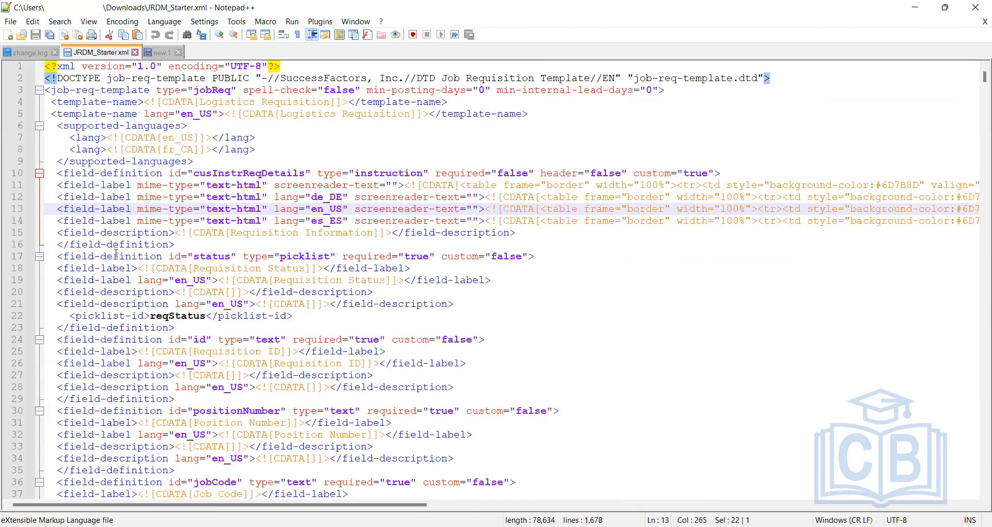
Copy the lines from the closing tag above the status definition through its reqStatus picklist-id, and paste them below the en_UK line in the new document
left_click_drag(47, 246, 400, 313)
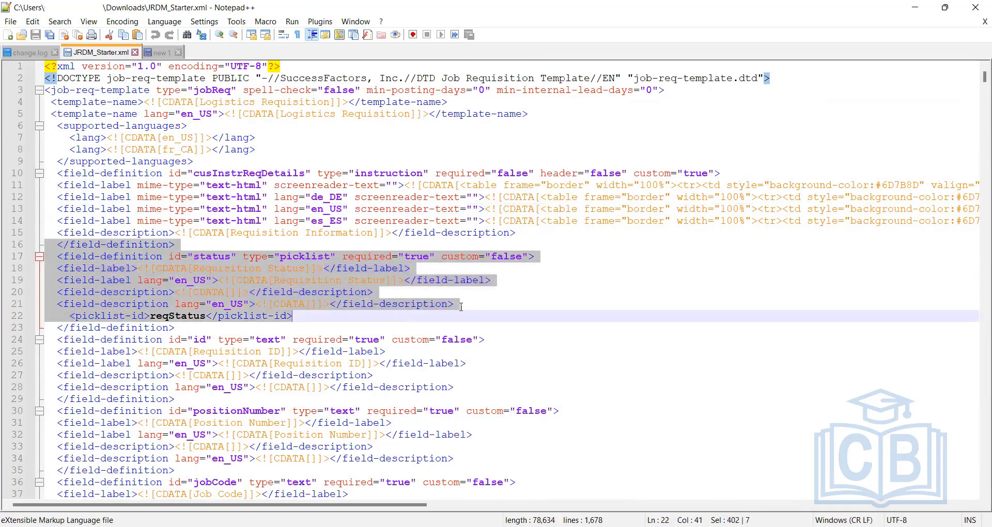
left_click(183, 245)
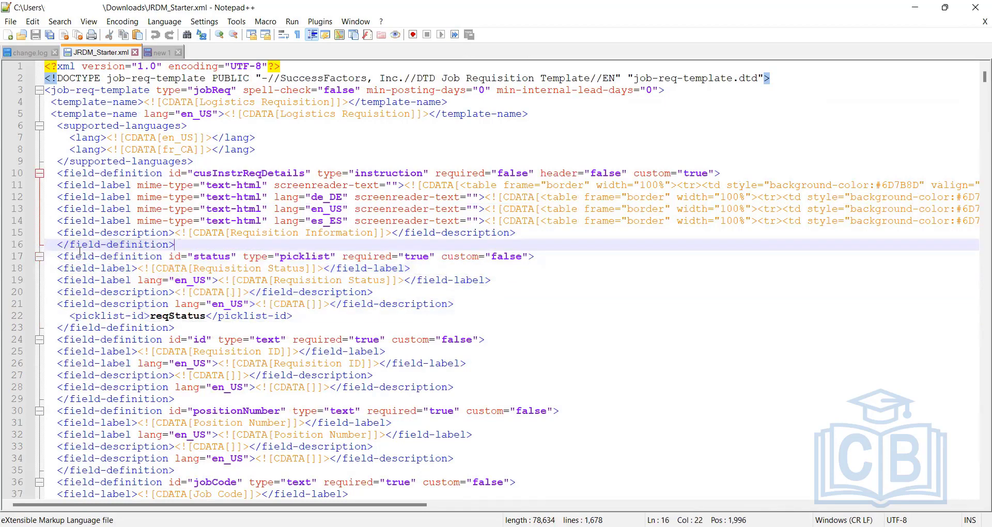
left_click_drag(50, 245, 298, 319)
key("ctrl+c")
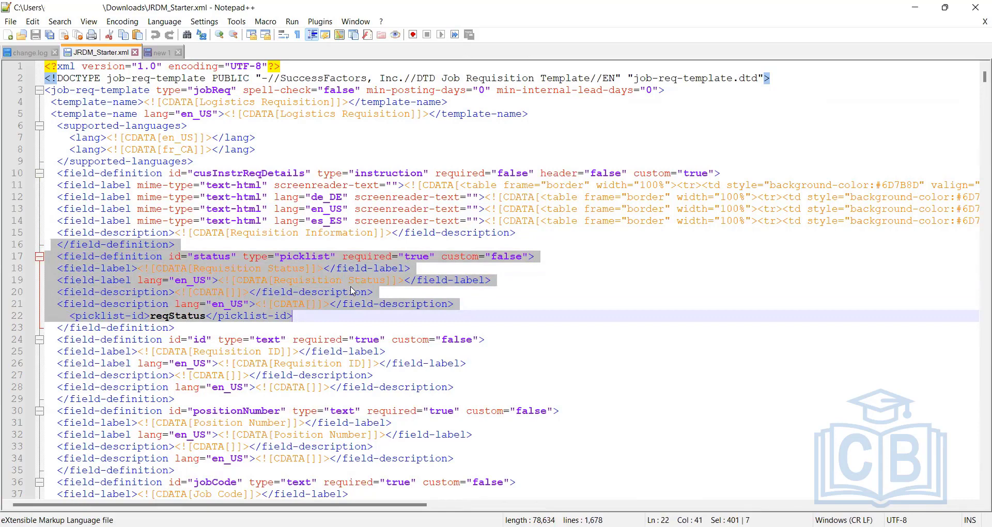
left_click(158, 53)
left_click(280, 157)
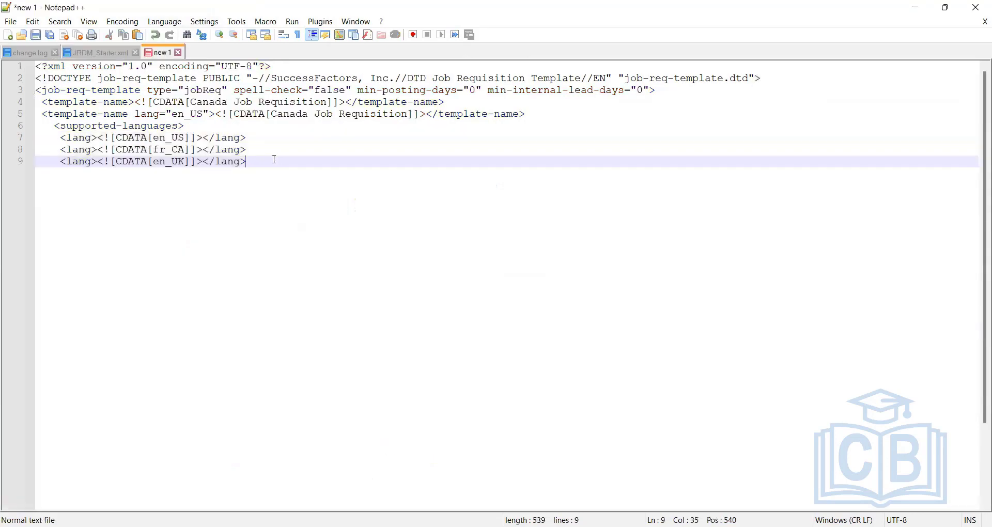
key("Return")
key("ctrl+v")
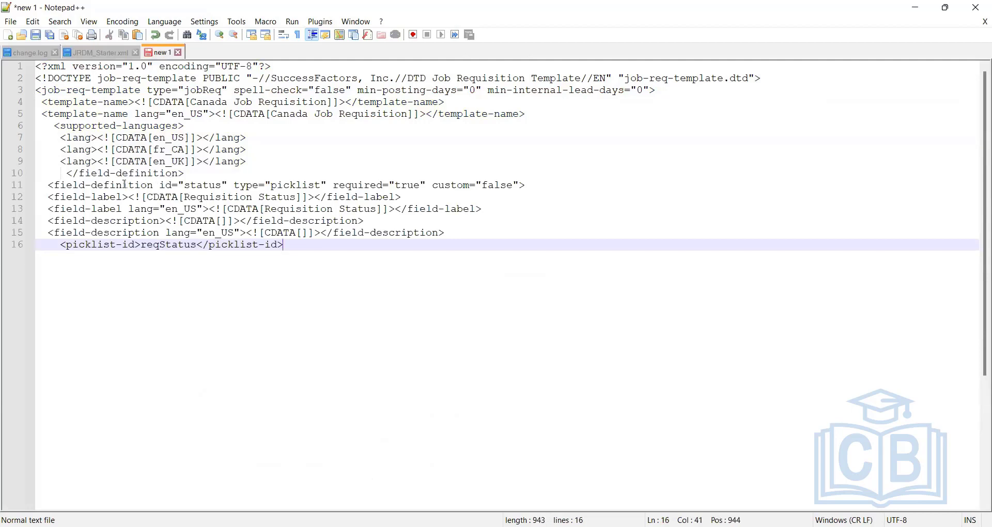
Highlight the opening of the pasted field-definition tag, and select its id value "status"
left_click(192, 186)
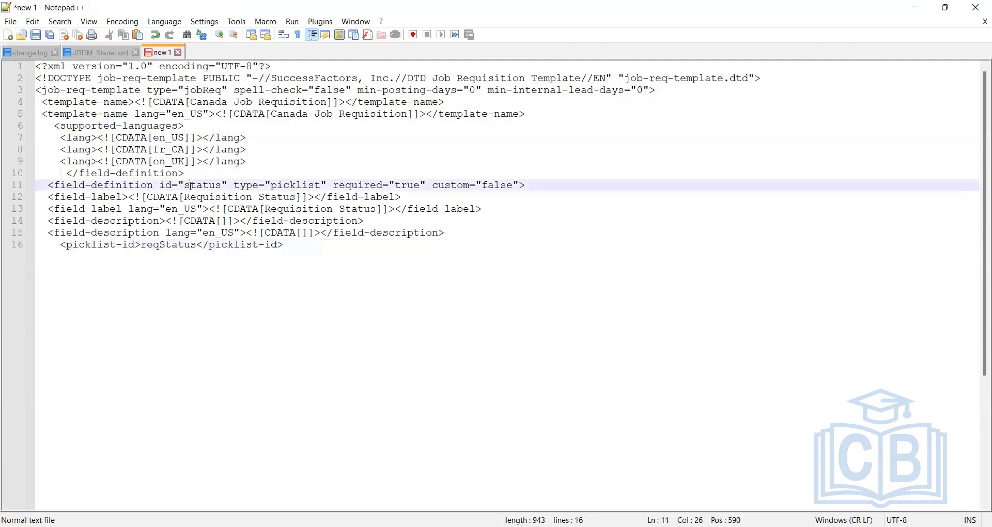
triple_click(204, 188)
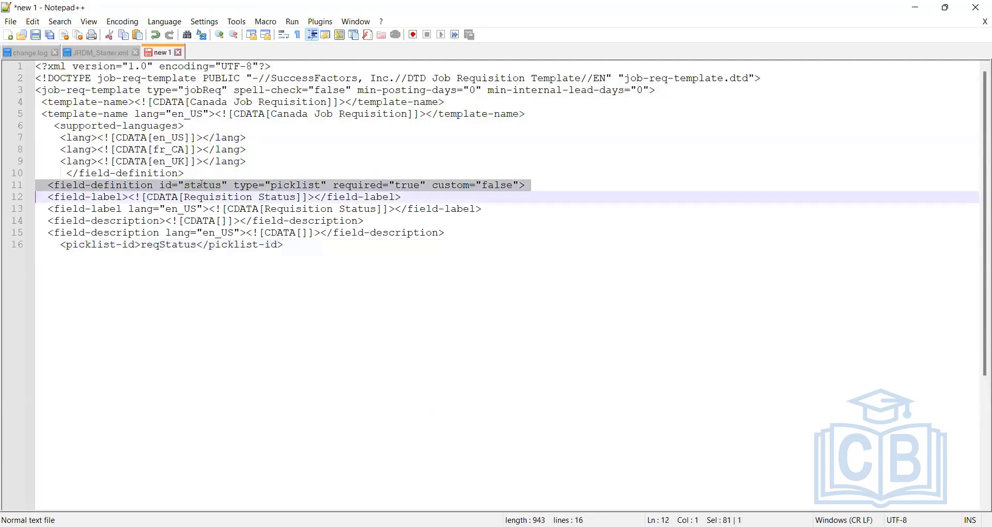
left_click(203, 187)
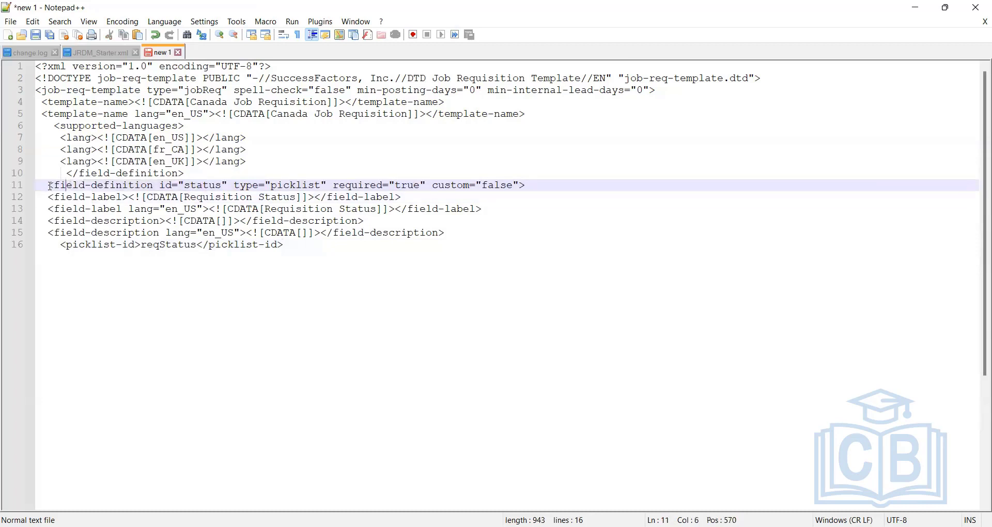
left_click_drag(48, 185, 178, 185)
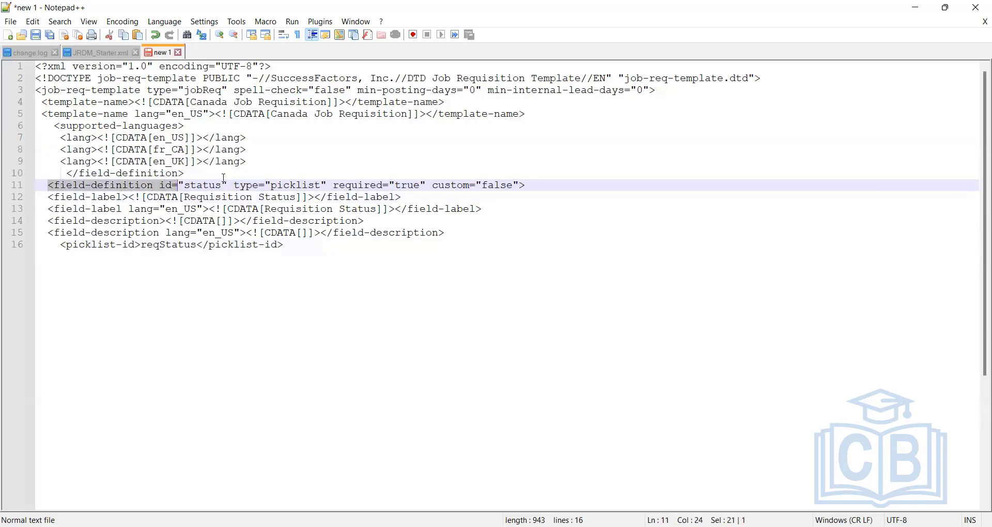
left_click(339, 185, "shift")
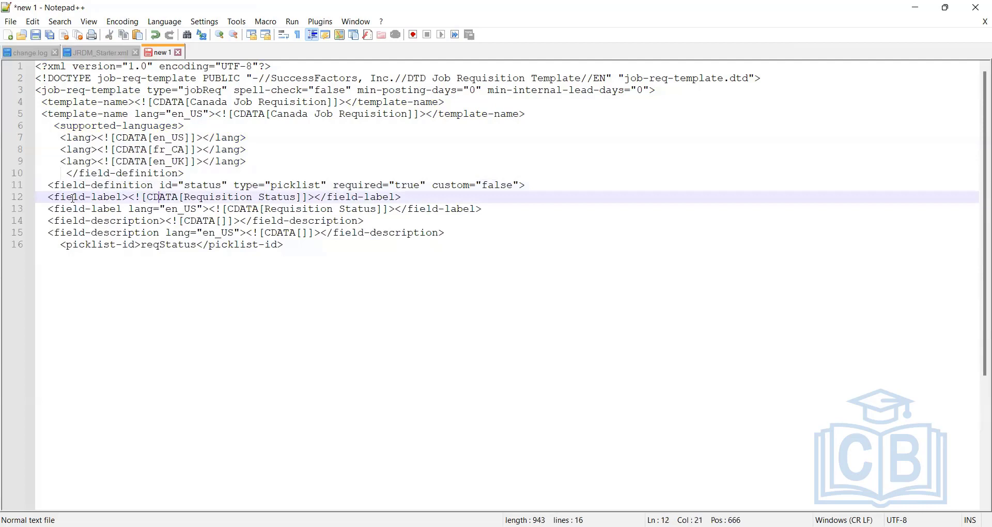
left_click(44, 185)
key("Left")
key("Left")
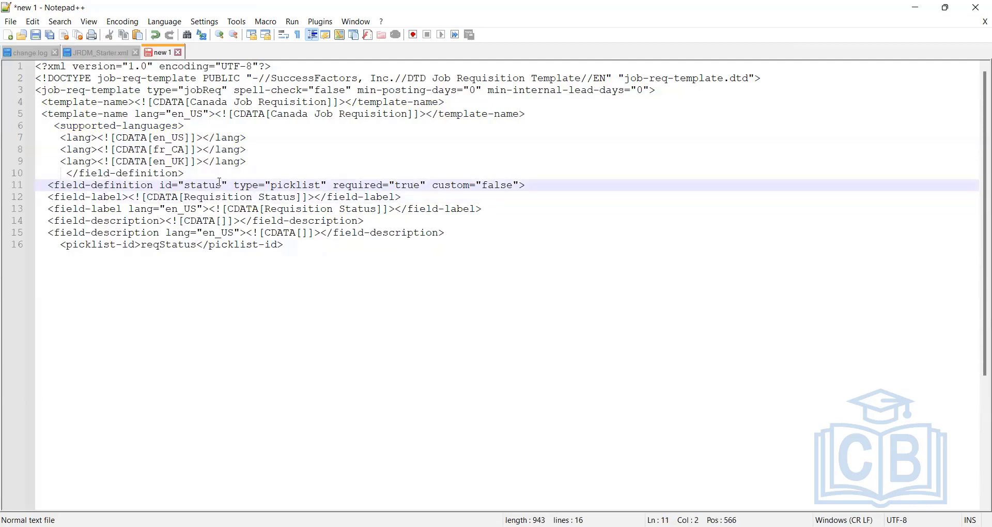
double_click(199, 186)
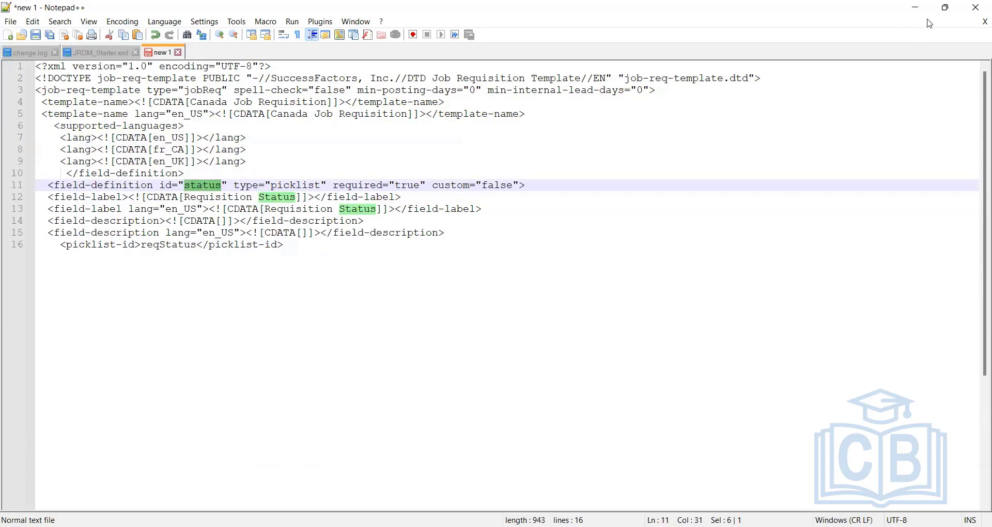
Switch to the SAP SuccessFactors Recruiting guide in Acrobat Reader, maximize it, and browse chapter 12 to the Special Requisition Standard Fields table
key("alt+Tab")
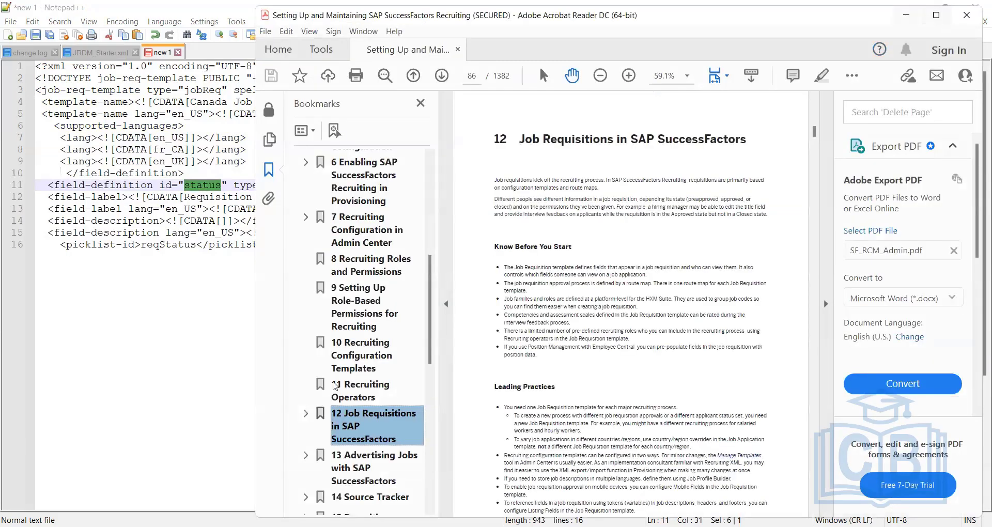
key("super+Up")
scroll(448, 333, "down", 10)
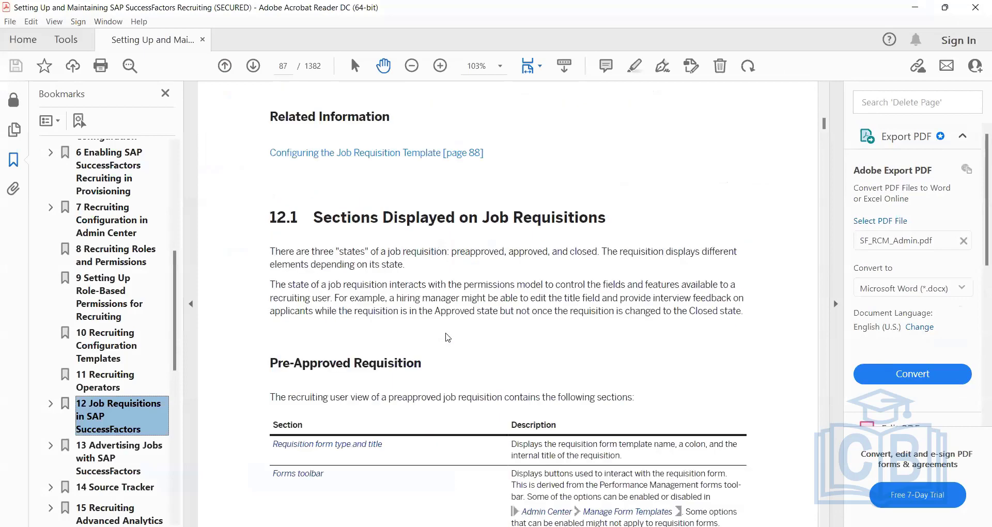
scroll(448, 336, "down", 15)
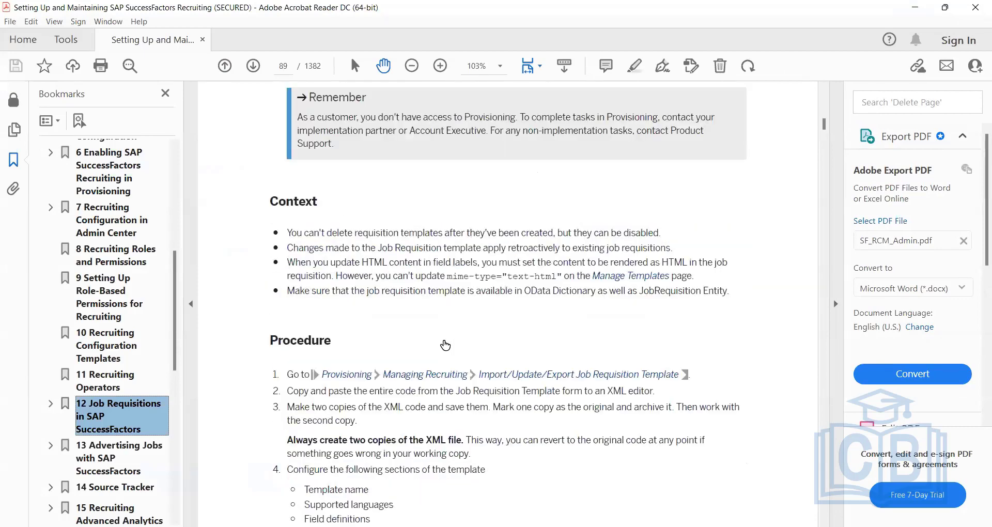
scroll(445, 342, "down", 20)
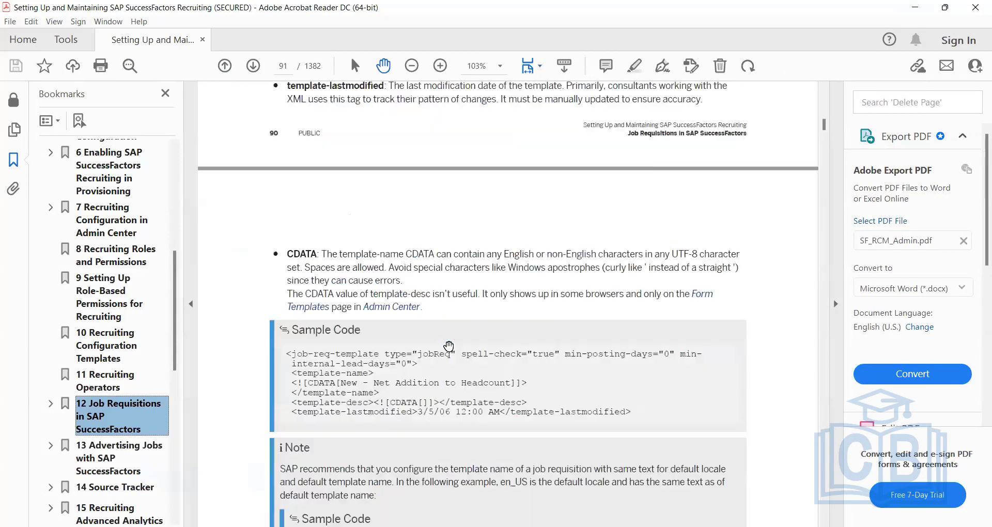
scroll(449, 346, "down", 20)
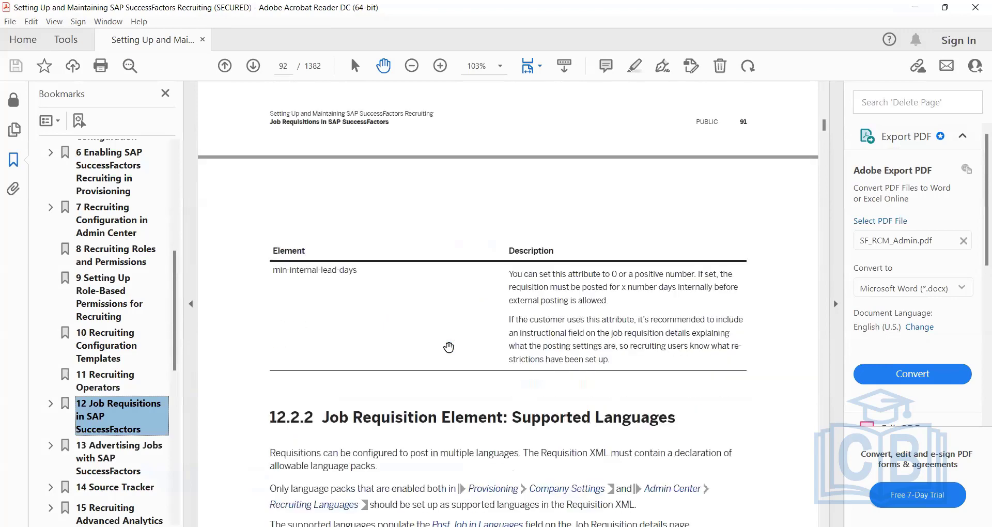
scroll(449, 347, "down", 10)
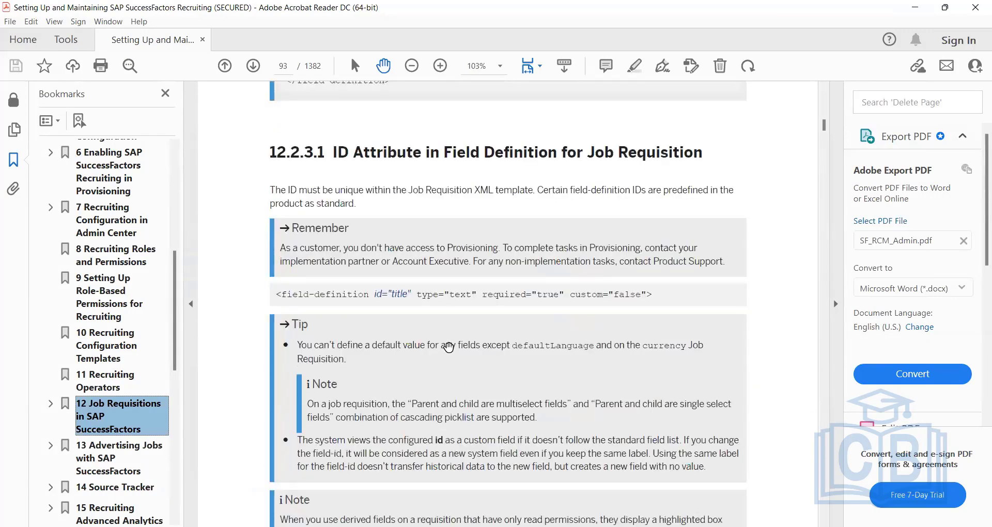
scroll(449, 347, "down", 10)
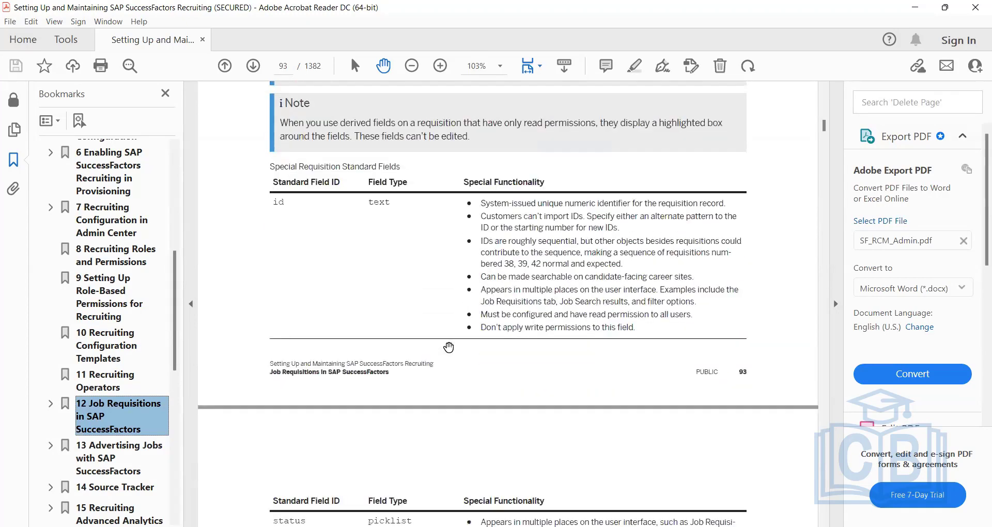
scroll(449, 347, "down", 20)
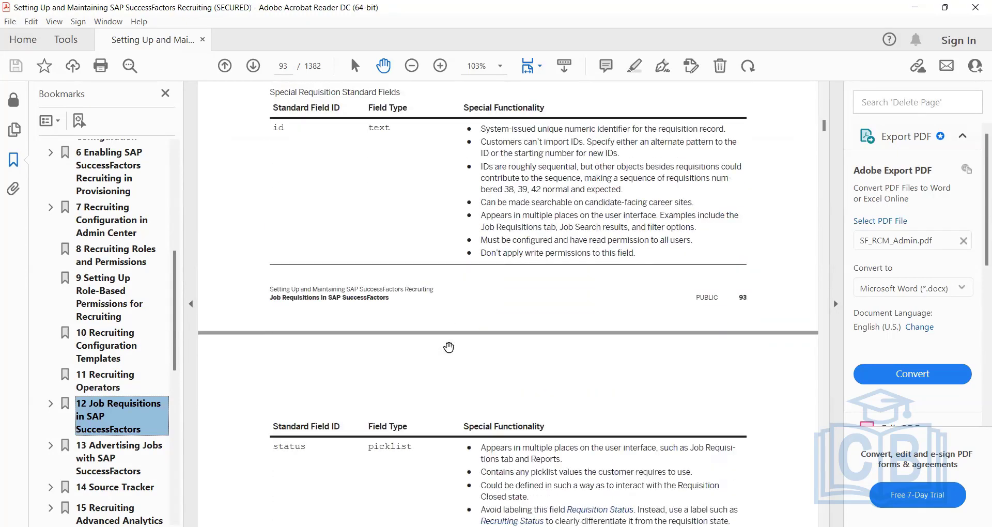
Review the id, status and country entries in the guide's Special Requisition Standard Fields table
scroll(272, 235, "up", 7)
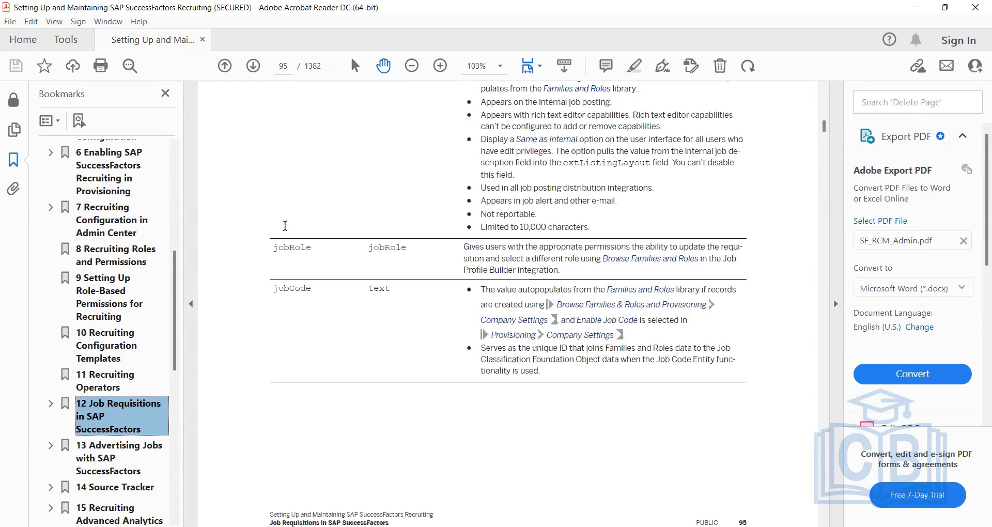
scroll(285, 226, "up", 15)
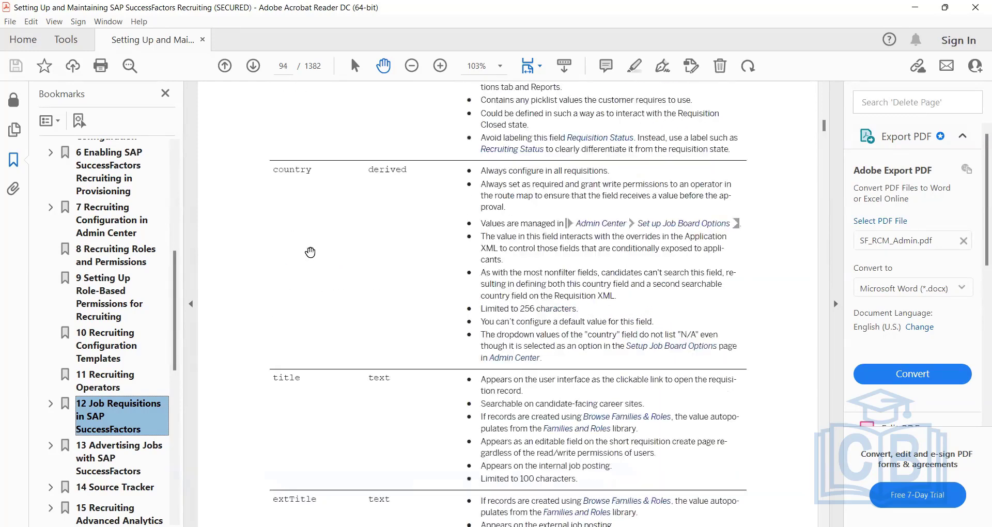
scroll(306, 311, "up", 18)
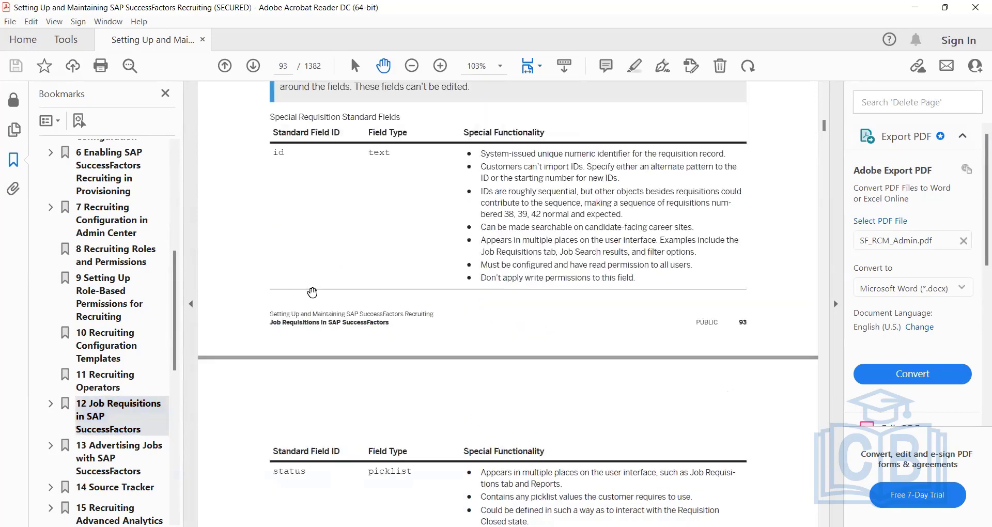
scroll(310, 289, "down", 1)
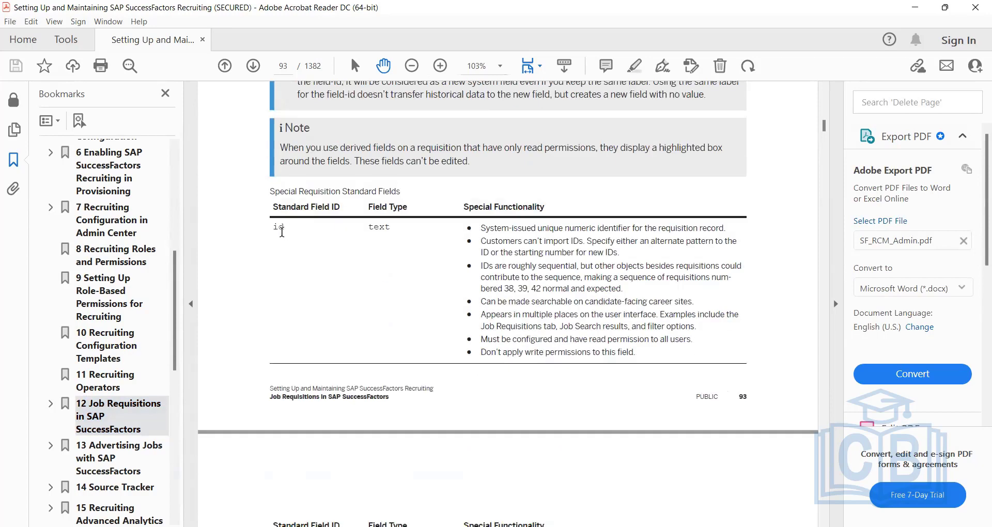
scroll(262, 231, "down", 8)
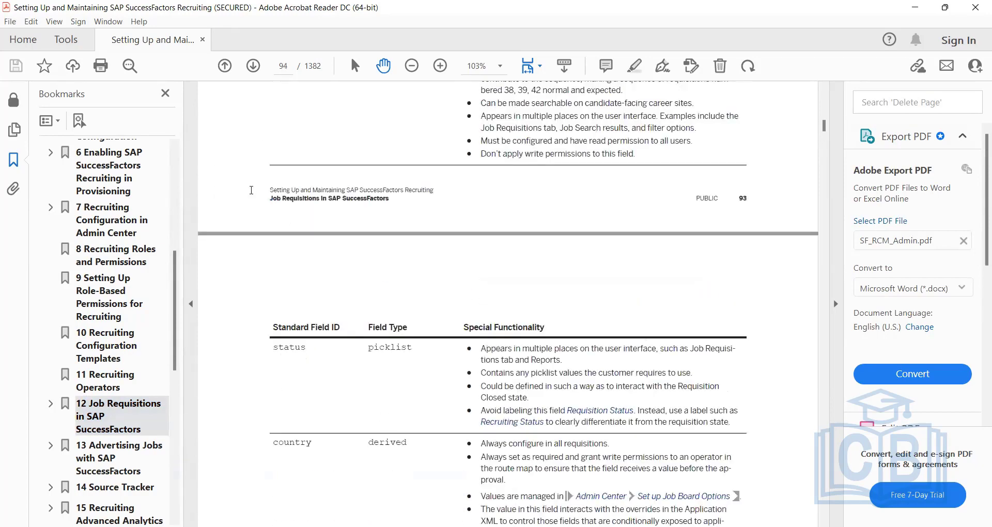
Compare the template's status field definition with the guide's status row, highlighting its standard field ID and picklist field type
key("alt+Tab")
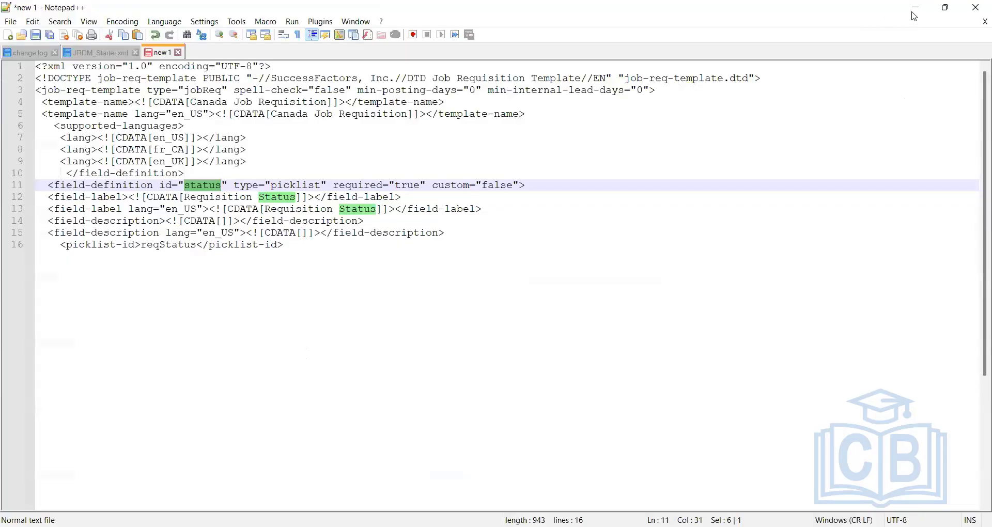
key("alt+Tab")
scroll(279, 331, "down", 1)
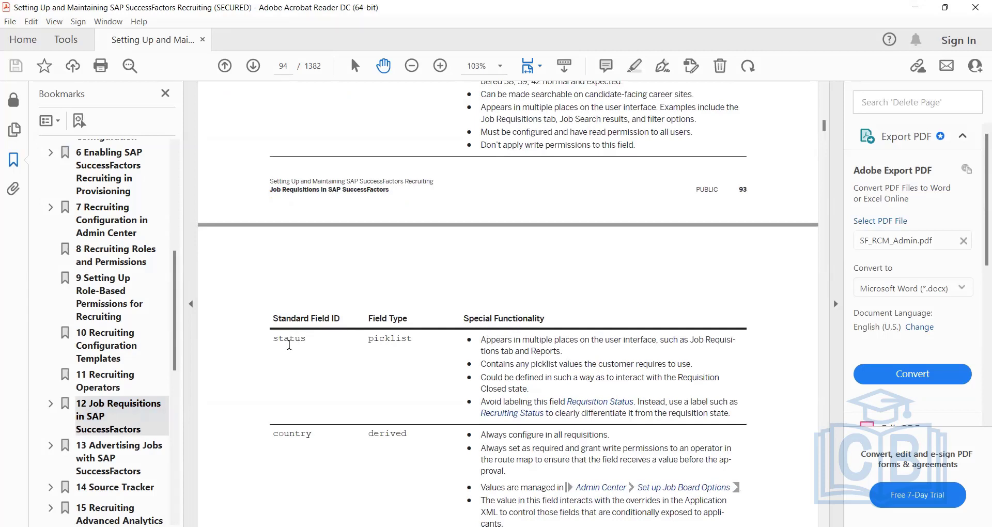
left_click_drag(292, 342, 365, 345)
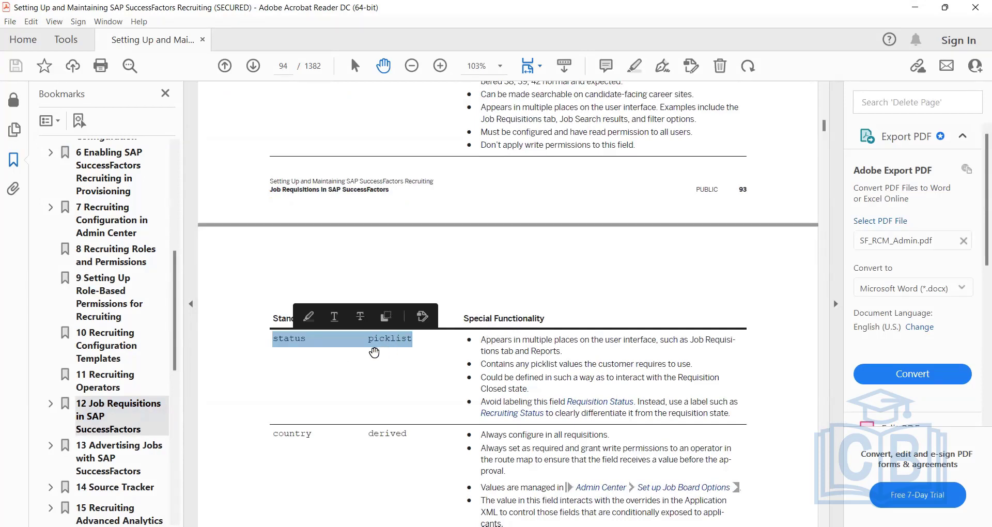
left_click(388, 349)
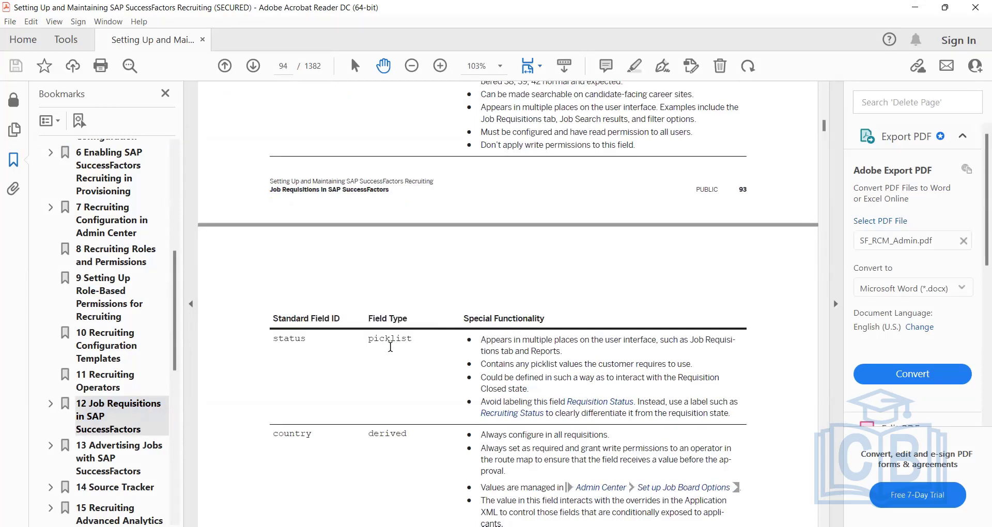
triple_click(388, 345)
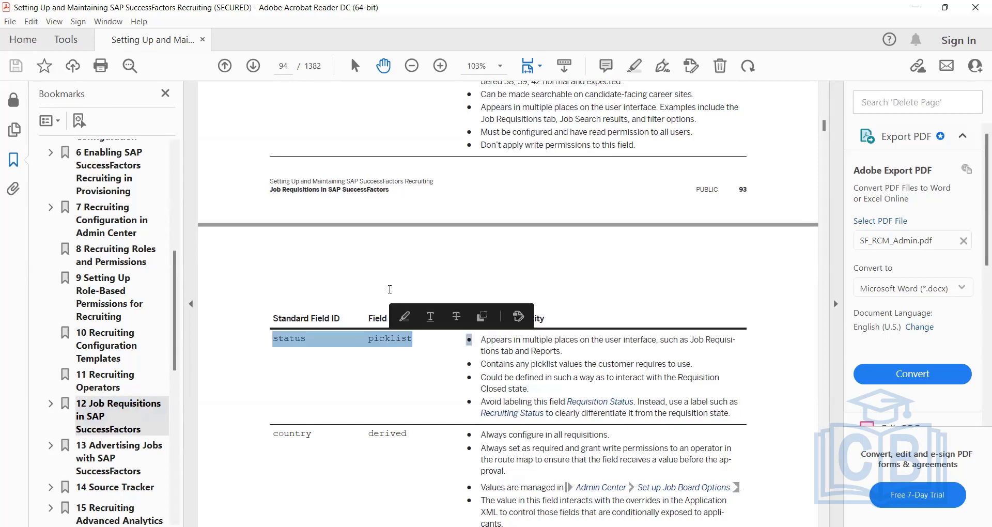
Highlight the id value "status" in the Notepad++ template, and browse the guide's standard fields table onward past filter1-15
key("alt+Tab")
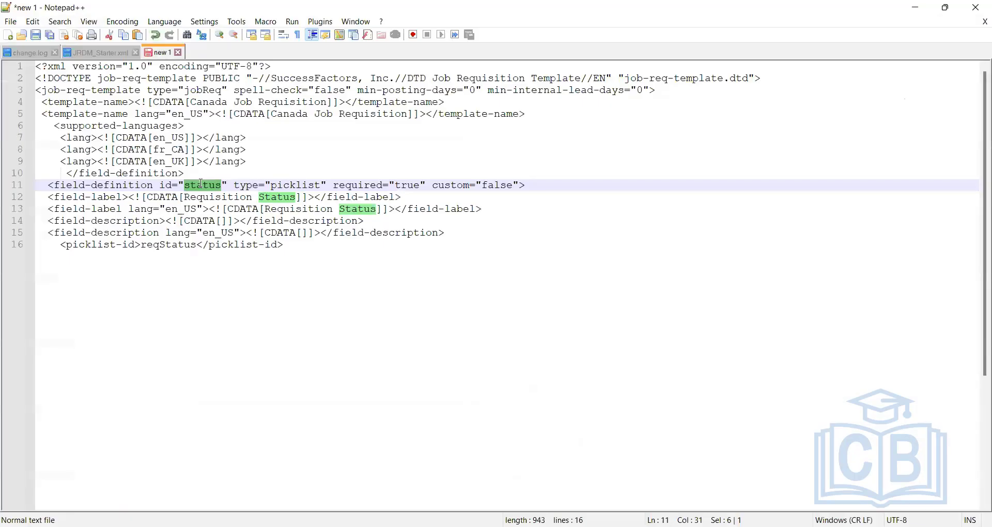
left_click(201, 184)
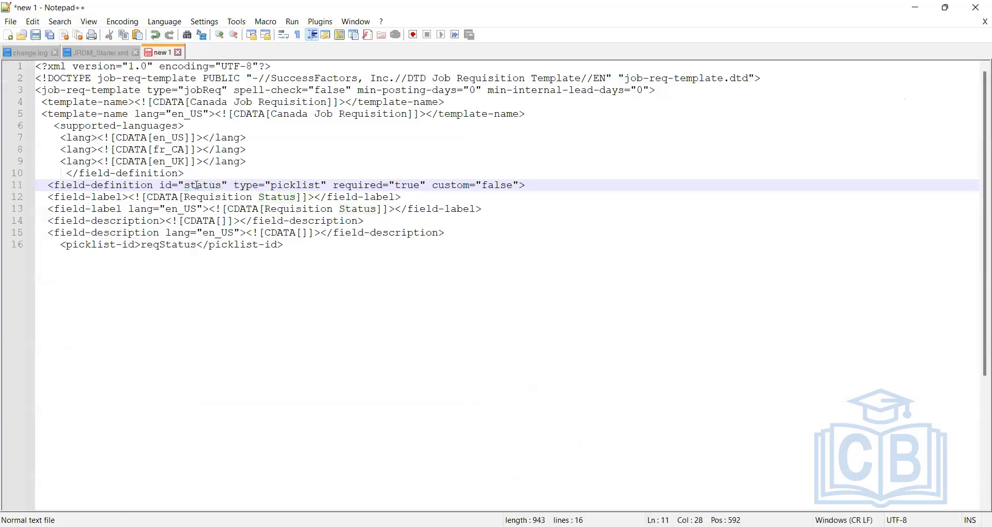
double_click(192, 185)
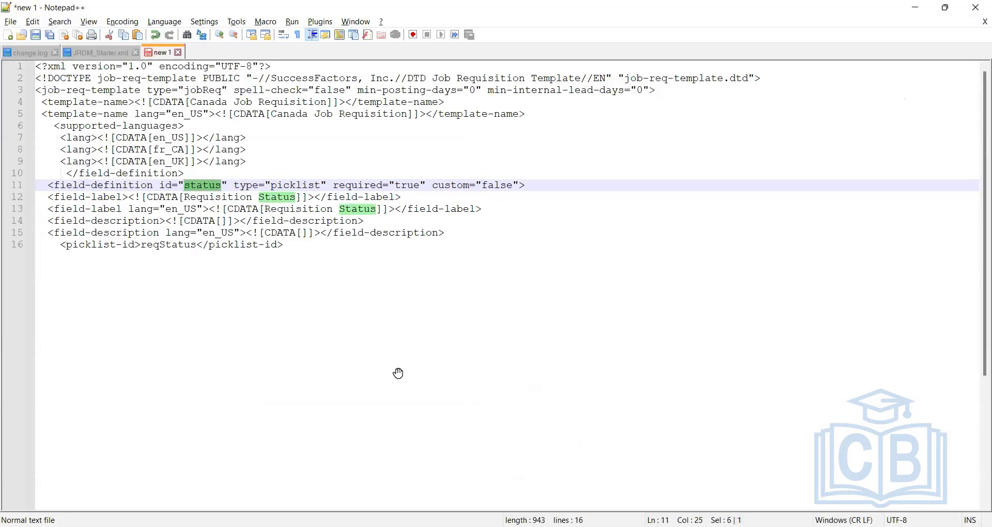
key("alt+Tab")
scroll(415, 414, "down", 8)
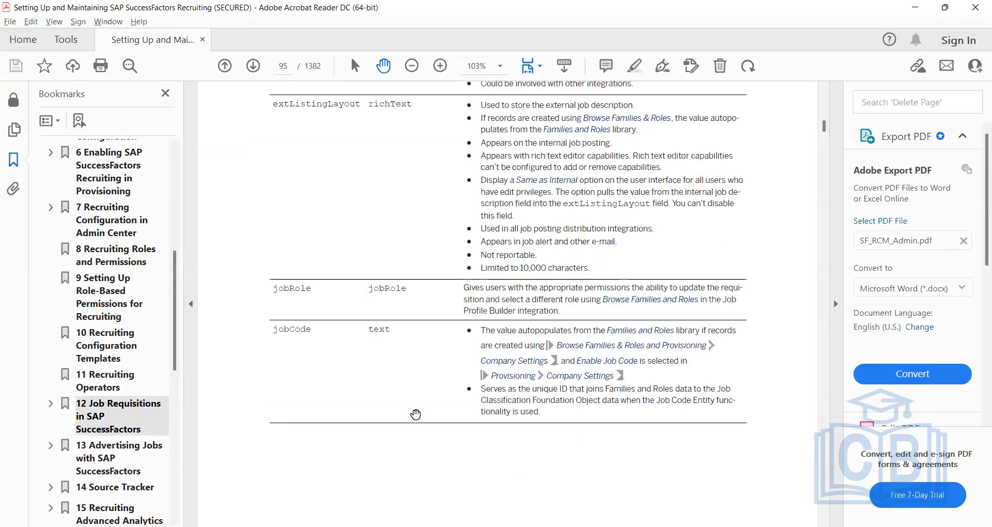
scroll(415, 414, "down", 10)
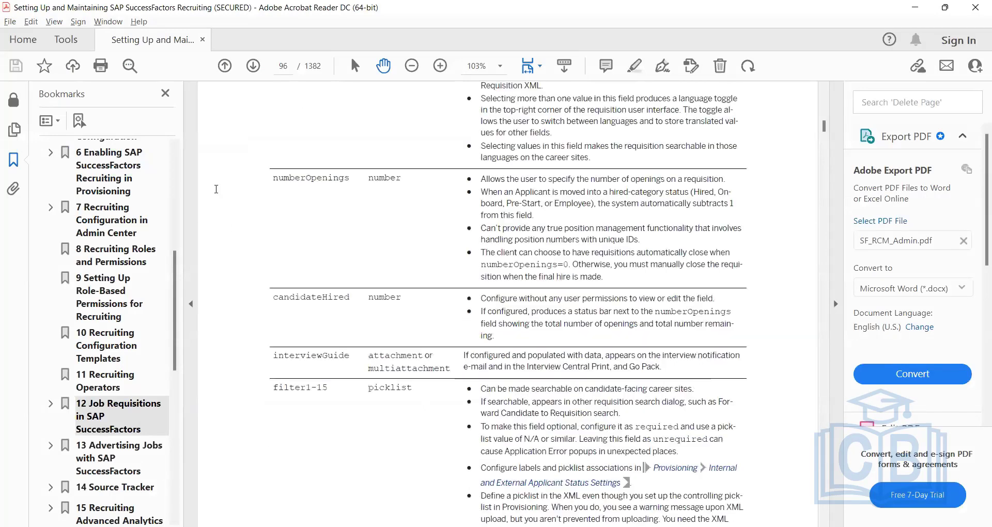
scroll(216, 189, "down", 5)
Switch back to the template in Notepad++ and highlight the type value "picklist" in the status field definition
key("alt+Tab")
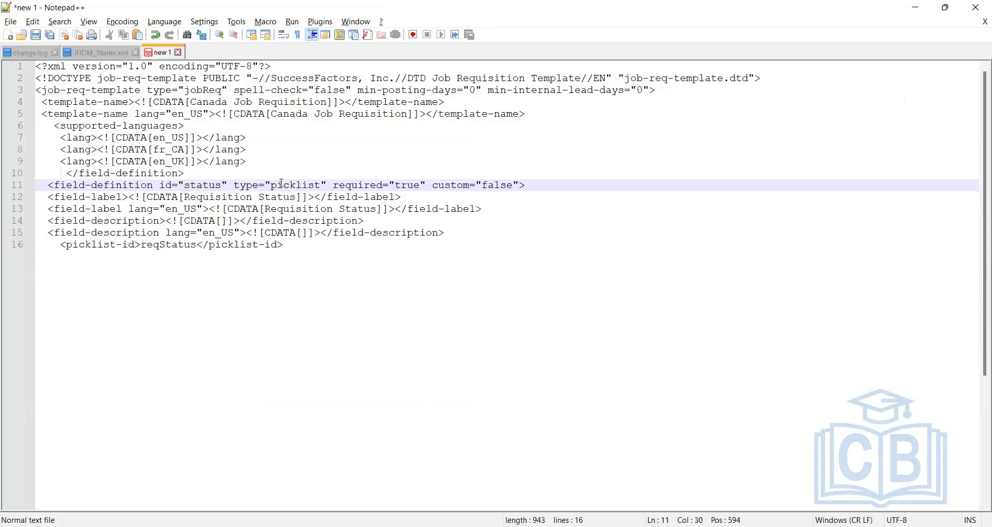
left_click(282, 185)
left_click_drag(322, 185, 273, 185)
left_click(289, 185)
double_click(319, 187)
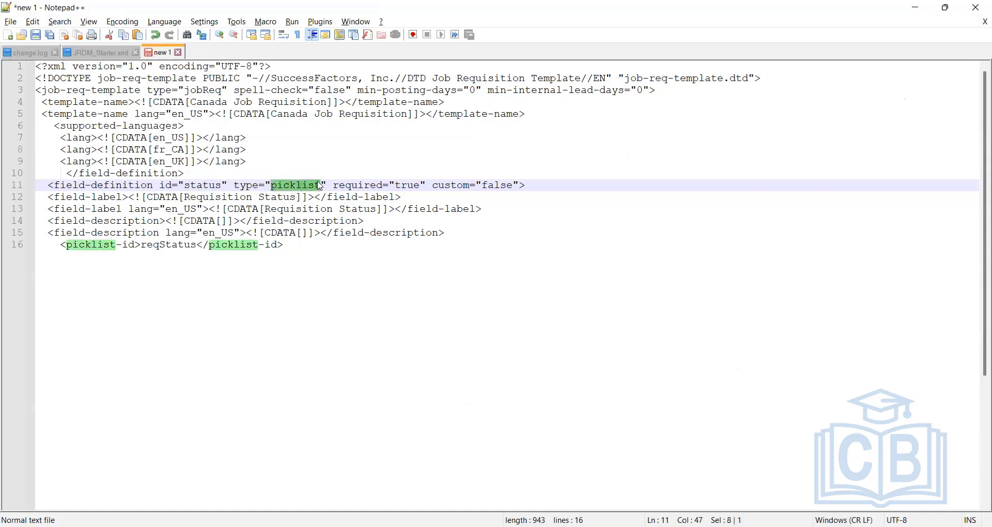
left_click(296, 197)
left_click(210, 186)
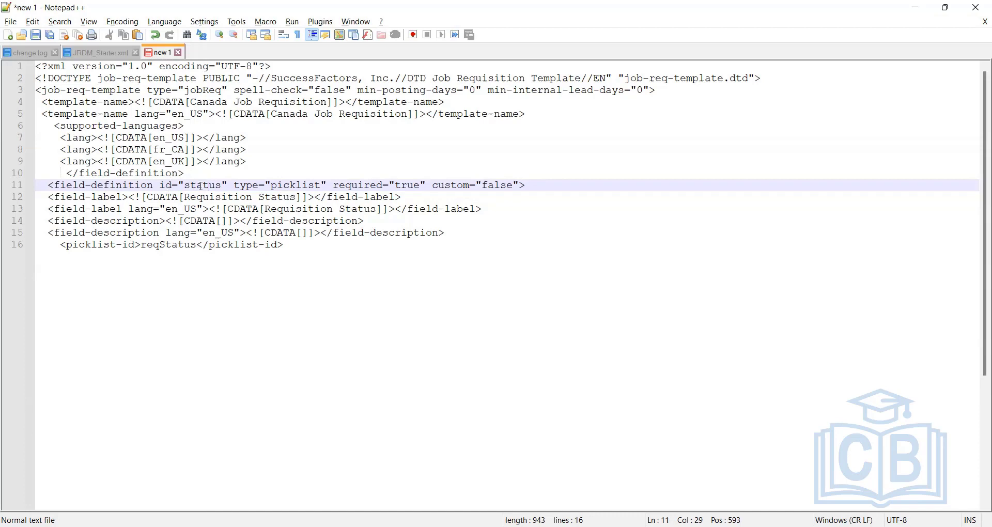
left_click_drag(320, 187, 272, 187)
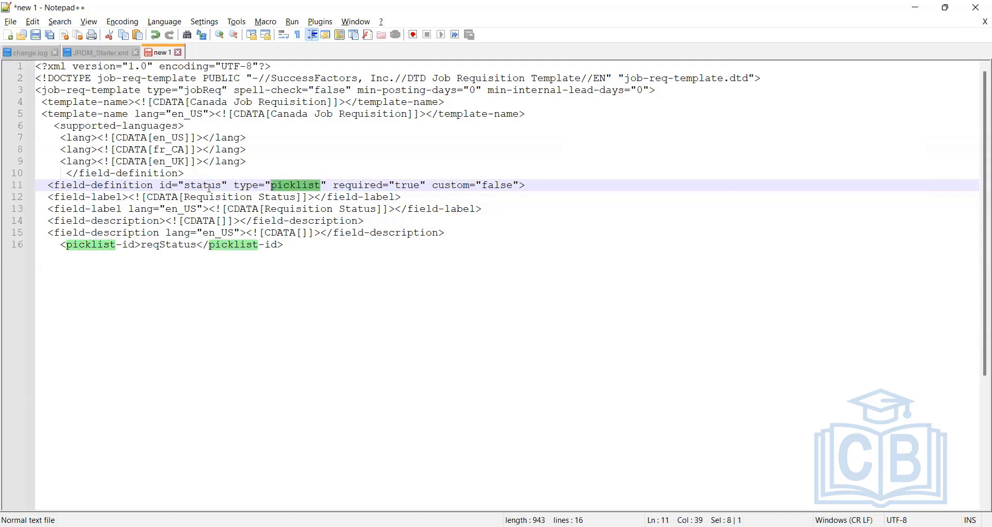
left_click(275, 185)
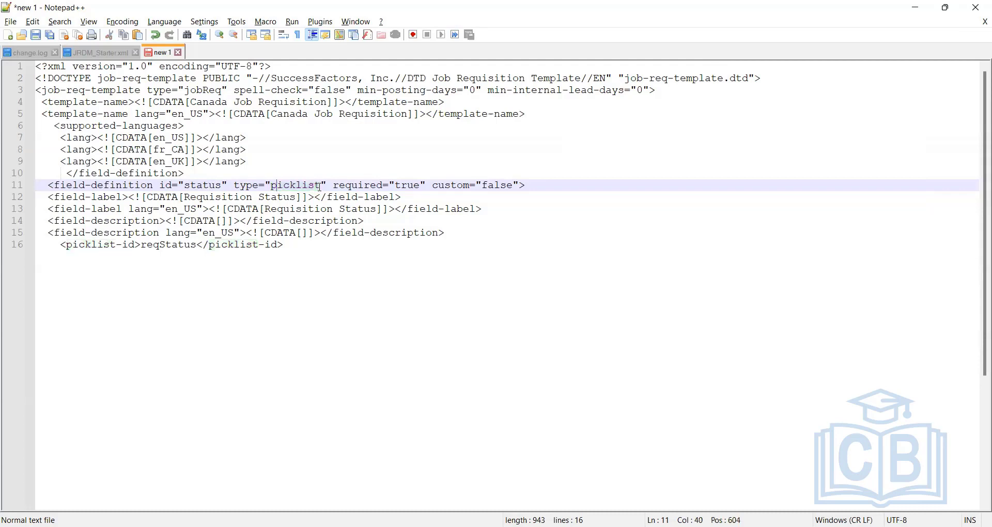
double_click(275, 185)
Examine the required and custom attribute values in the status field-definition line
left_click(353, 185)
double_click(414, 186)
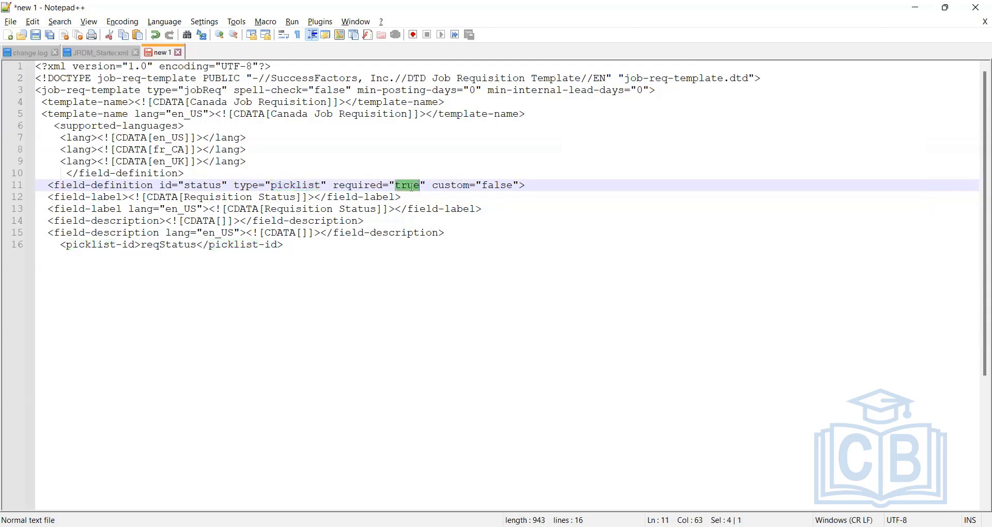
left_click(414, 186)
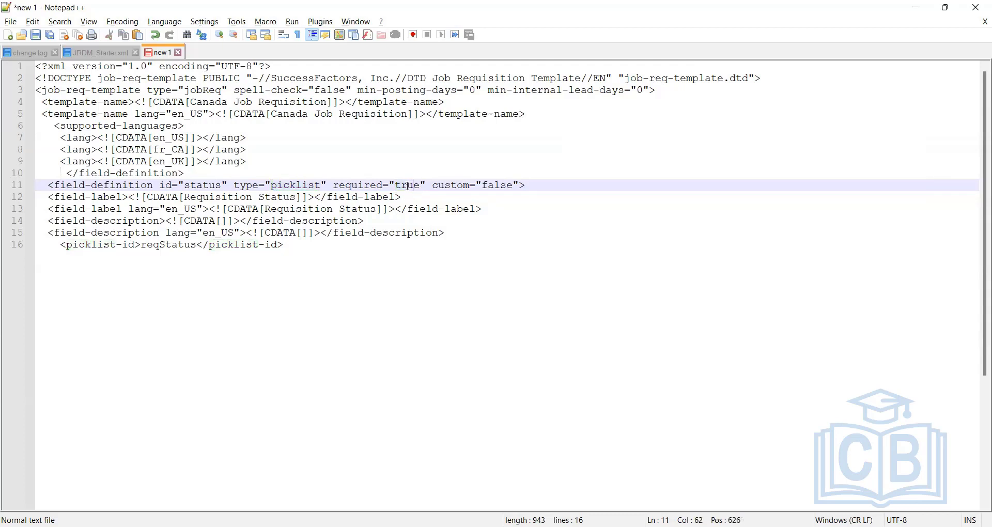
double_click(409, 186)
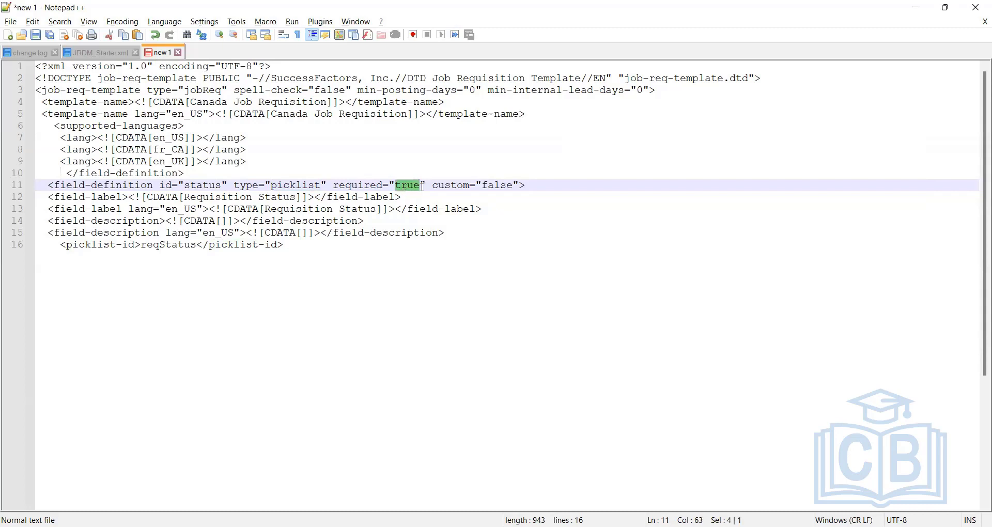
left_click(401, 187)
left_click(500, 188)
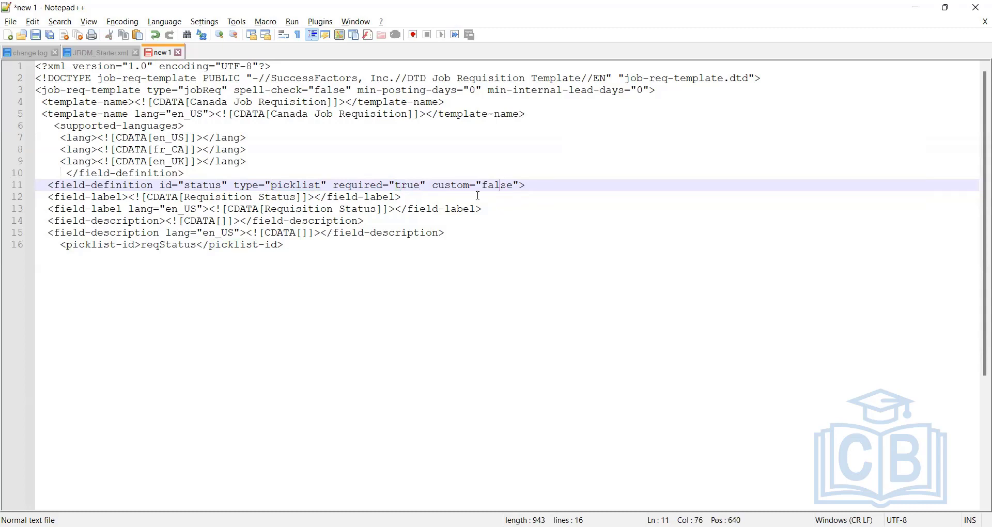
triple_click(494, 185)
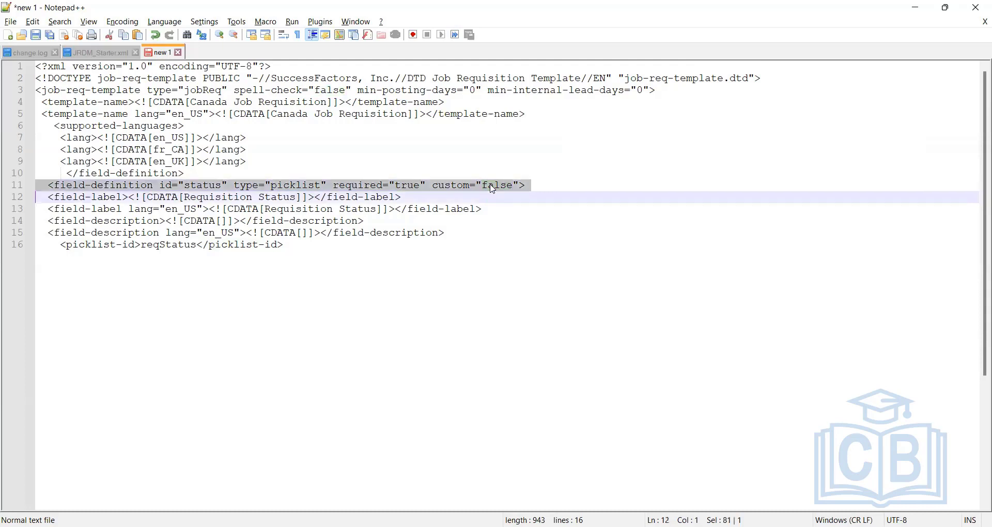
left_click(494, 184)
key("Right")
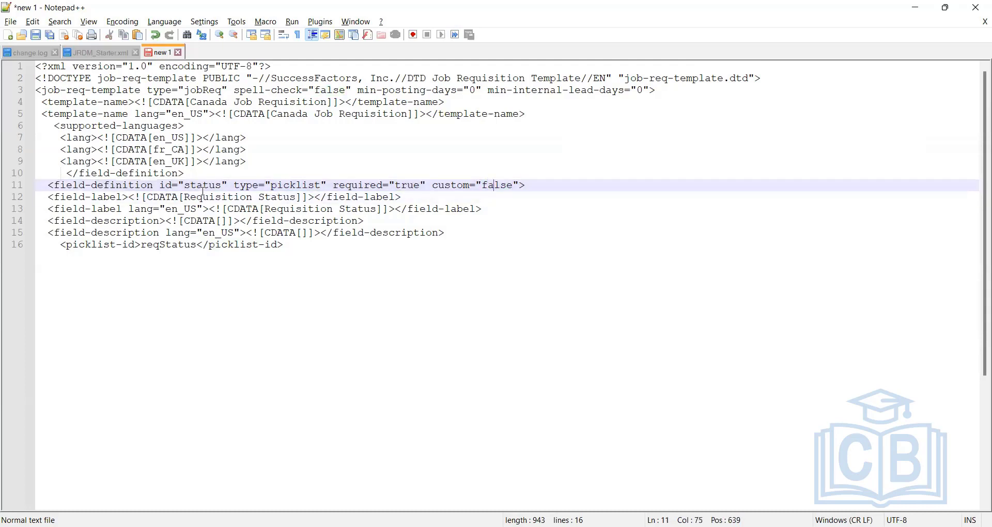
Select the id value "status" and go back to the status row in the guide's standard fields table
double_click(203, 188)
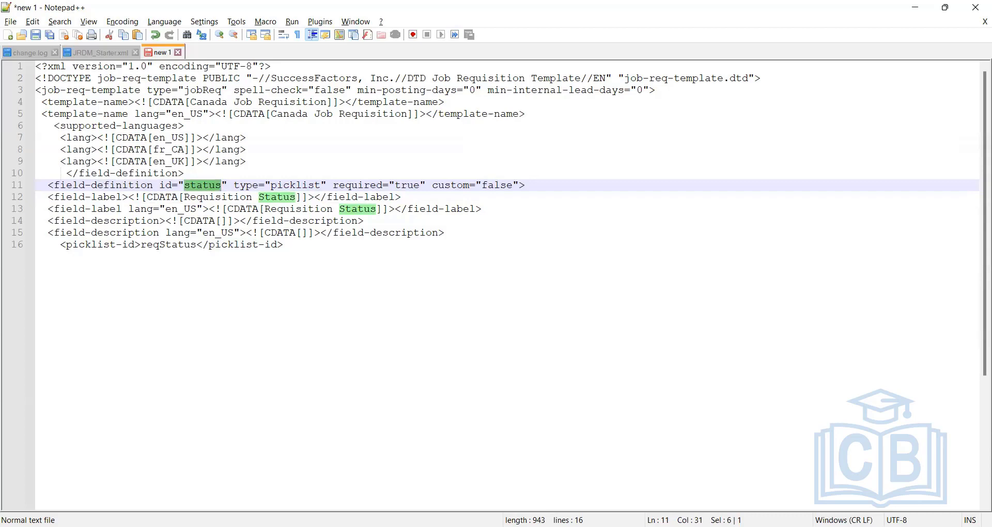
key("alt+Tab")
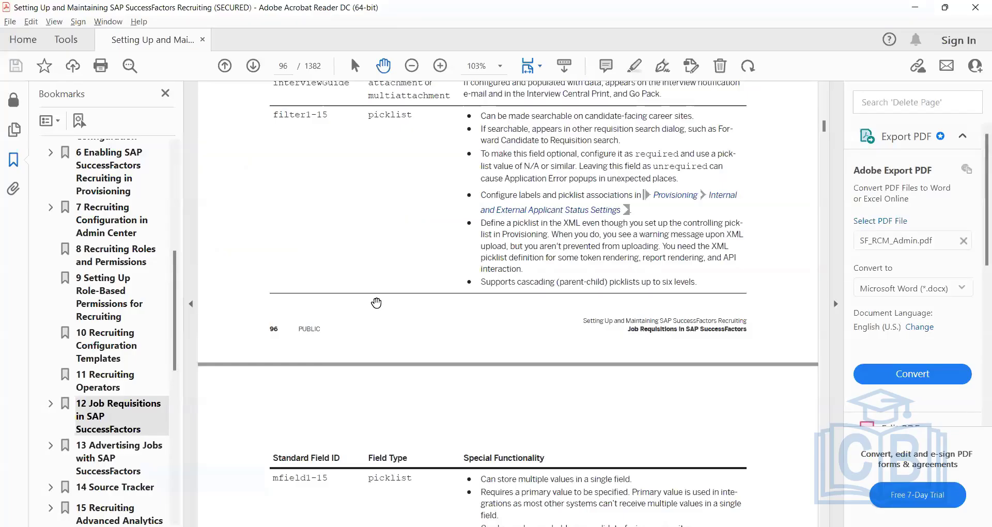
scroll(376, 304, "up", 15)
scroll(377, 304, "up", 5)
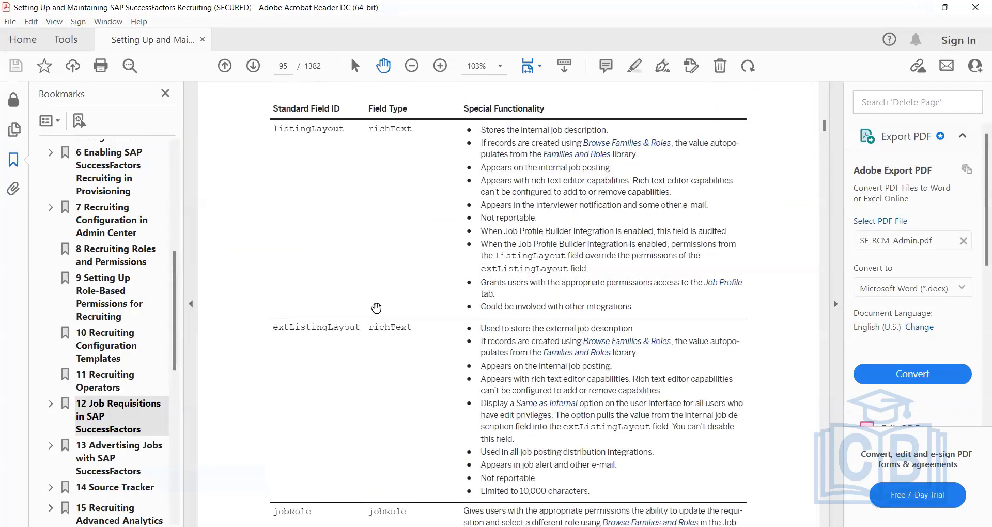
scroll(376, 305, "up", 10)
scroll(376, 308, "up", 5)
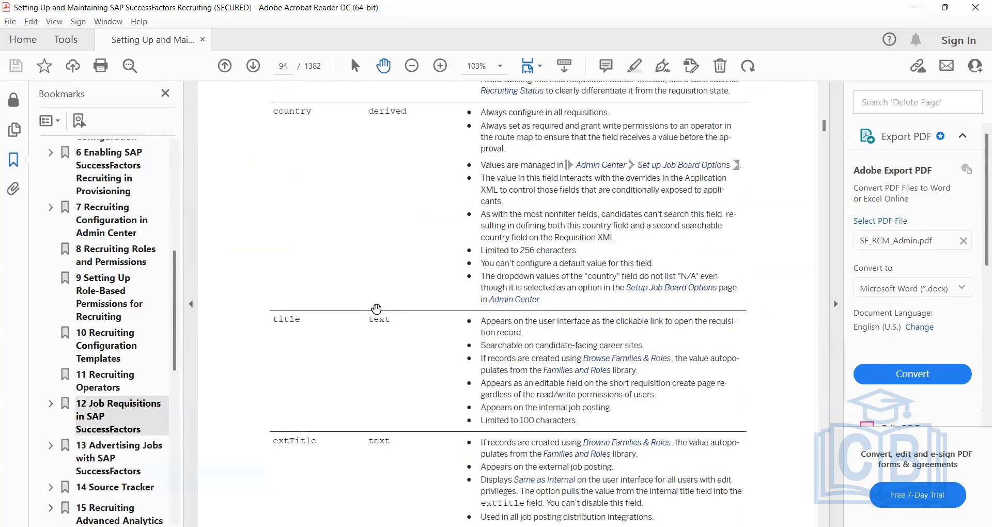
scroll(346, 294, "up", 7)
left_click(341, 299)
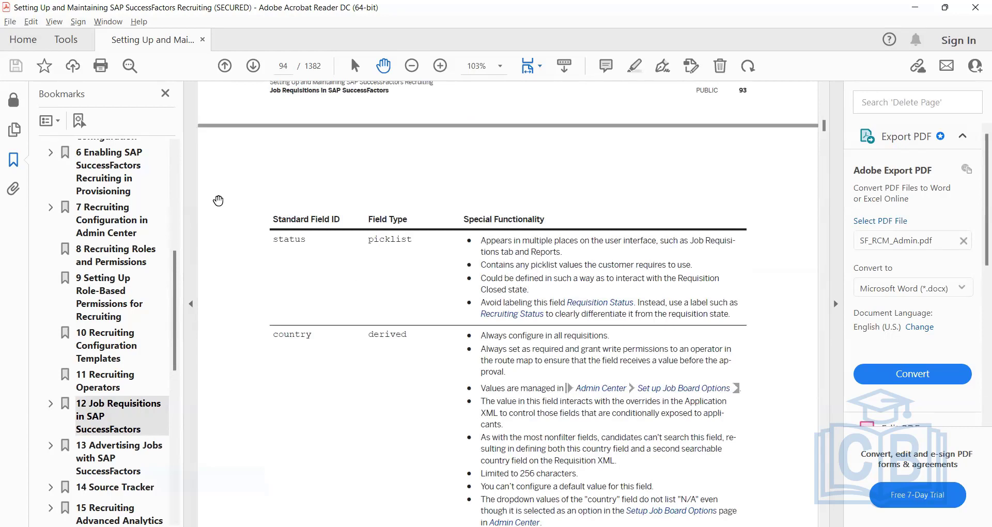
Return to the template and examine the "Requisition Status" text in the default and en_US field-label lines
key("alt+Tab")
left_click_drag(296, 197, 192, 197)
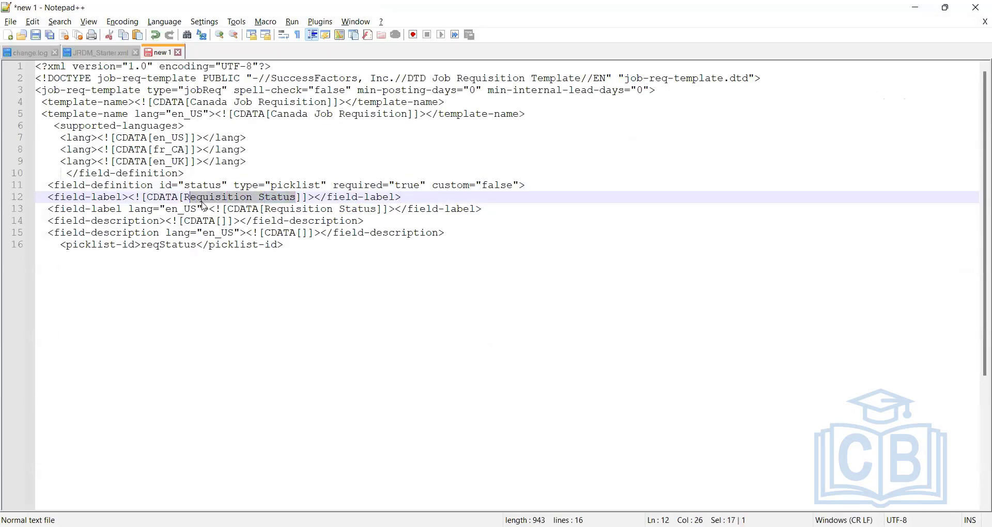
left_click(246, 209)
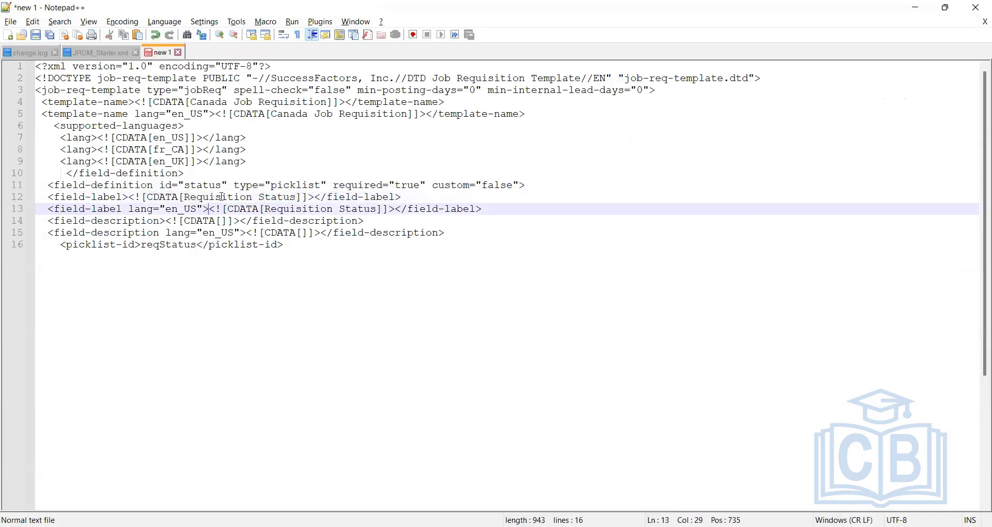
left_click(191, 185)
left_click(188, 198)
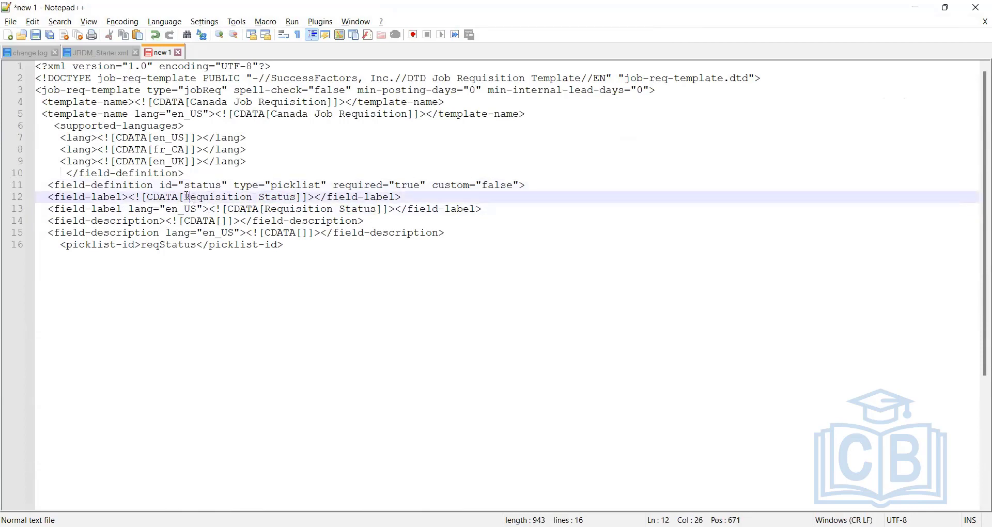
mouse_move(187, 197)
left_mouse_down()
mouse_move(295, 198)
mouse_move(189, 197)
left_mouse_up()
left_click(290, 207)
left_click(243, 211)
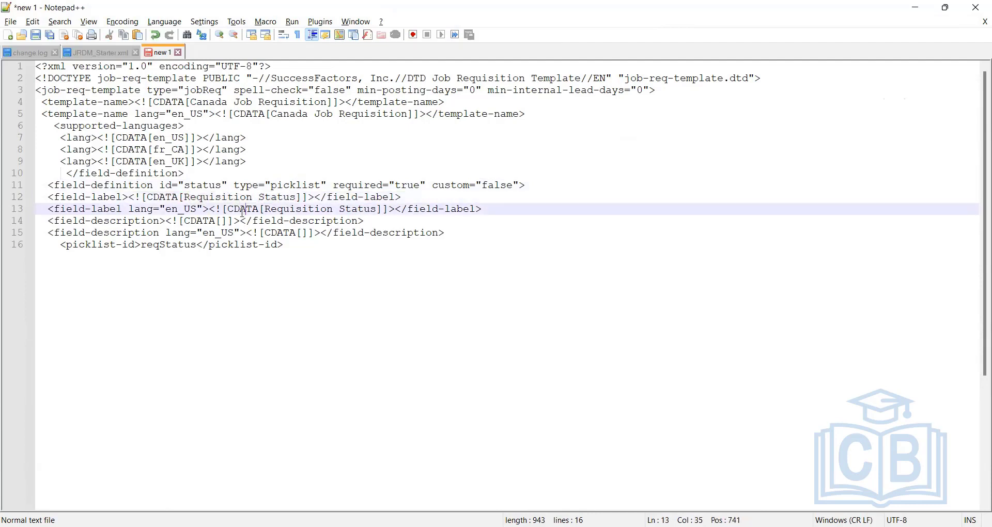
left_click(290, 199)
left_click(314, 209)
left_click(200, 211)
Duplicate the en_US field-label line onto a new line directly below it in the status definition
left_click(493, 211)
key("Return")
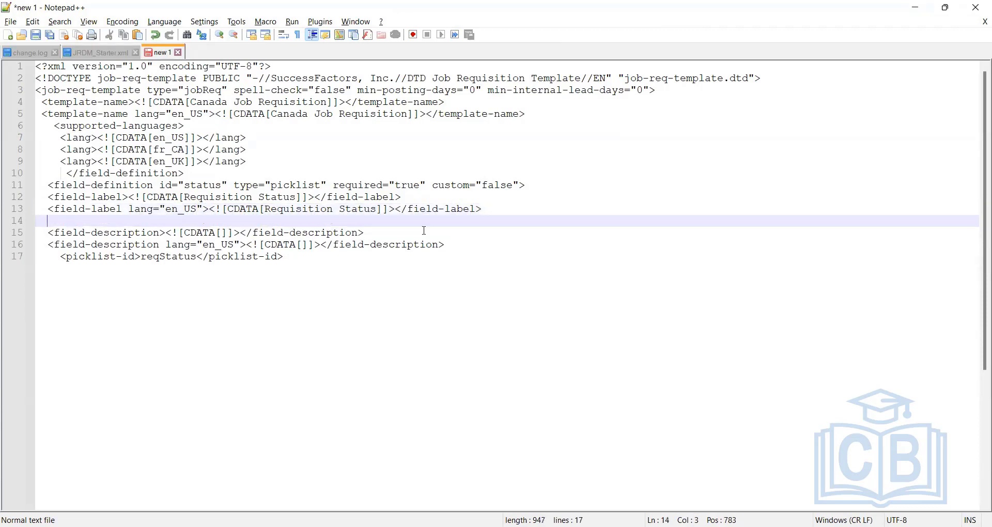
left_click_drag(482, 209, 29, 212)
key("ctrl+c")
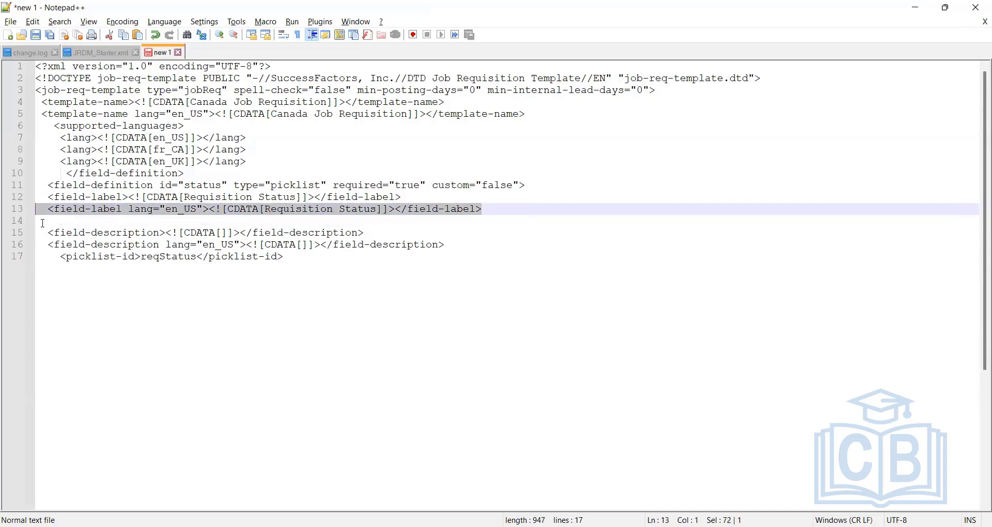
left_click(46, 222)
left_click(39, 222)
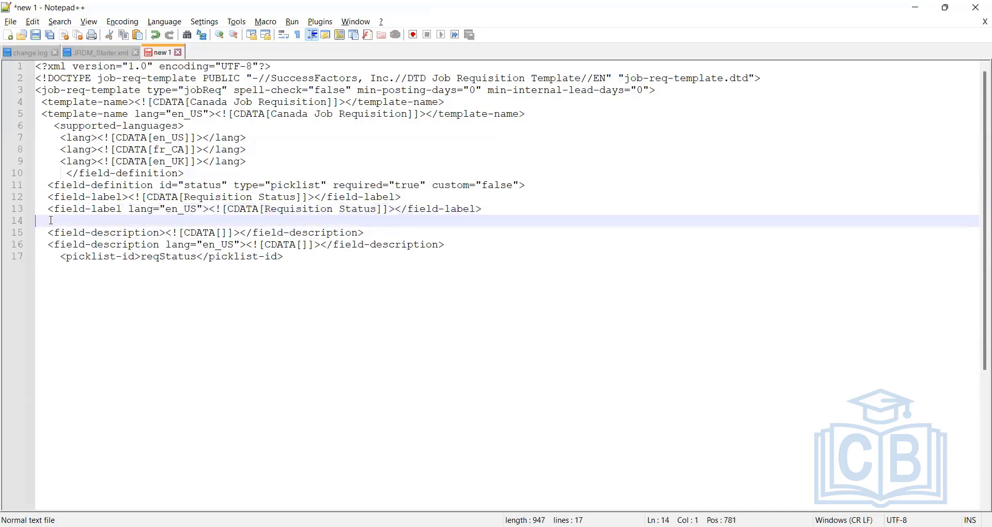
key("ctrl+v")
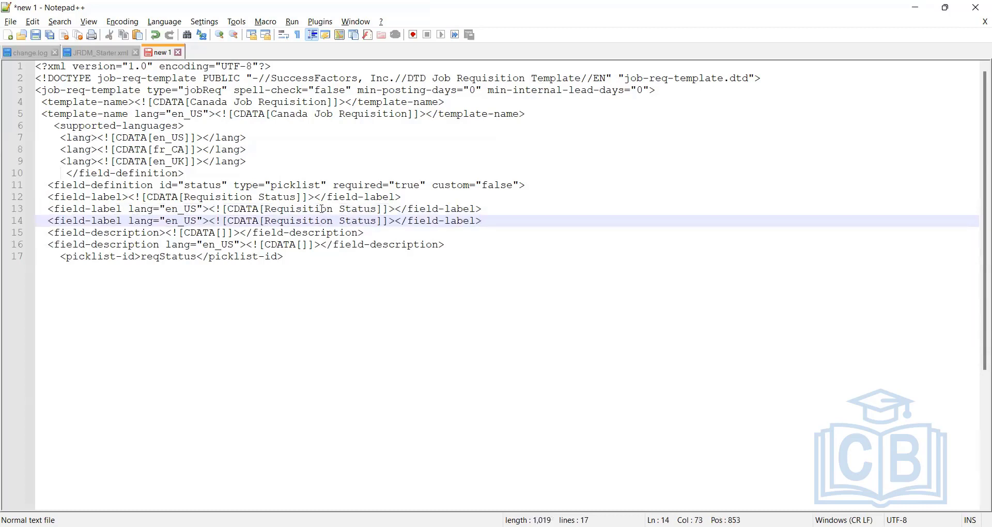
Replace the label text in the duplicated field-label line of the status definition with "Req status"
left_click(376, 222)
key("BackSpace")
key("BackSpace")
key("BackSpace")
key("BackSpace")
key("BackSpace")
key("BackSpace")
key("BackSpace")
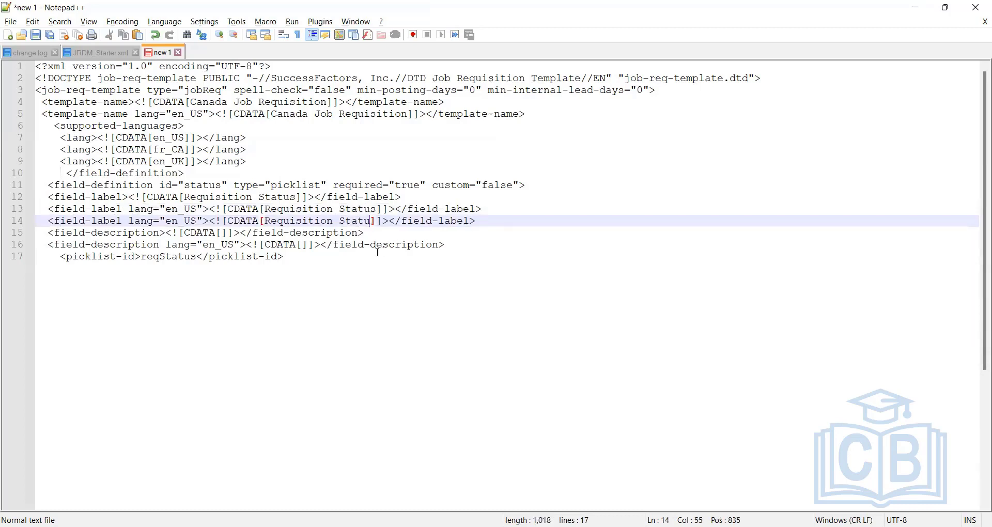
key("BackSpace")
key("BackSpace")
key("BackSpace")
key("BackSpace")
key("BackSpace")
key("BackSpace")
key("BackSpace")
key("BackSpace")
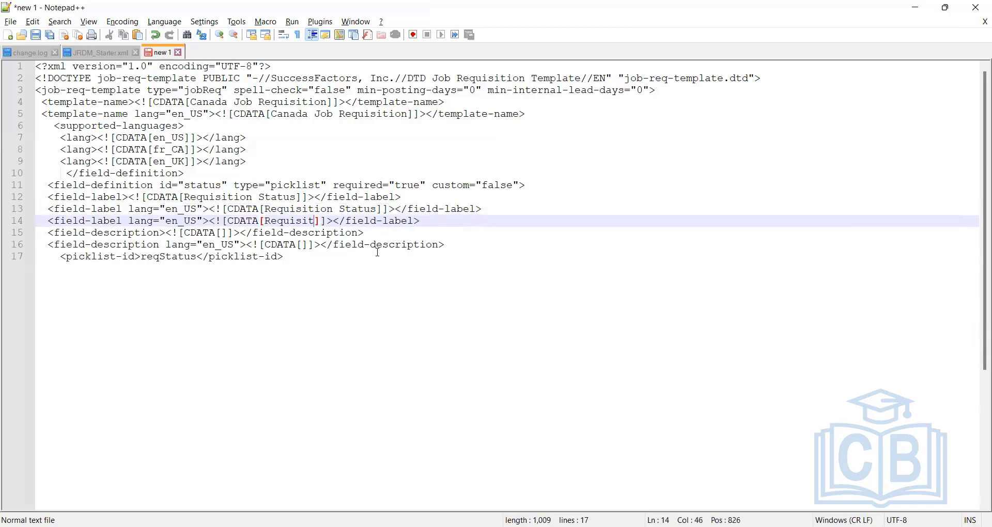
type("status")
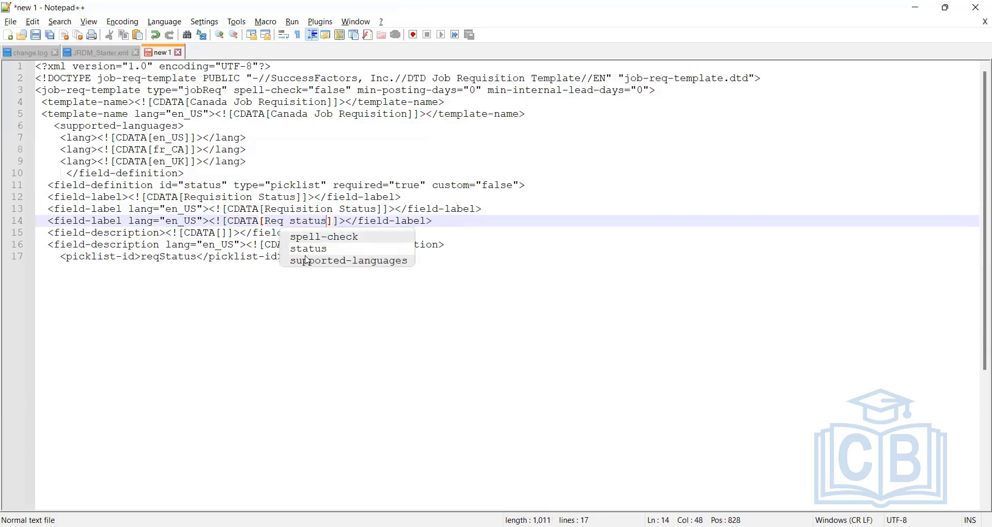
Change the lang attribute of the "Req status" field-label line to en_UK
left_click(198, 221)
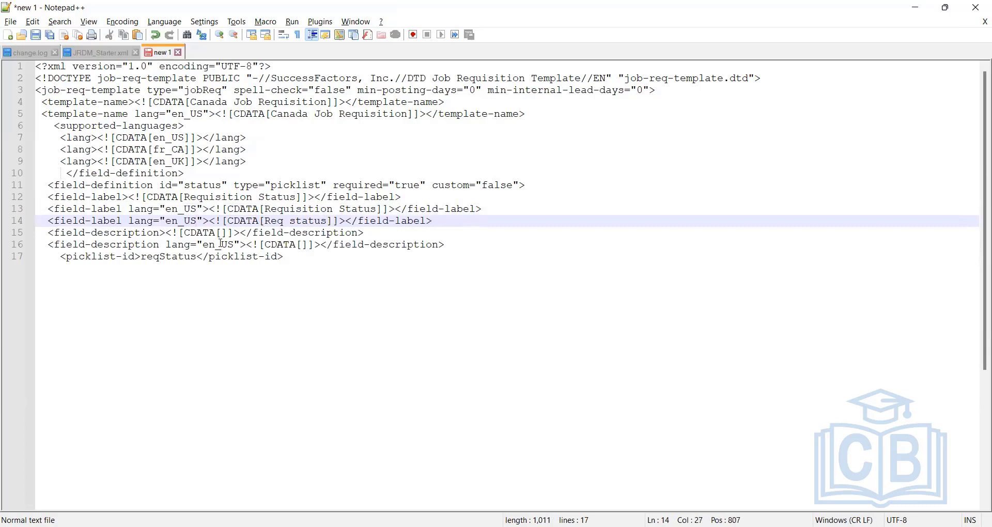
key("BackSpace")
type("K")
left_click(298, 221)
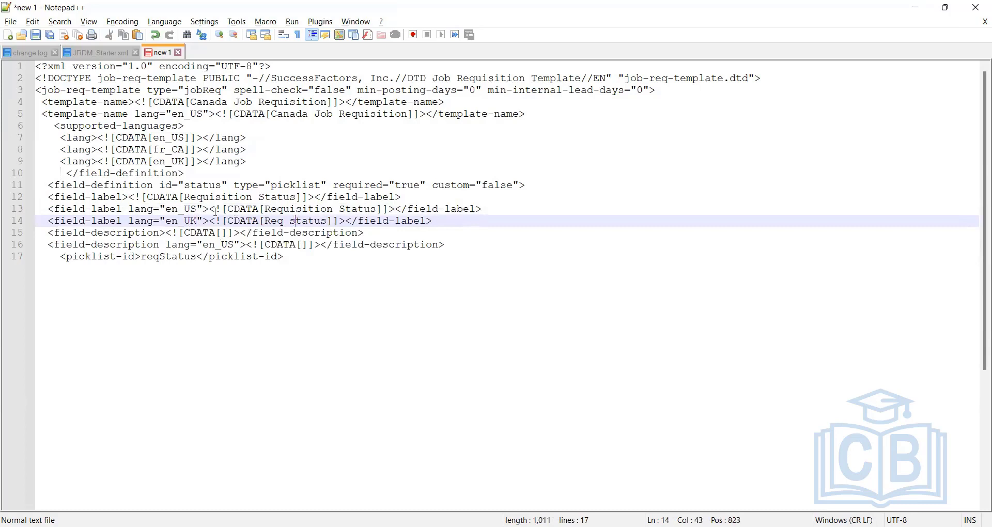
Duplicate the en_UK field-label line onto a new line directly below it
left_click(437, 219)
key("Return")
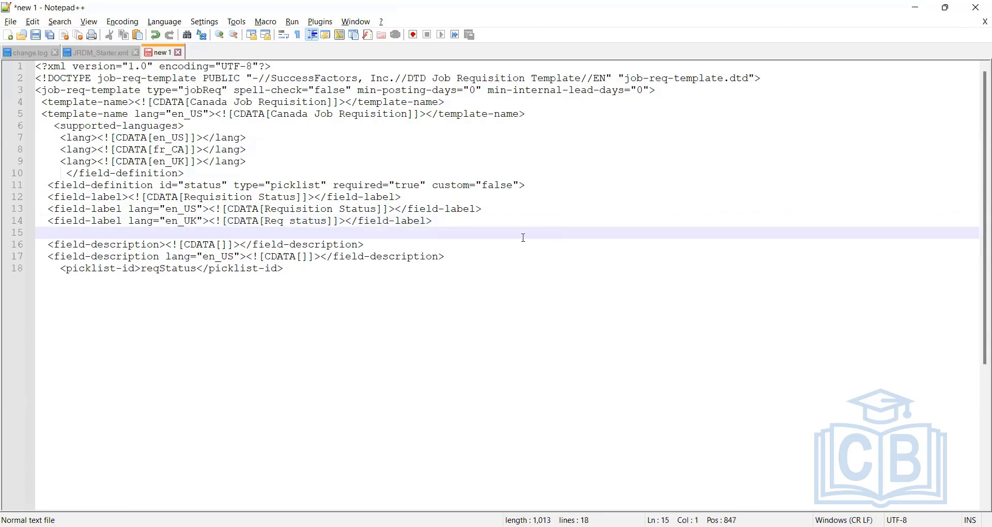
left_click_drag(444, 220, 36, 222)
key("ctrl+c")
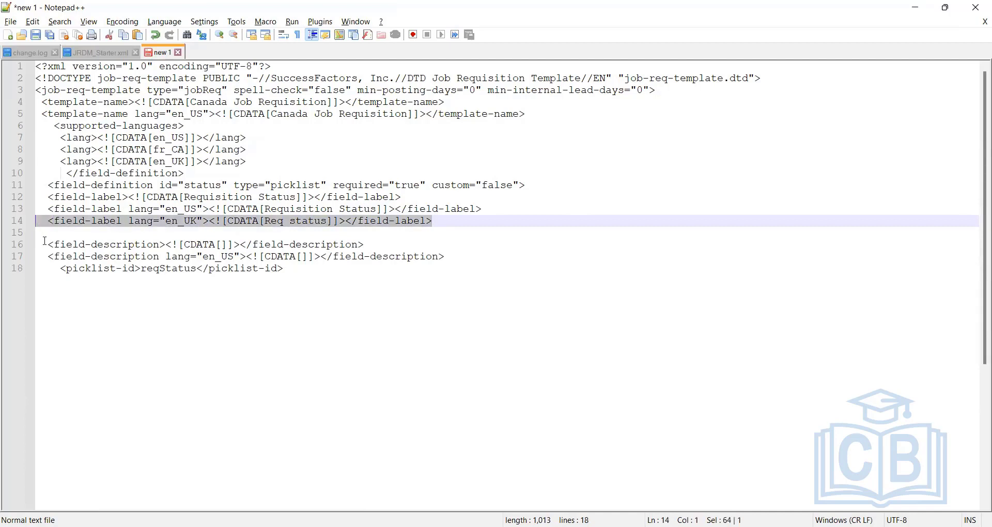
left_click(40, 235)
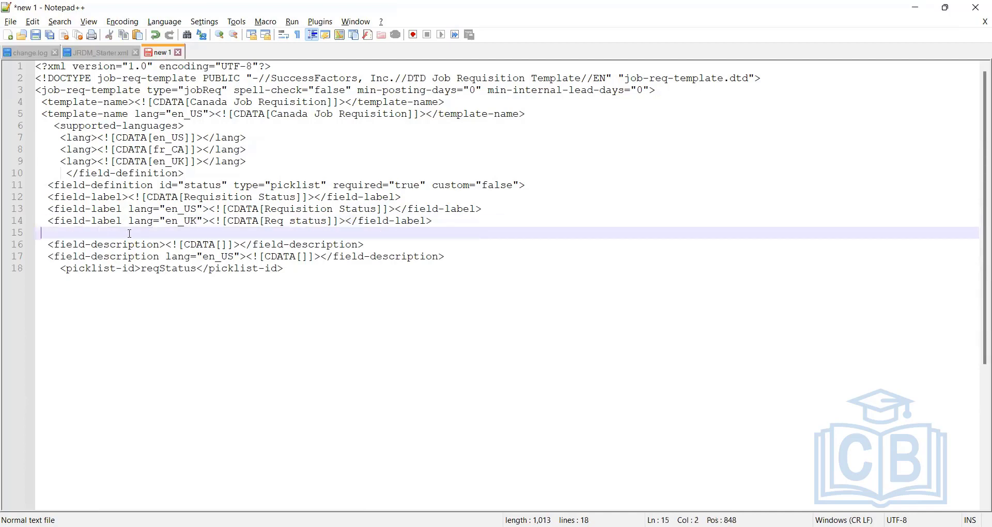
key("ctrl+v")
Clear the "Req status" text from the second en_UK field-label line, leaving its CDATA brackets empty
left_click(334, 232)
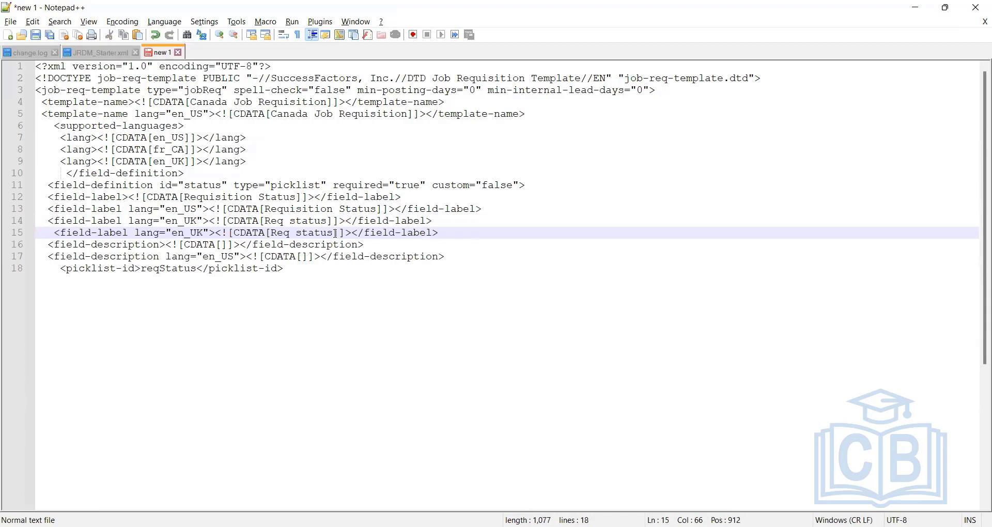
left_click(279, 225, "shift")
left_click(273, 233, "shift")
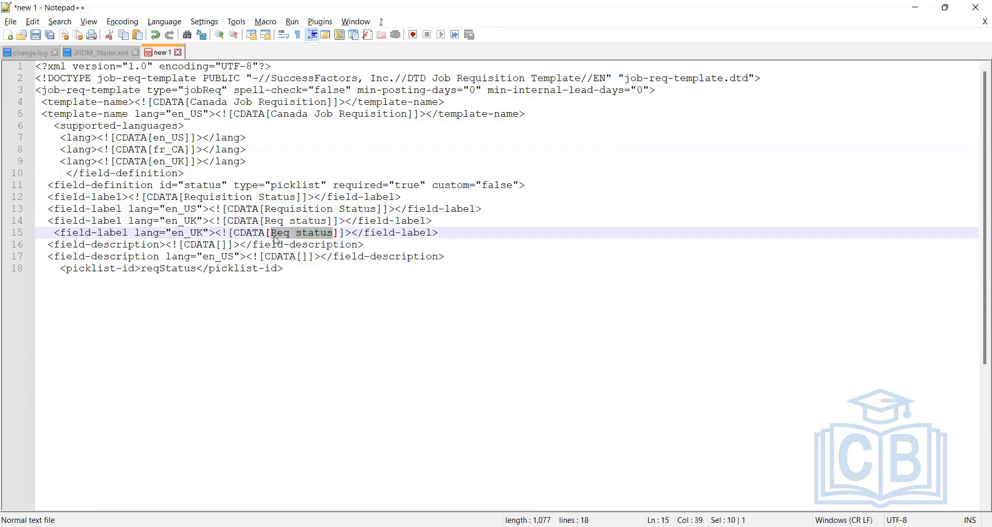
key("Delete")
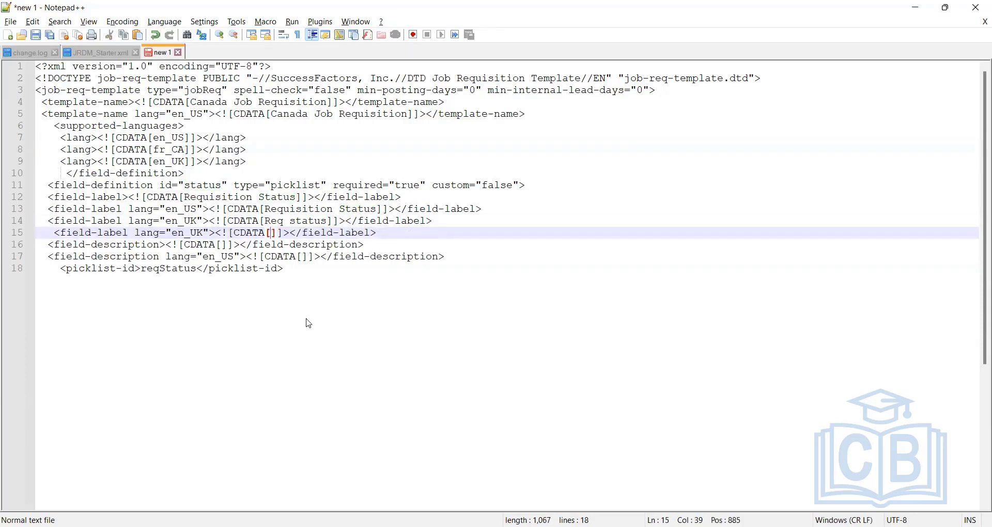
key("ctrl+v")
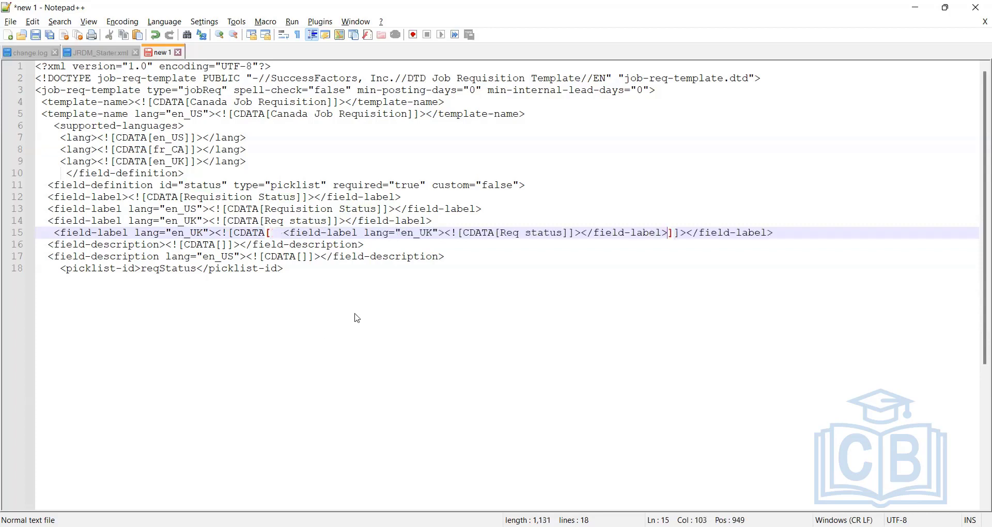
key("ctrl+z")
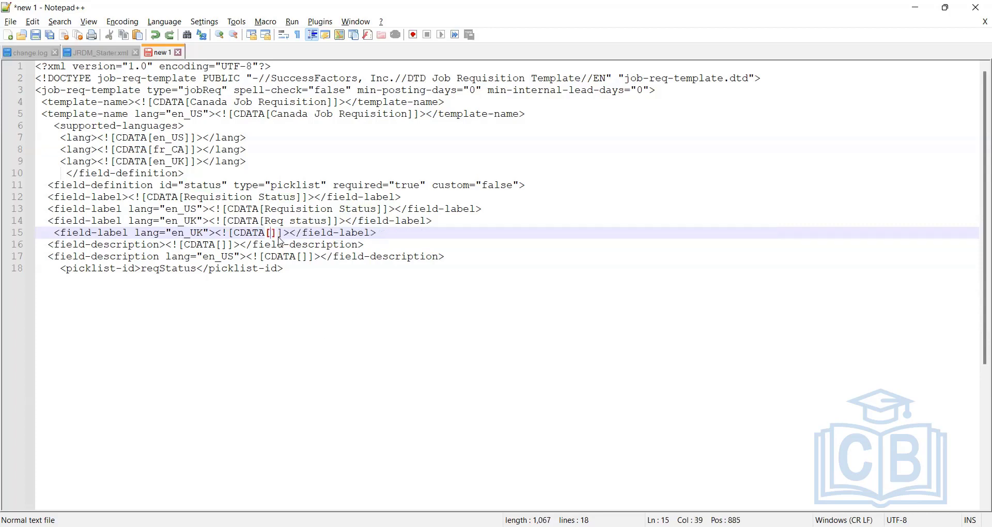
double_click(286, 224)
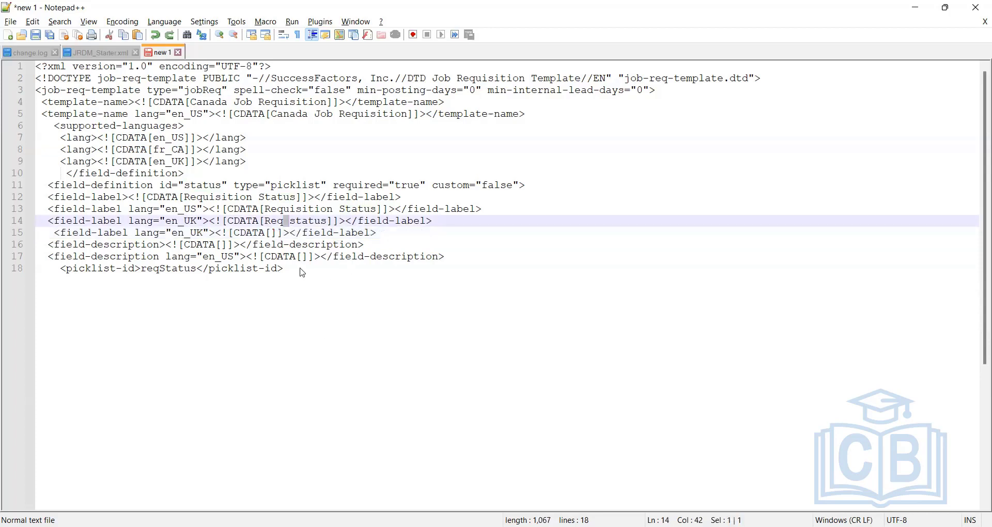
Examine the picklist-id line of the status definition and its reqStatus value
left_click(303, 274)
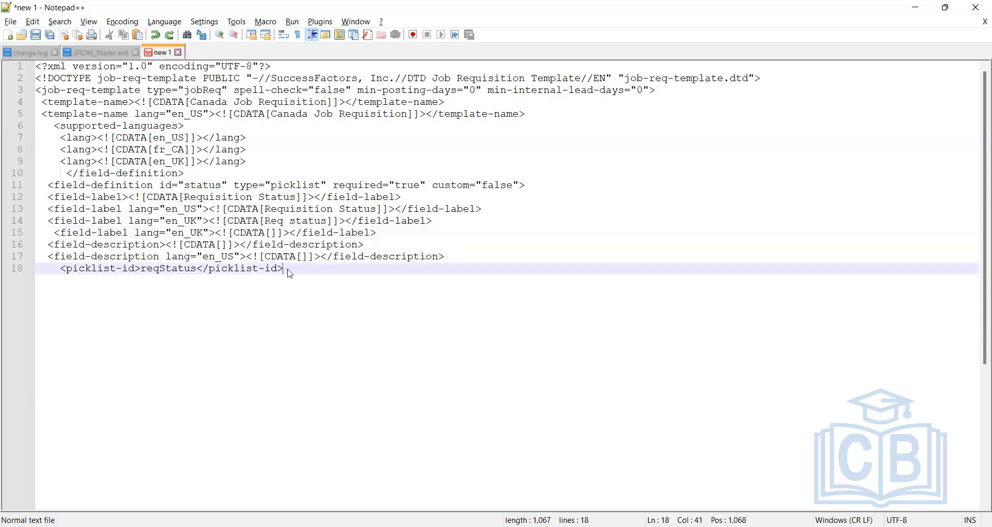
left_click(38, 274, "shift")
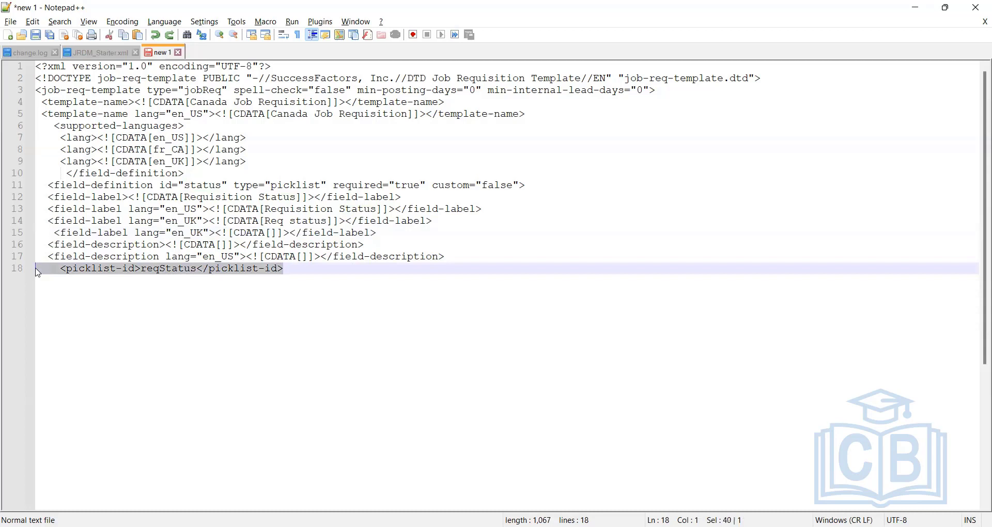
left_click(178, 273)
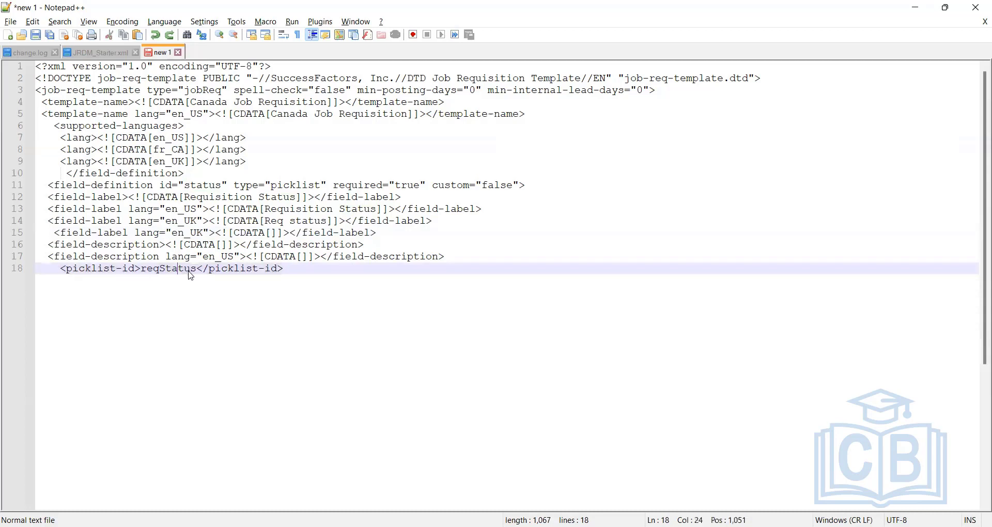
double_click(169, 278)
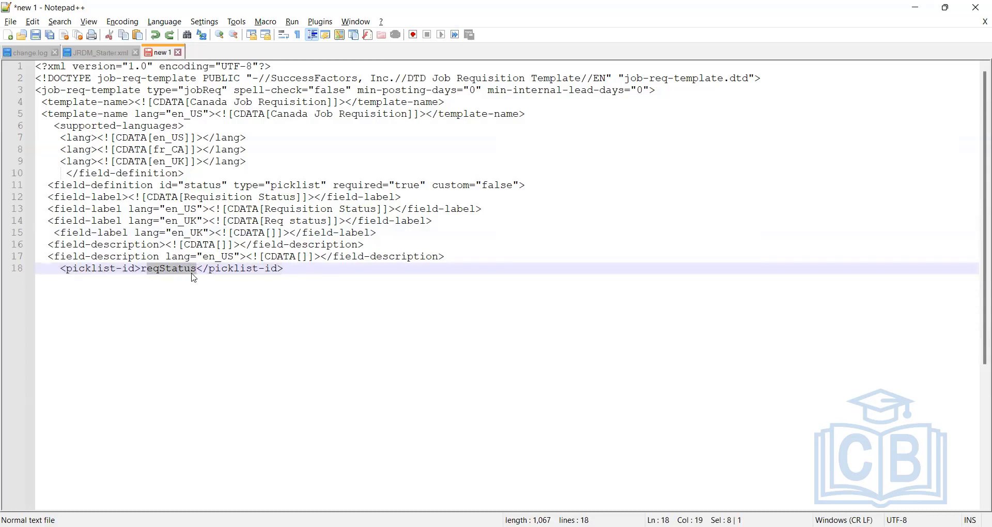
key("End")
left_click_drag(197, 272, 142, 282)
key("End")
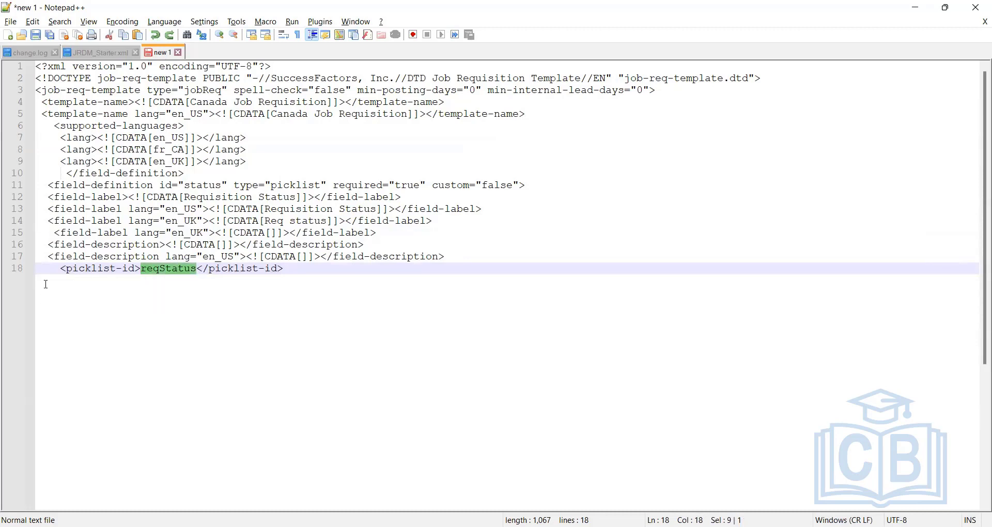
key("End")
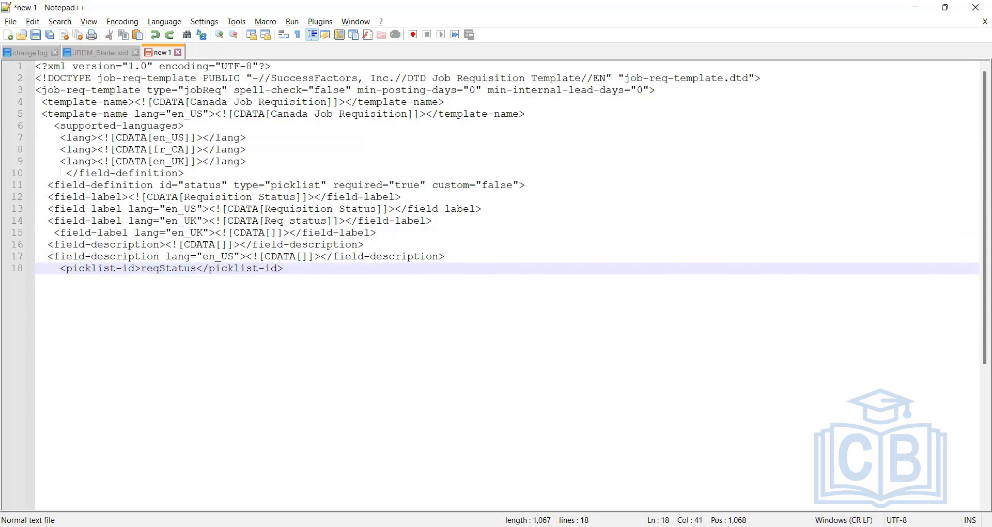
Select the id value of the Requisition ID field definition in JRDM_Starter.xml and go to the id row in the admin guide
key("alt+Tab")
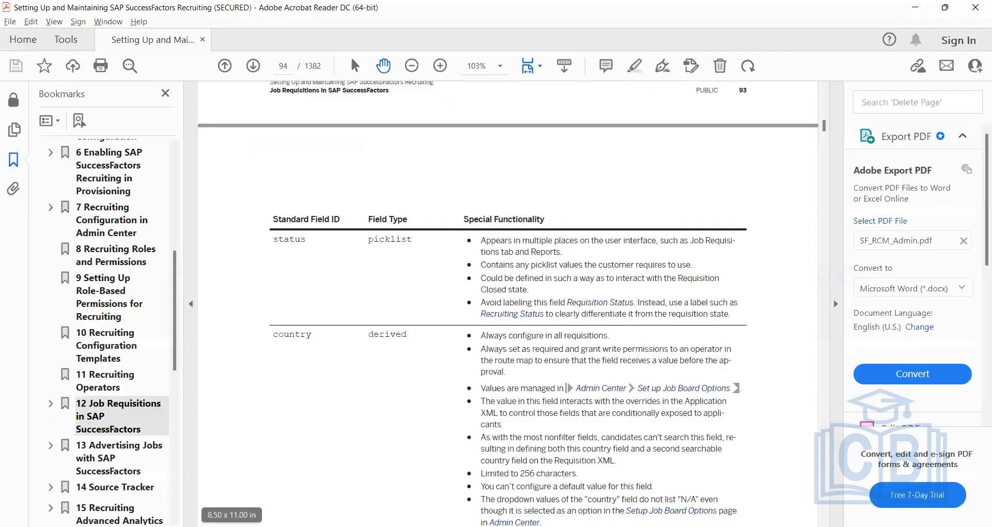
key("alt+Tab")
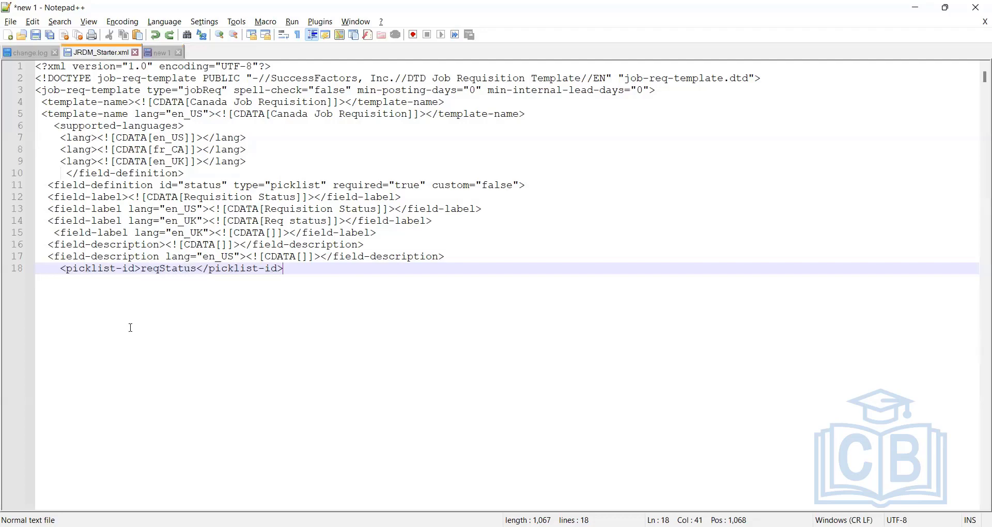
left_click(465, 303)
scroll(204, 267, "down", 2)
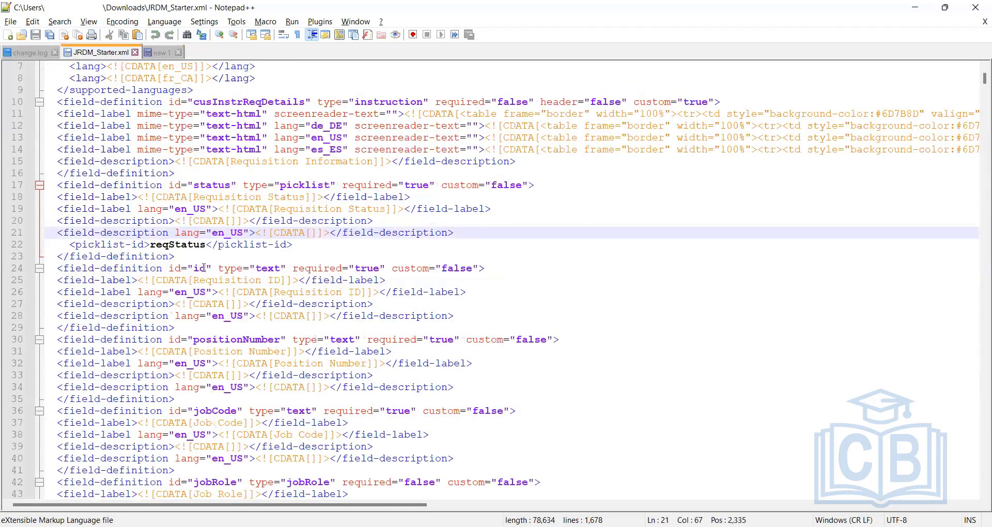
double_click(204, 267)
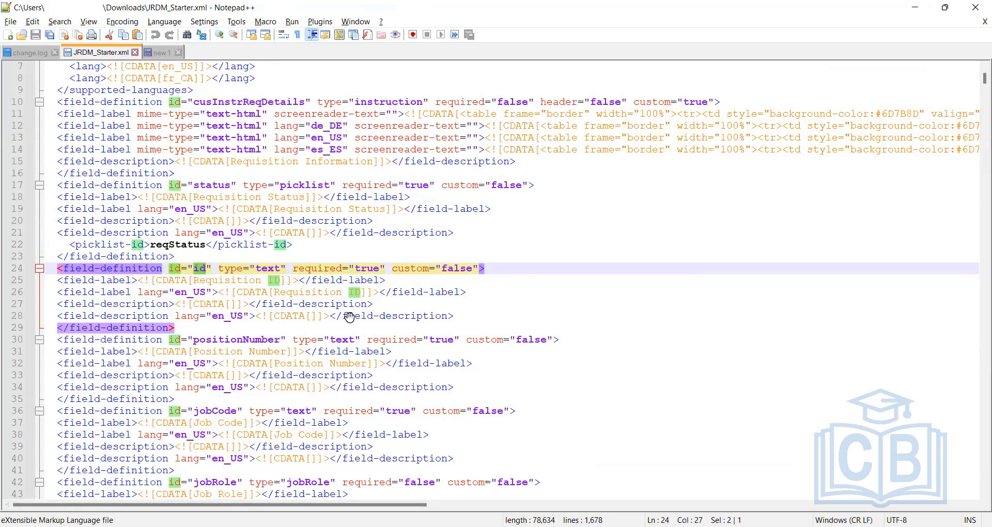
key("alt+Tab")
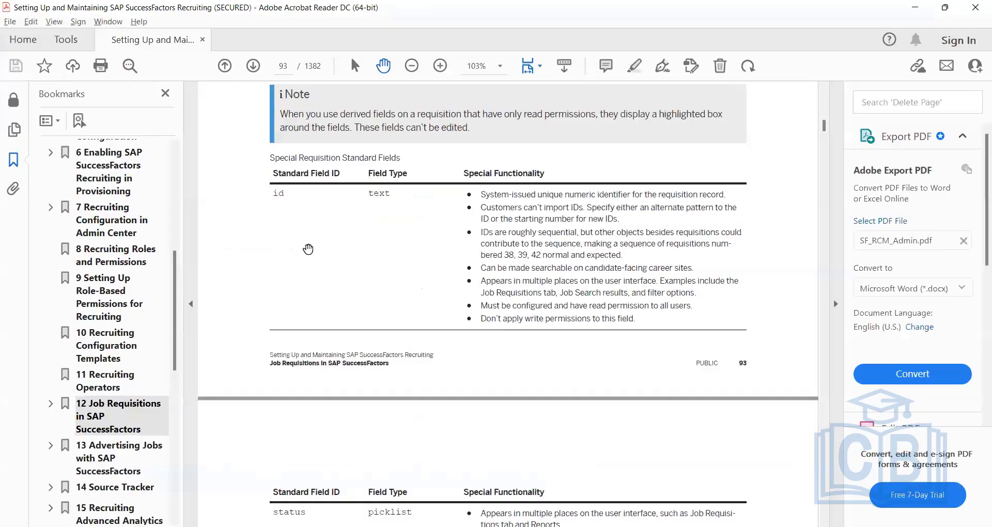
Check the id field and its field type in the Special Requisition Standard Fields table of the PDF guide
scroll(284, 270, "up", 3)
left_click_drag(285, 268, 377, 271)
left_click(377, 271)
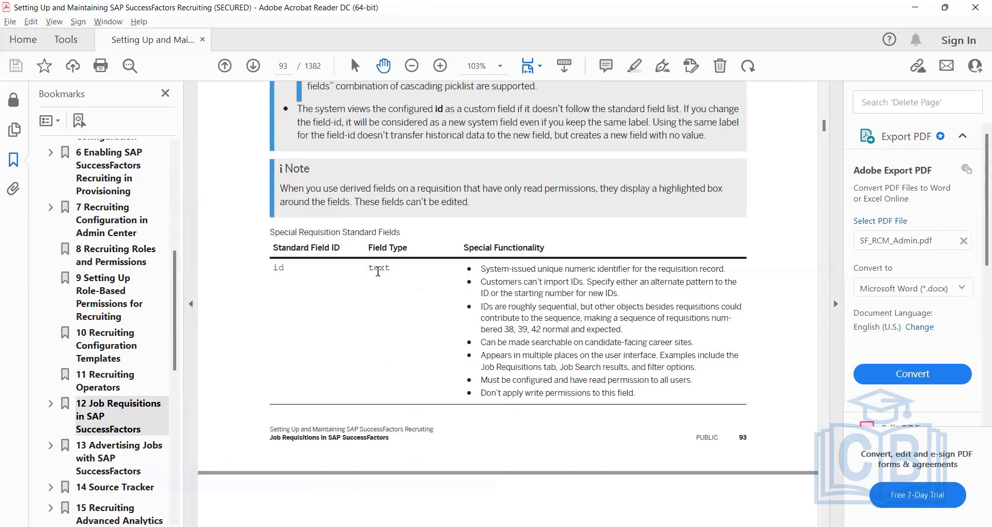
Switch to Notepad++ and copy the status closing tag plus the id field definition from JRDM_Starter.xml to the end of new 1
key("alt+Tab")
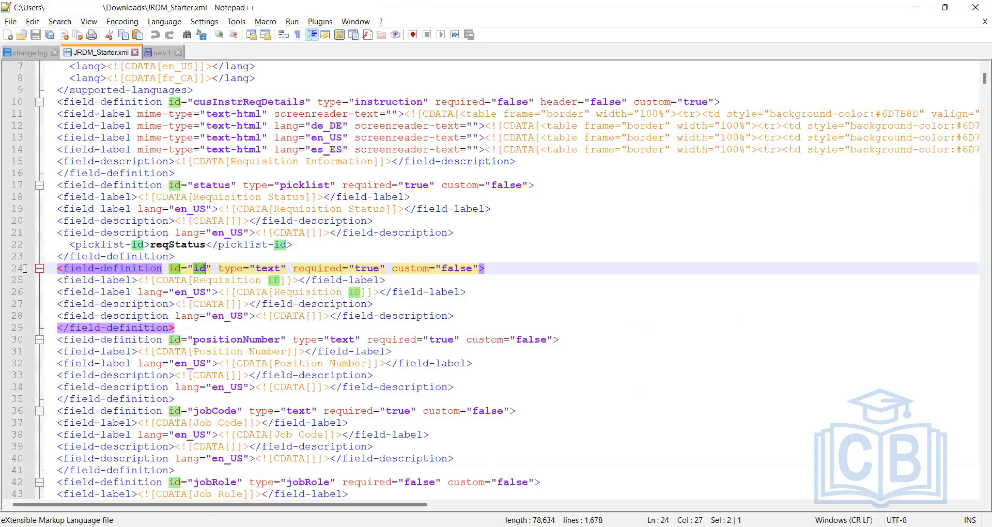
left_click_drag(455, 316, 24, 262)
key("ctrl+c")
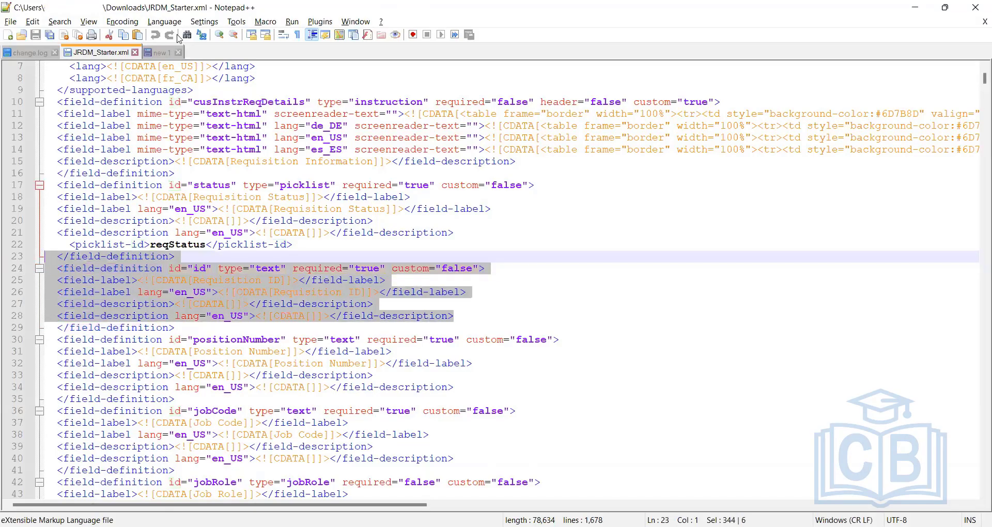
left_click(166, 52)
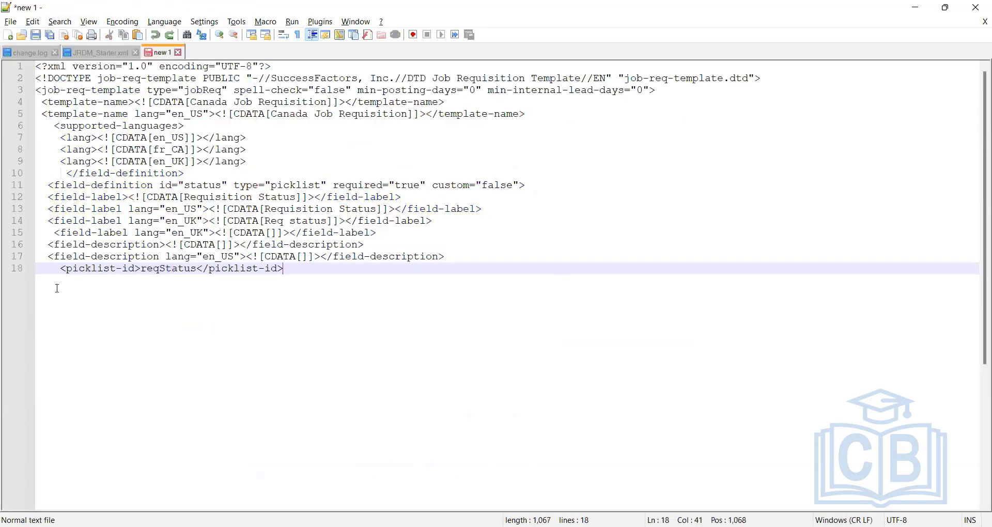
key("Return")
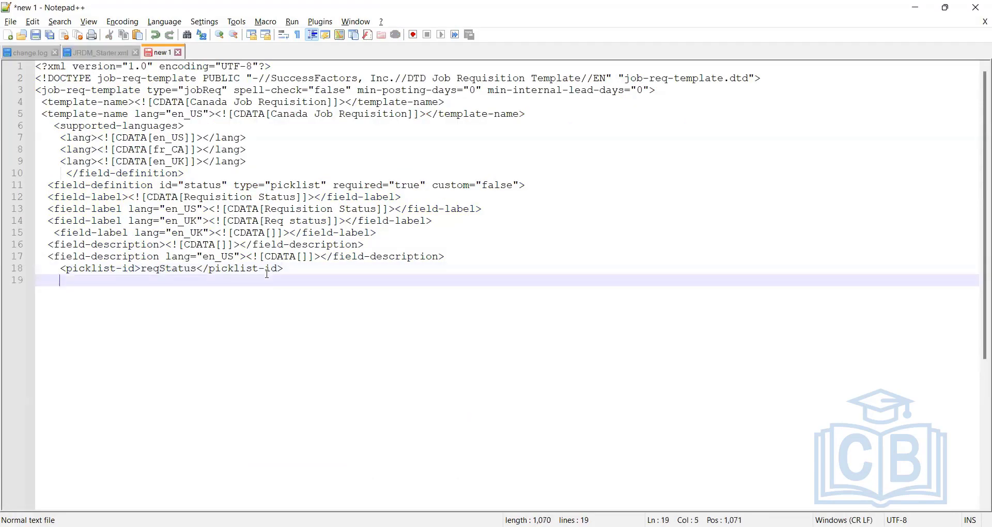
key("ctrl+v")
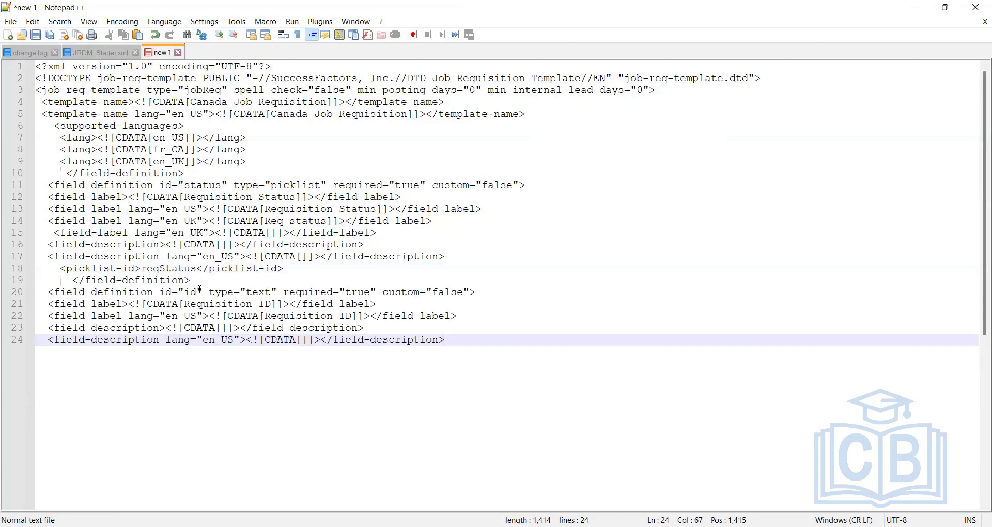
Review the id, type, required and custom attributes of the pasted id field definition, comparing the type with the PDF guide
left_click_drag(199, 292, 185, 292)
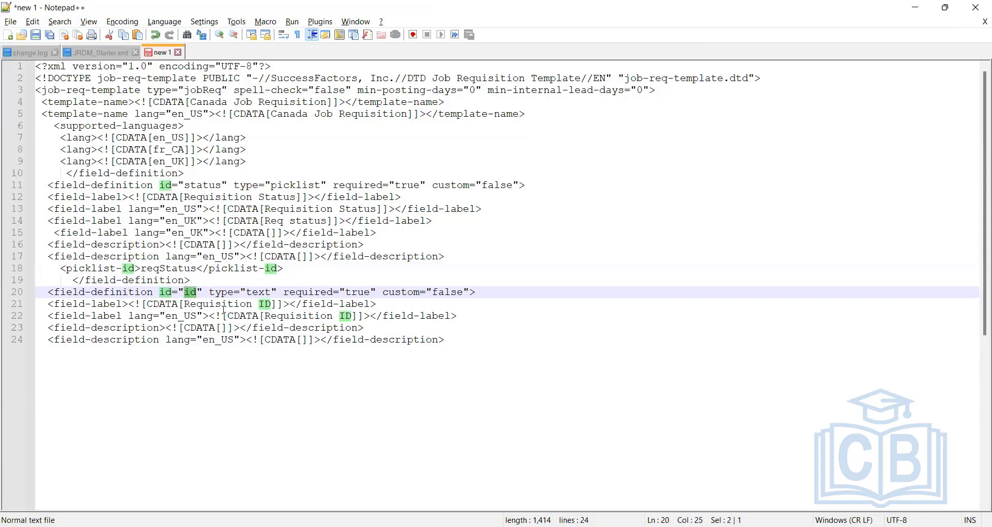
double_click(254, 293)
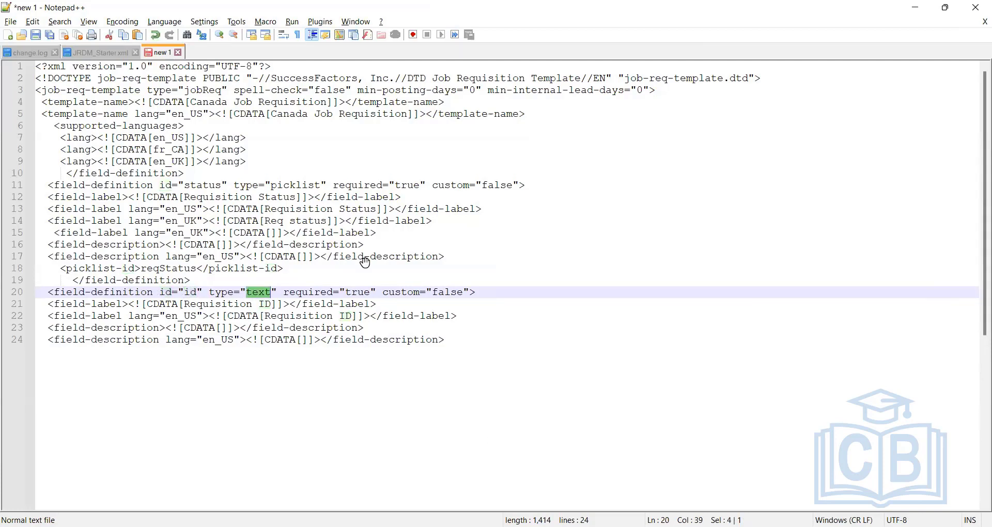
key("alt+Tab")
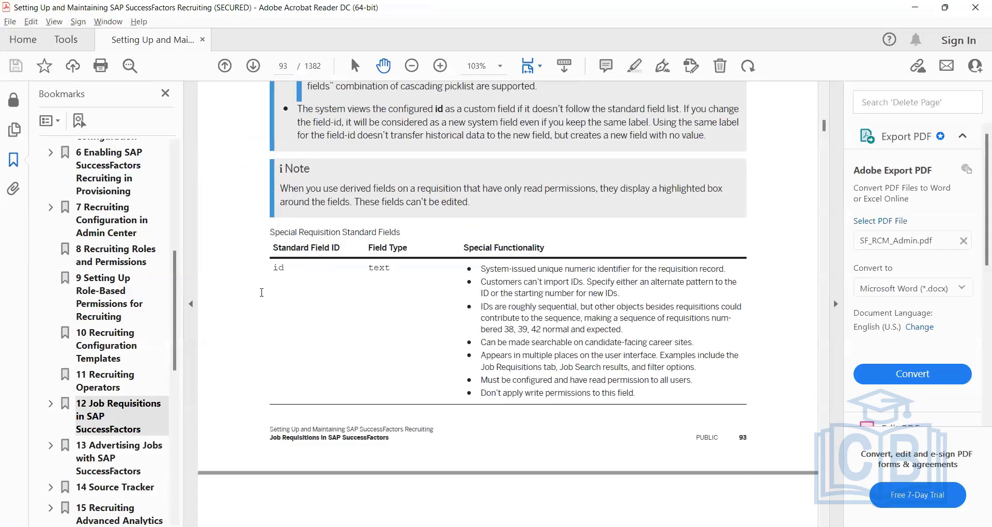
key("alt+Tab")
left_click(269, 293)
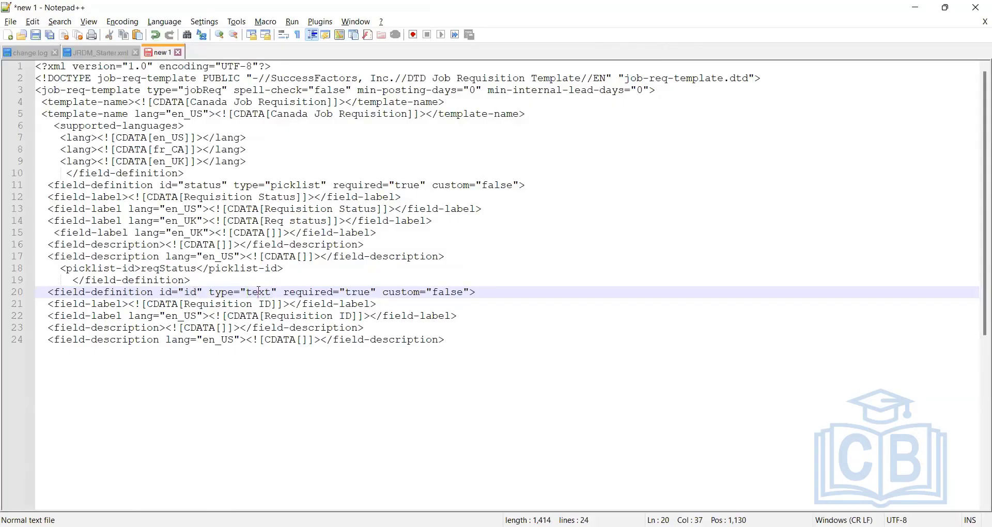
left_click_drag(272, 293, 249, 292)
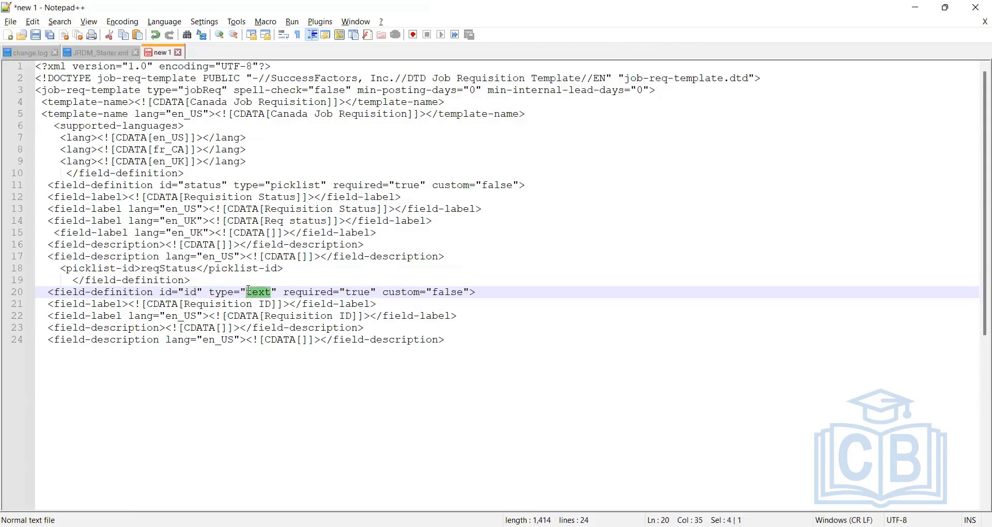
double_click(348, 293)
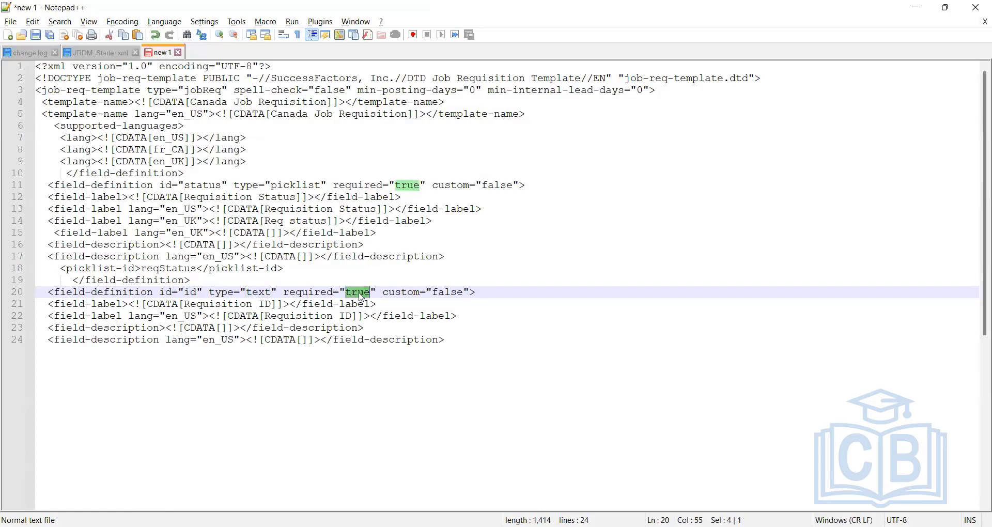
left_click(445, 294)
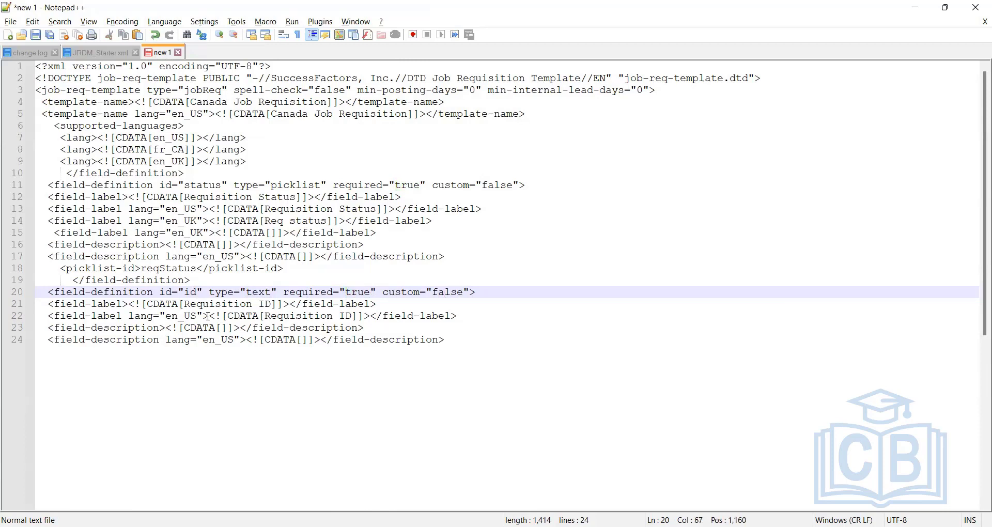
double_click(435, 293)
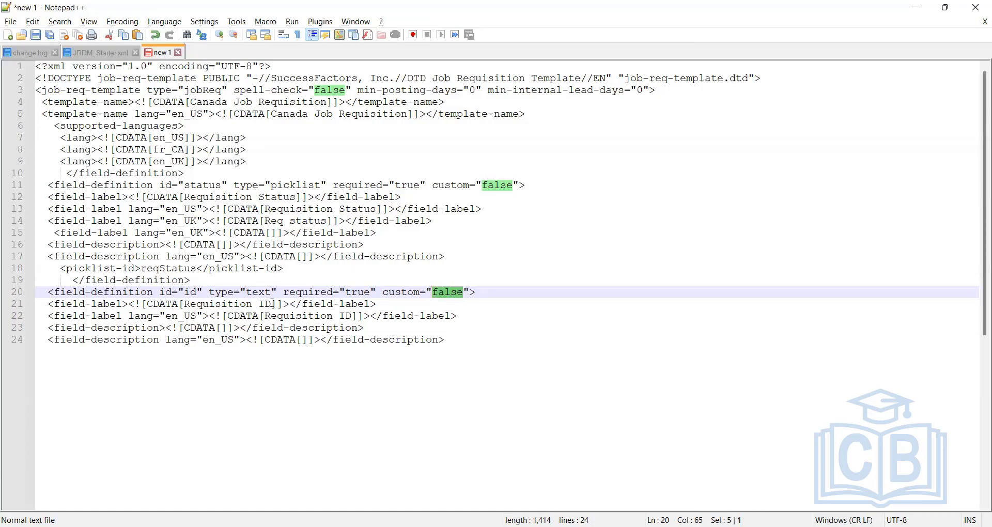
Shorten the default label of the id field definition to "Req ID"
left_click_drag(271, 306, 202, 308)
left_click(215, 307)
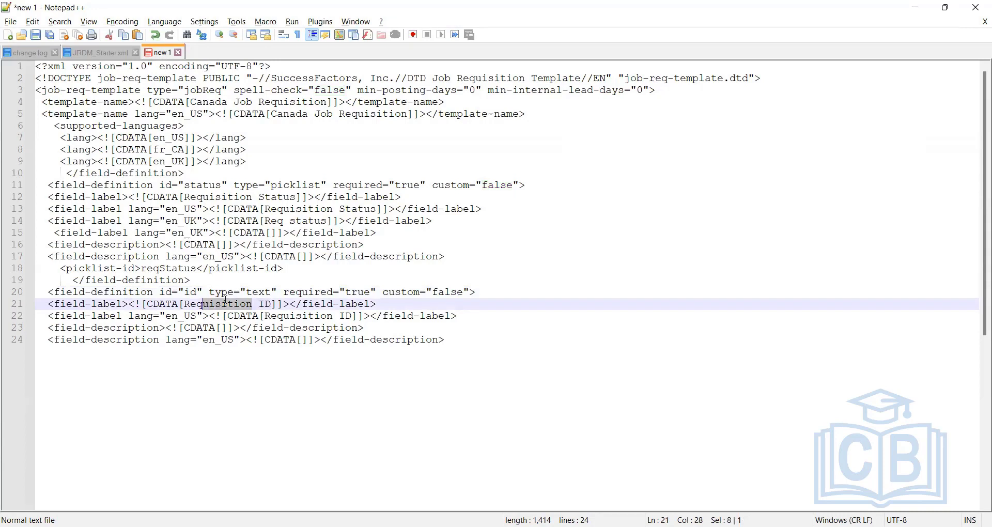
key("Delete")
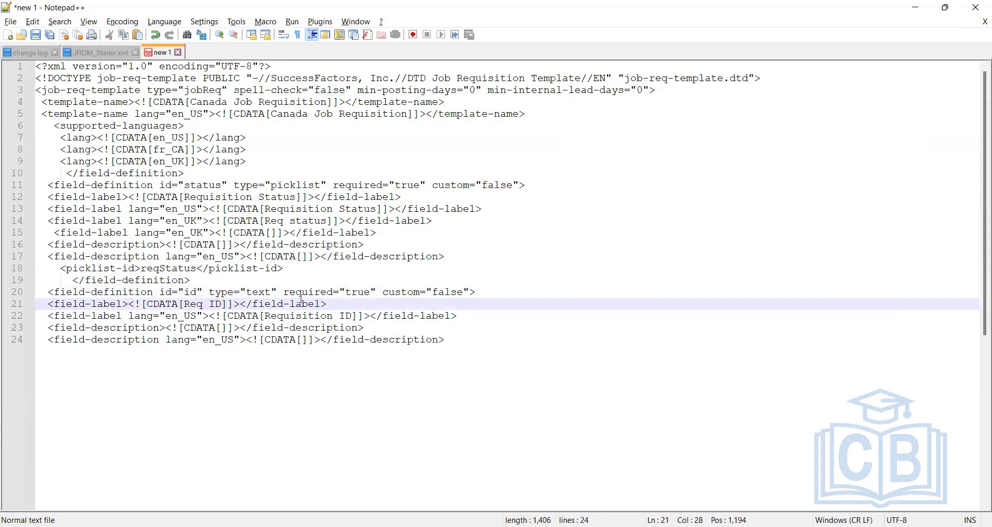
Copy the en_UK "Req status" label line to a new line below the id field's en_US label
left_click(465, 316)
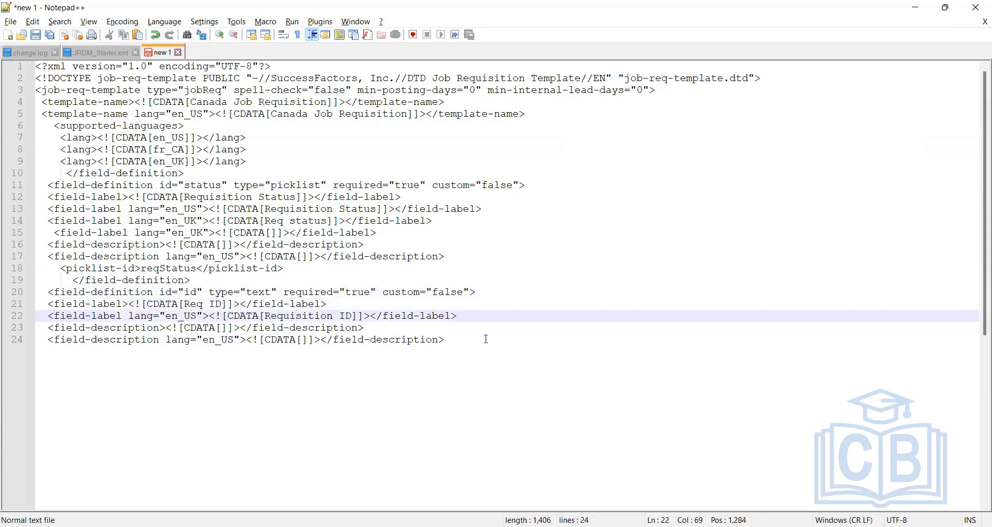
key("Return")
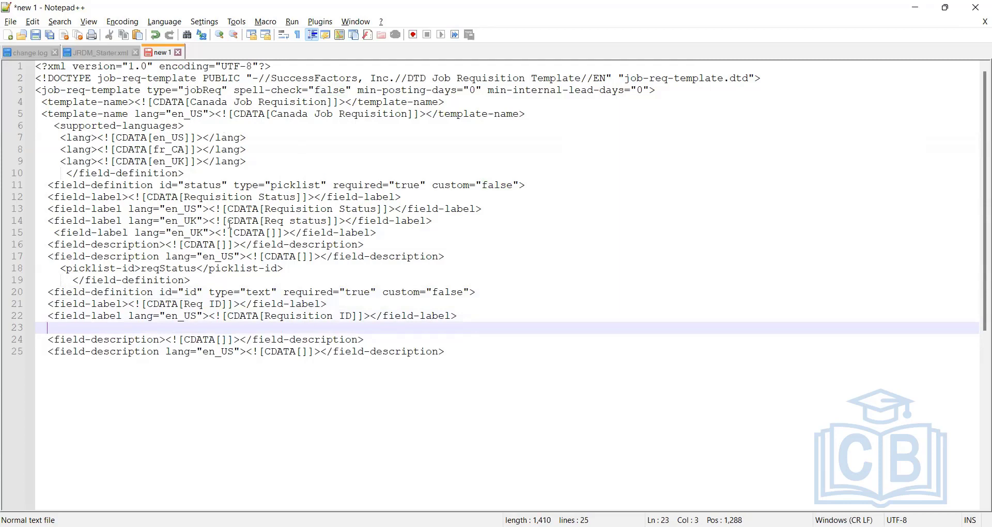
left_click_drag(436, 224, 19, 227)
key("ctrl+c")
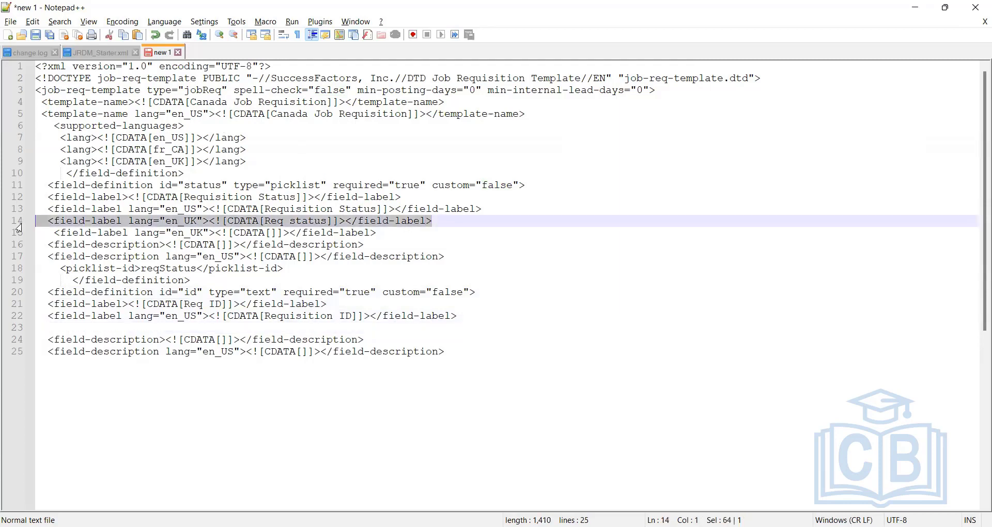
left_click(46, 324)
key("ctrl+v")
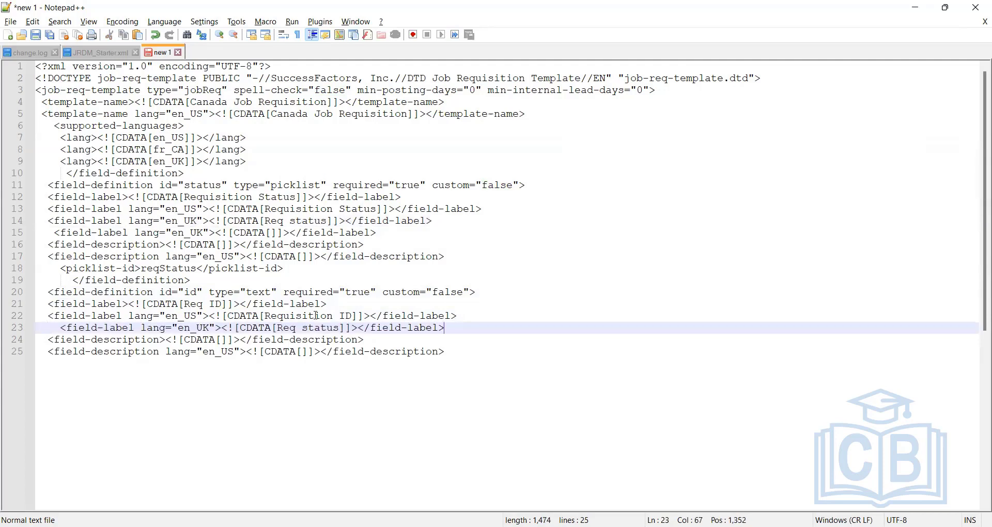
Highlight the label text in the id field's en_UK line and return to the end of the document
left_click(342, 330)
key("ctrl+shift+Left")
key("shift+Left")
key("shift+Left")
key("shift+Left")
key("shift+Left")
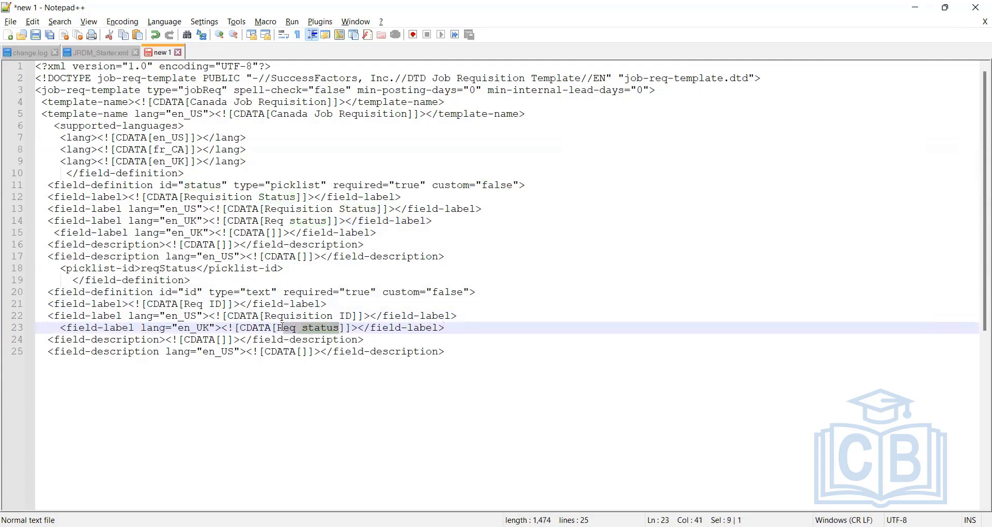
key("ctrl+End")
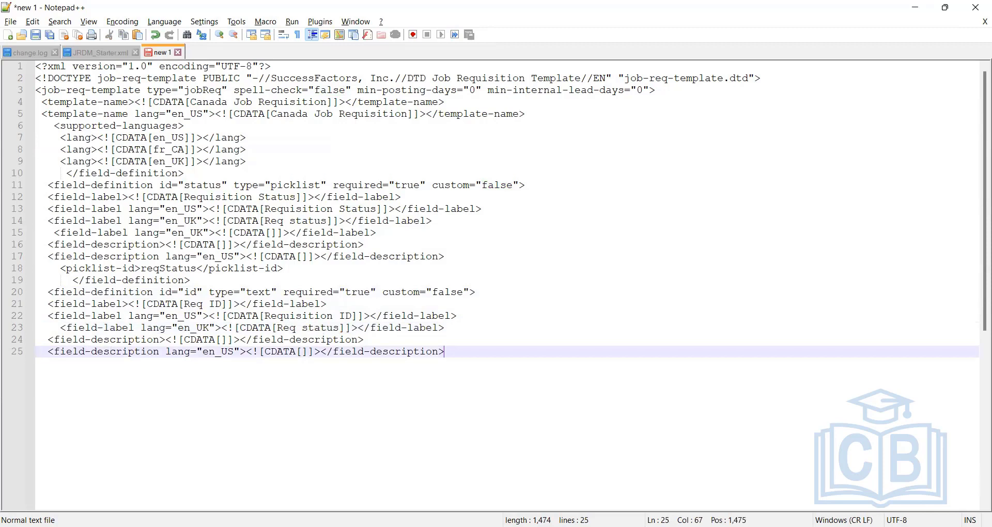
Examine the field definitions that follow Requisition ID in JRDM_Starter.xml
left_click(98, 55)
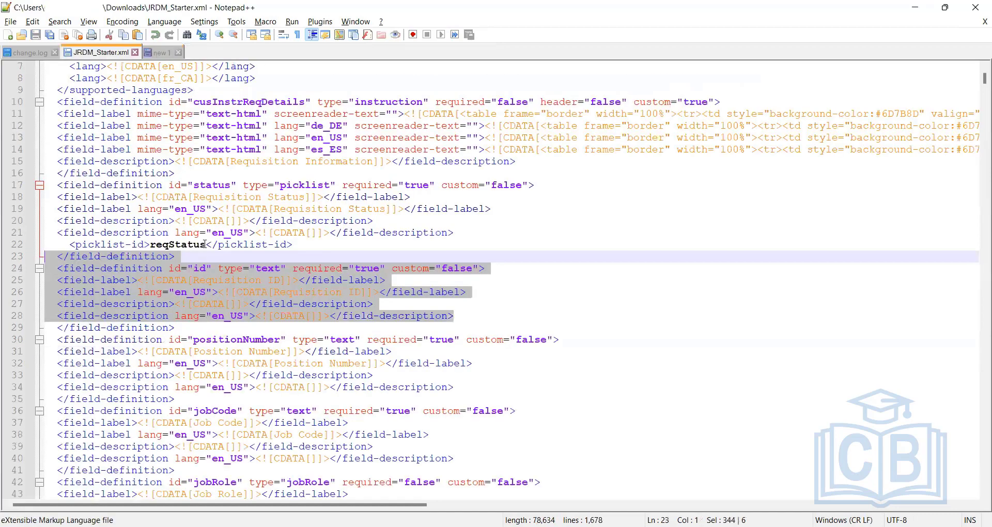
scroll(240, 127, "down", 5)
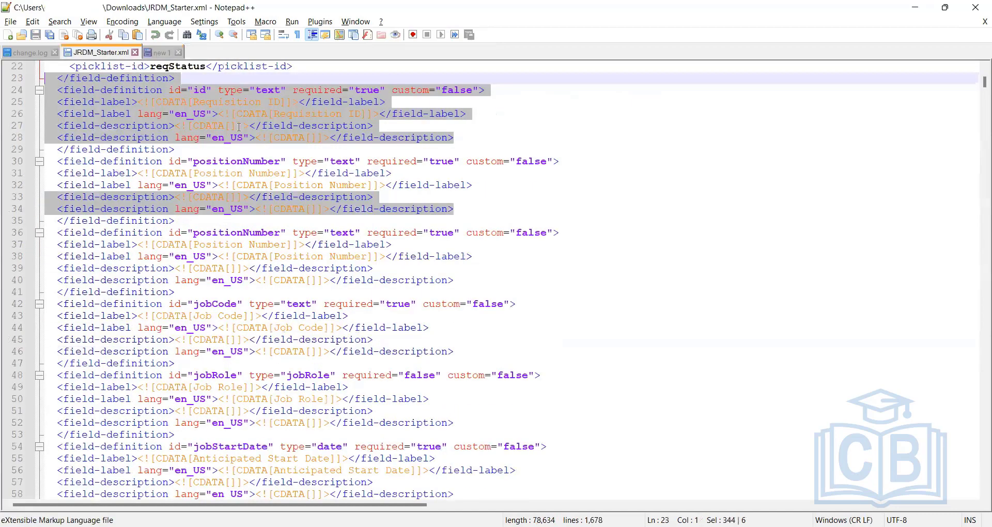
scroll(239, 127, "down", 2)
scroll(381, 191, "down", 8)
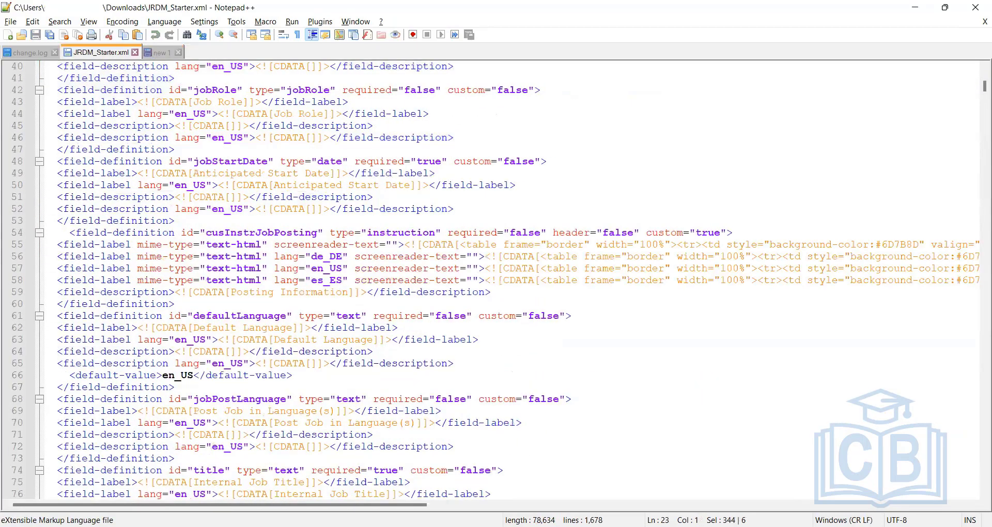
Switch to the PDF guide in Acrobat Reader and examine the standard field IDs, types and special functionality on pages 93 to 98
key("alt+Tab")
scroll(299, 335, "down", 10)
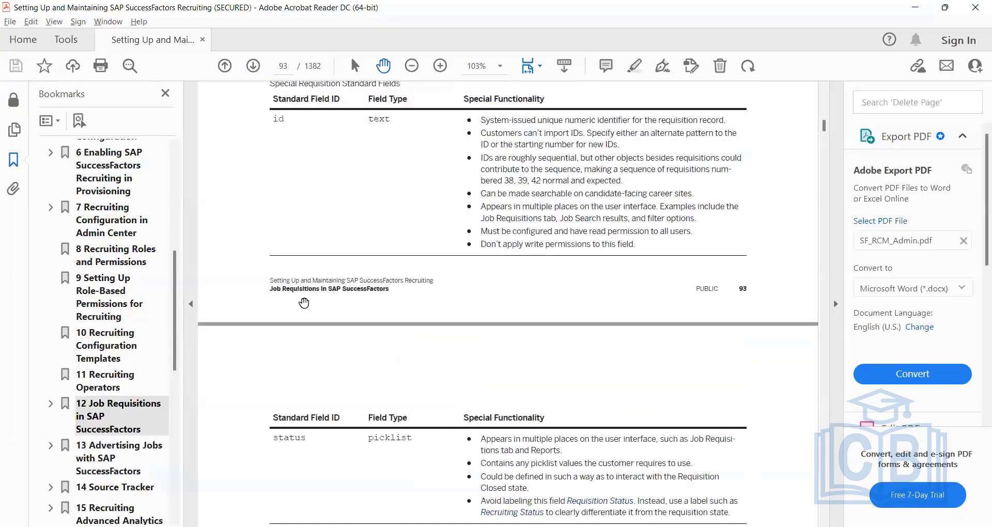
scroll(315, 302, "down", 10)
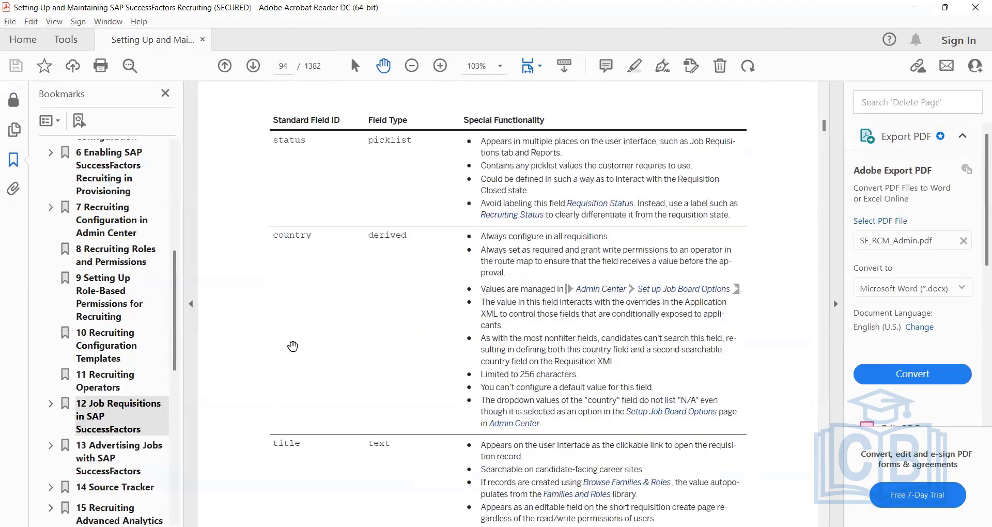
scroll(316, 324, "down", 10)
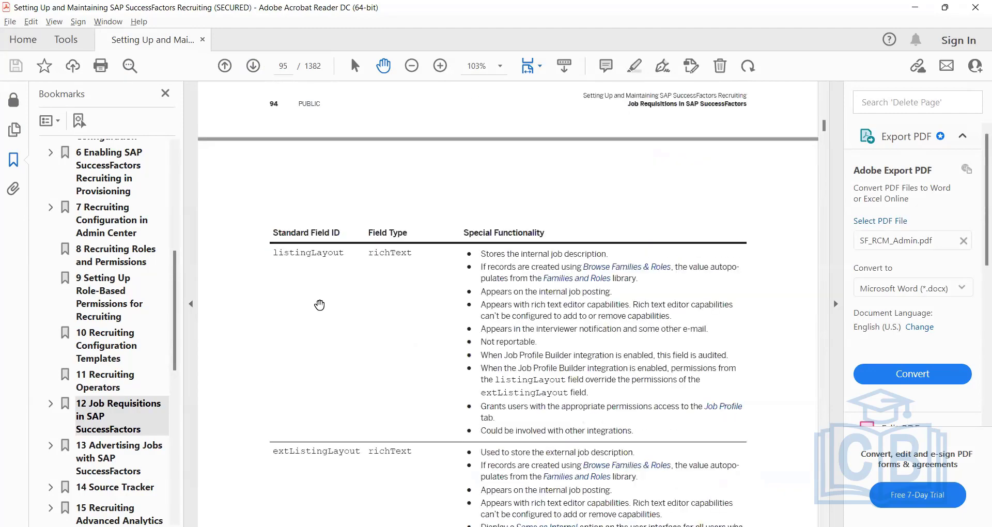
scroll(323, 325, "down", 6)
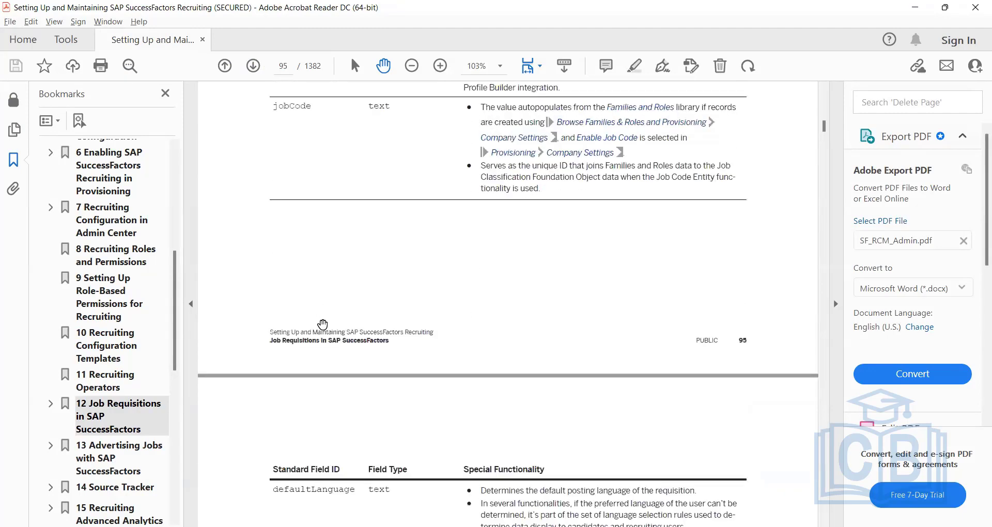
scroll(325, 323, "down", 10)
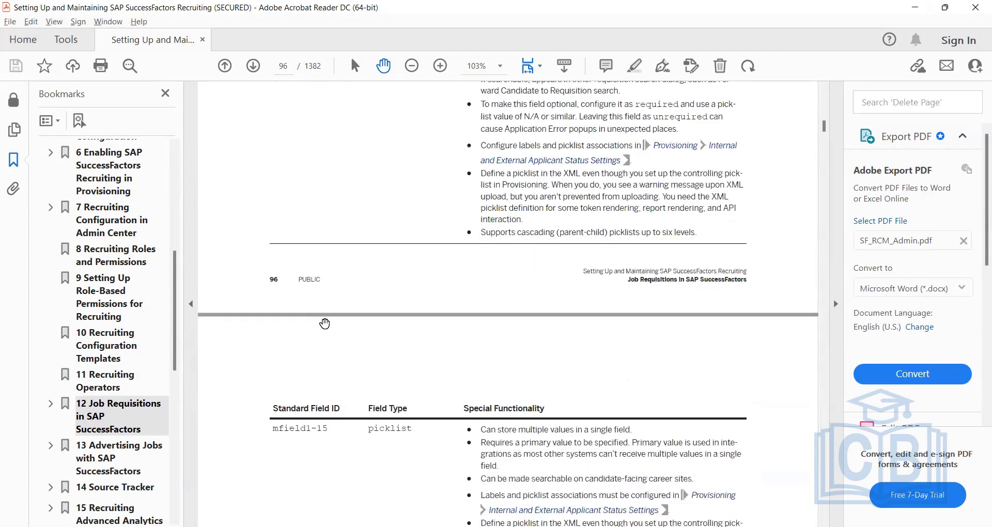
scroll(325, 324, "down", 10)
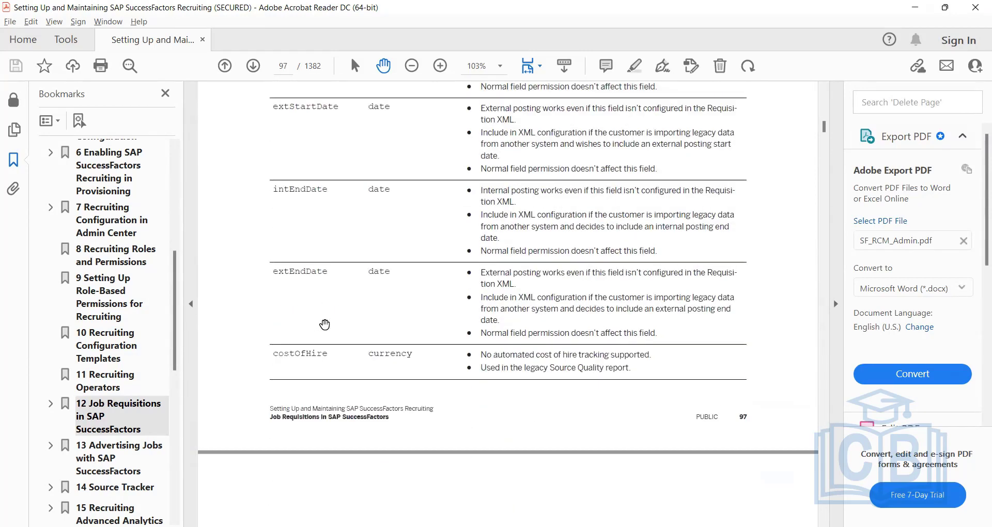
scroll(325, 324, "down", 8)
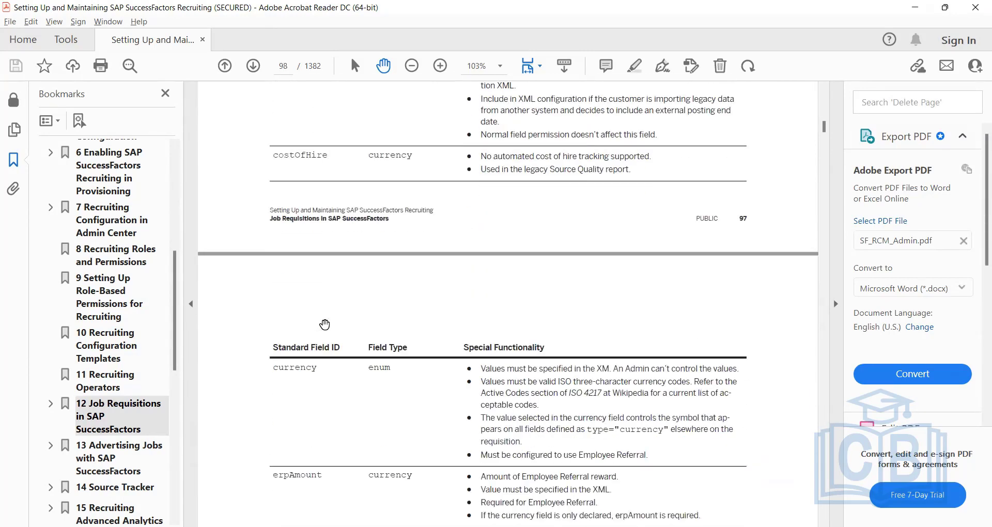
scroll(325, 324, "down", 10)
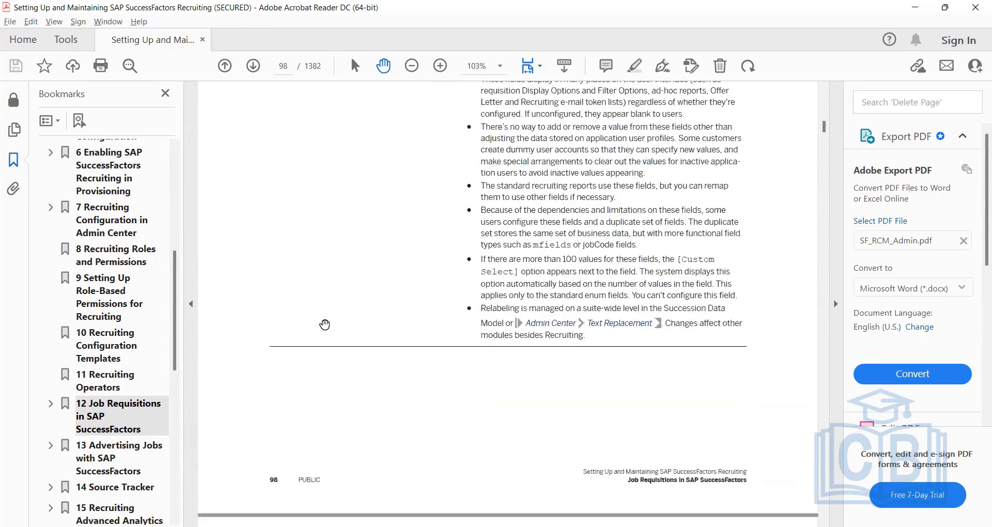
scroll(326, 324, "up", 5)
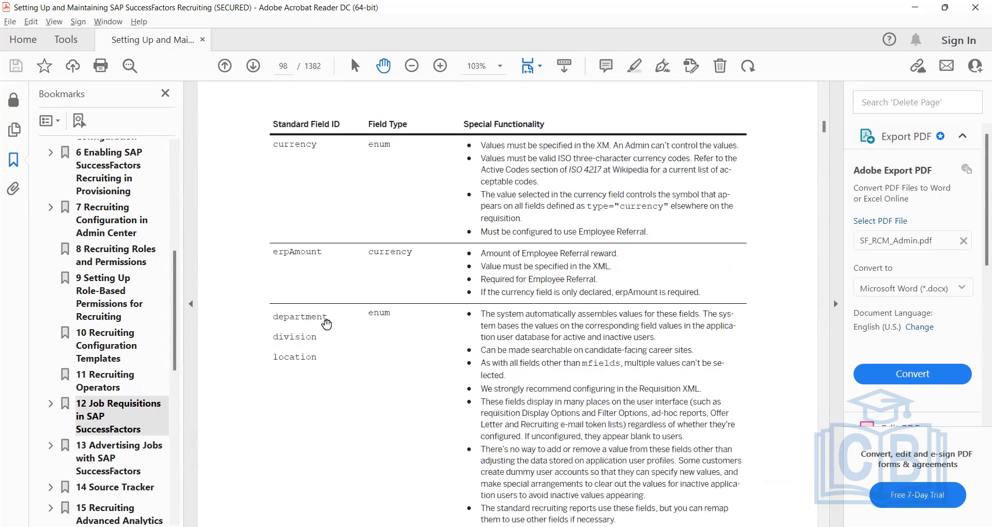
scroll(327, 324, "up", 10)
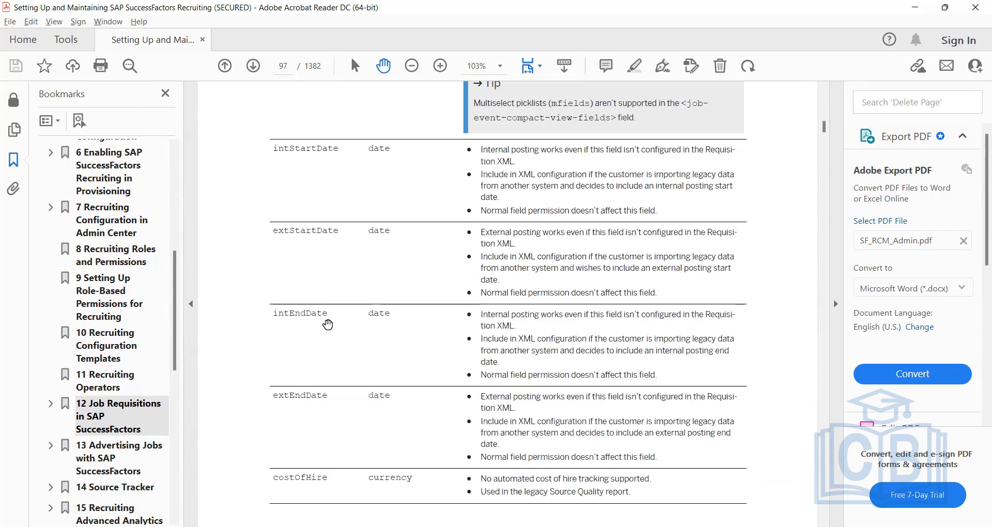
Examine the standard field IDs, types and special functionality on pages 96 to 101 of the guide
scroll(328, 325, "up", 15)
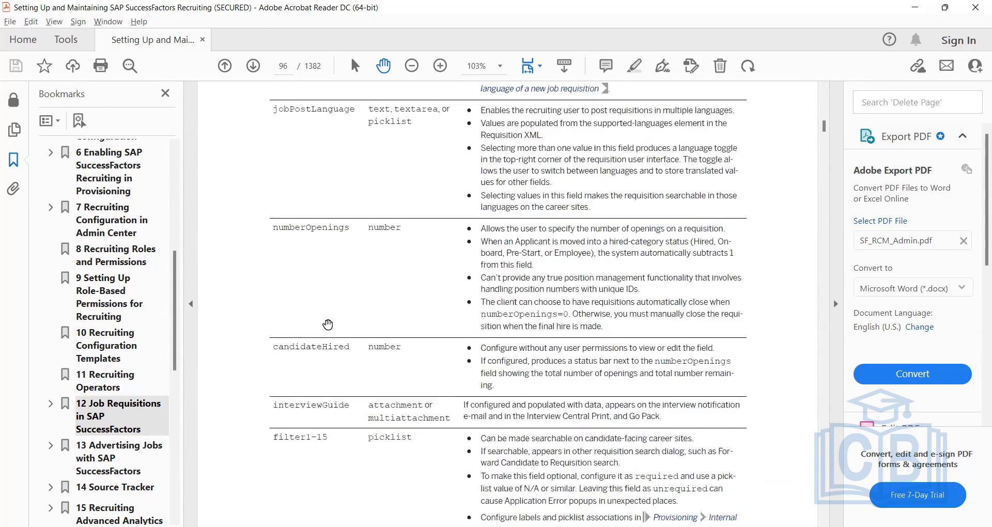
scroll(328, 325, "down", 10)
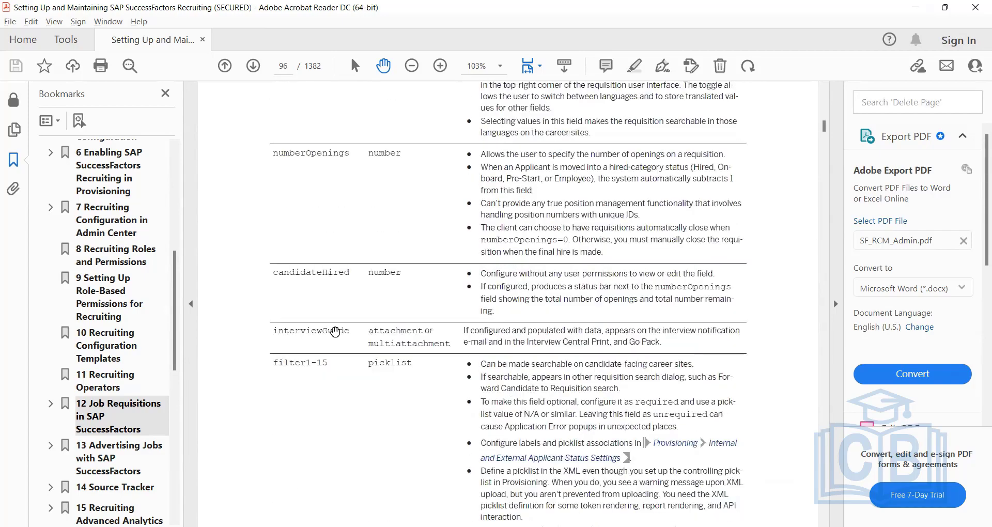
scroll(337, 331, "down", 12)
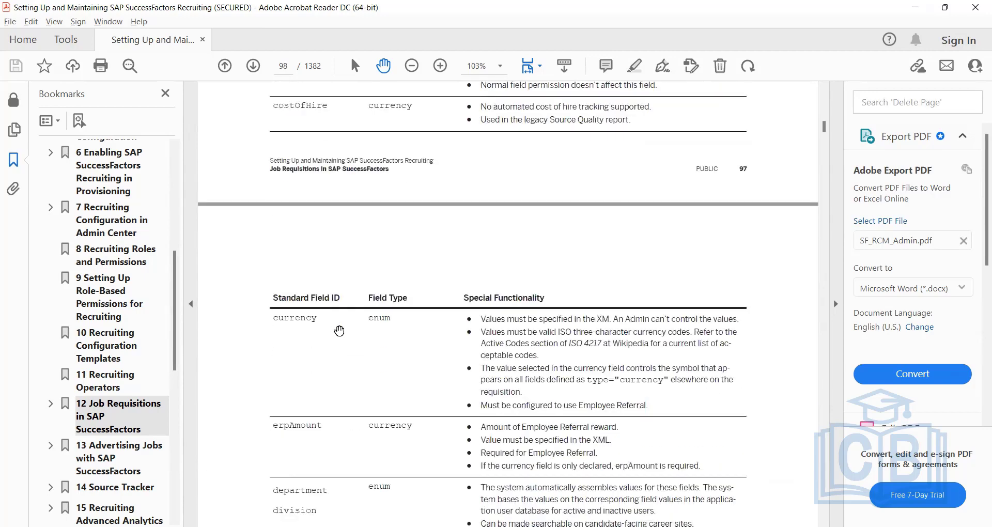
scroll(340, 330, "down", 9)
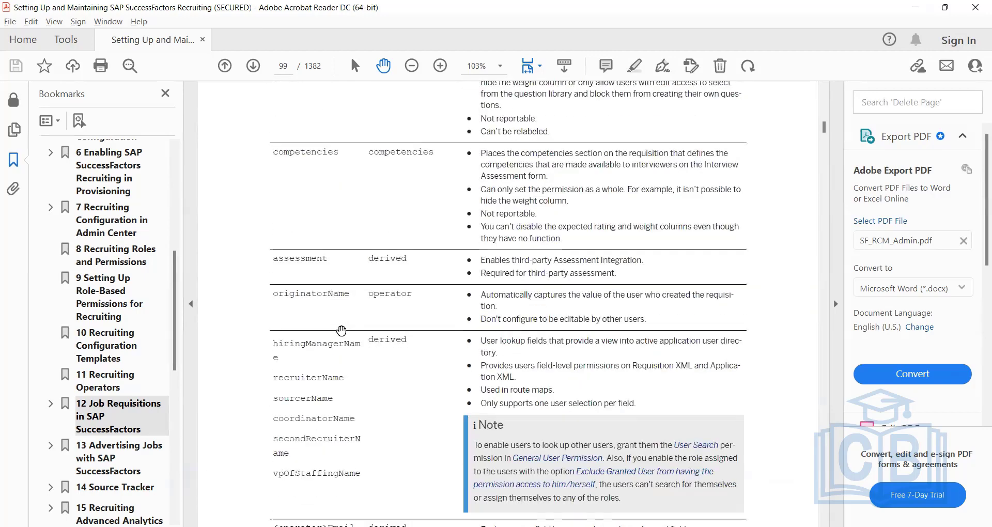
scroll(342, 330, "down", 10)
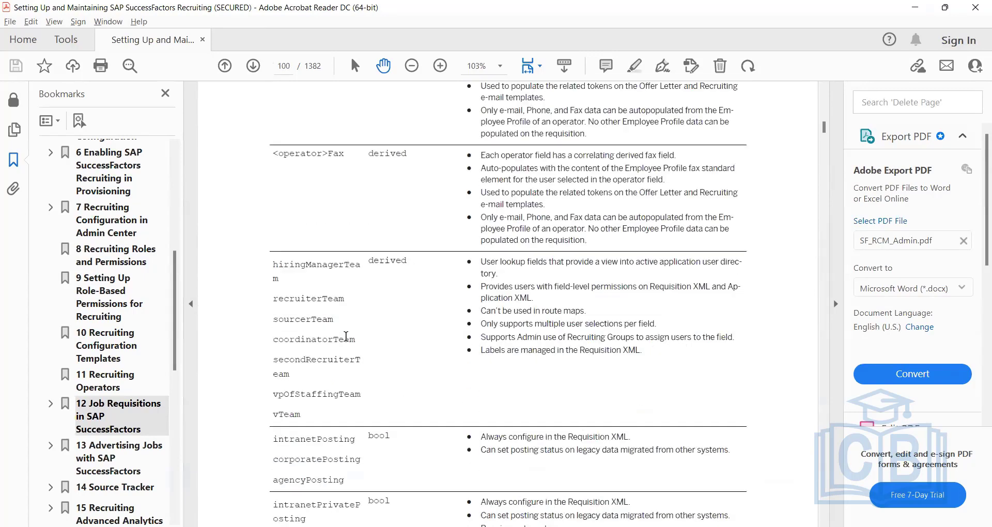
scroll(346, 337, "down", 8)
scroll(347, 341, "down", 4)
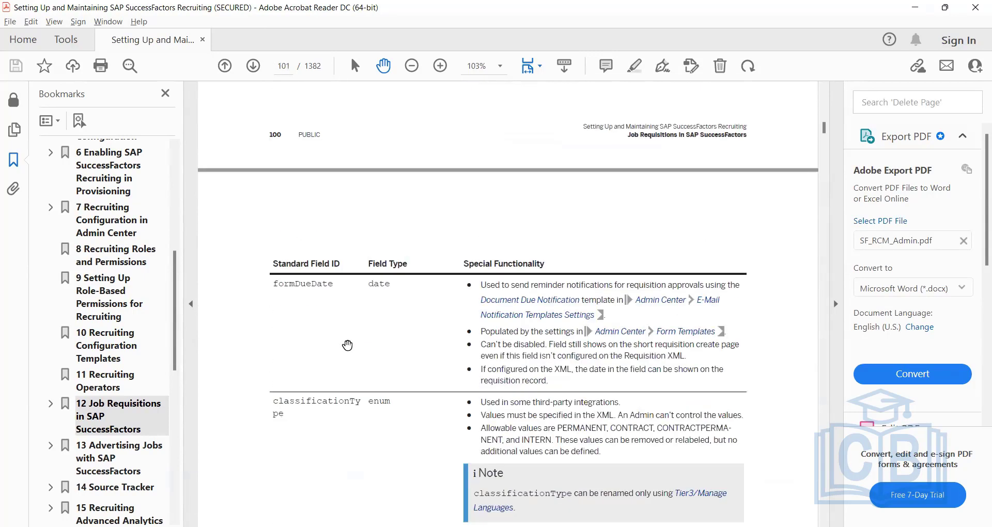
Go back through the guide to page 95 and examine the jobRole and jobCode entries
scroll(348, 345, "up", 12)
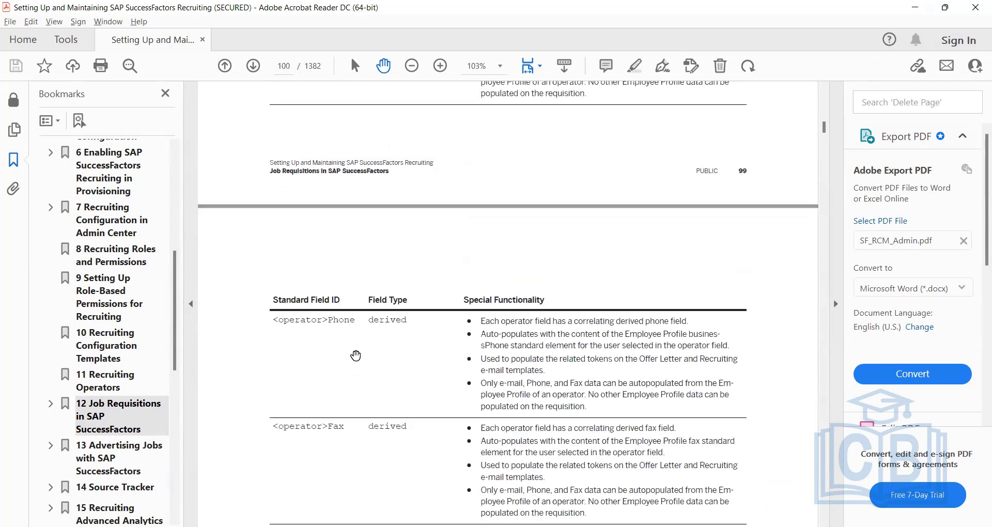
scroll(356, 355, "up", 15)
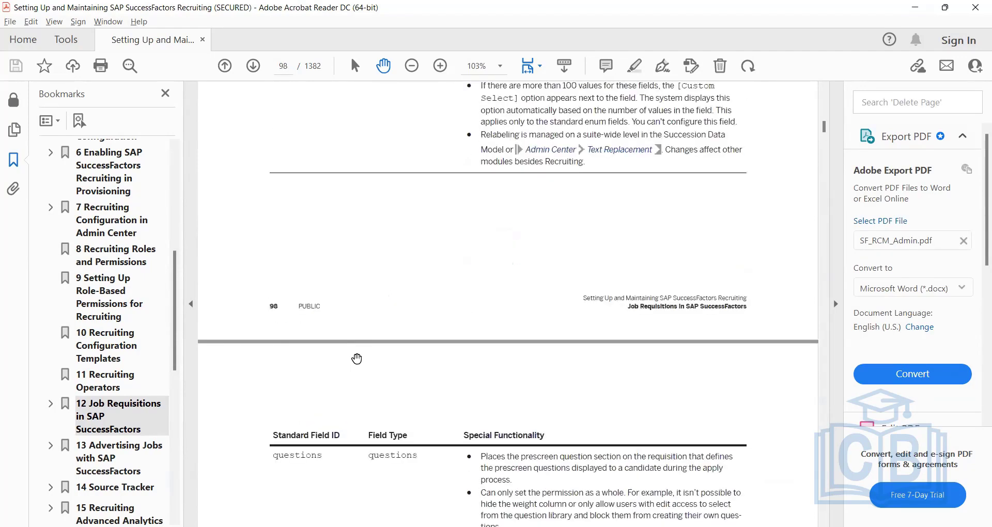
scroll(357, 359, "up", 12)
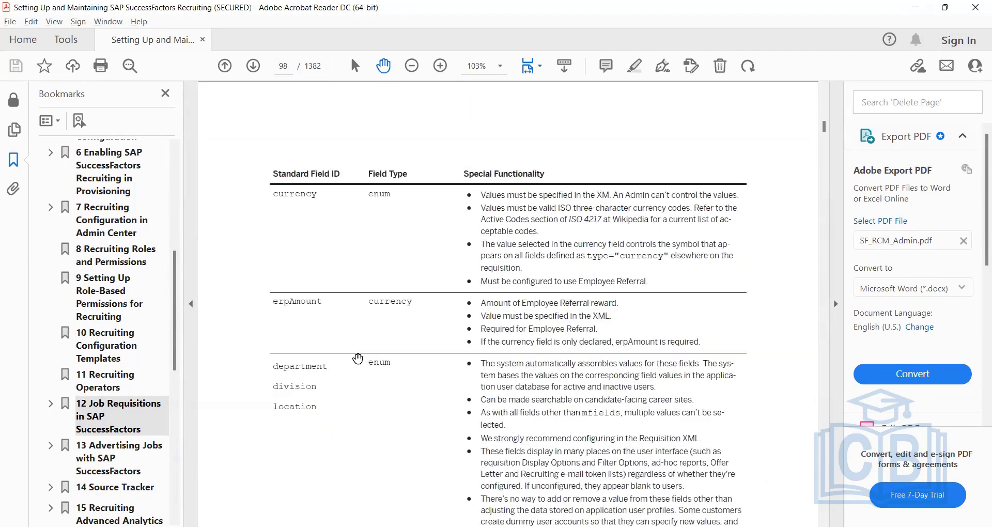
scroll(358, 359, "up", 15)
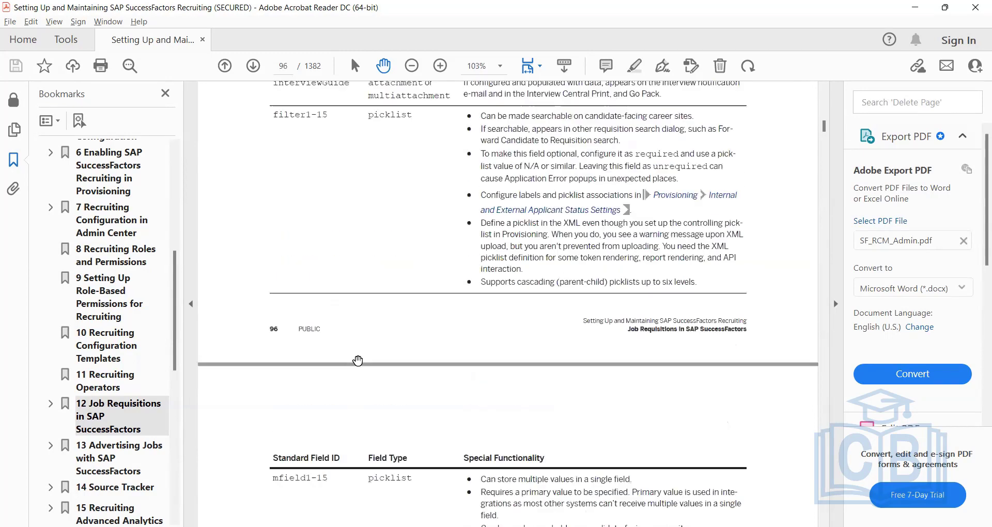
scroll(357, 361, "up", 12)
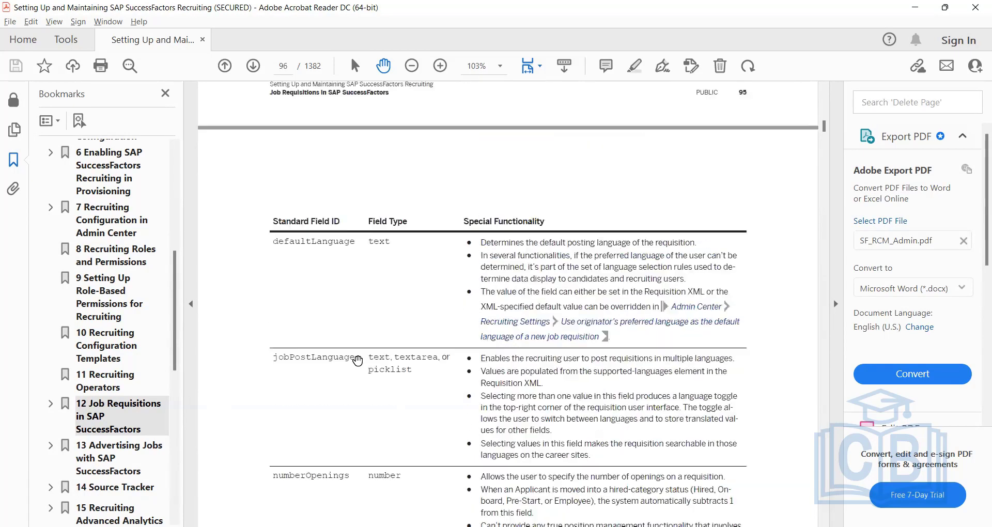
scroll(357, 360, "up", 4)
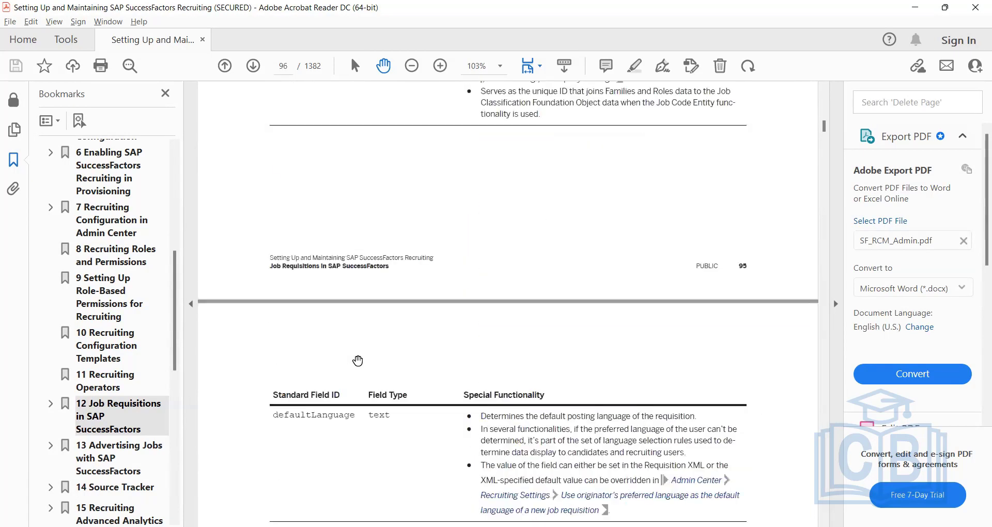
scroll(358, 361, "up", 6)
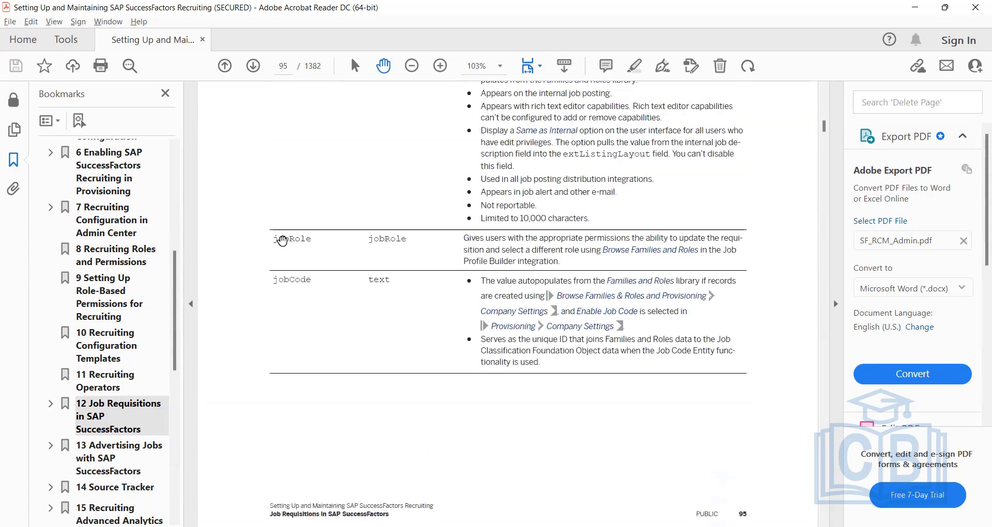
left_click_drag(282, 241, 315, 237)
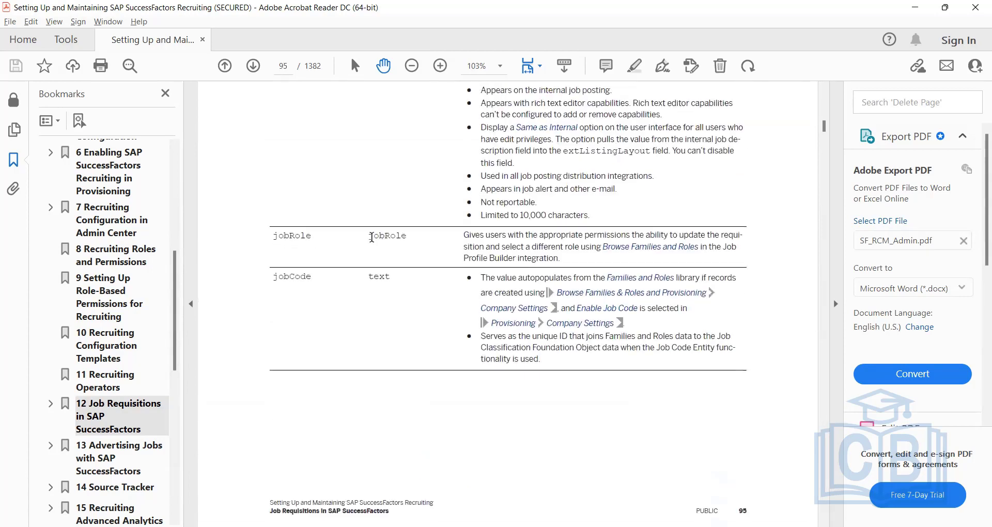
triple_click(405, 240)
left_click(298, 281)
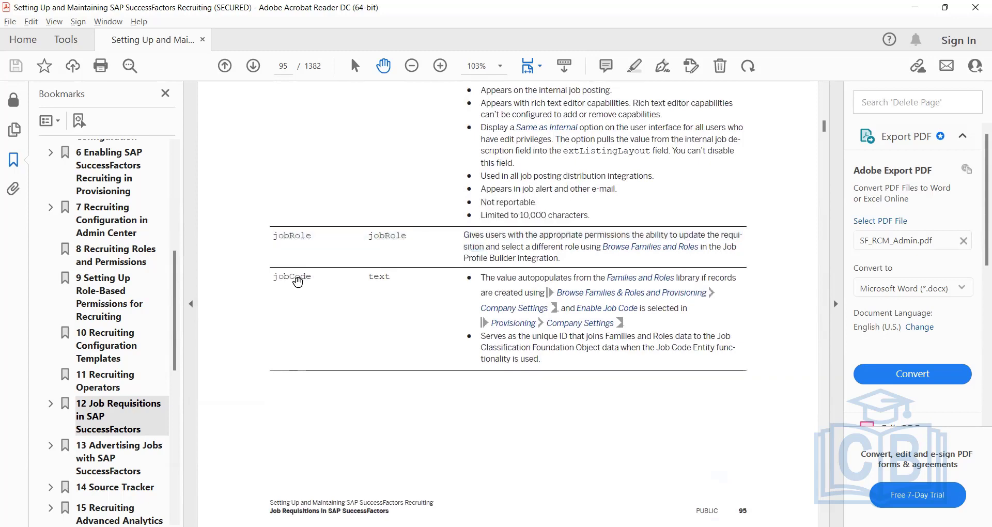
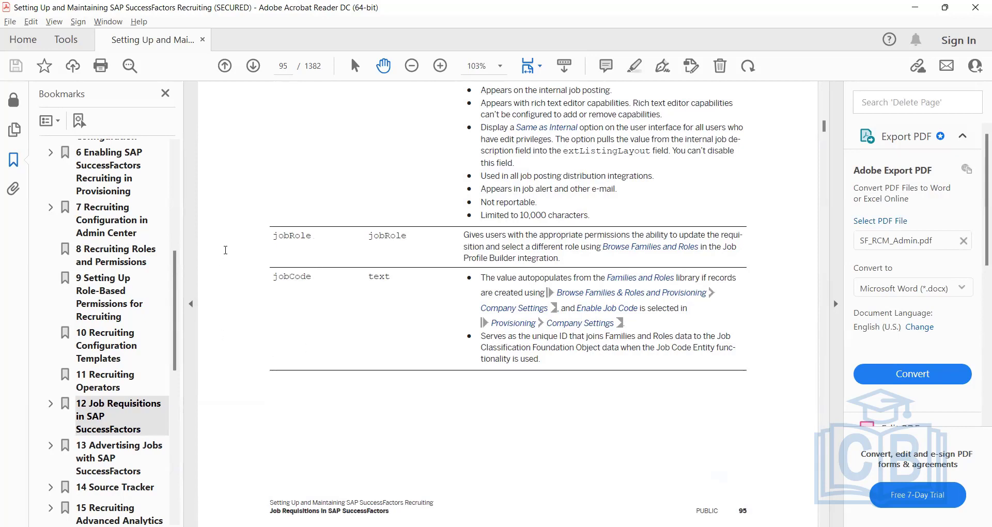
Switch to Notepad++ and examine the field definitions in JRDM_Starter.xml from jobCode down to budgeted
key("alt+Tab")
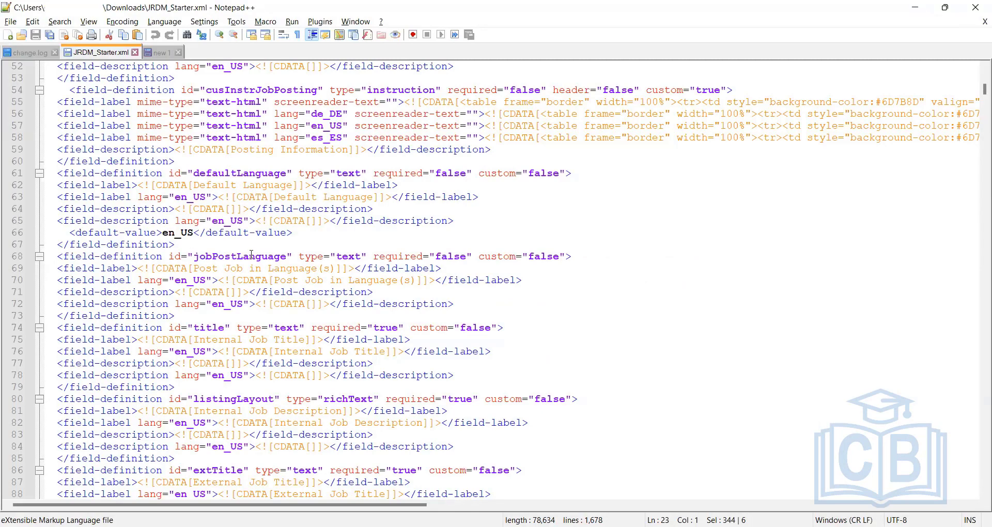
scroll(252, 252, "down", 5)
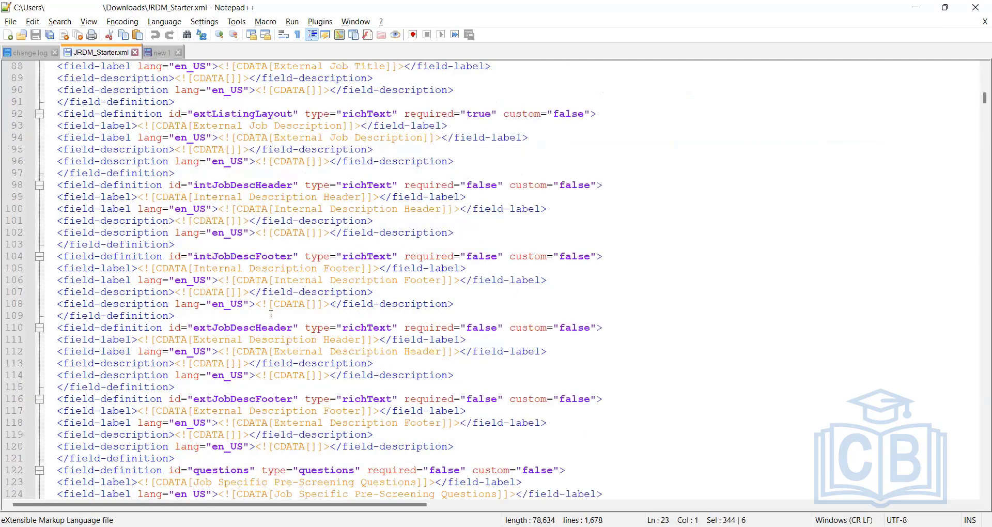
scroll(268, 368, "up", 8)
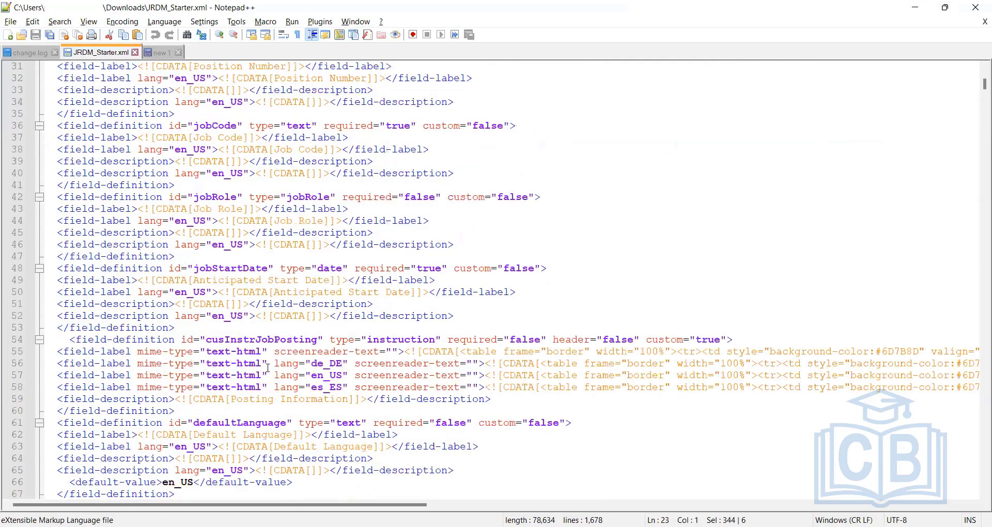
scroll(233, 329, "down", 20)
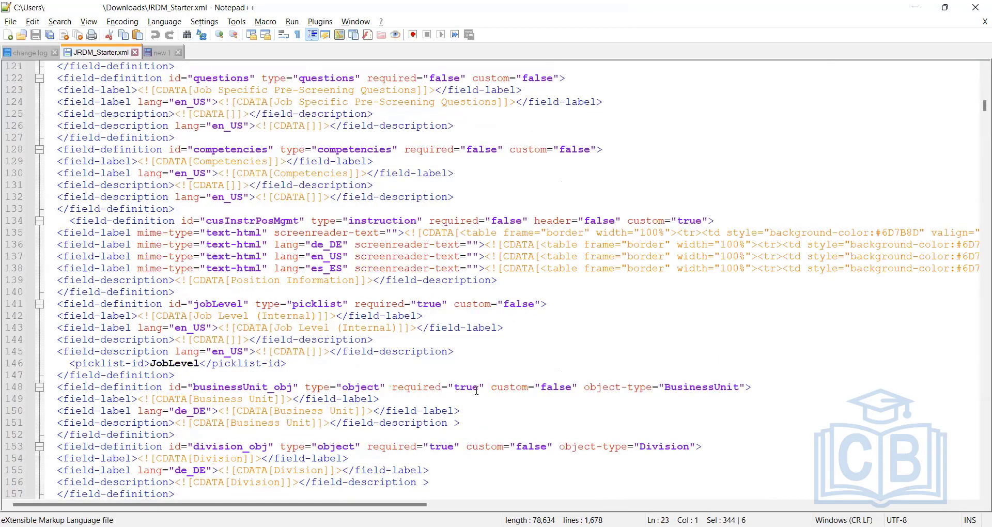
scroll(401, 321, "down", 10)
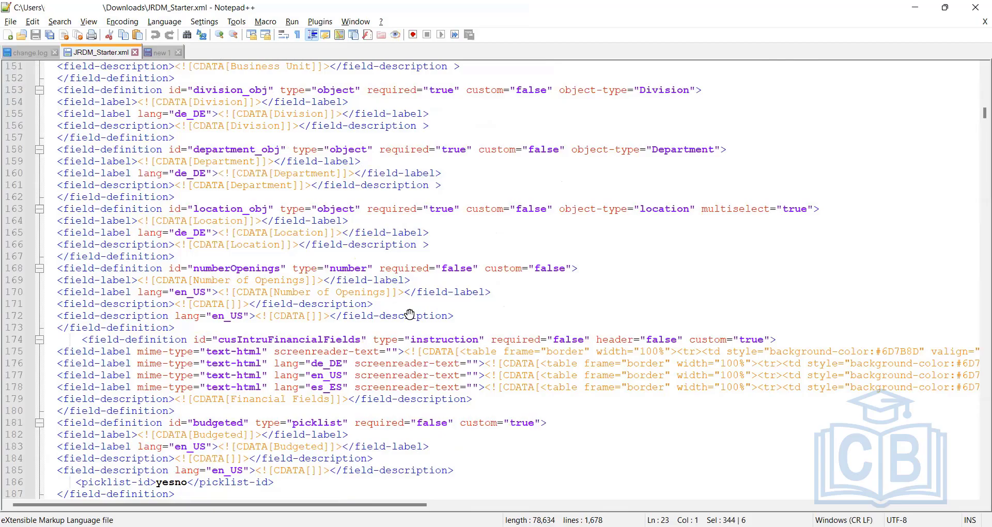
Switch to the PDF guide in Acrobat Reader and examine the standard fields on pages 94 and 95, from status to jobCode
key("alt+Tab")
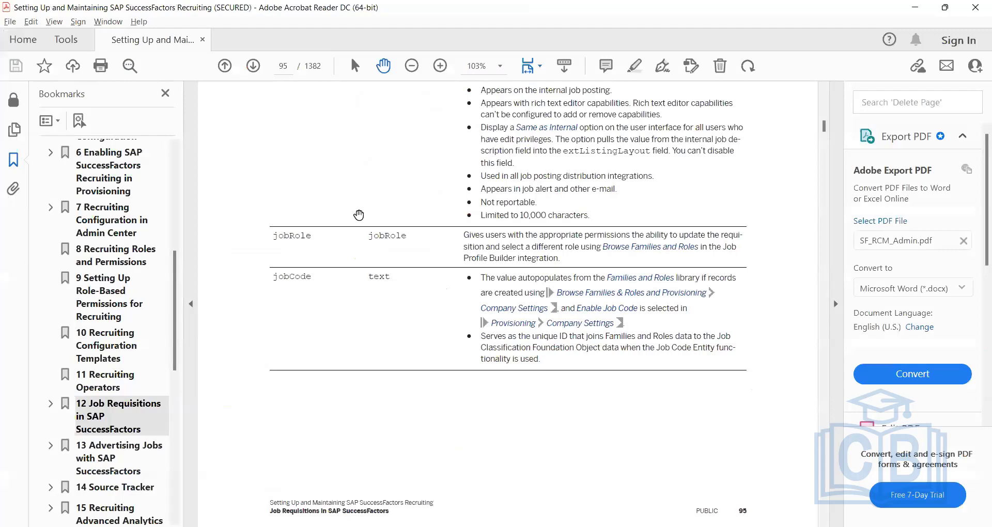
scroll(362, 227, "up", 3)
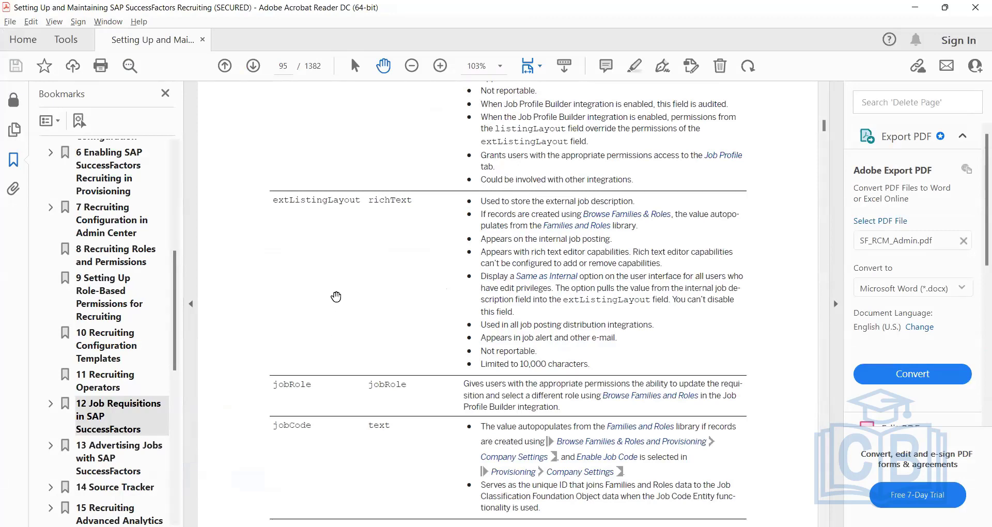
scroll(327, 342, "up", 3)
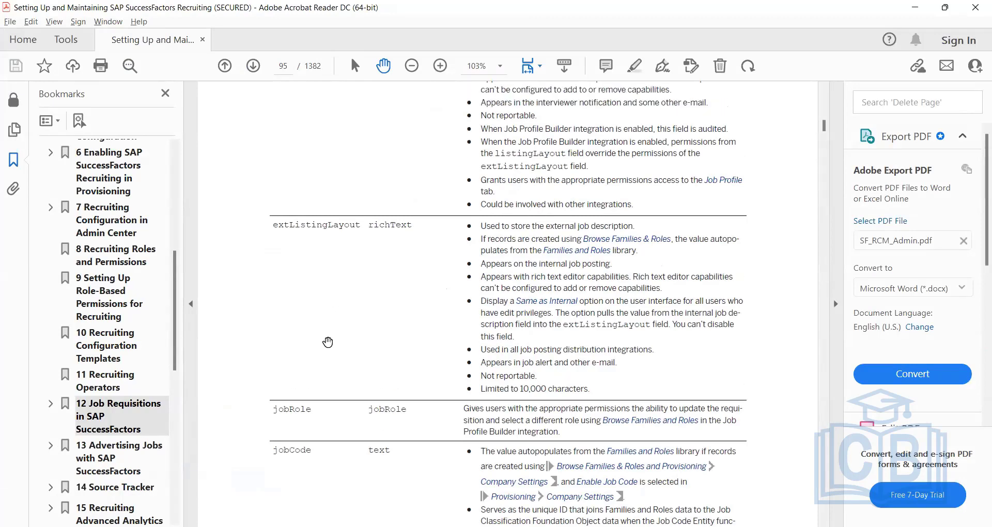
scroll(328, 342, "up", 9)
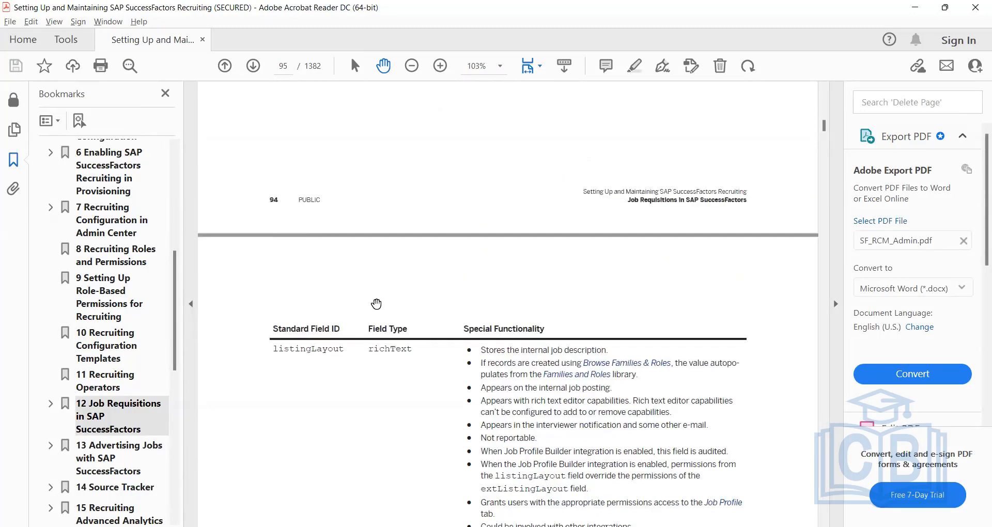
scroll(361, 293, "up", 12)
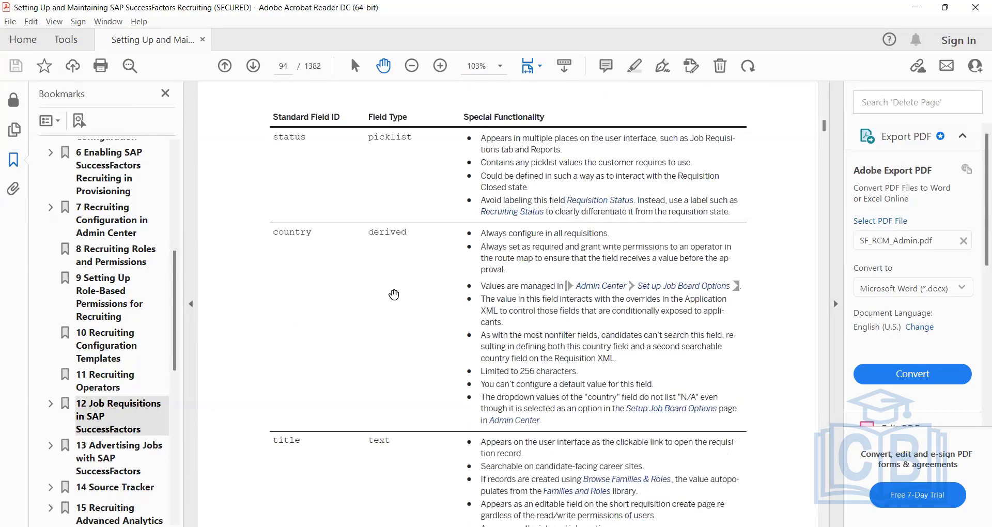
scroll(387, 395, "up", 6)
scroll(387, 395, "down", 4)
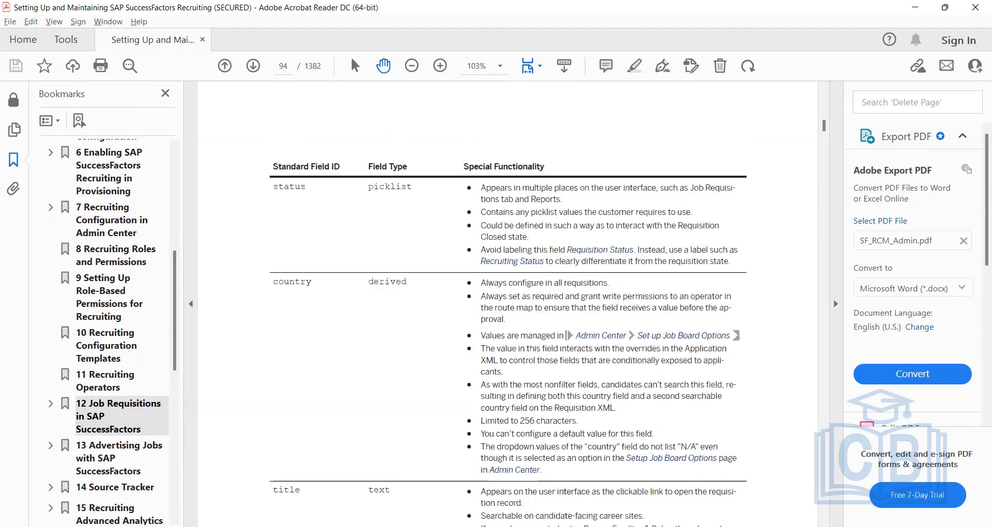
scroll(523, 288, "down", 13)
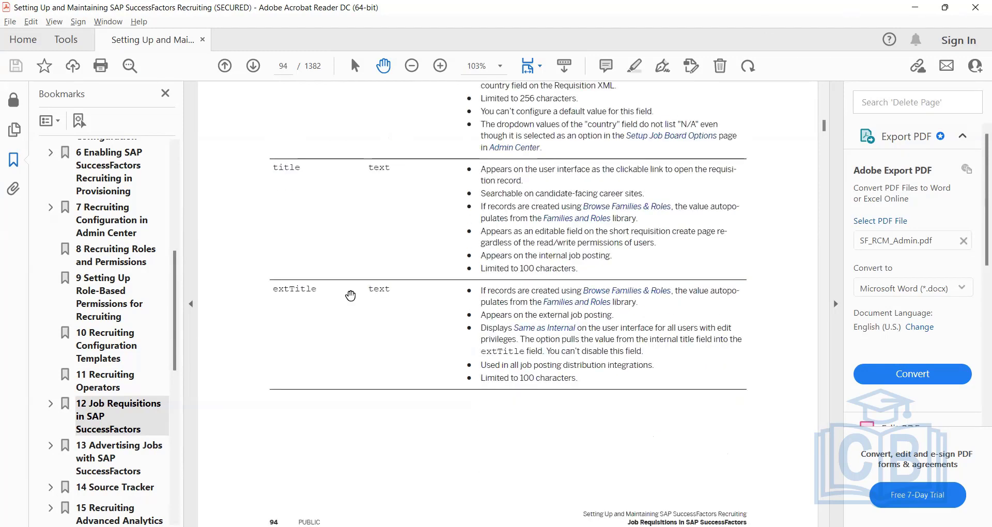
Switch to Notepad++, find "extt" in JRDM_Starter.xml and copy the extTitle definition from the preceding closing tag through its en_US description
key("alt+Tab")
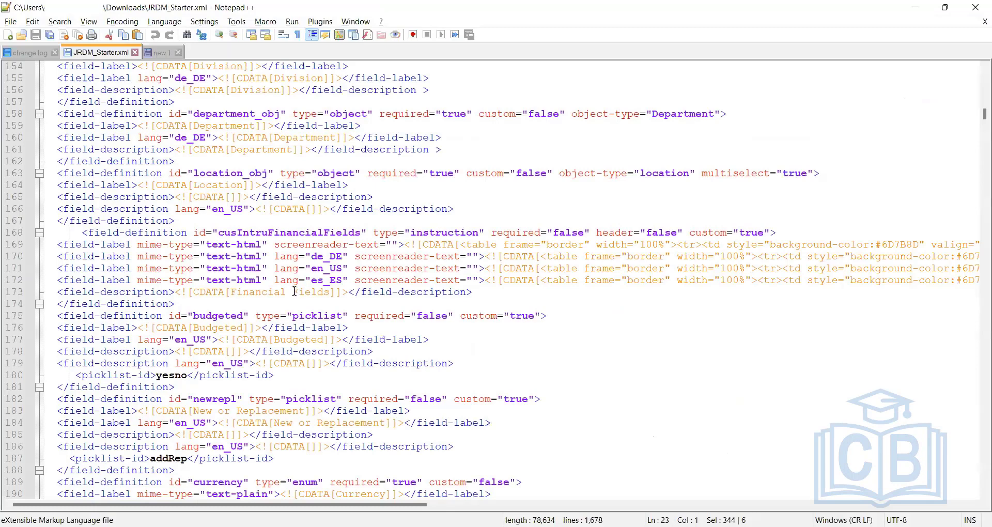
key("ctrl+f")
key("Return")
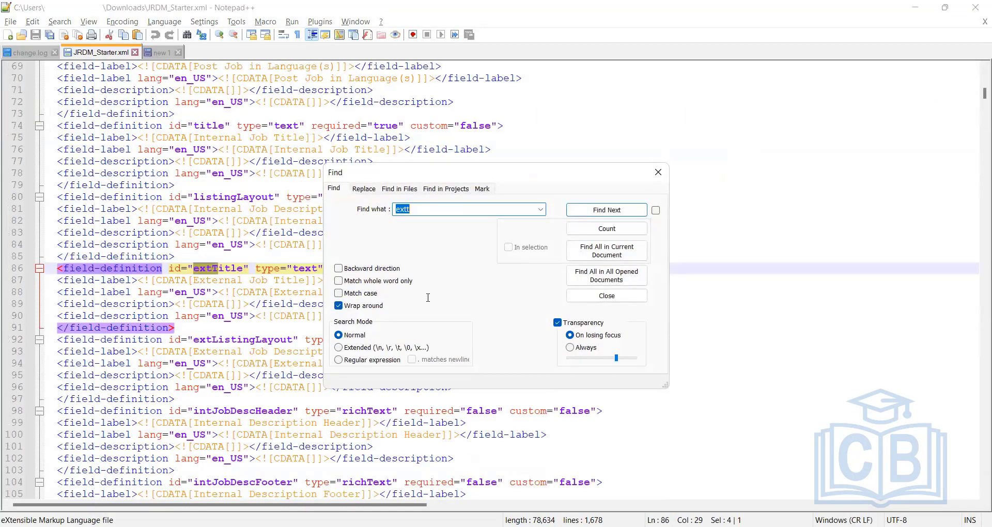
key("Escape")
left_click(349, 292)
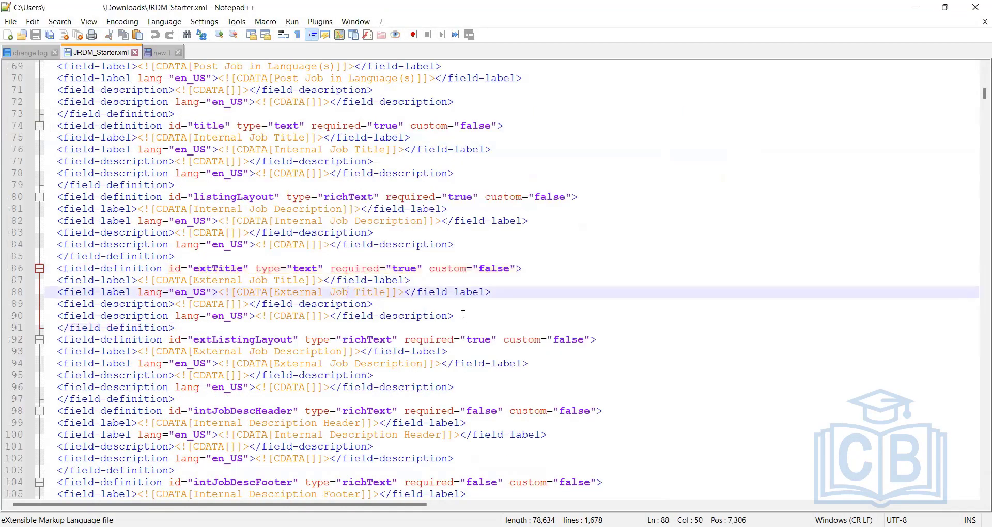
left_click_drag(464, 315, 38, 257)
key("ctrl+c")
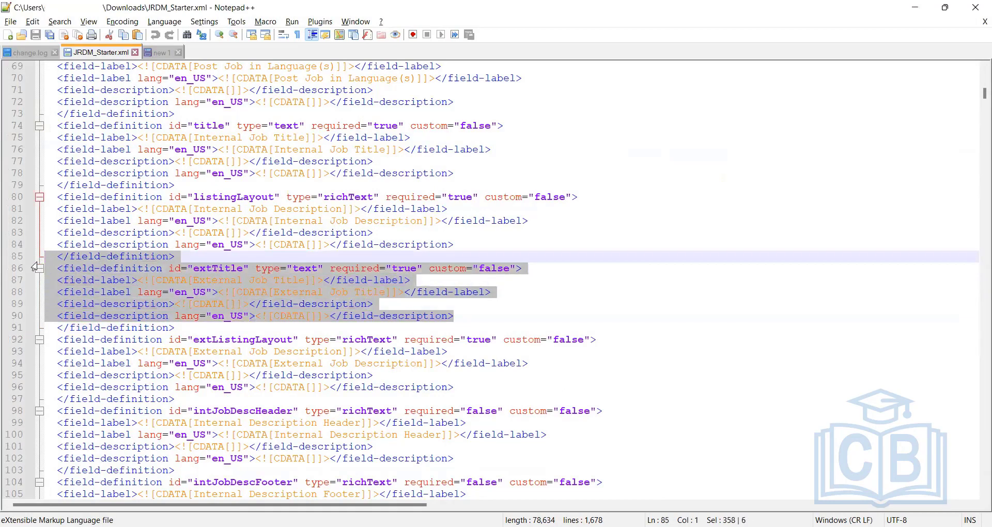
Paste the copied extTitle block on a new line at the end of the new 1 document and highlight its field ID
left_click(161, 53)
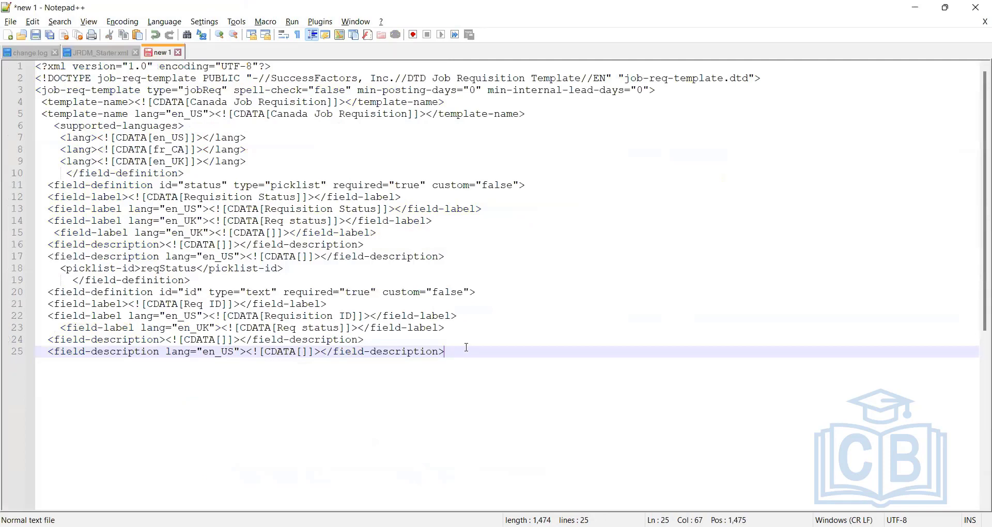
key("Return")
key("ctrl+v")
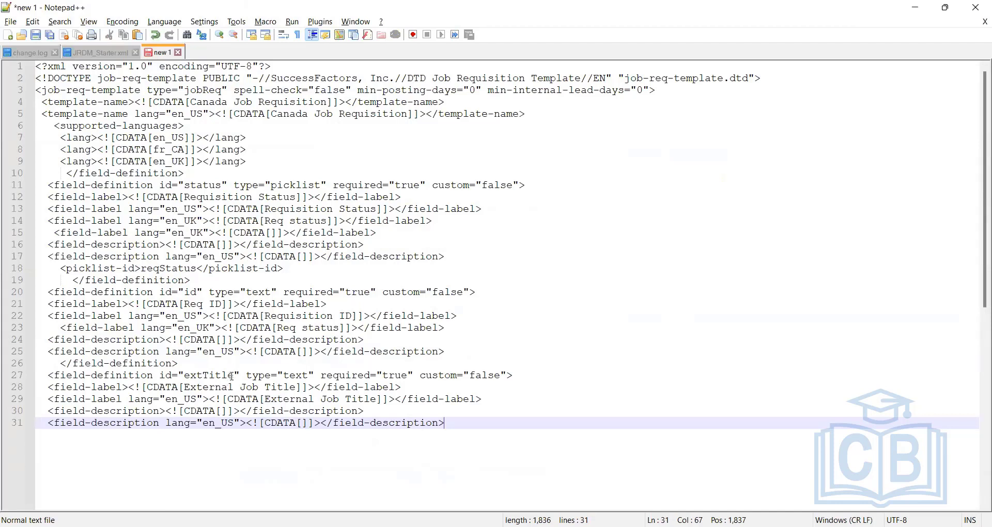
left_click_drag(235, 376, 189, 372)
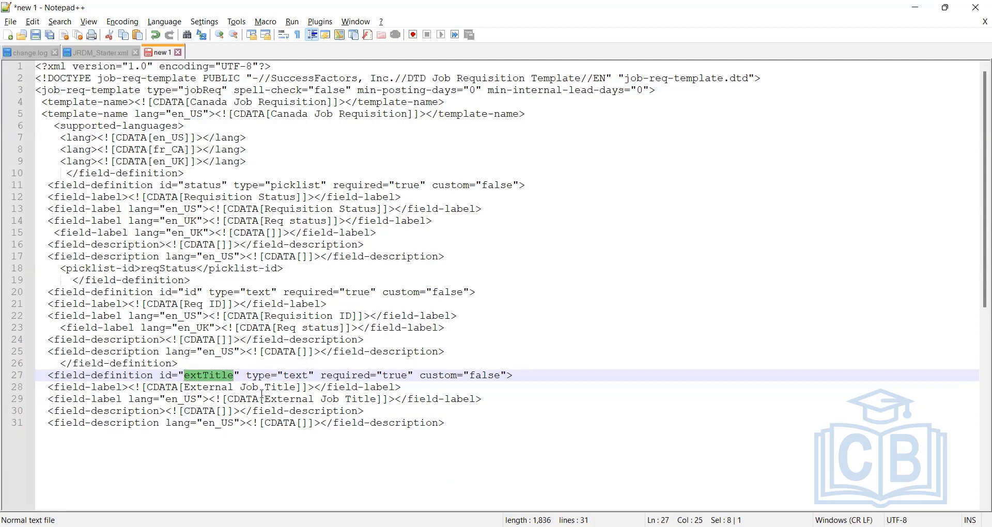
Examine the id, type, required and custom attributes of the extTitle field definition, checking its field type against the PDF guide
left_click(170, 376)
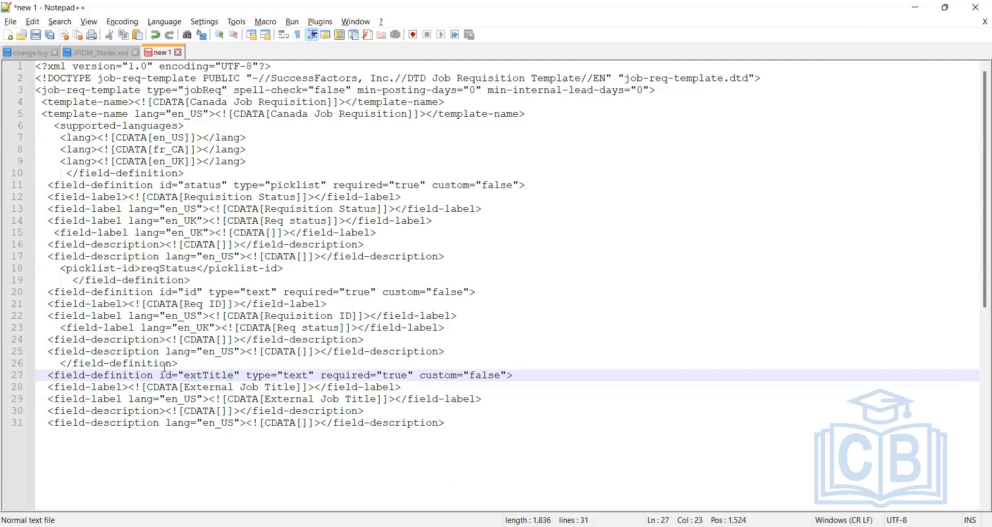
left_click(198, 374)
double_click(224, 376)
left_click(293, 383)
double_click(295, 376)
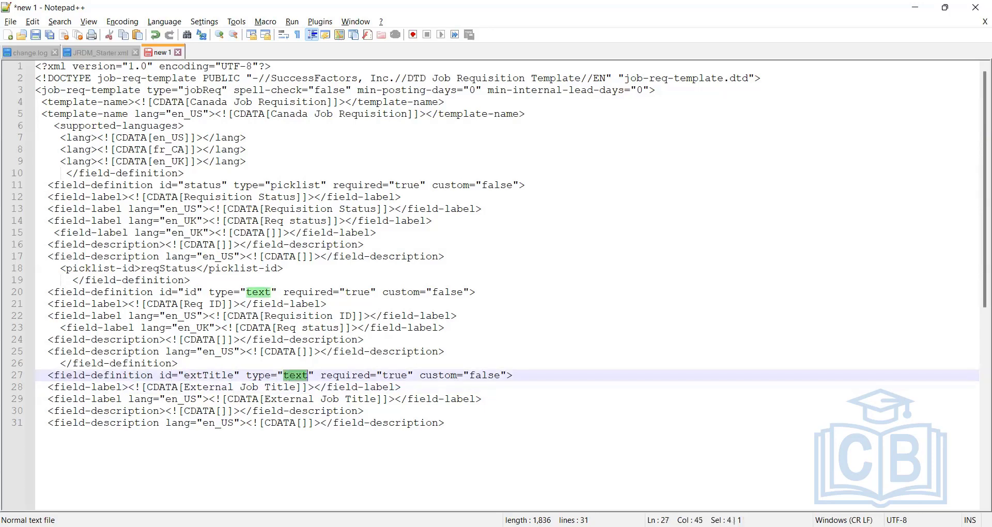
key("alt+Tab")
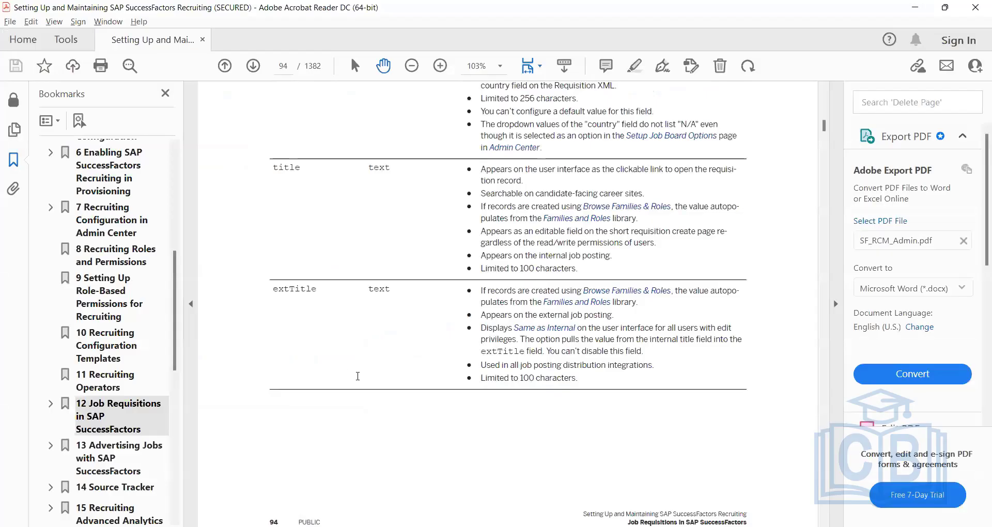
key("alt+Tab")
double_click(403, 376)
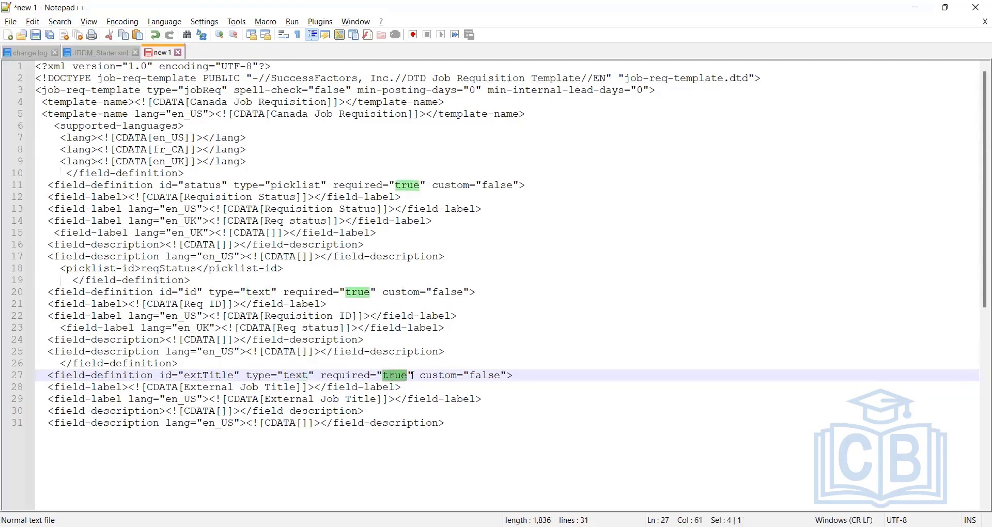
left_click(398, 376)
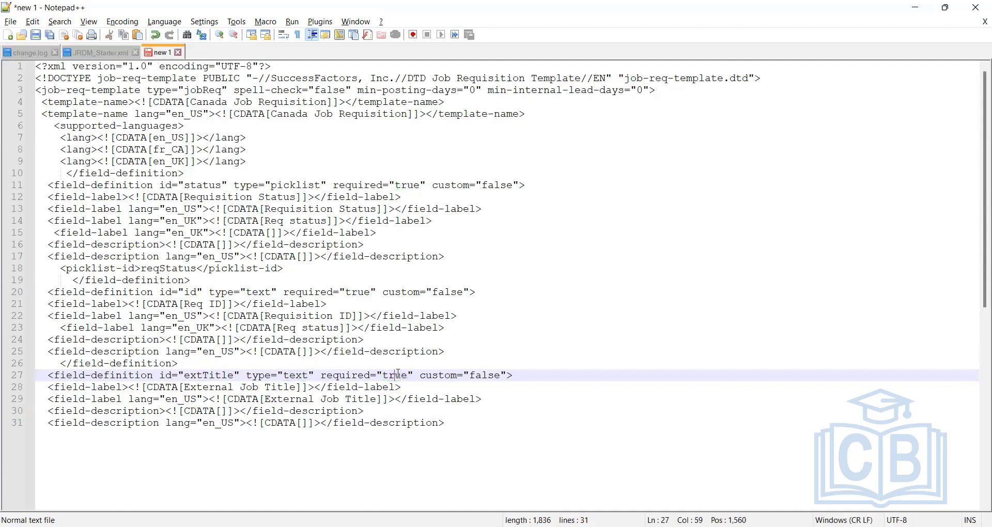
left_click(472, 377)
Replace the default field label of extTitle with "Position Title"
left_click_drag(298, 387, 184, 388)
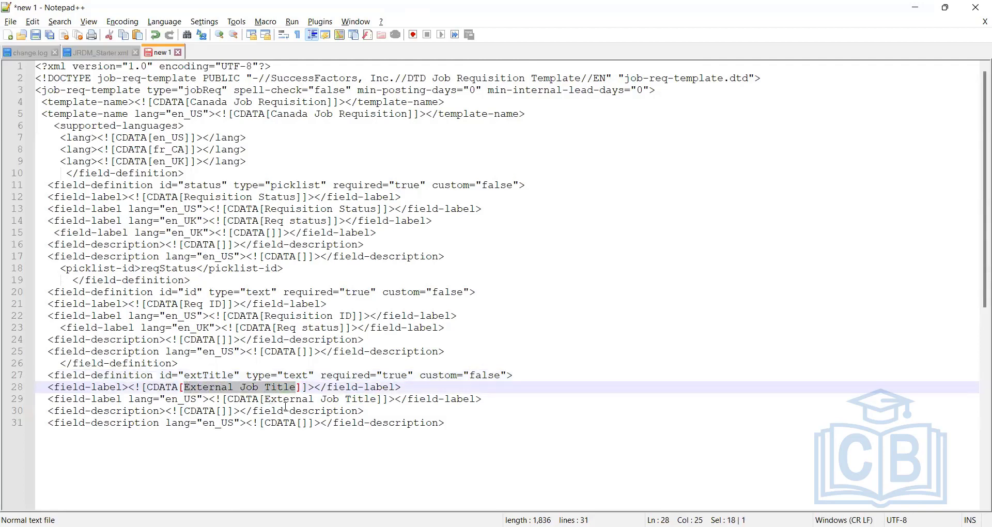
key("Delete")
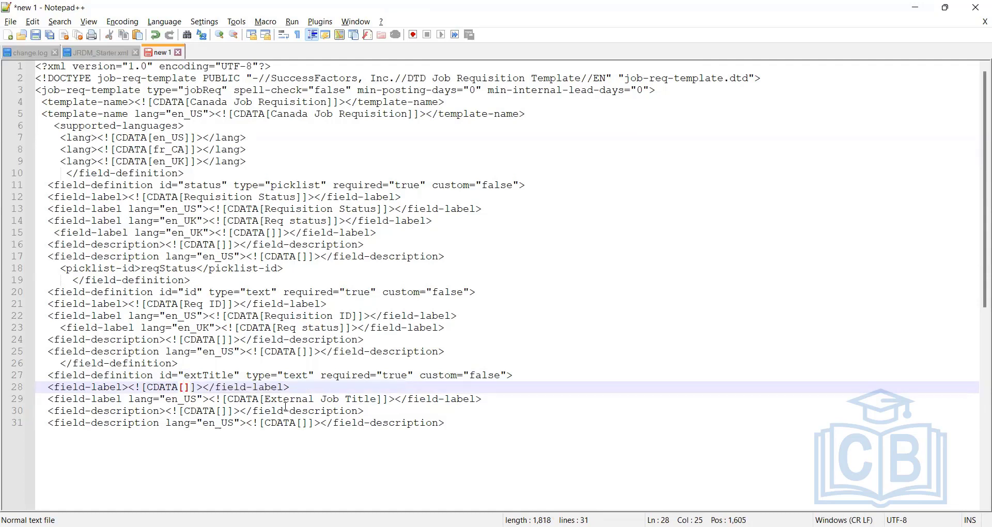
type("P")
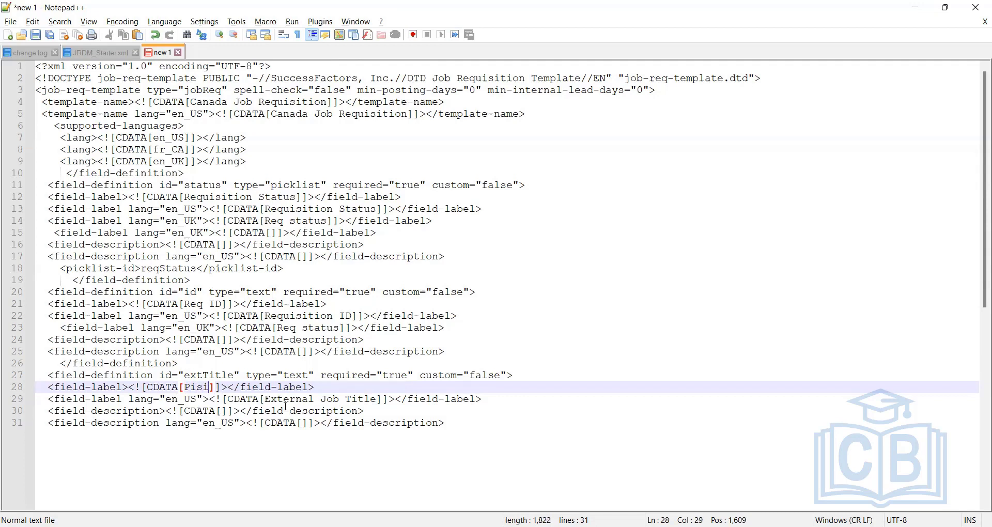
key("BackSpace")
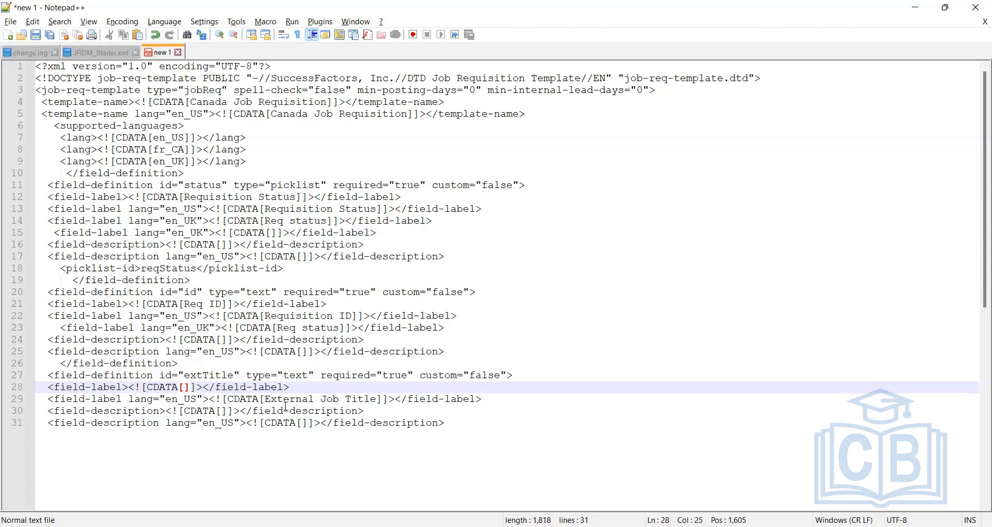
type("Position ")
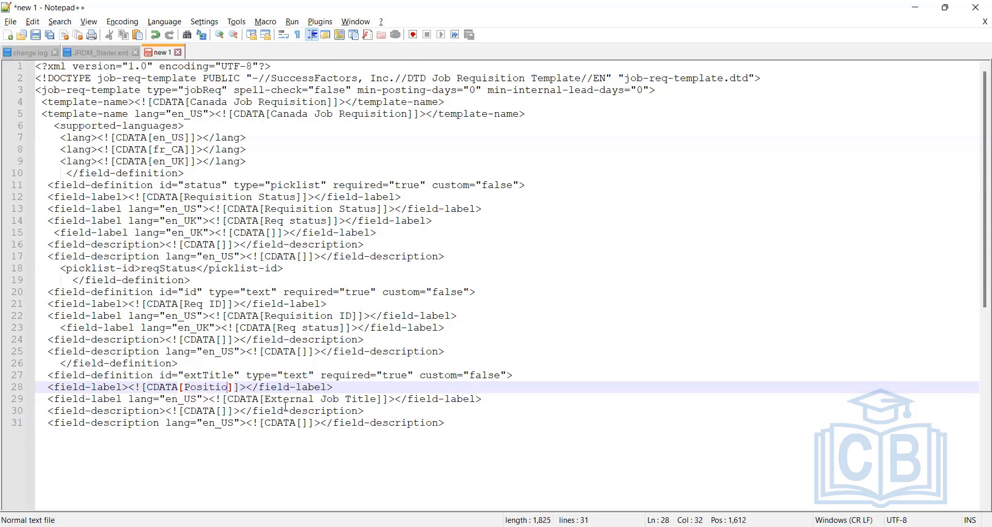
type("Title")
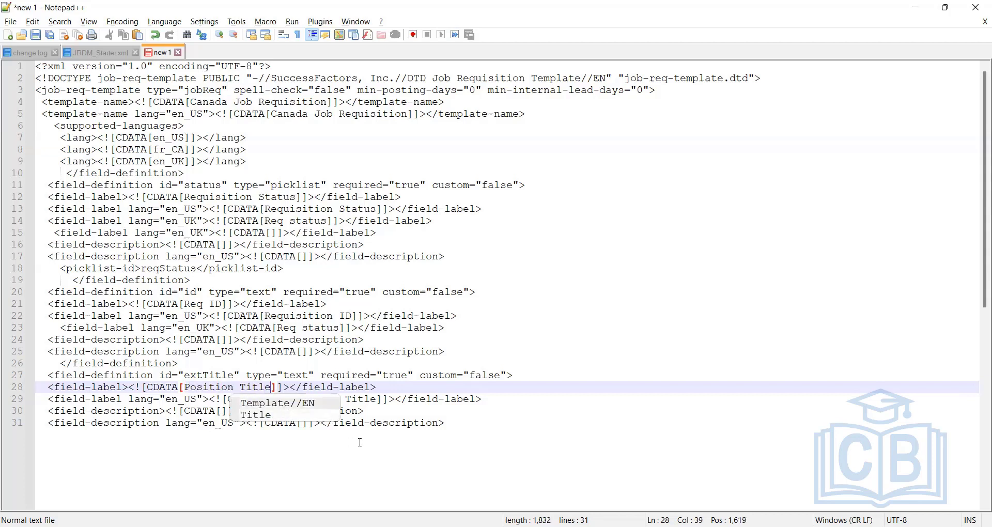
left_click(383, 424)
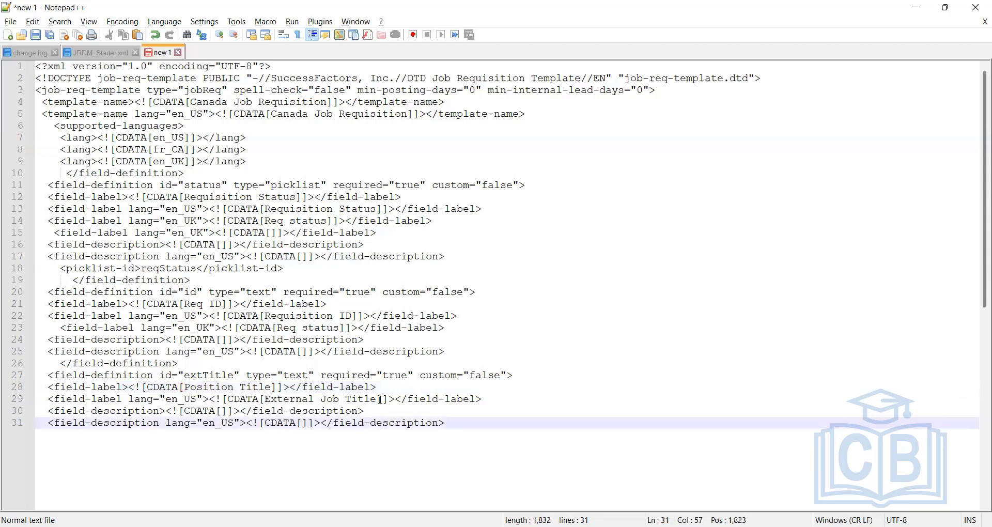
Replace the en_US field label text of extTitle with "Position Title"
left_click_drag(382, 399, 270, 407)
key("BackSpace")
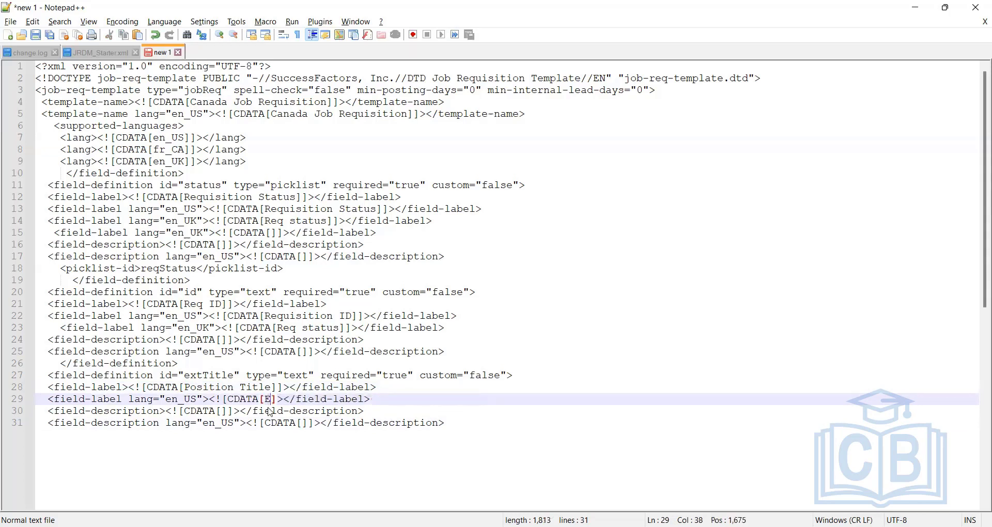
type("Po")
type("sition Titl")
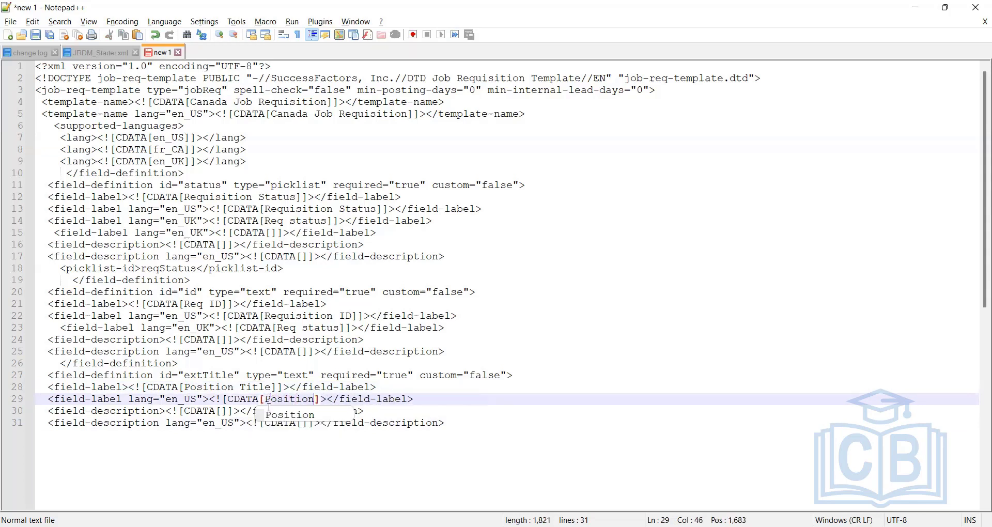
type("e")
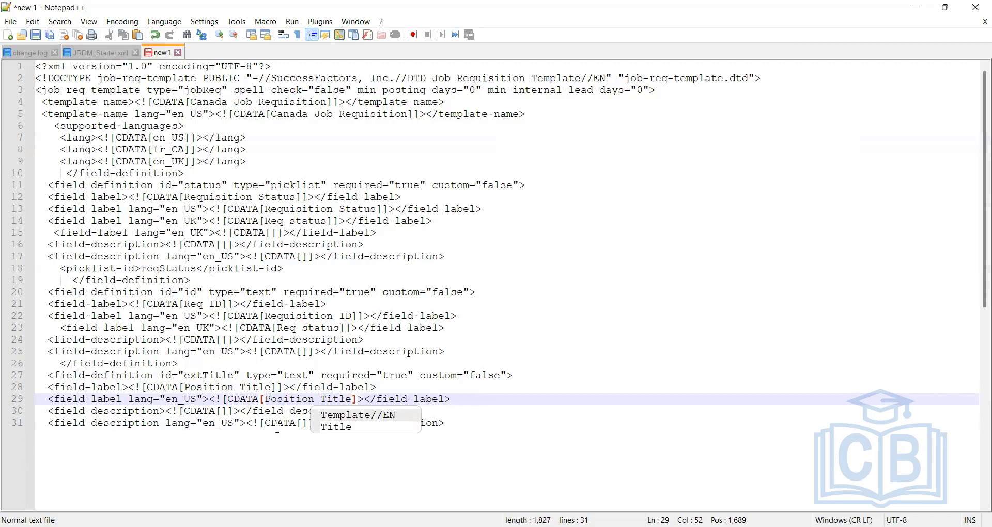
Delete the default and en_US field-description lines from the extTitle definition
left_click(240, 412)
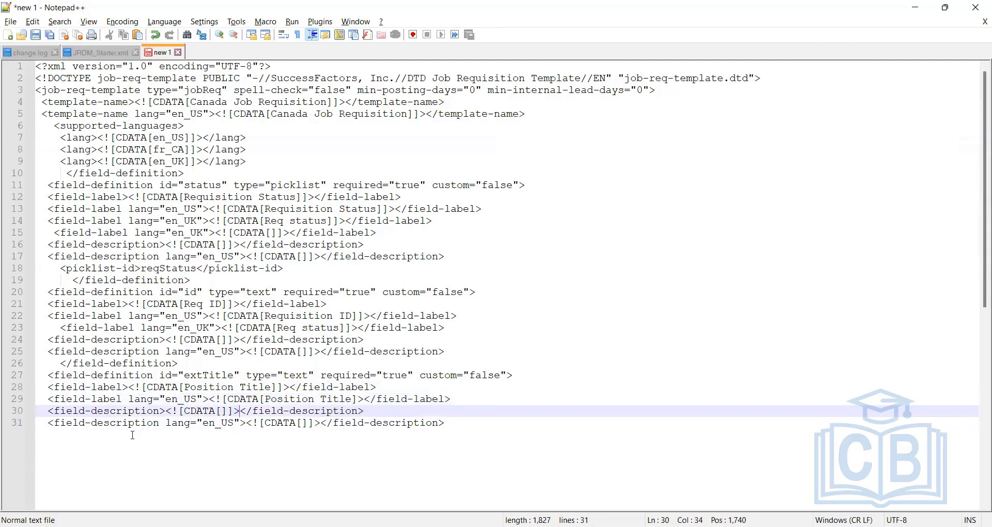
left_click_drag(35, 431, 30, 413)
key("Delete")
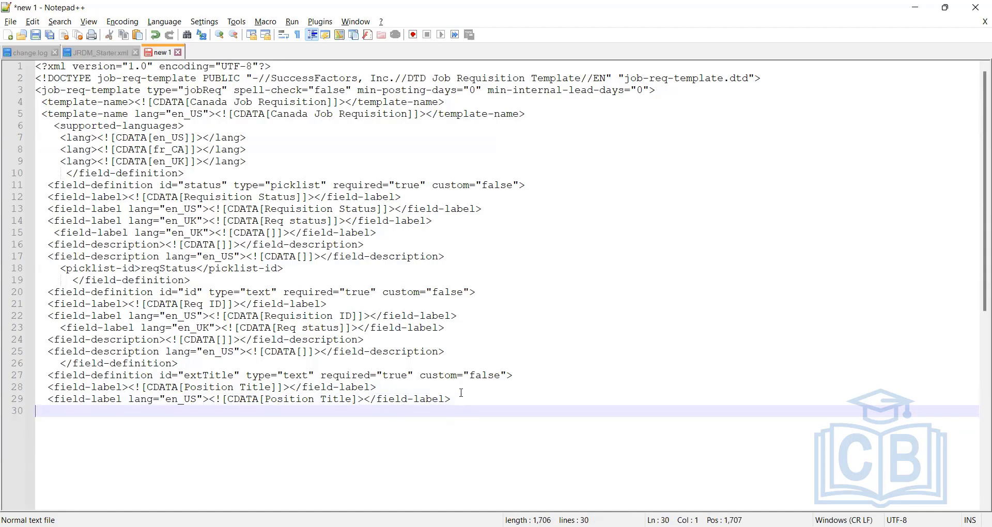
left_click(458, 398)
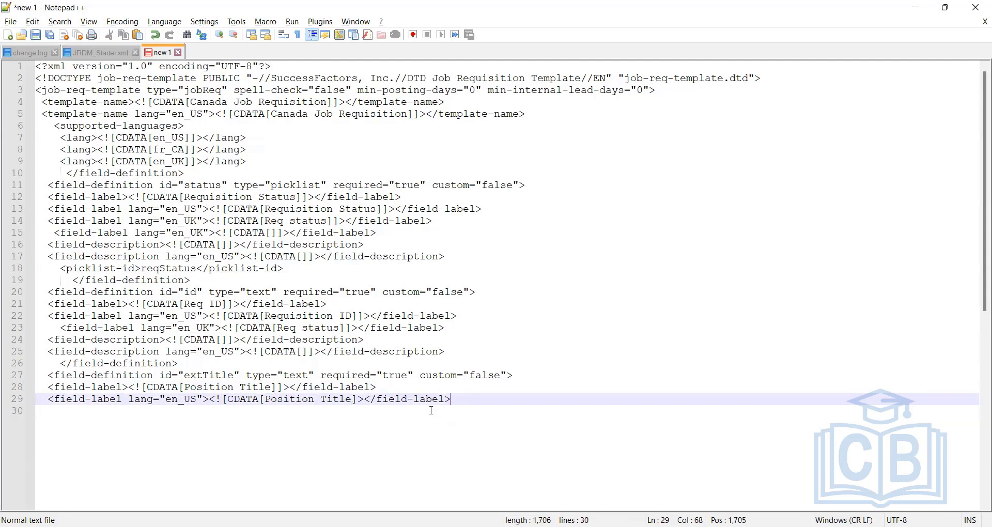
Review the extTitle definition block and compare it with the status definition block up to its picklist ID
double_click(206, 375)
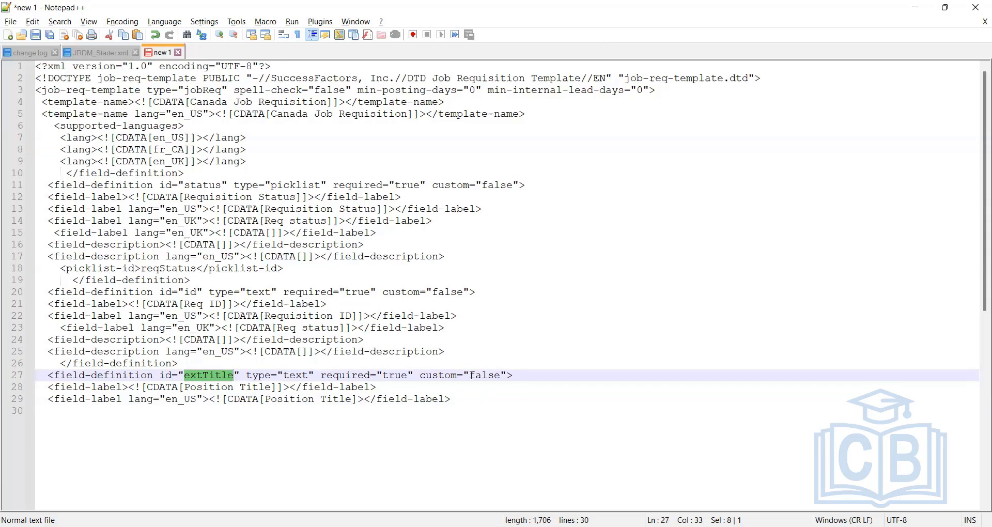
left_click_drag(452, 399, 15, 368)
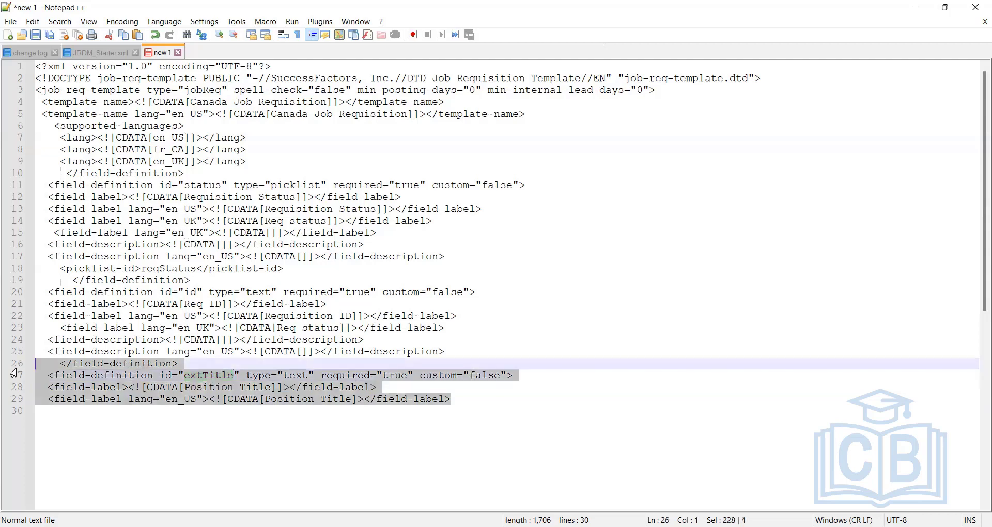
left_click_drag(460, 396, 13, 363)
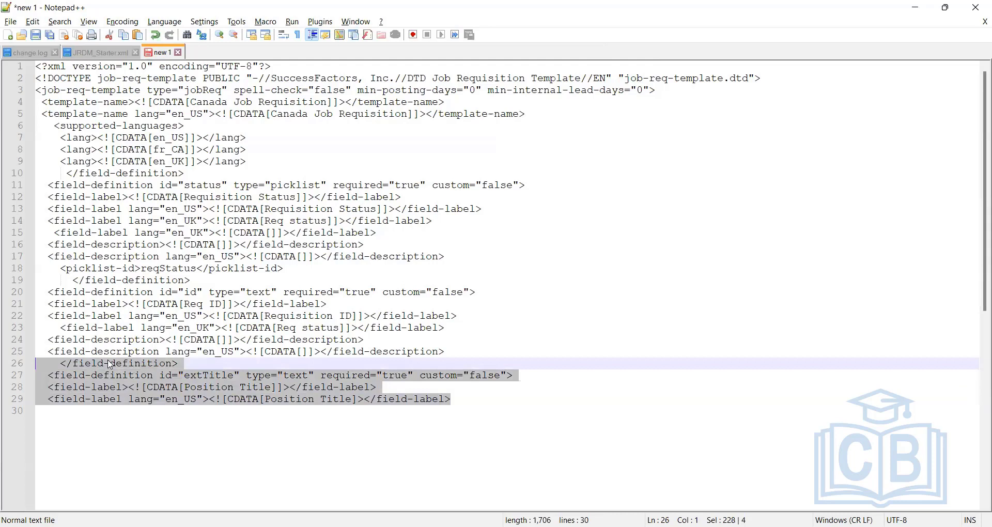
left_click(470, 396)
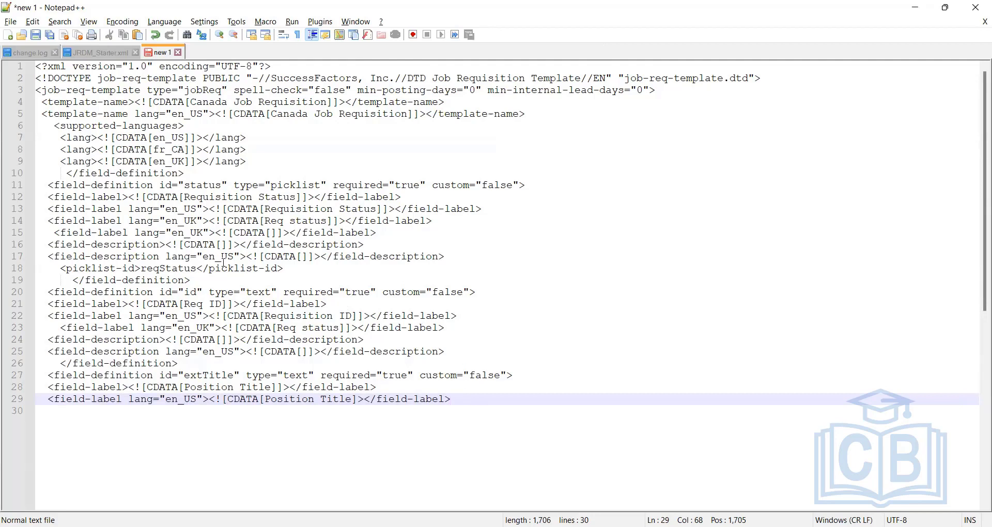
left_click_drag(285, 269, 14, 188)
left_click(280, 267)
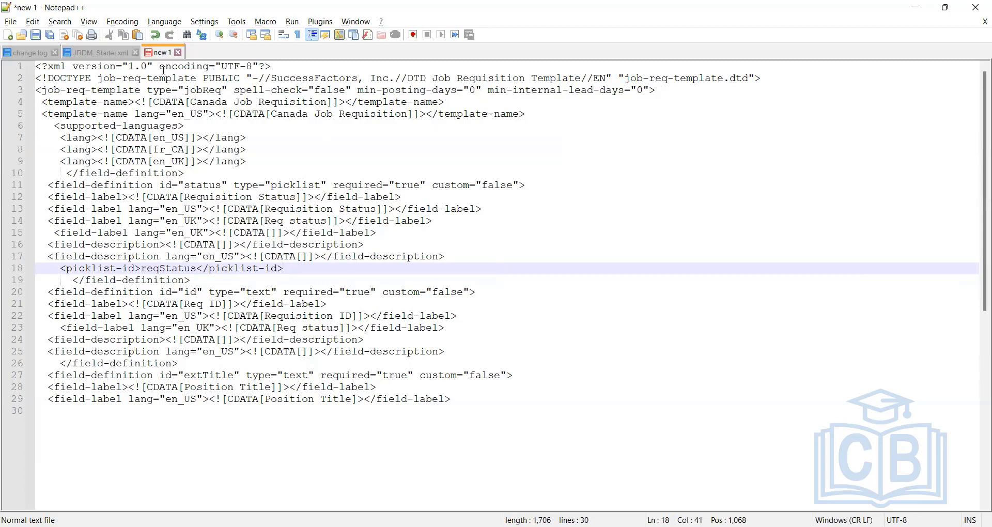
Review the XML header, template names, supported languages and the opening line of the status field definition
left_click_drag(446, 101, 35, 66)
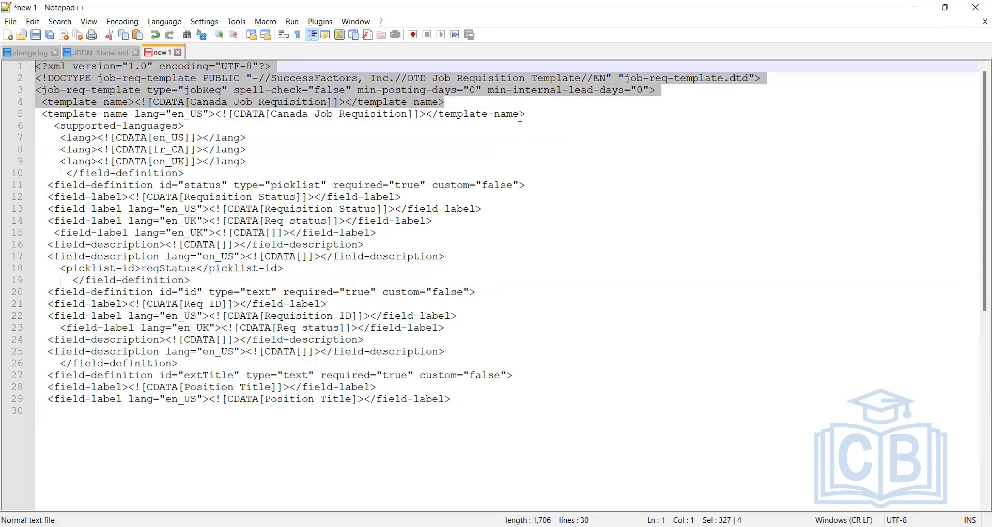
left_click_drag(523, 114, 36, 103)
left_click_drag(249, 162, 36, 126)
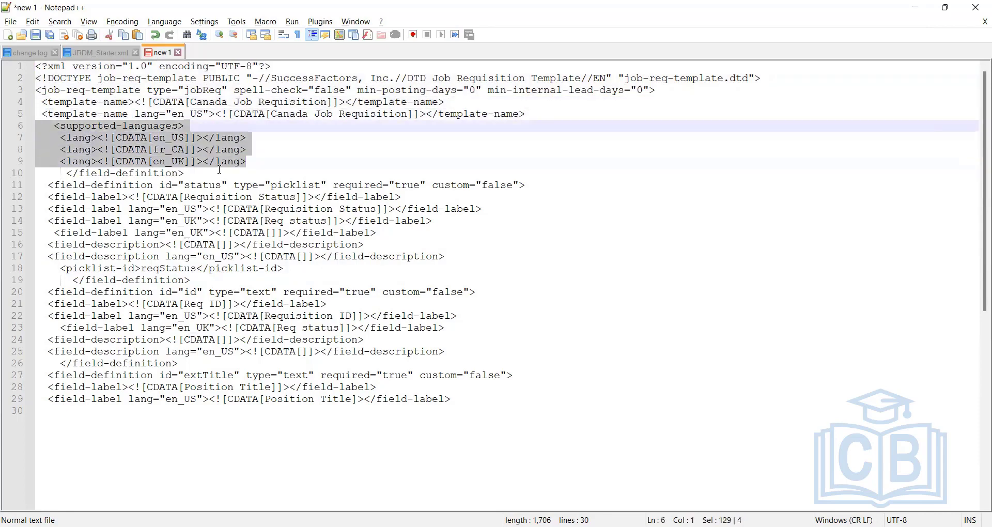
left_click(246, 175)
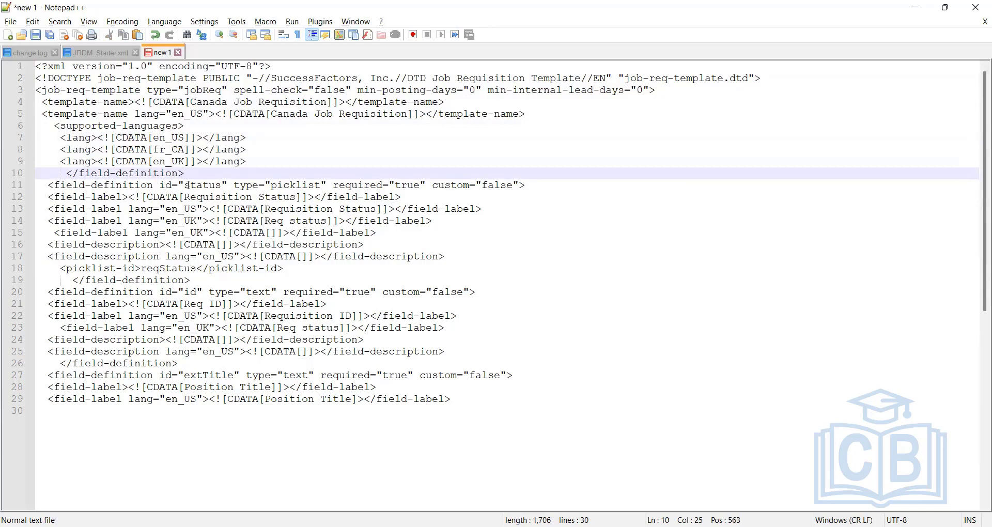
left_click(135, 185)
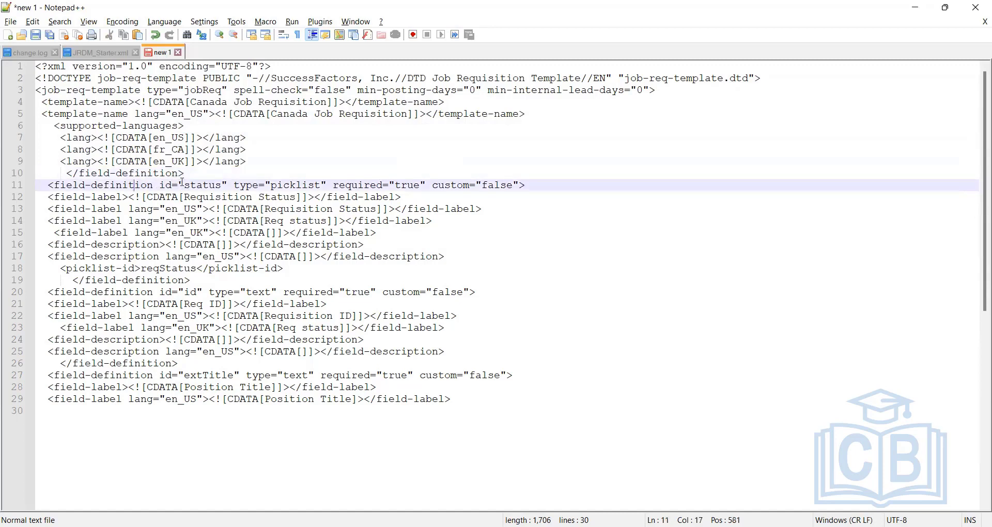
double_click(86, 189)
left_click(221, 190)
left_click(506, 185)
Switch to the PDF guide in Acrobat Reader and examine the standard field tables on pages 94 to 97, from status to costOfHire
key("alt+Tab")
scroll(331, 282, "up", 10)
scroll(333, 289, "down", 5)
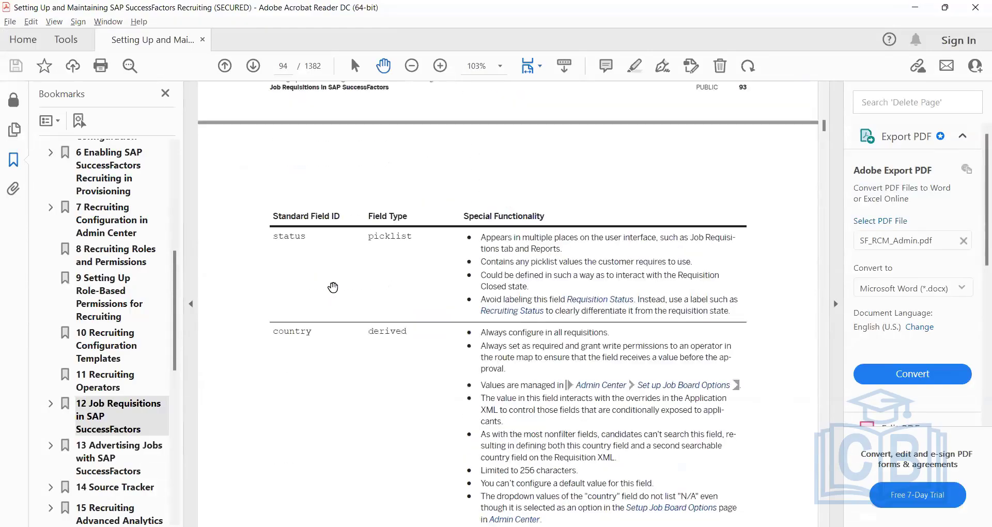
scroll(336, 287, "down", 6)
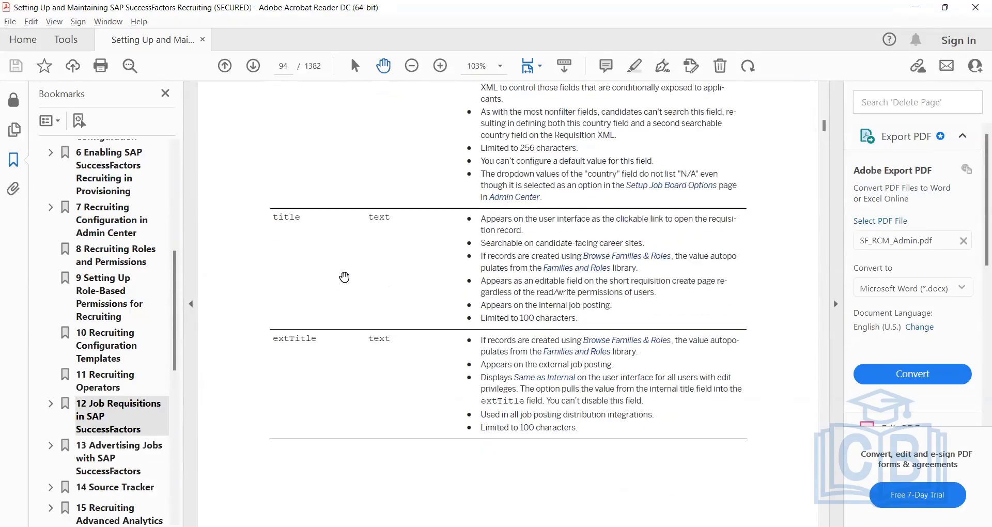
scroll(356, 296, "down", 4)
scroll(359, 284, "down", 8)
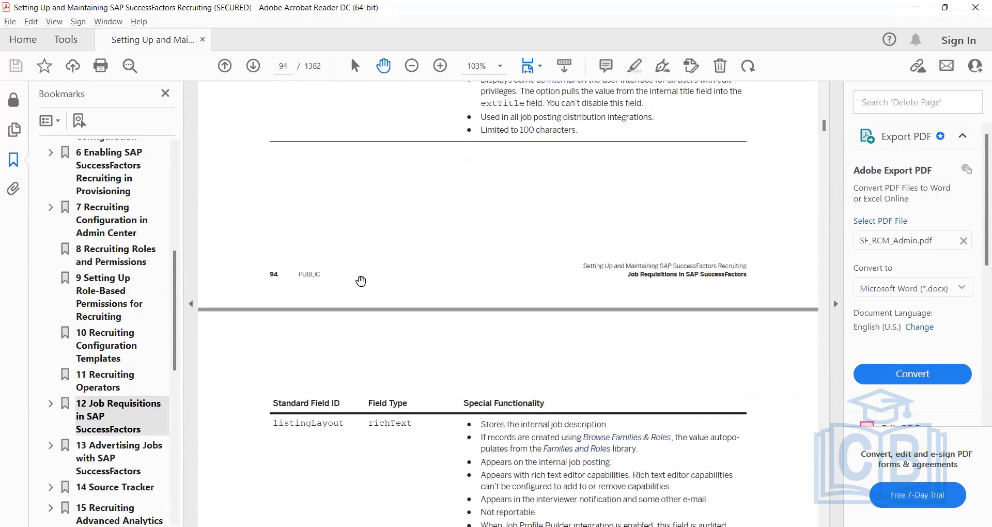
scroll(361, 281, "down", 1)
scroll(378, 341, "down", 5)
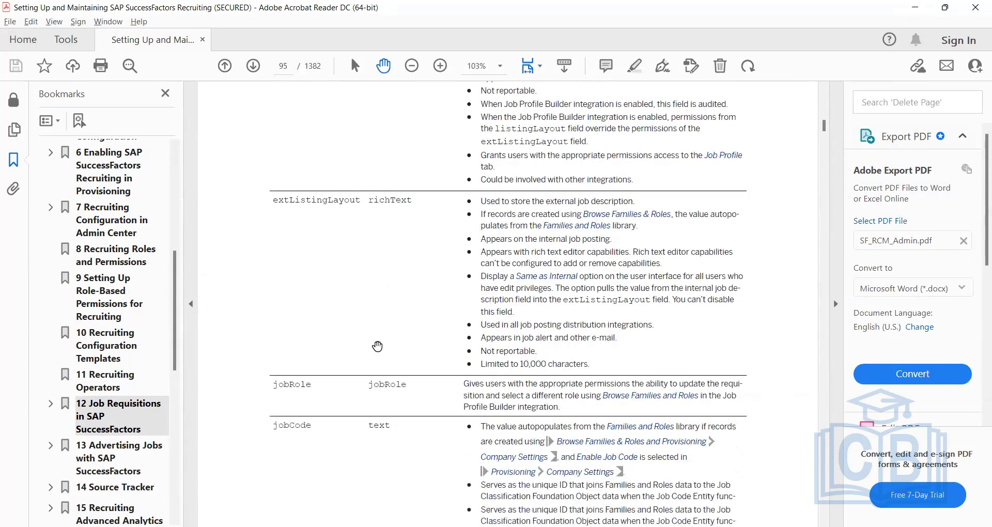
scroll(376, 363, "down", 13)
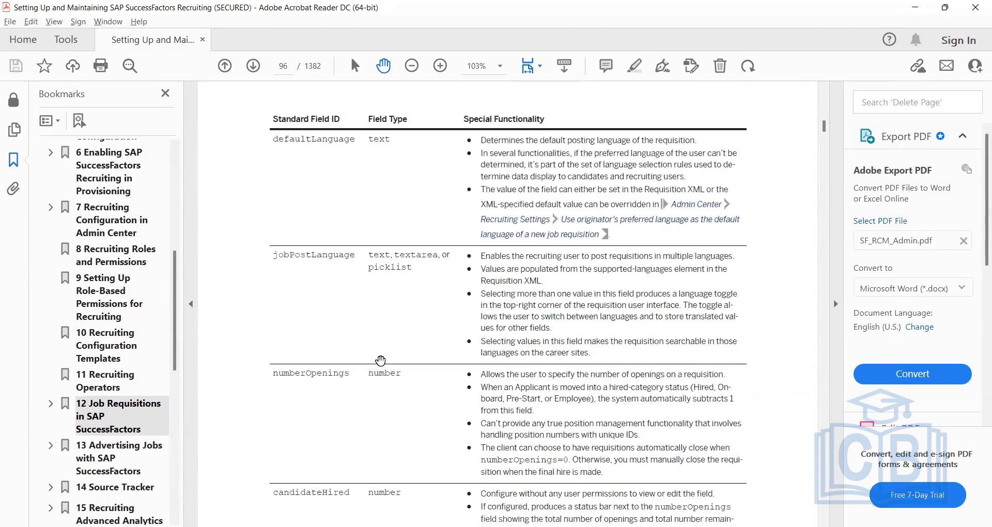
scroll(380, 365, "down", 18)
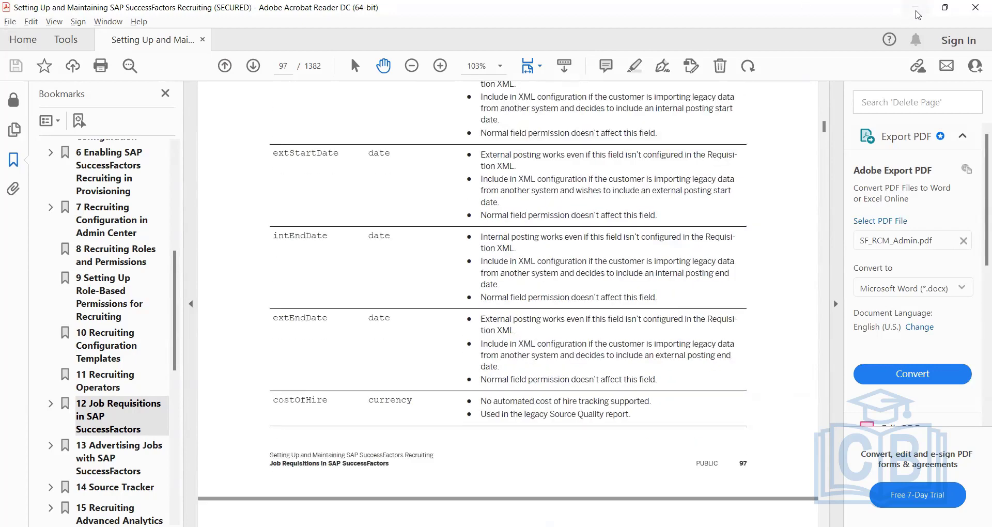
Minimize the PDF guide to return to Notepad++ and check the status field's ID against its en_US and en_UK labels
left_click(918, 15)
left_click(285, 208)
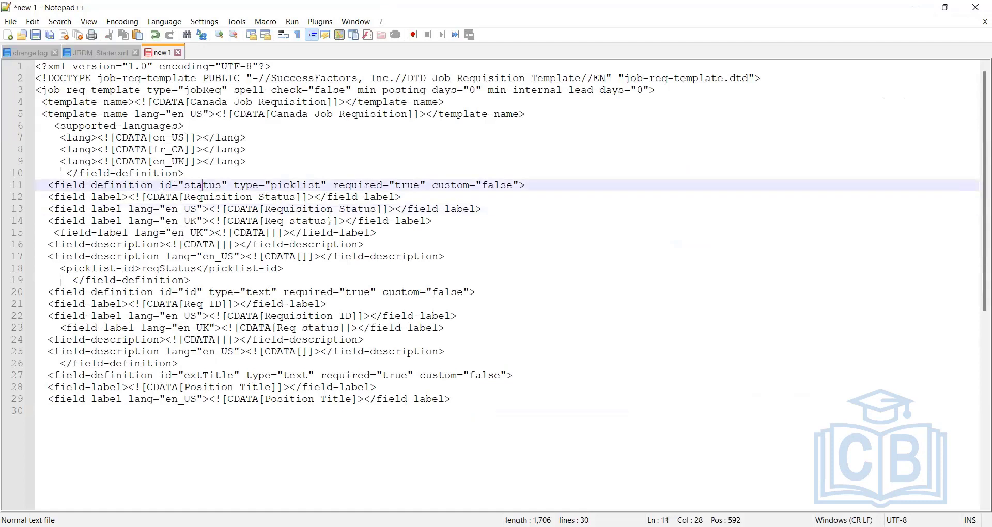
double_click(204, 186)
left_click(328, 221)
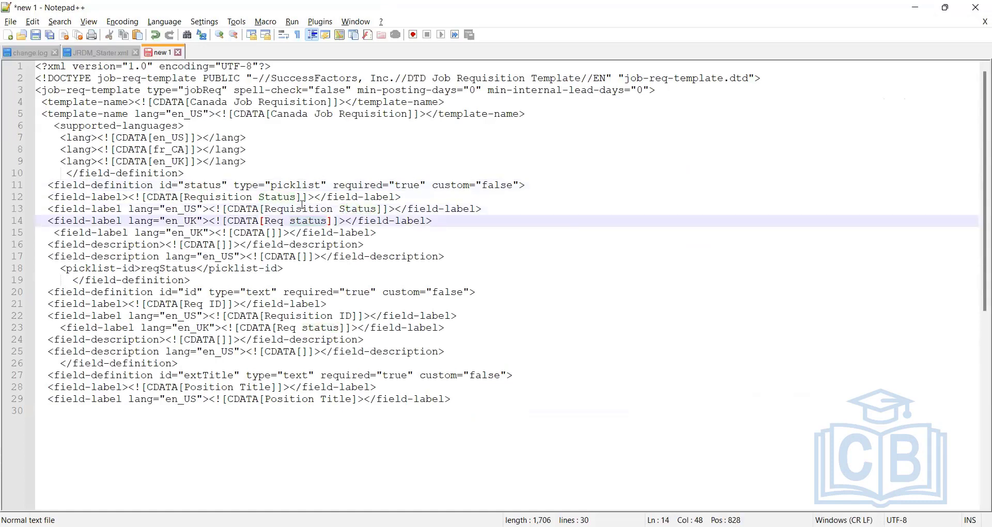
Compare the status field's en_US and en_UK labels and read on to the end of its definition
left_click_drag(377, 210, 270, 209)
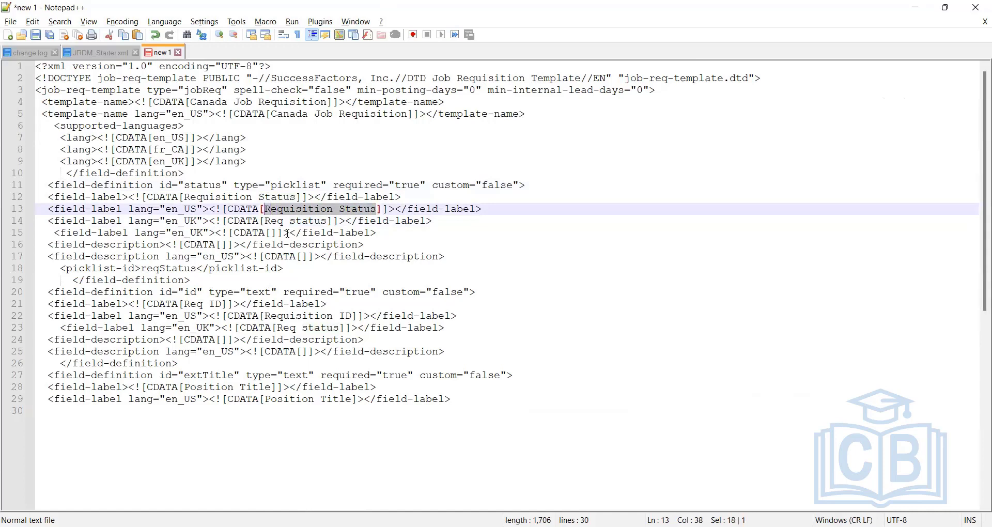
left_click(289, 234)
left_click(285, 219)
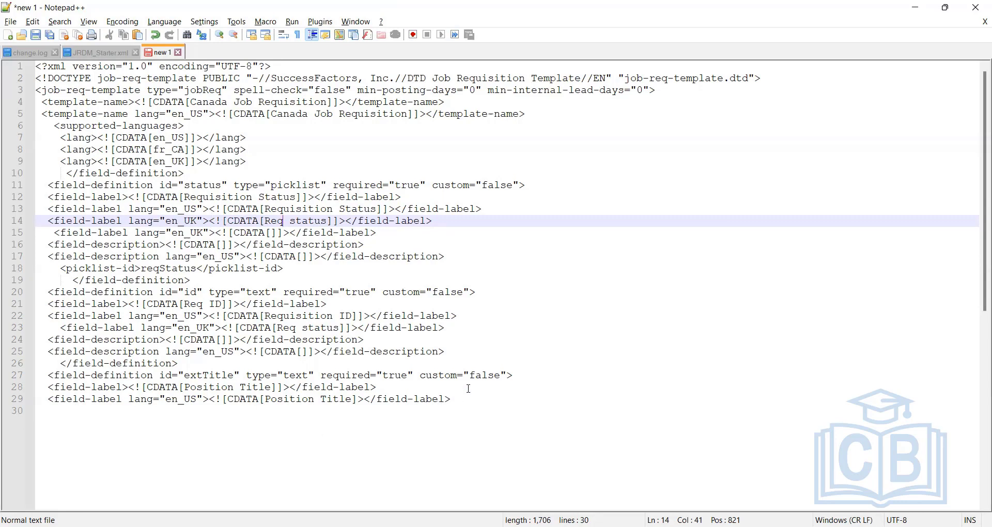
key("Down")
key("Down")
key("Down")
key("Down")
key("Down")
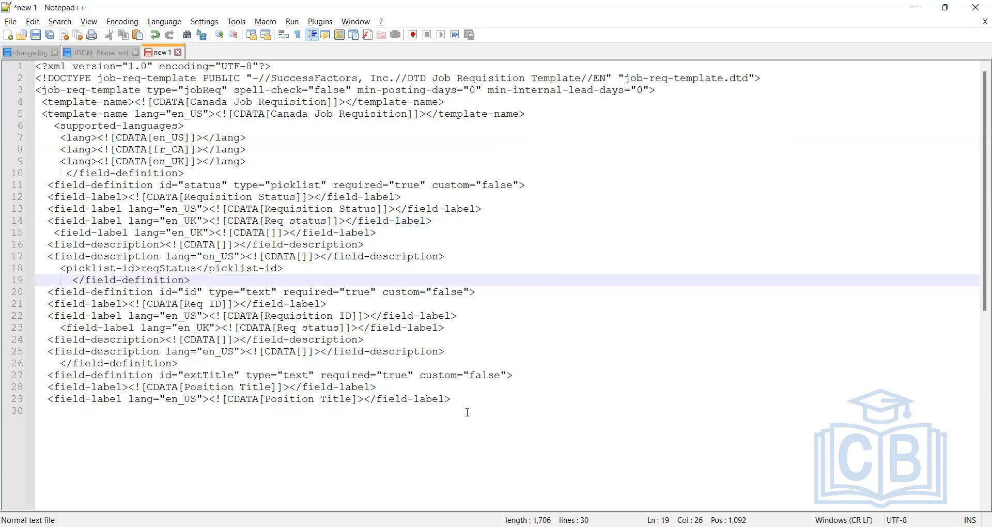
Glance at the PDF guide's standard field table, return to the template and highlight the status field definition with its labels
key("ctrl+a")
double_click(460, 400)
left_click(915, 8)
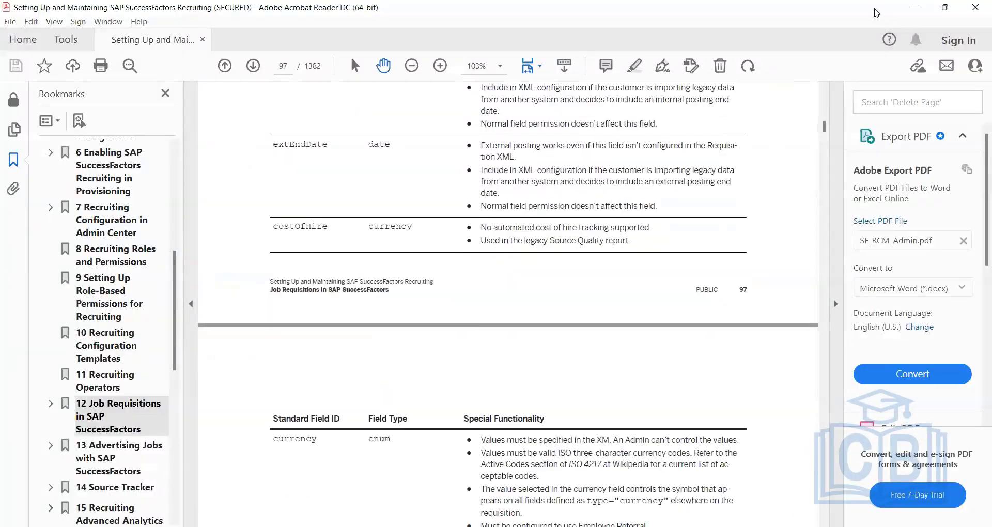
left_click(914, 10)
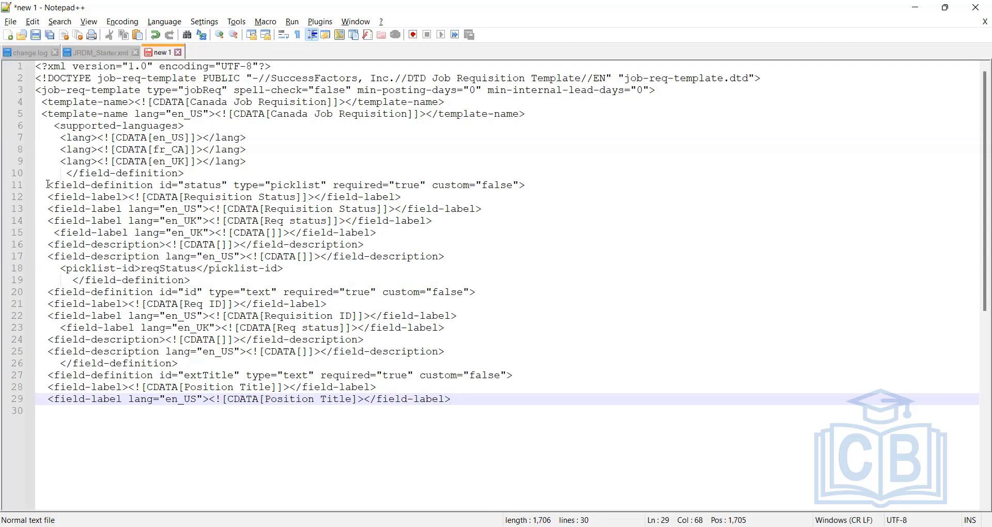
left_click_drag(48, 185, 459, 222)
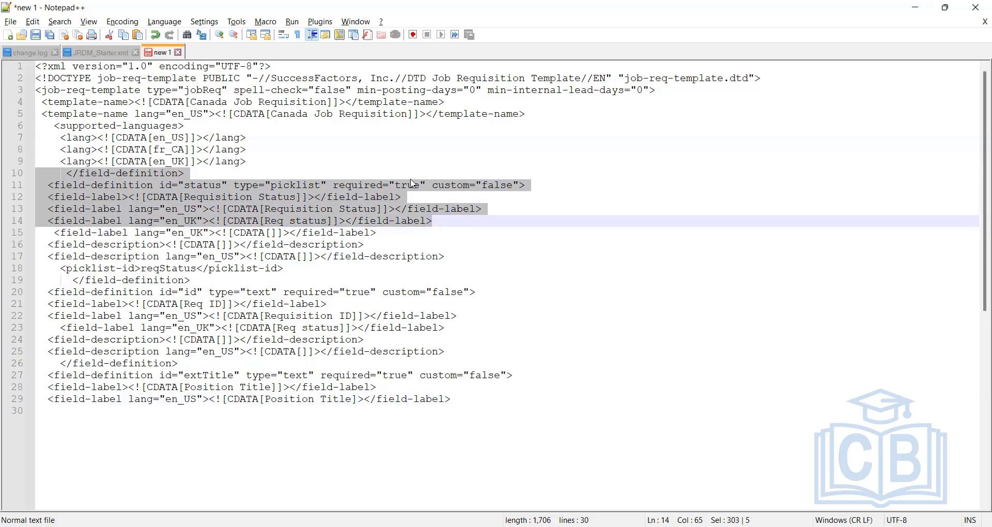
Copy the extListingLayout field definition from JRDM_Starter.xml, including the preceding closing tag, and paste it at the end of the new template
left_click(100, 54)
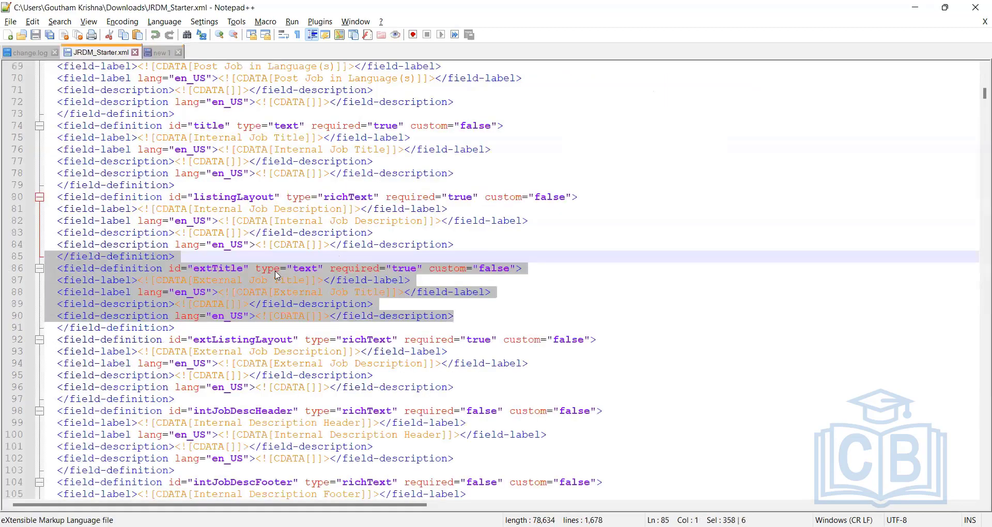
left_click(360, 245)
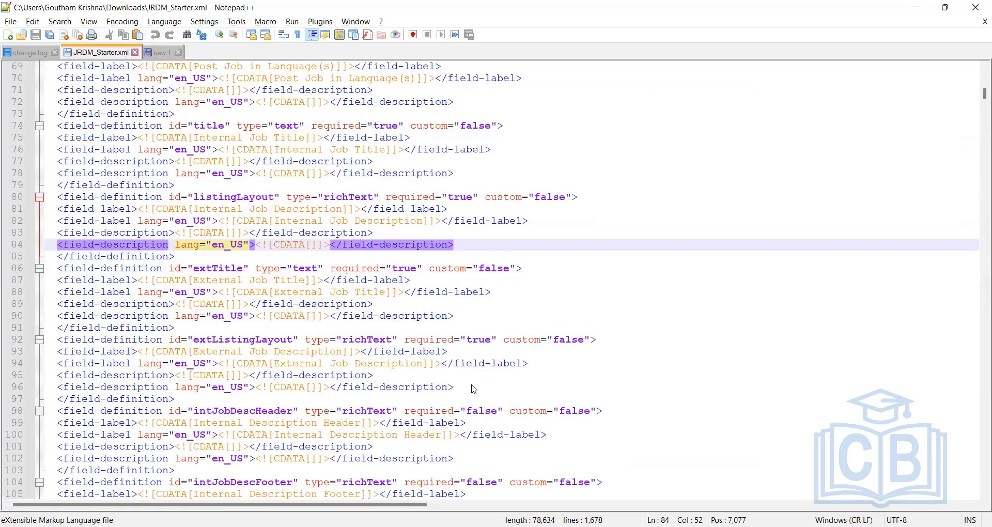
left_click_drag(472, 388, 268, 368)
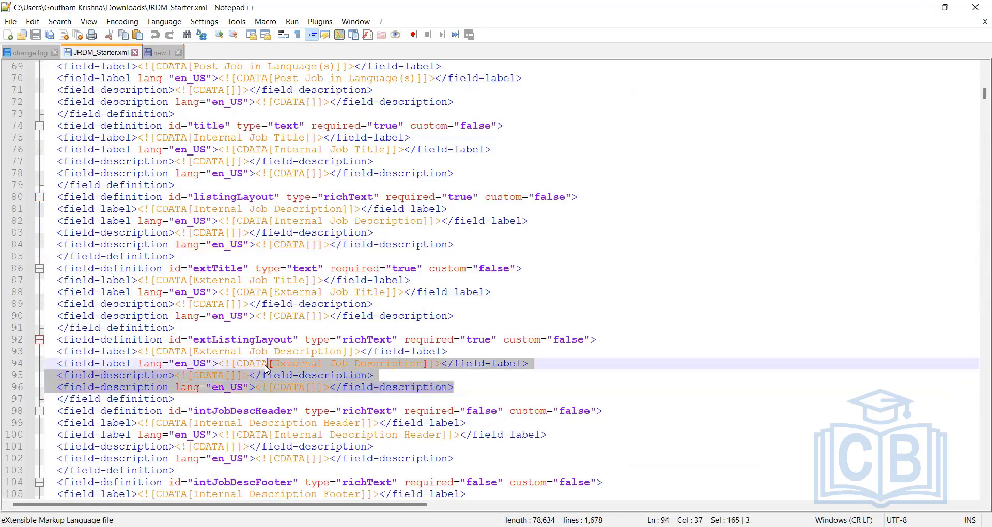
left_click_drag(459, 388, 35, 330)
key("ctrl+c")
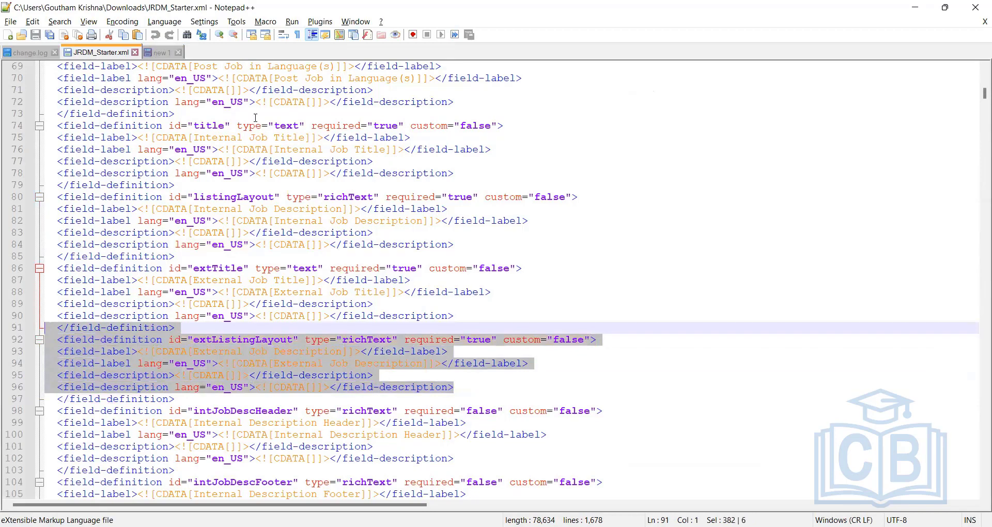
left_click(158, 52)
left_click(53, 414)
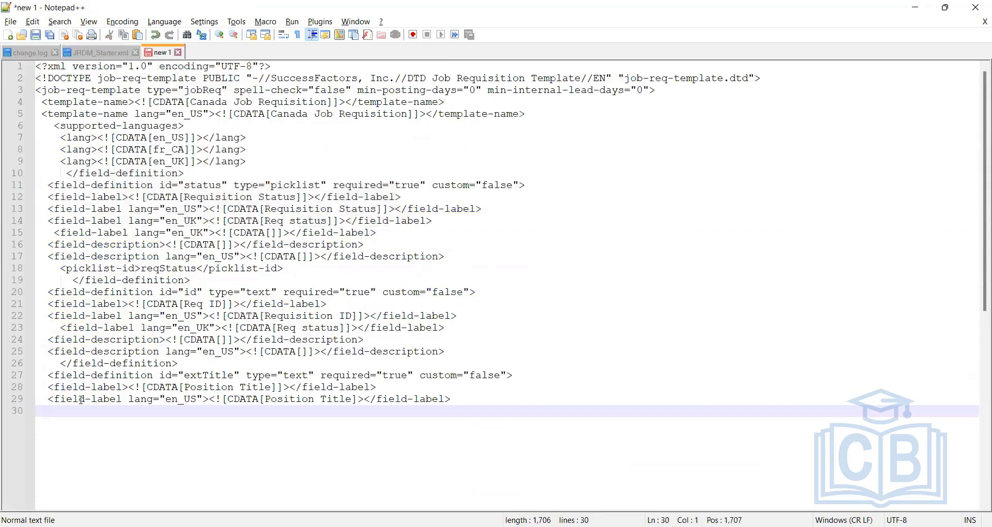
key("ctrl+v")
Insert an empty line after the extTitle field's en_US label, before the closing field-definition tag
left_click(464, 401)
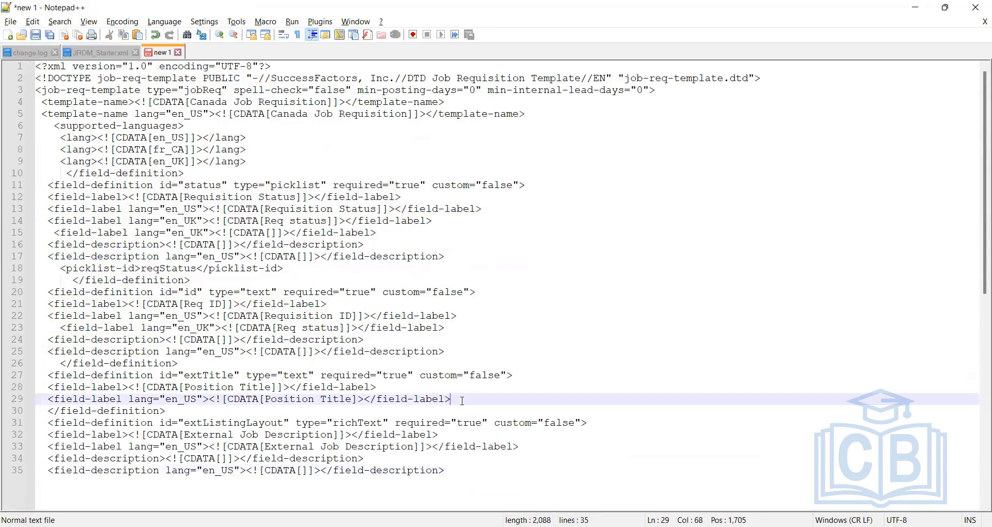
key("Return")
scroll(370, 412, "down", 1)
scroll(370, 412, "down", 4)
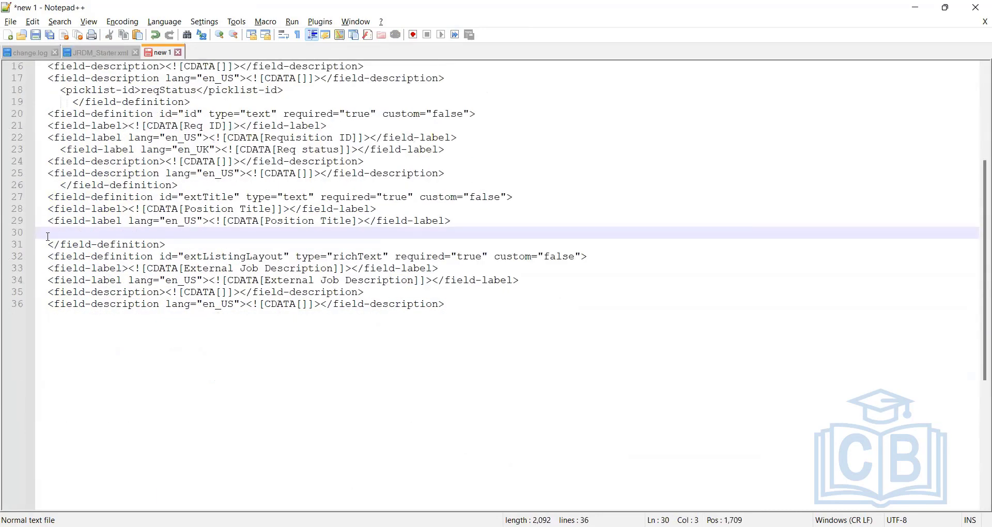
key("Left")
Replace the pasted definition's ID extListingLayout with the custom field ID cust_emplymenttype
left_click(283, 257)
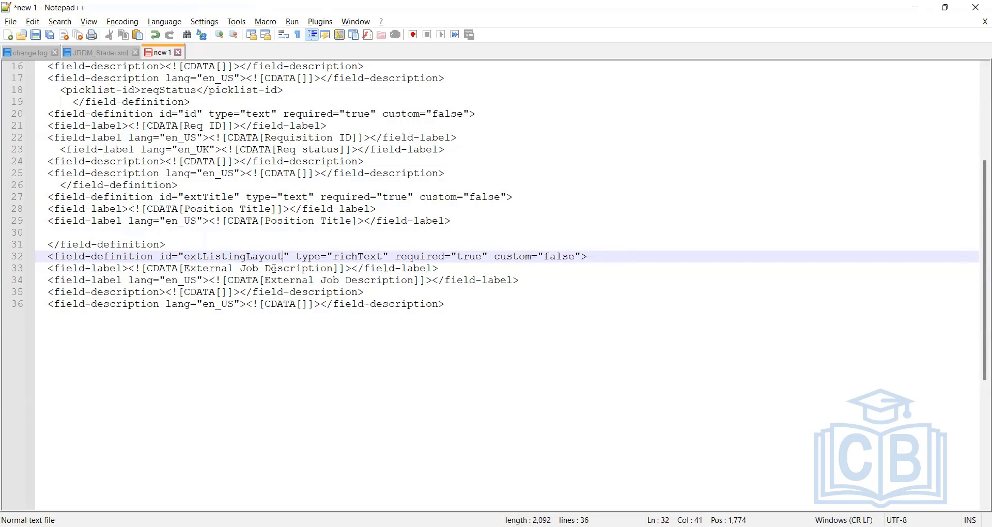
key("BackSpace")
key("BackSpace")
key("BackSpace")
key("BackSpace")
key("BackSpace")
key("BackSpace")
key("BackSpace")
key("BackSpace")
key("BackSpace")
key("BackSpace")
key("BackSpace")
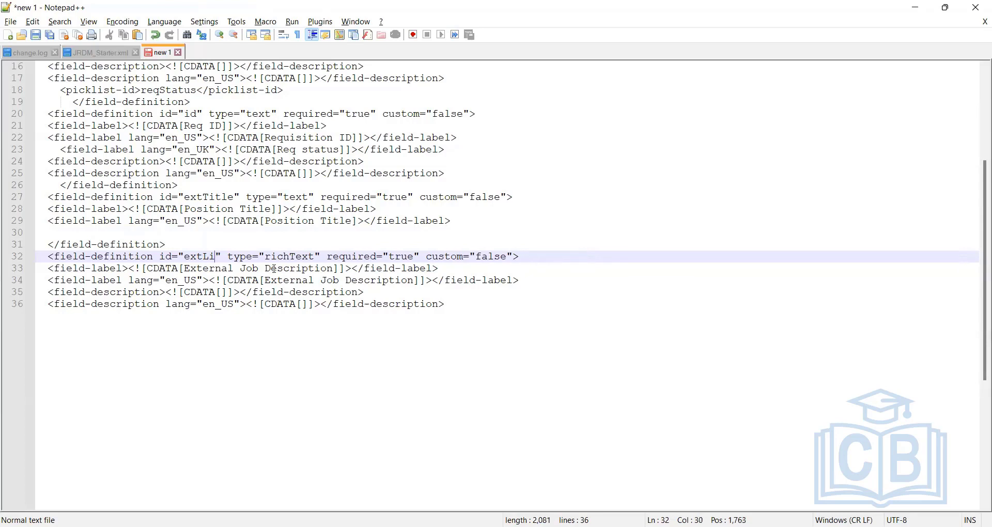
key("BackSpace")
key("BackSpace")
key("BackSpace")
key("BackSpace")
key("BackSpace")
type("cus")
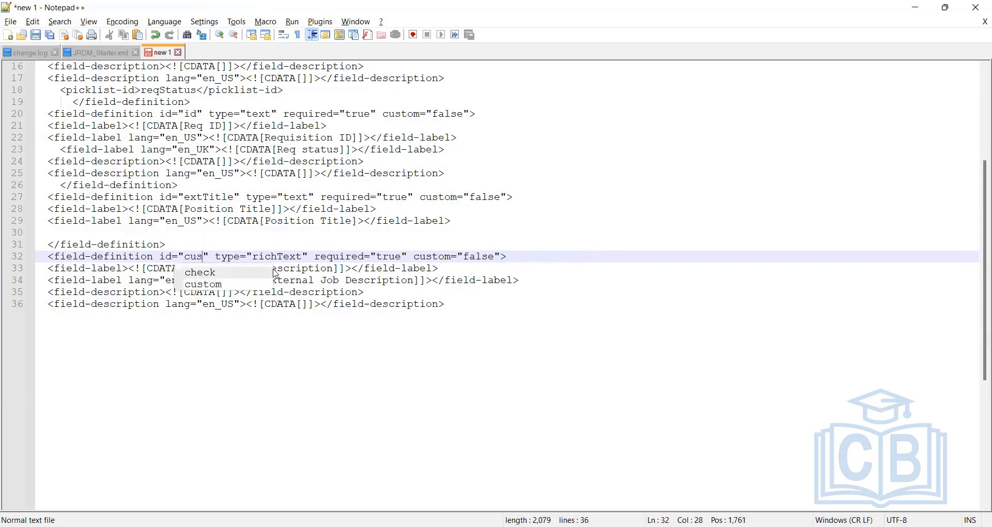
type("t")
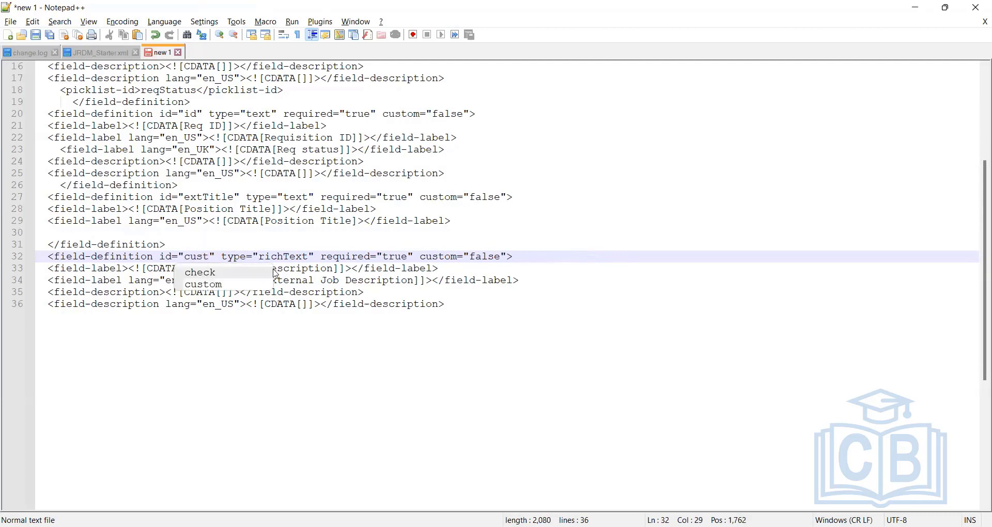
type("_")
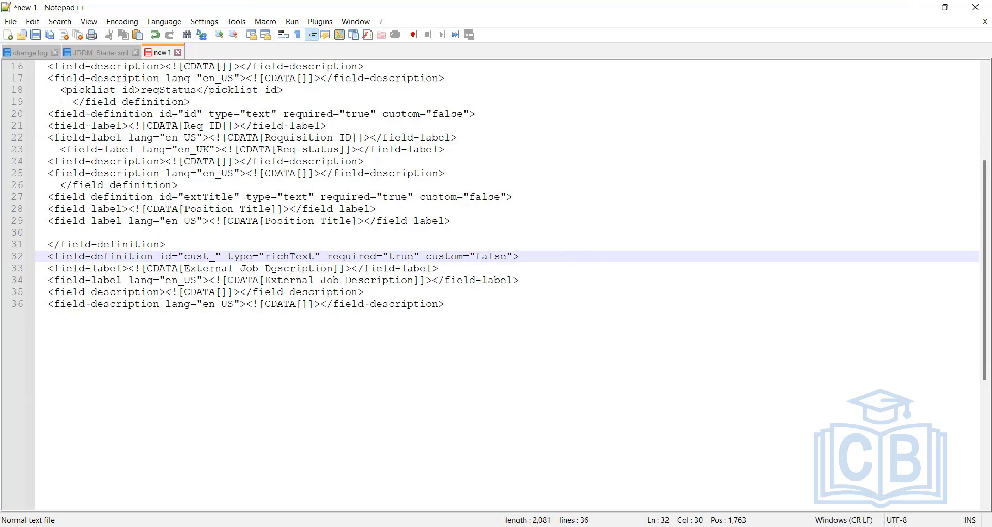
type("emp")
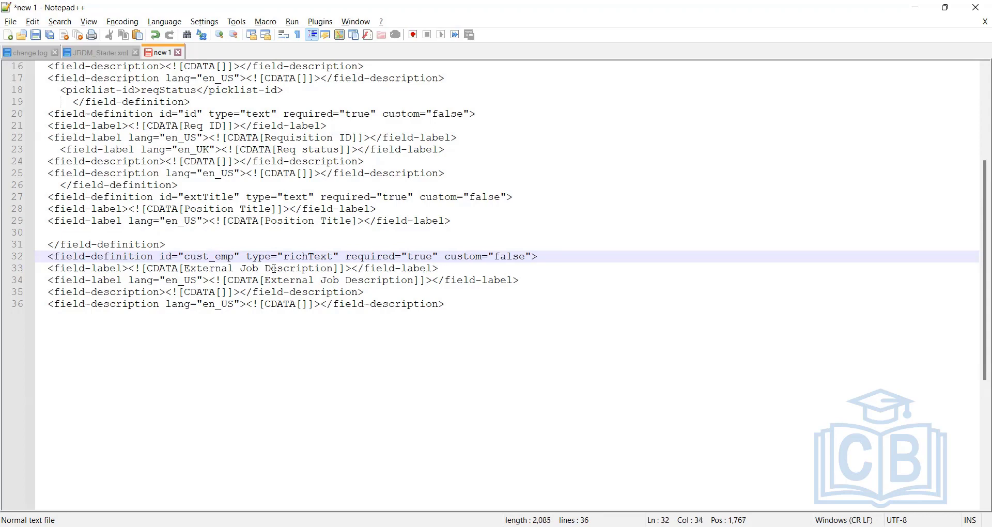
type("lyment")
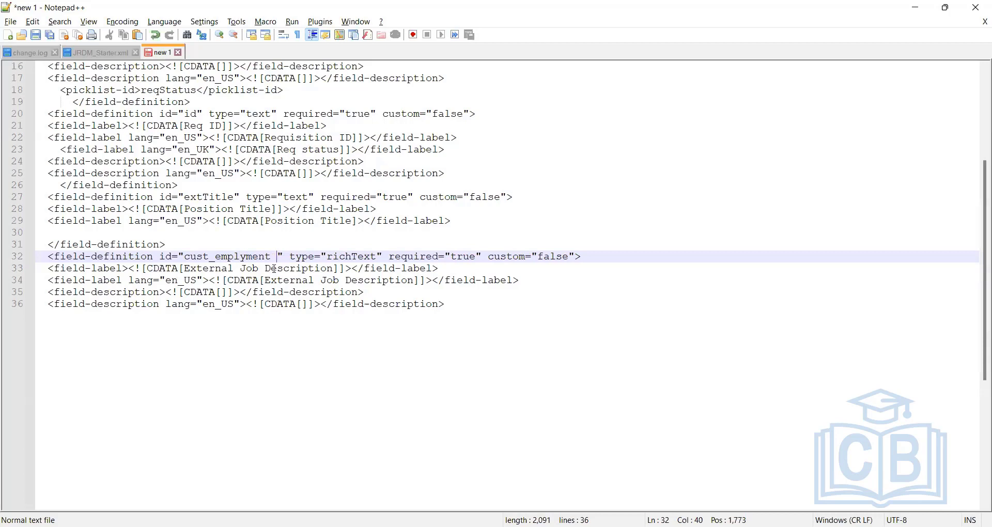
key("BackSpace")
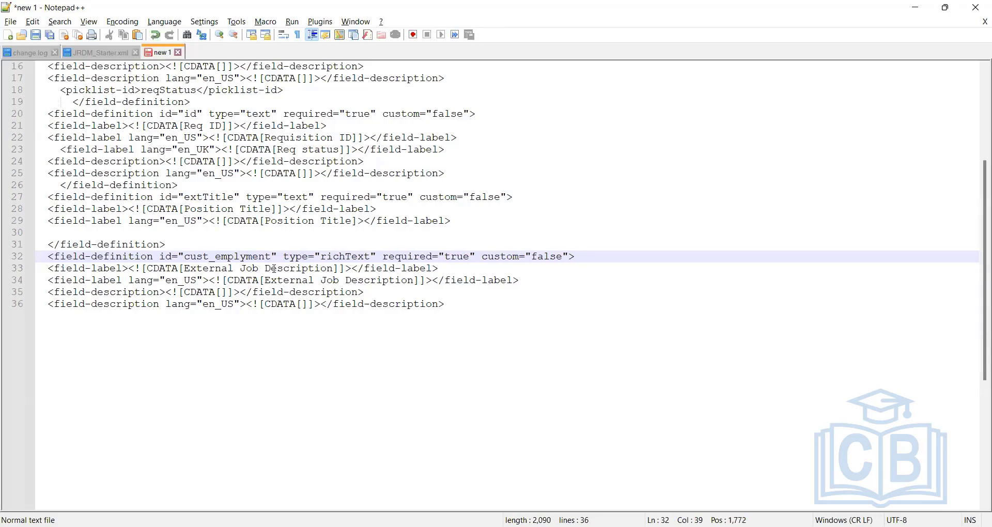
type("type")
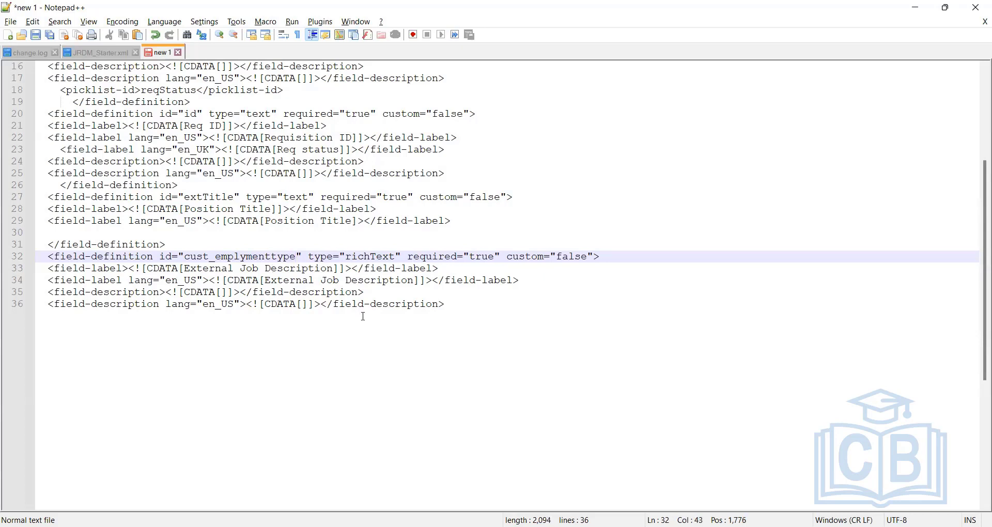
Highlight the cust_emplymenttype ID in the pasted definition to review its custom naming
key("Left")
key("Left")
key("Left")
key("Left")
key("Left")
key("Right")
key("Right")
key("Right")
key("Right")
key("Right")
key("shift+Left")
key("shift+Left")
key("shift+Left")
key("shift+Left")
key("shift+Left")
key("shift+Left")
key("shift+Left")
key("shift+Left")
key("shift+Left")
key("shift+Left")
key("shift+Left")
key("shift+Left")
key("shift+Left")
key("shift+Left")
key("shift+Left")
key("shift+Left")
key("shift+Left")
key("shift+Left")
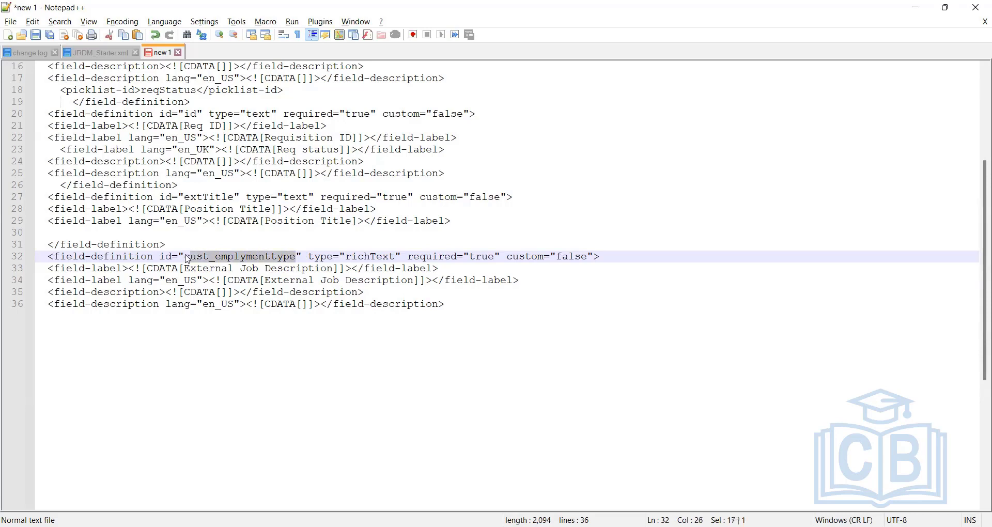
left_click(264, 258)
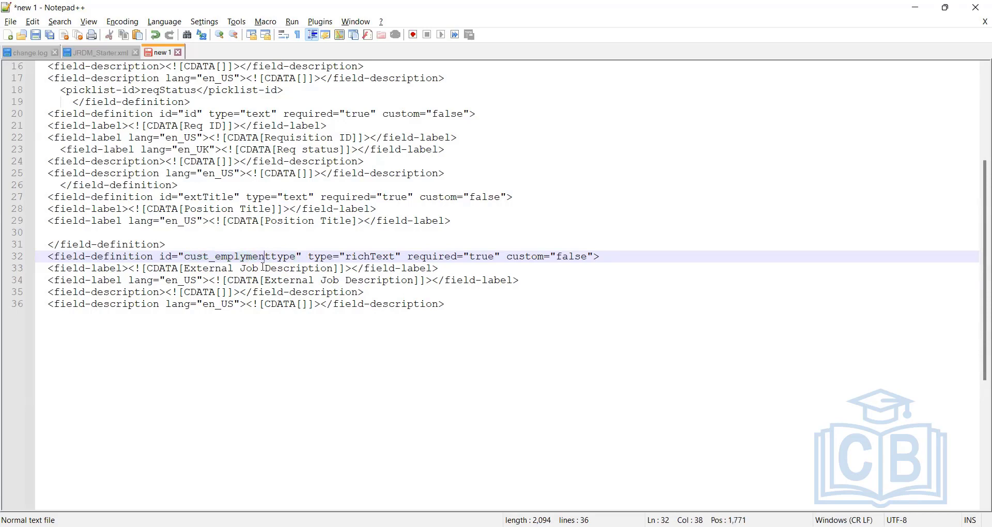
Try text and picklist as the cust_emplymenttype field's type in place of richText
left_click(371, 257)
left_click_drag(395, 257, 346, 257)
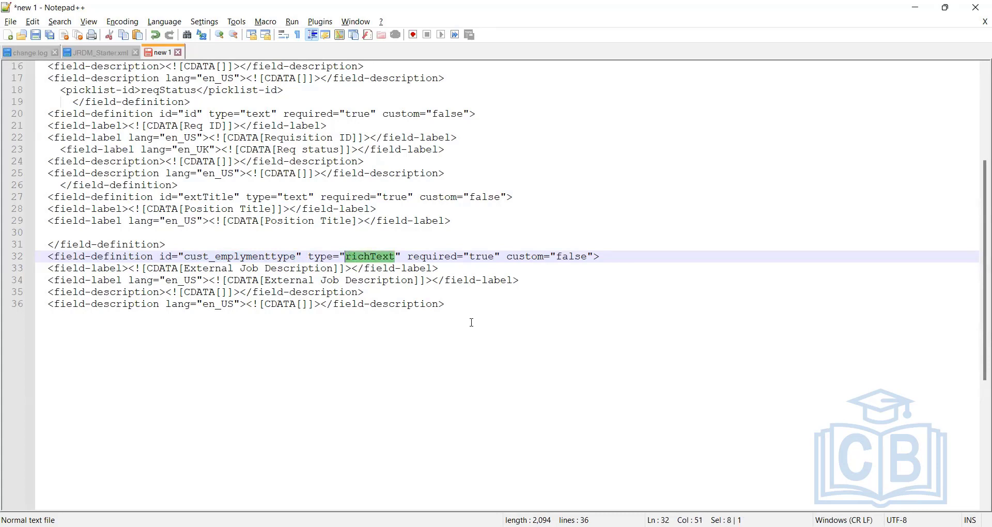
key("Delete")
type("text")
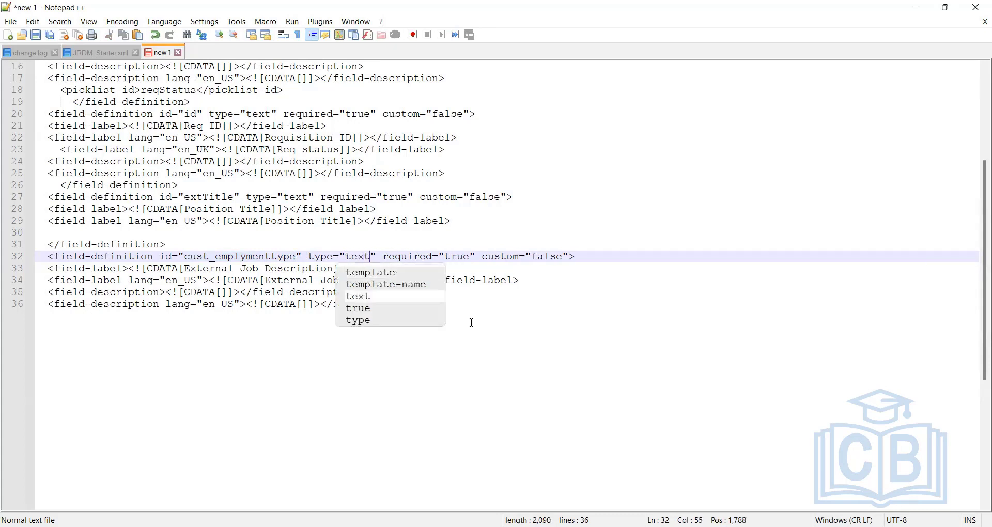
key("BackSpace")
key("BackSpace")
key("BackSpace")
key("BackSpace")
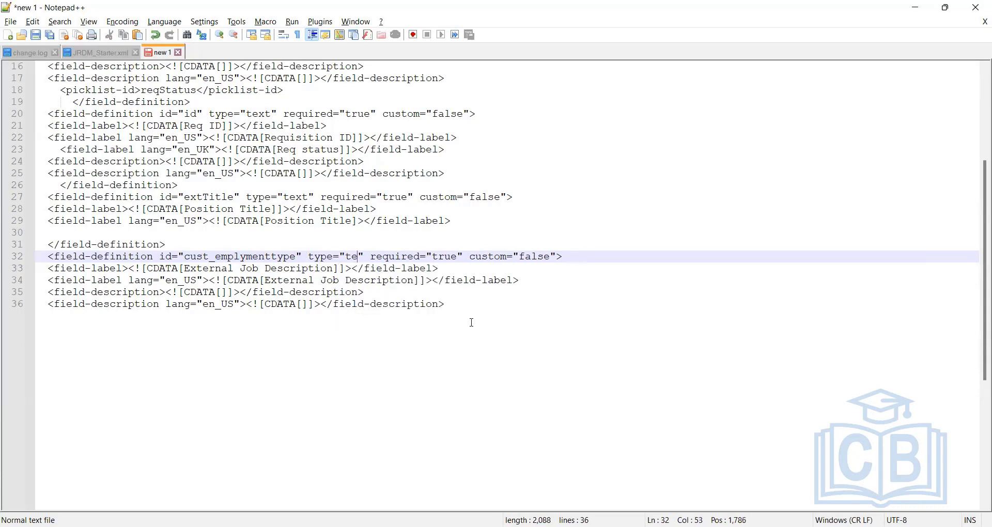
type("pick")
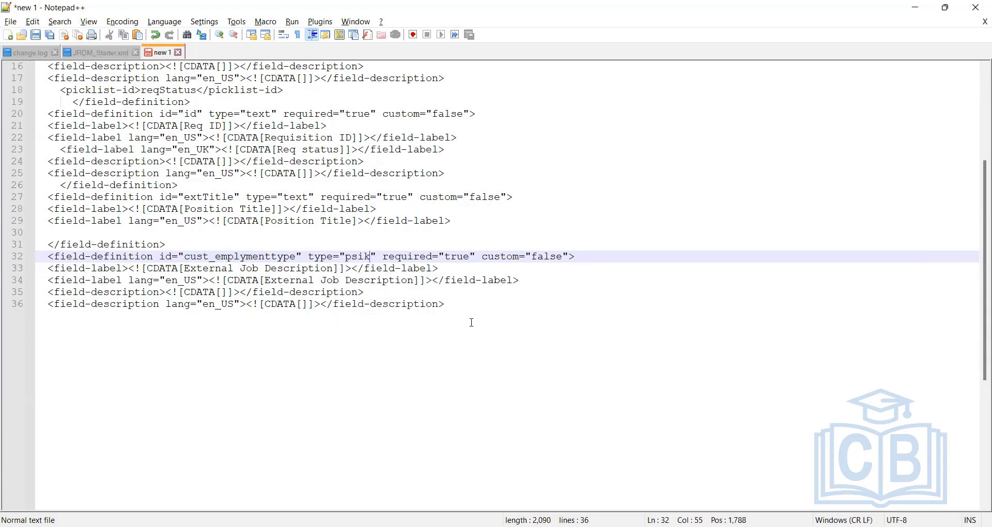
key("BackSpace")
key("BackSpace")
key("BackSpace")
type("icklist\\\\\\")
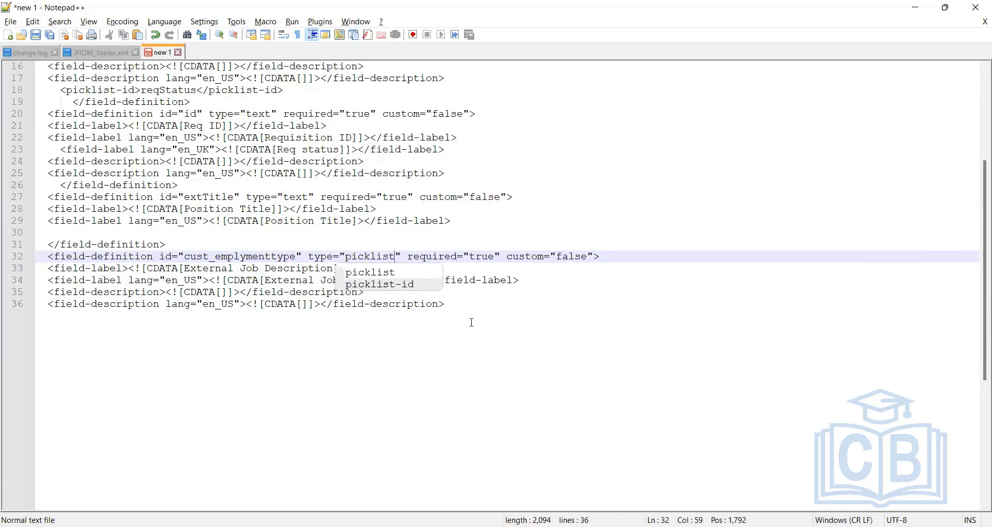
Set the cust_emplymenttype field's type to text
key("BackSpace")
key("BackSpace")
key("BackSpace")
key("BackSpace")
key("BackSpace")
key("BackSpace")
key("BackSpace")
key("BackSpace")
key("BackSpace")
key("BackSpace")
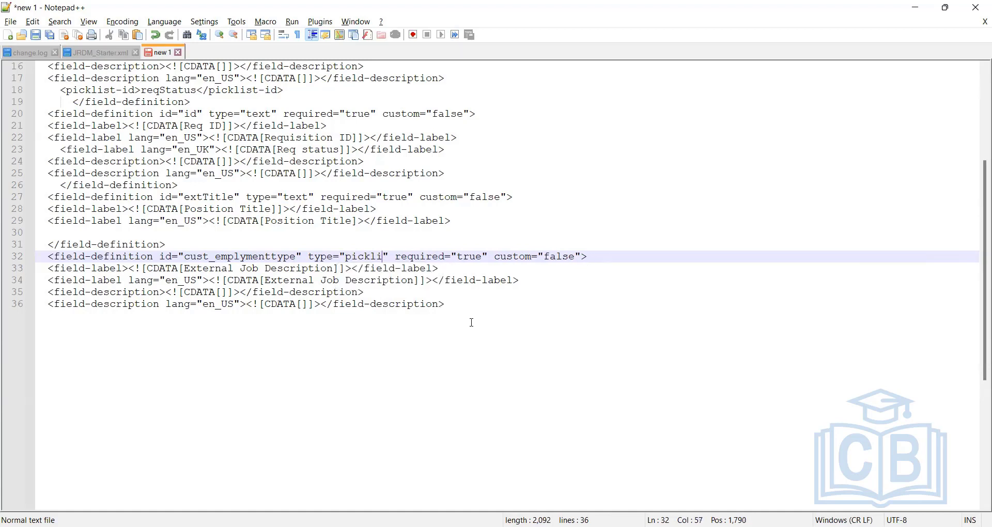
key("BackSpace")
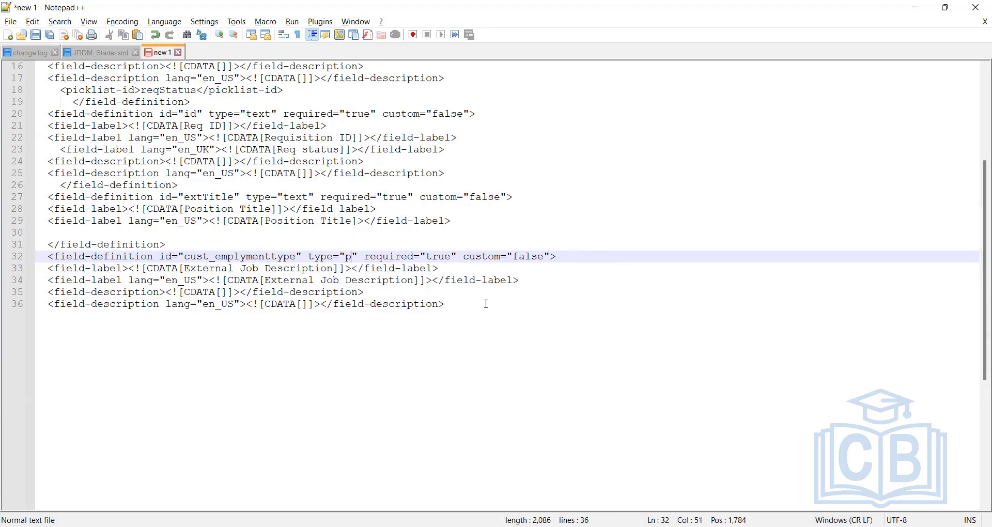
key("BackSpace")
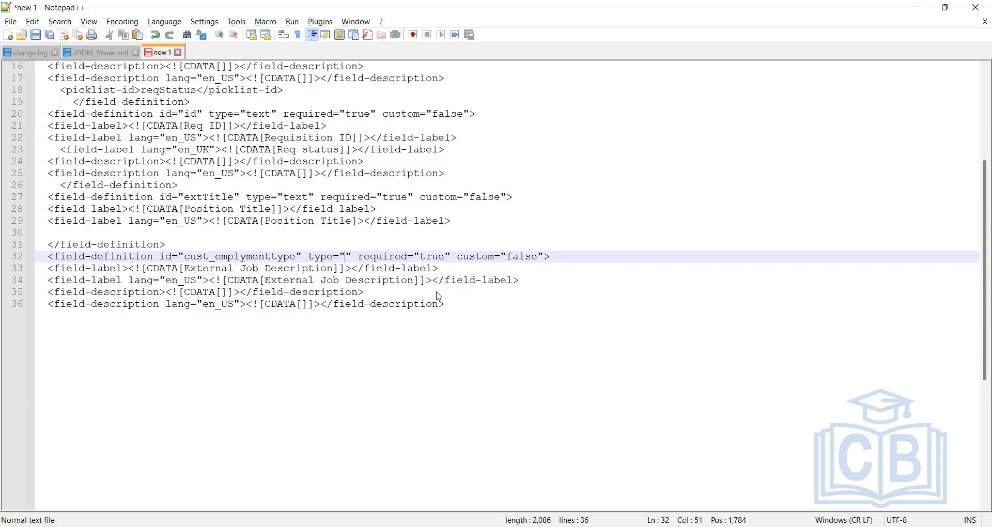
type("text")
Add two empty lines after the cust_emplymenttype field's en_US description at the end of the template
left_click(410, 298)
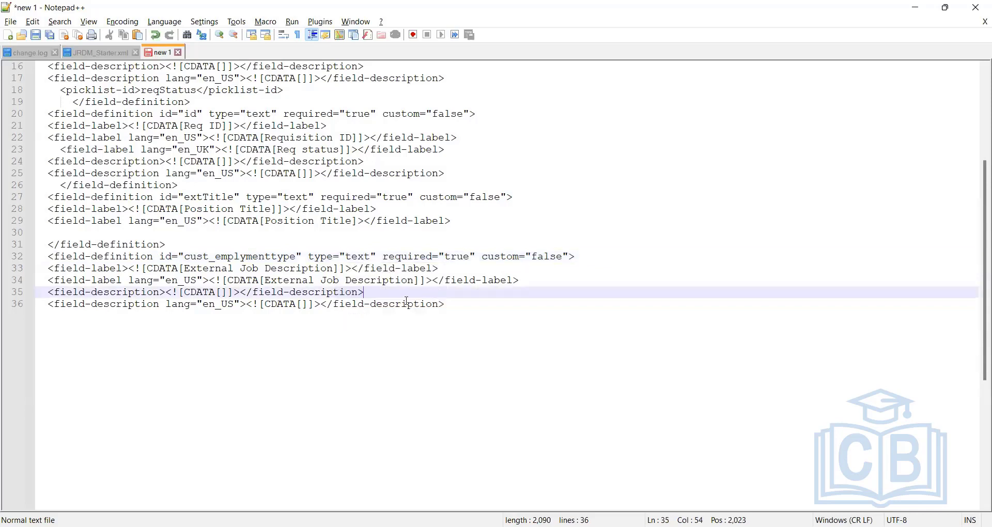
left_click(383, 303)
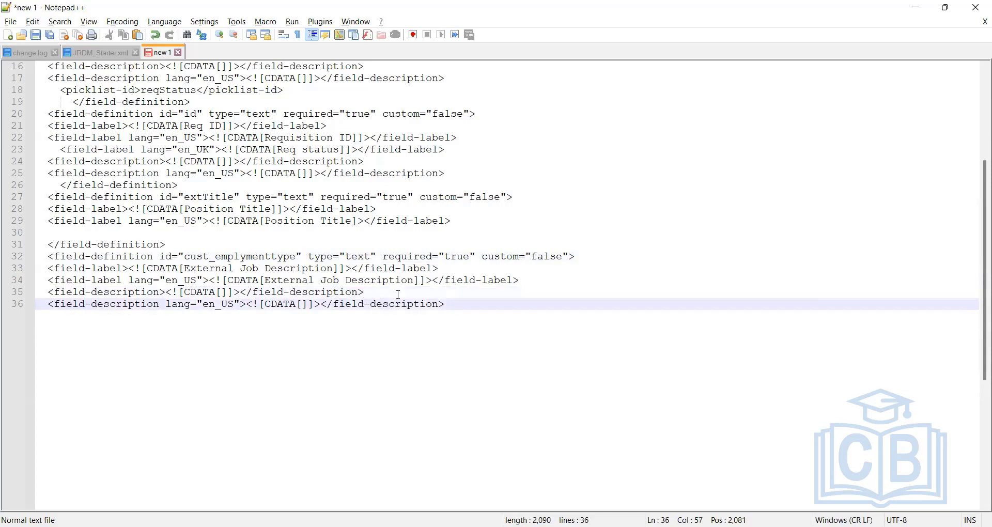
left_click(400, 294)
left_click(460, 301)
key("Return")
key("Return")
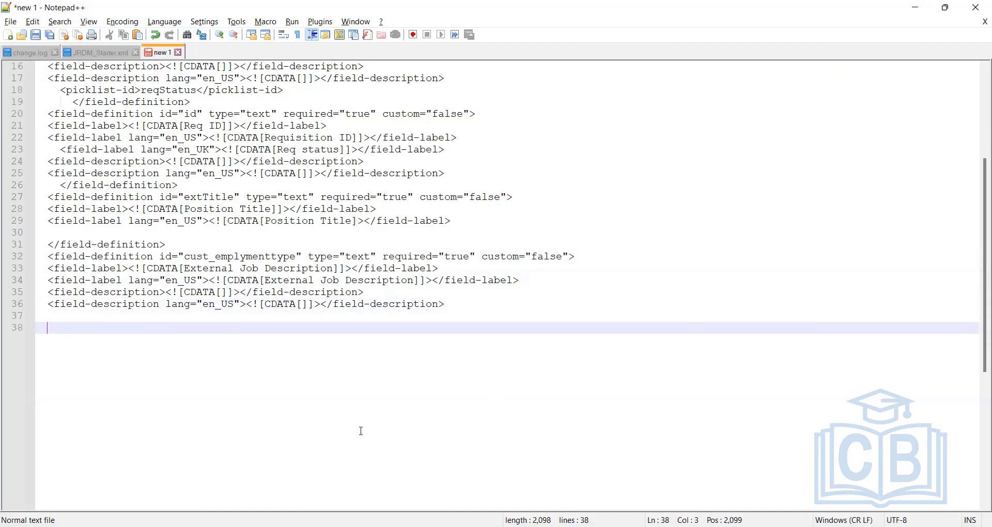
Write Mfilter below the cust_emplymenttype definition and look up the filter1-15 and mfield1-15 fields in the SuccessFactors guide
type("Mfilter")
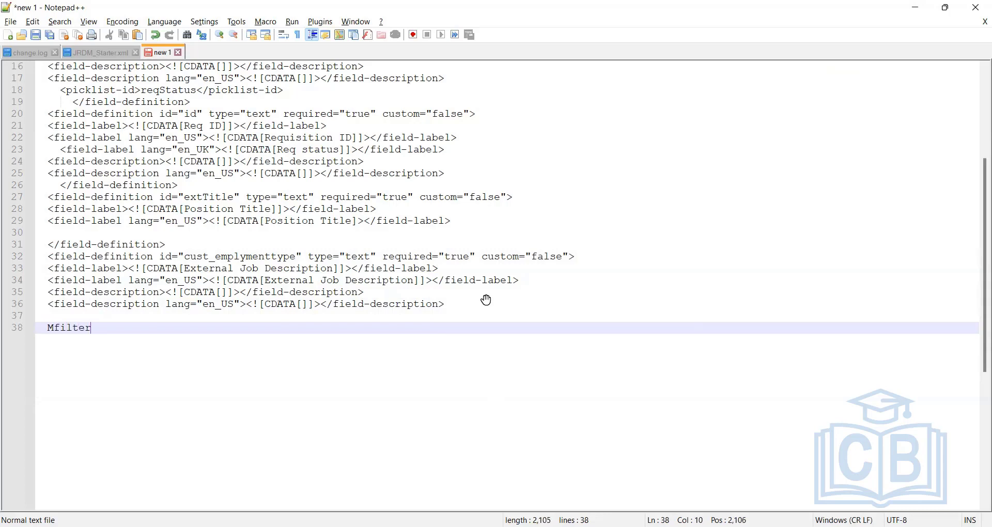
key("alt+Tab")
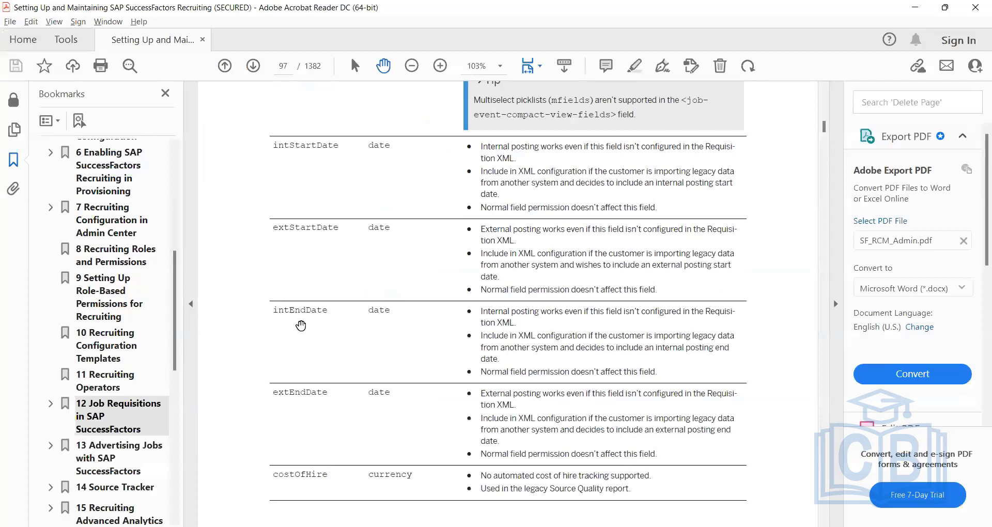
scroll(301, 325, "up", 10)
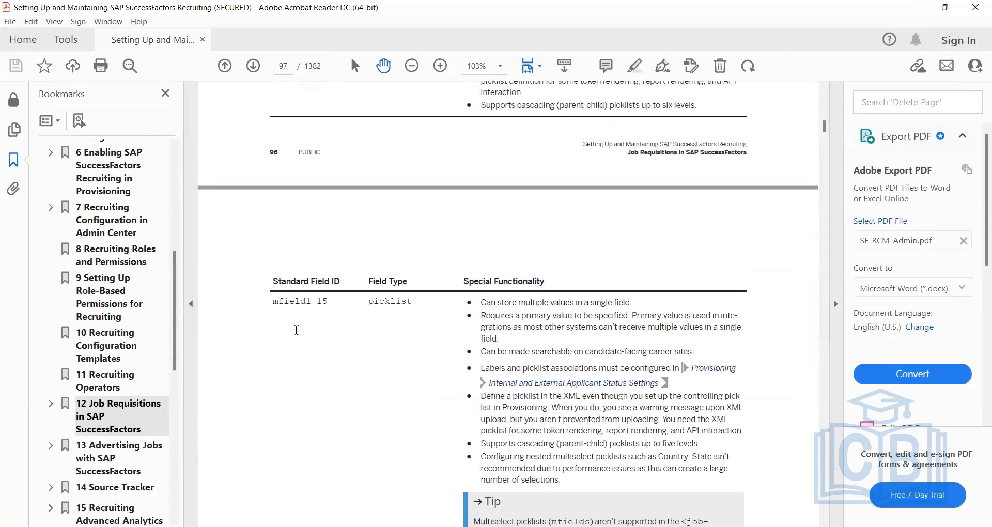
scroll(322, 357, "up", 6)
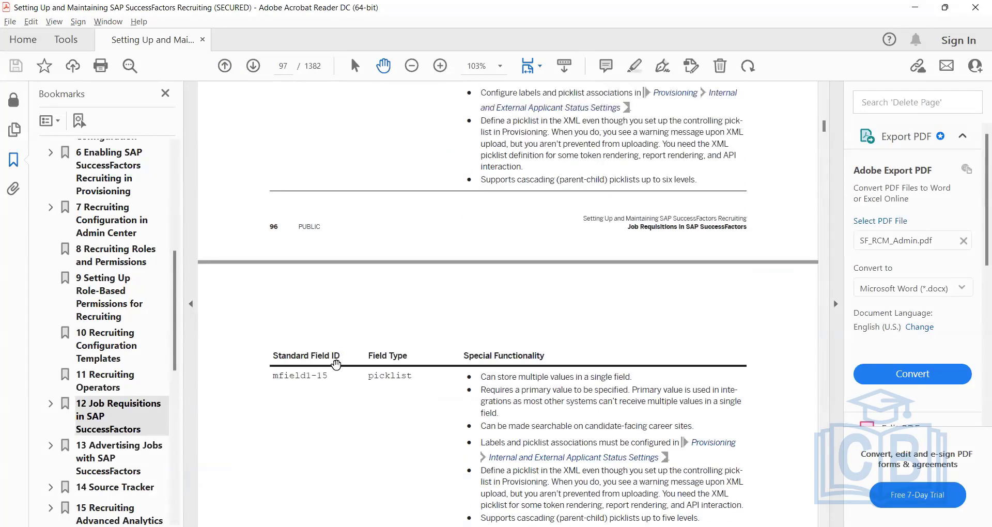
scroll(371, 336, "up", 2)
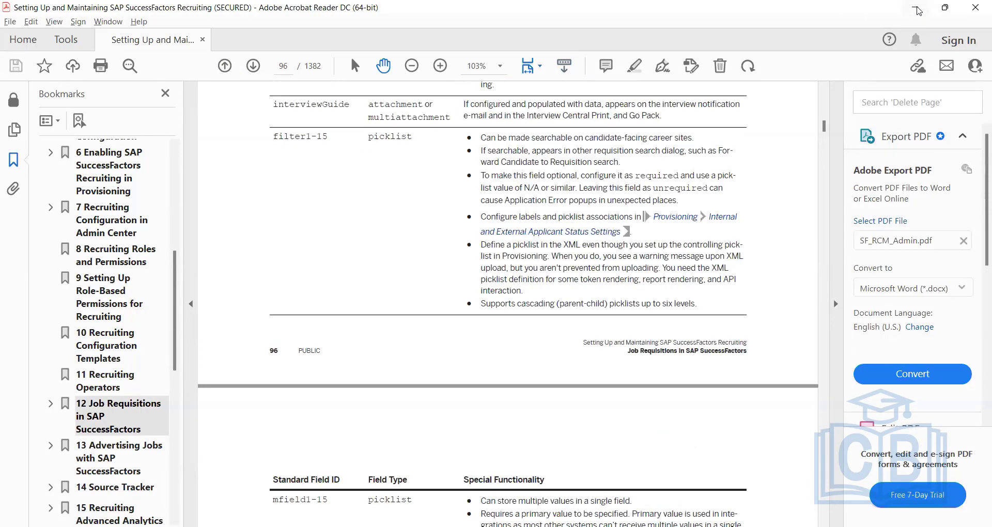
Replace the Mfilter note at the end of the template with M-Multi, followed by an empty line
left_click(919, 10)
key("BackSpace")
key("BackSpace")
key("BackSpace")
key("BackSpace")
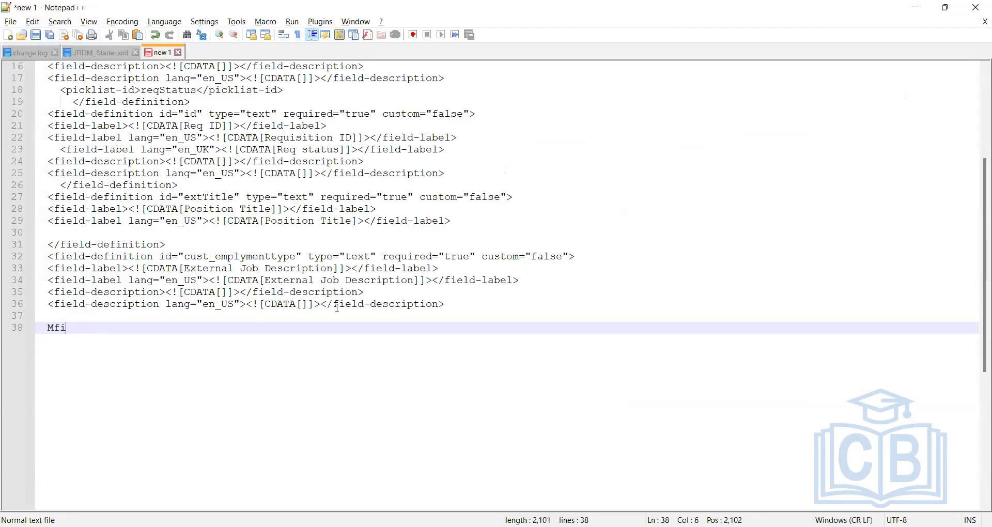
key("BackSpace")
key("BackSpace")
key("BackSpace")
type("-")
key("Up")
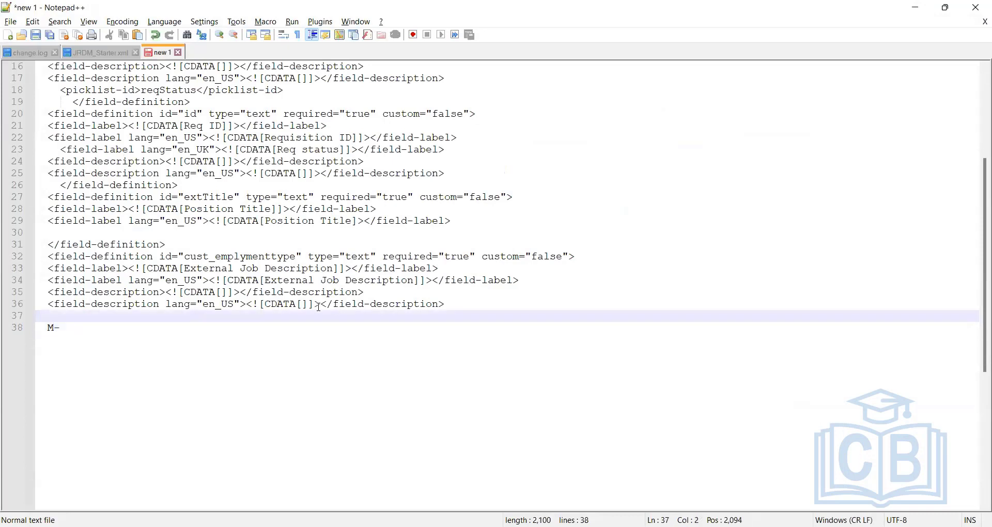
left_click(176, 328)
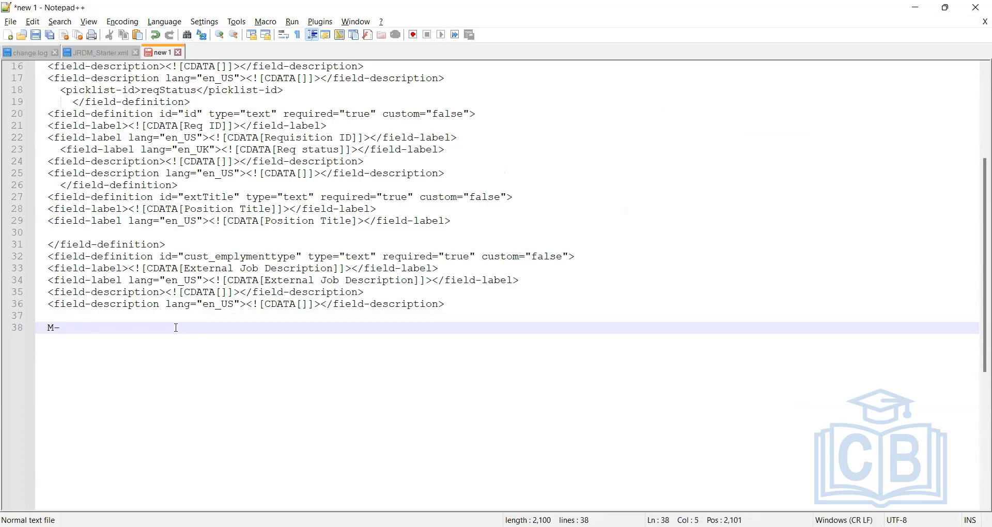
type("Multi")
key("Return")
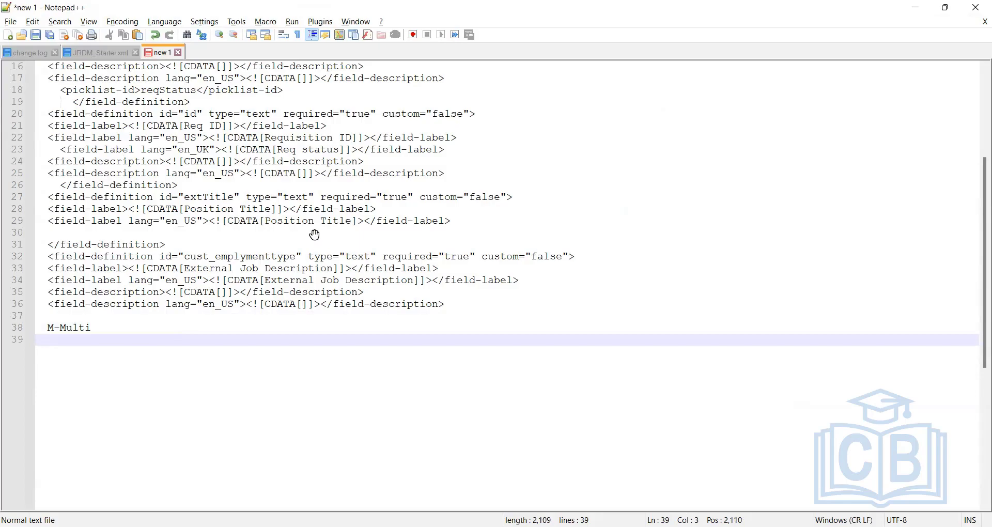
Review the guide's filter1-15 and mfield1-15 entries against the M-Multi note and the cust_emplymenttype definition
key("alt+Tab")
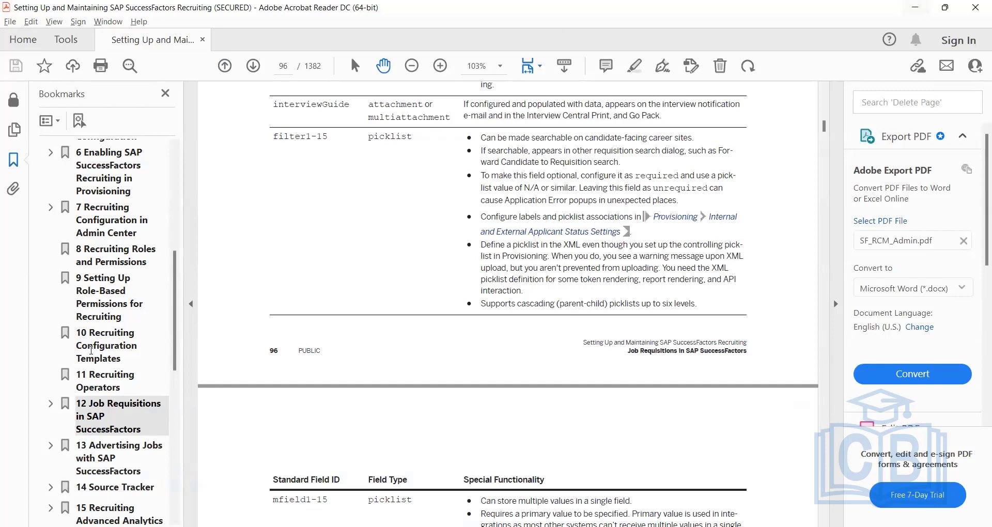
left_click(917, 10)
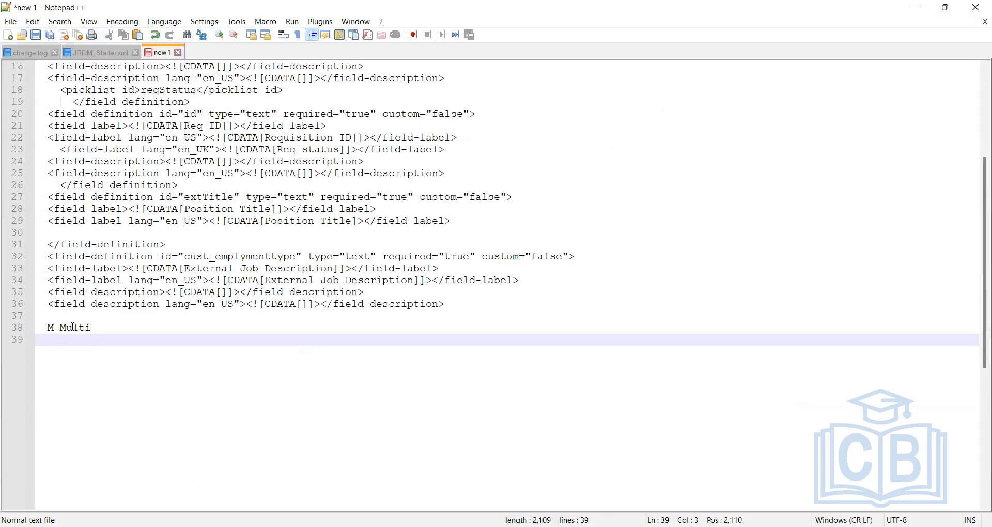
left_click(48, 327)
key("shift+End")
left_click(66, 353)
left_click(287, 258)
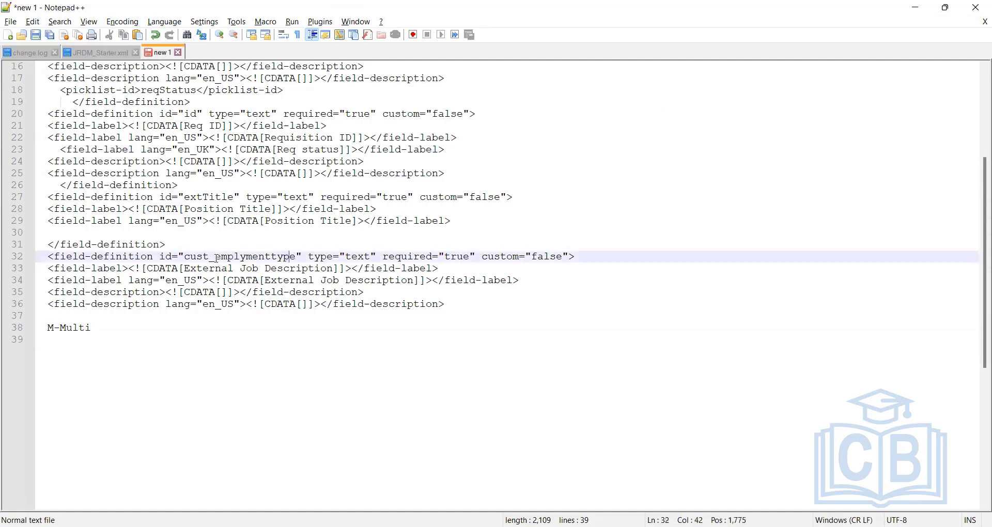
Copy the status field's reqStatus picklist-id line to a new line below the cust_emplymenttype field's en_US description
left_click(439, 310)
key("Return")
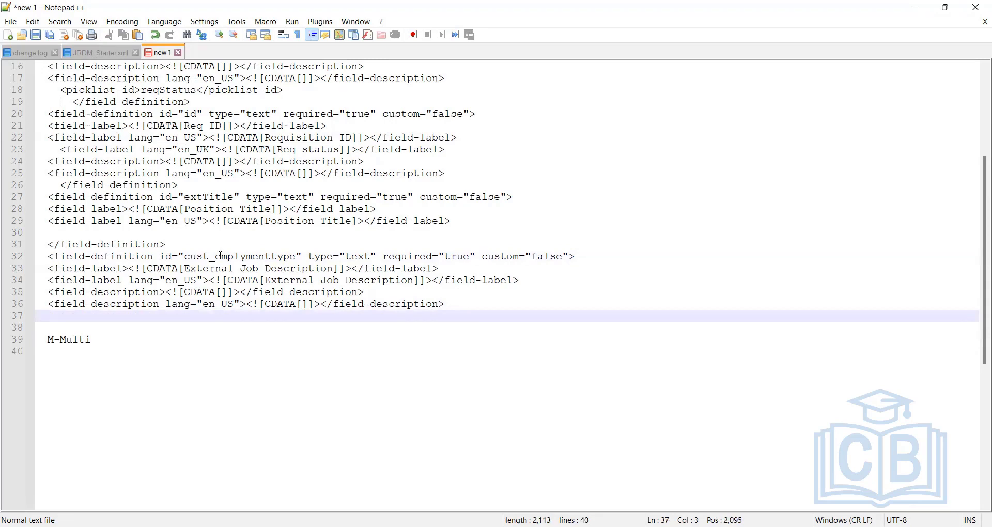
scroll(221, 255, "up", 2)
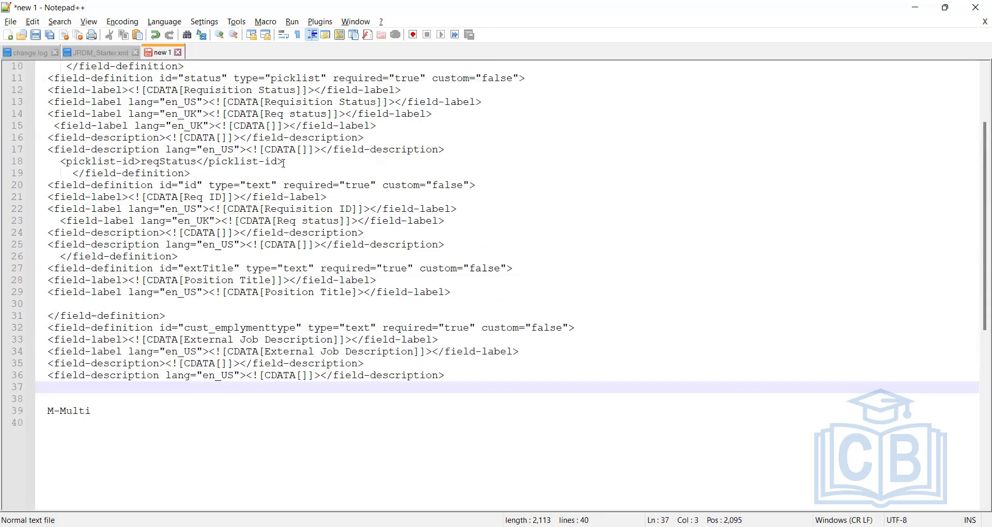
left_click_drag(284, 163, 28, 159)
key("ctrl+c")
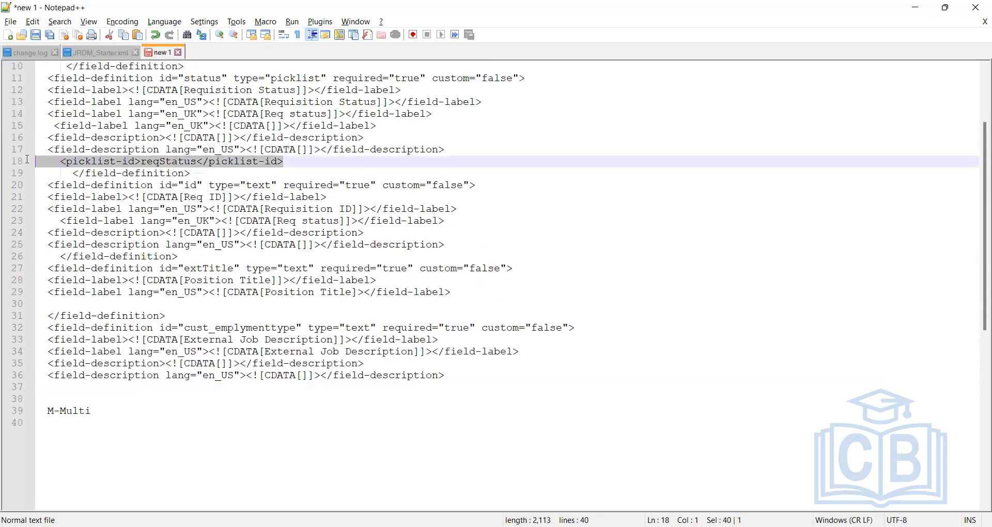
left_click(47, 382)
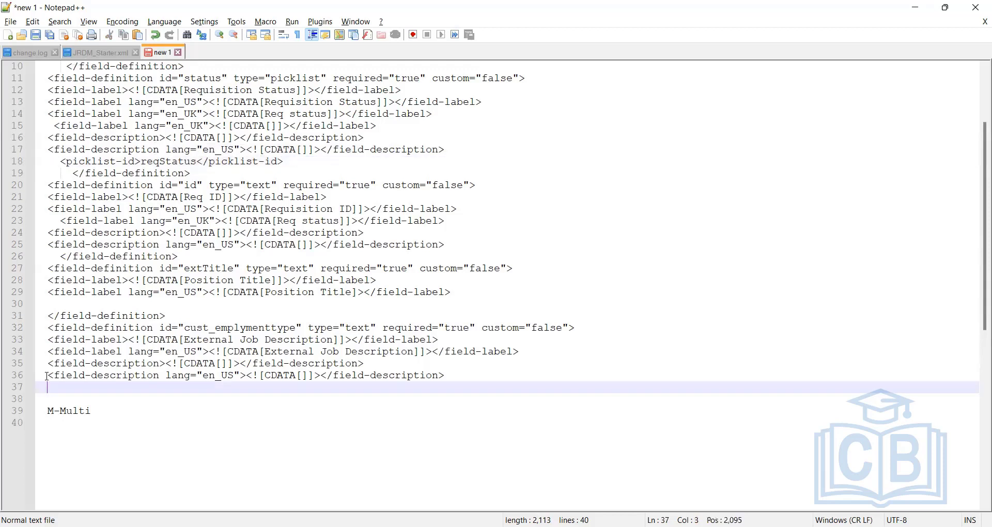
key("ctrl+v")
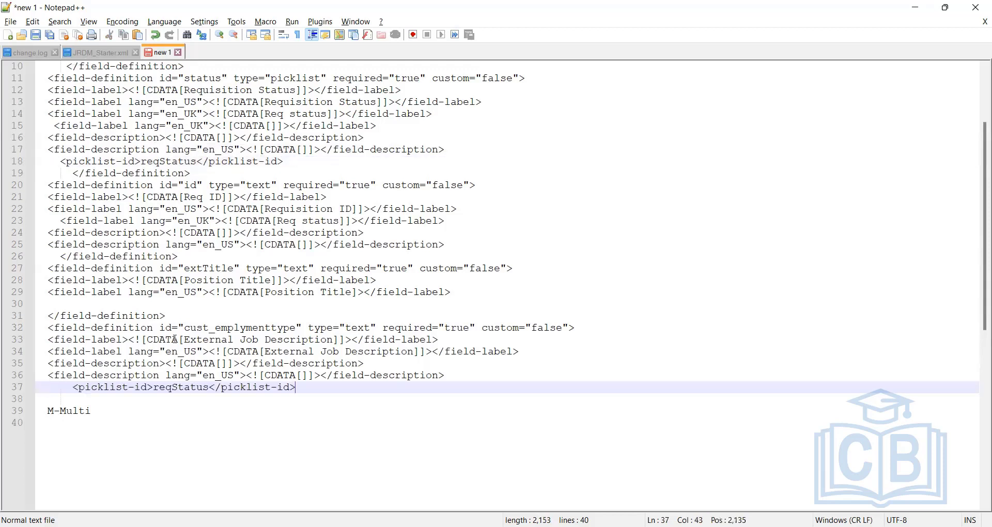
Set the picklist ID in the cust_emplymenttype definition to employementtype
left_click(209, 388)
key("BackSpace")
key("BackSpace")
key("BackSpace")
key("BackSpace")
key("BackSpace")
key("BackSpace")
key("BackSpace")
key("BackSpace")
key("BackSpace")
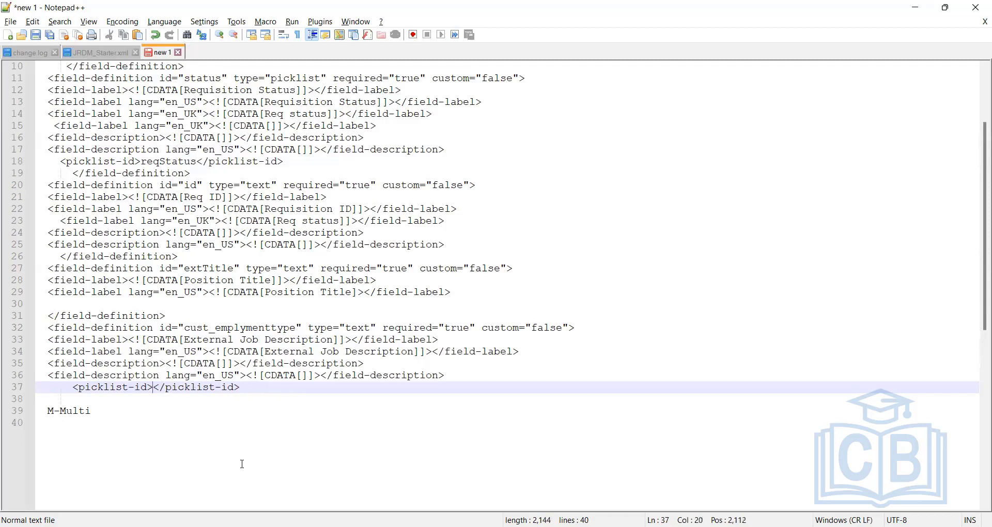
type("employe")
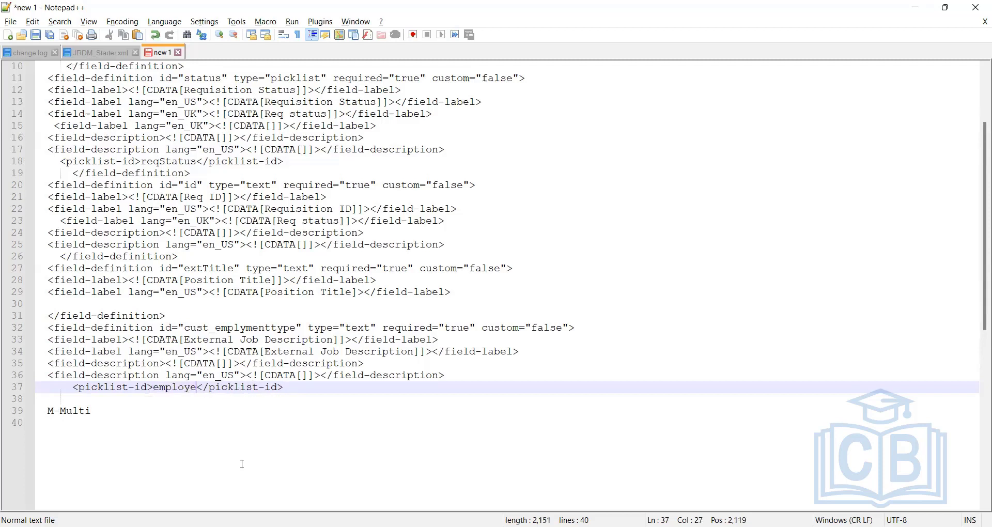
type("menttype")
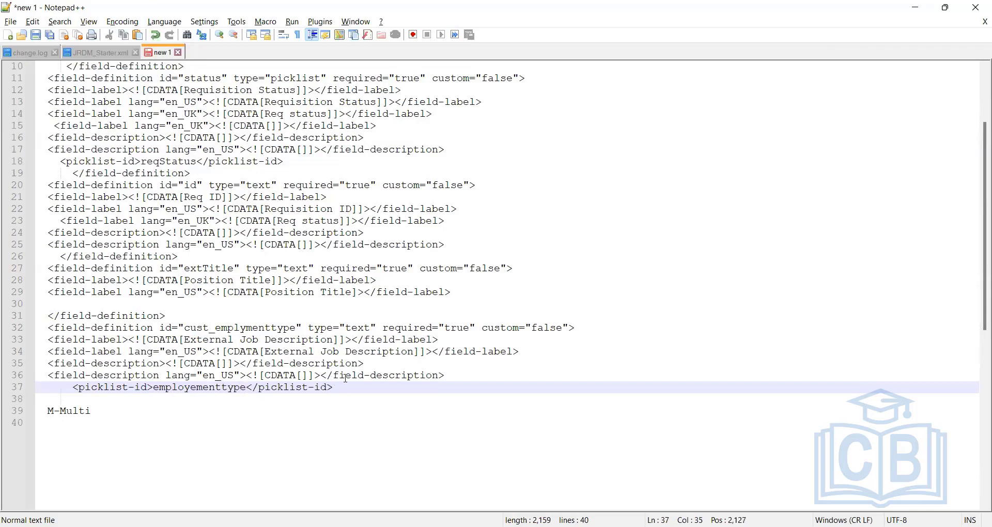
left_click(345, 377)
key("Down")
left_click(242, 328)
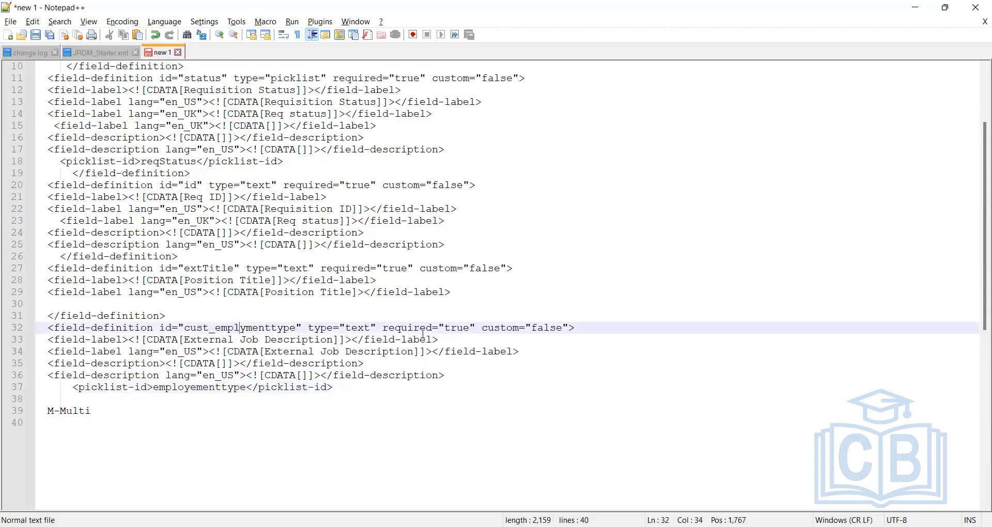
left_click(341, 387)
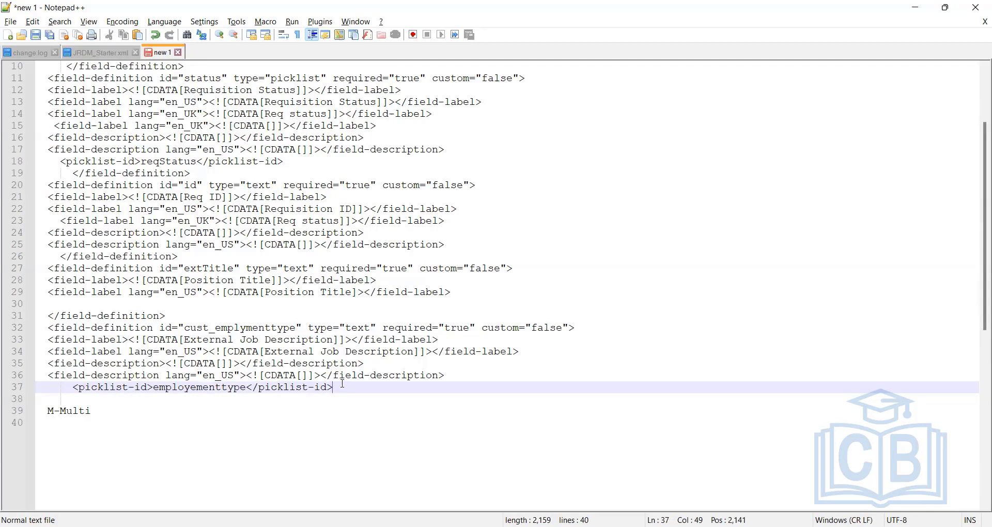
Try cust_jobrelated as the custom field's ID in place of cust_emplymenttype
left_click(300, 328)
key("BackSpace")
key("BackSpace")
key("BackSpace")
key("BackSpace")
key("BackSpace")
key("BackSpace")
key("BackSpace")
key("BackSpace")
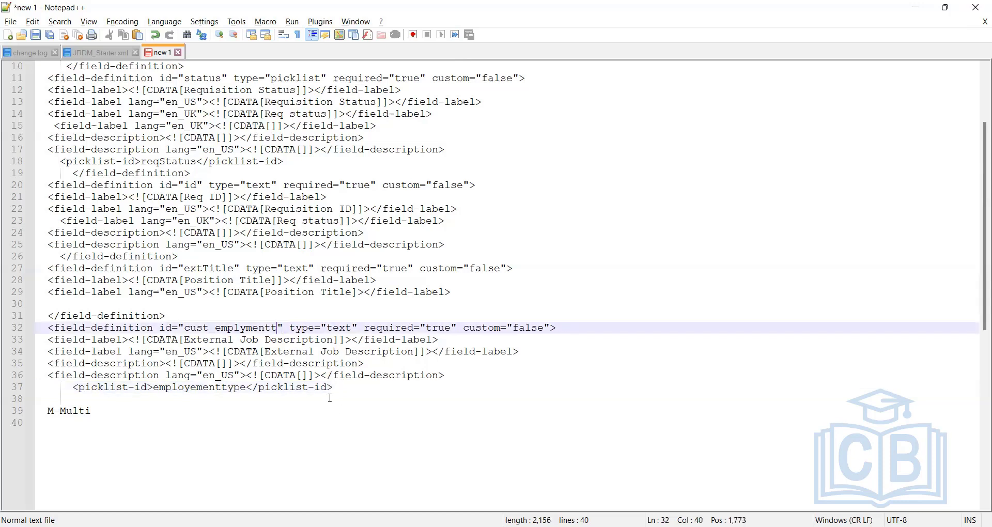
key("BackSpace")
key("BackSpace")
key("BackSpace")
key("BackSpace")
key("BackSpace")
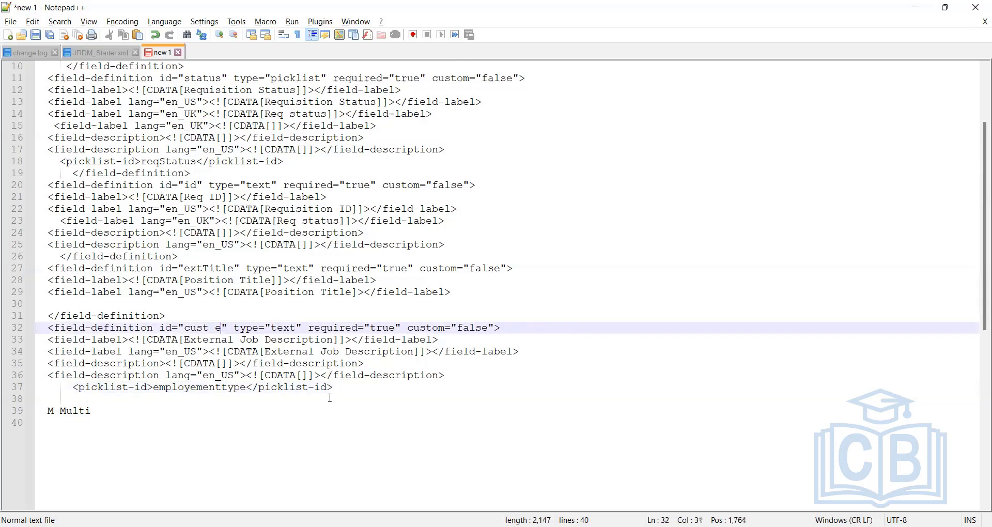
type("jobre")
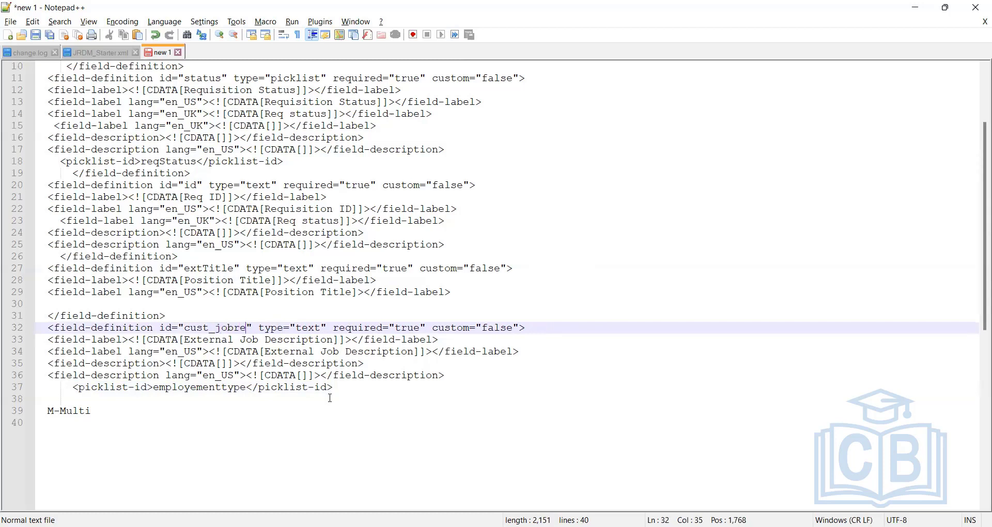
type("lated")
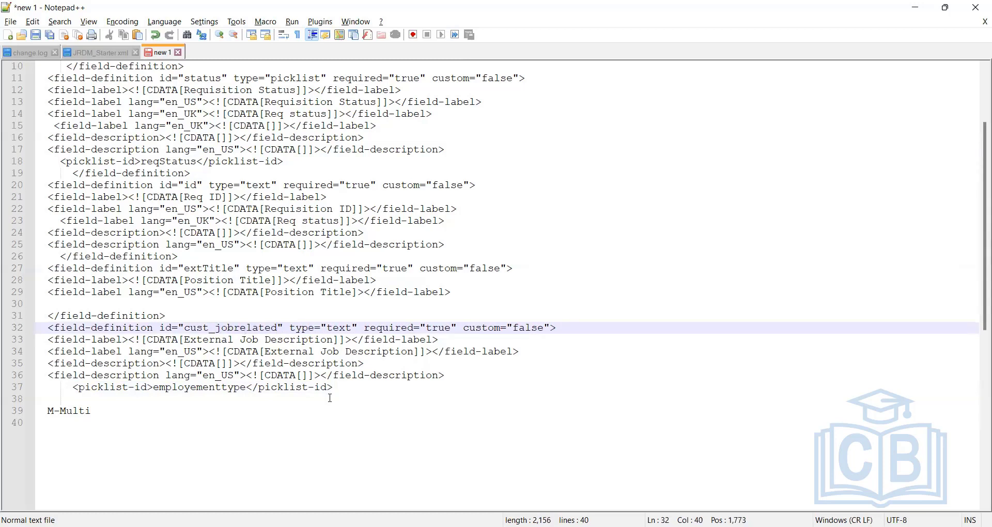
Shorten the custom field's ID to cust_j
key("BackSpace")
key("BackSpace")
key("BackSpace")
key("BackSpace")
key("BackSpace")
key("BackSpace")
key("BackSpace")
key("BackSpace")
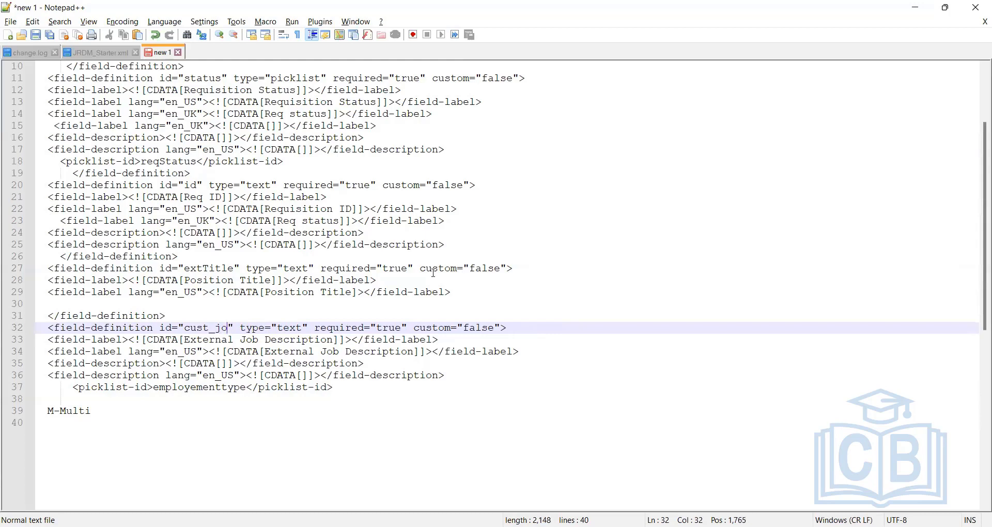
key("BackSpace")
key("Page_Up")
scroll(293, 396, "down", 2)
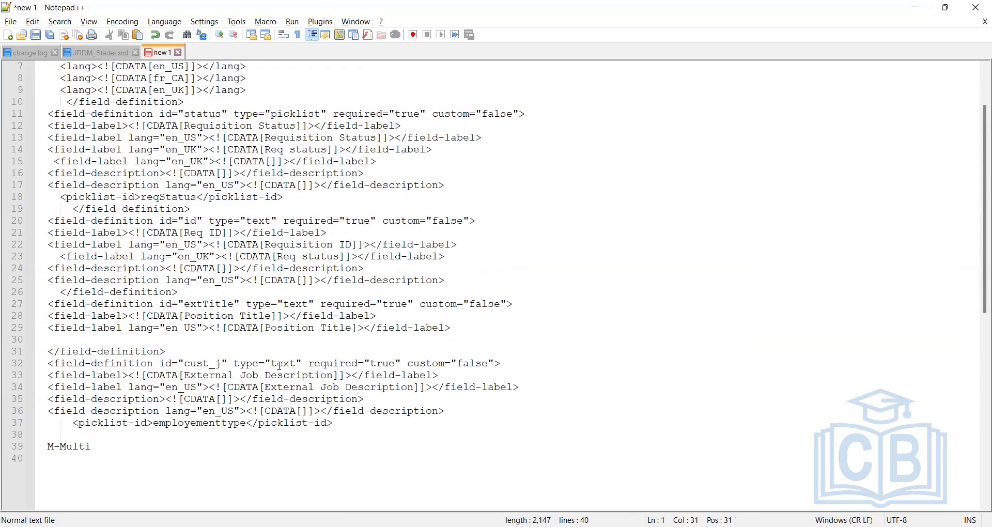
Highlight the custom field's type value and check the picklist fields filter1-15 and mfield1-15 in the guide
left_click(298, 364)
left_click_drag(298, 363, 271, 364)
key("Right")
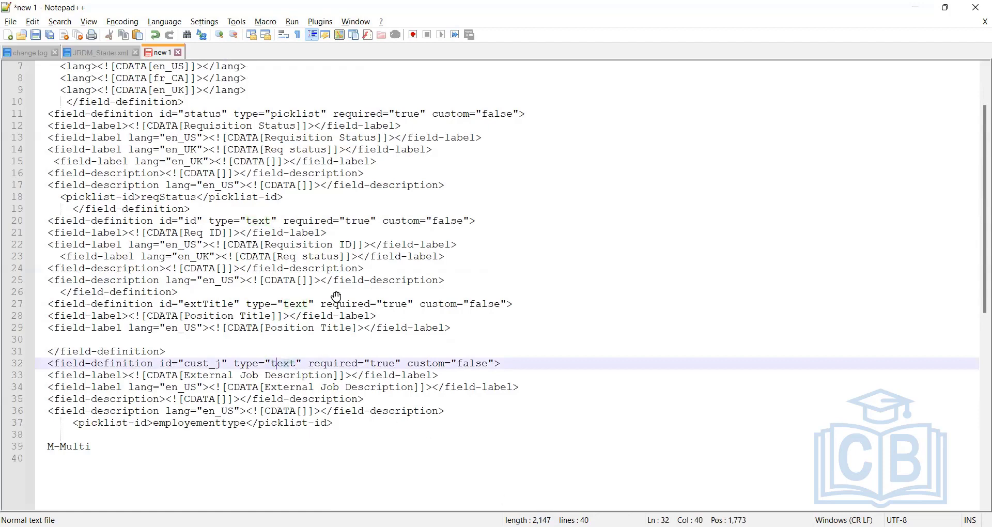
key("alt+Tab")
scroll(373, 268, "down", 2)
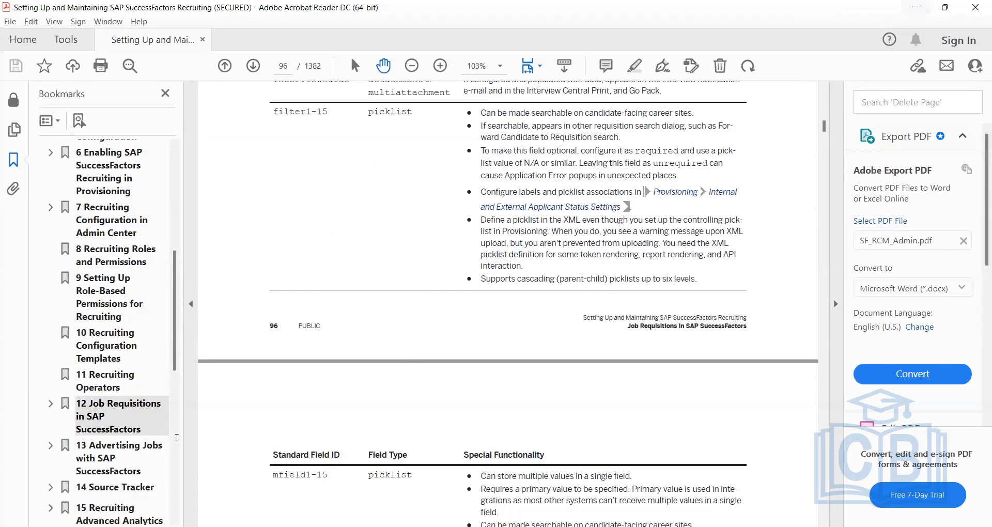
key("alt+Tab")
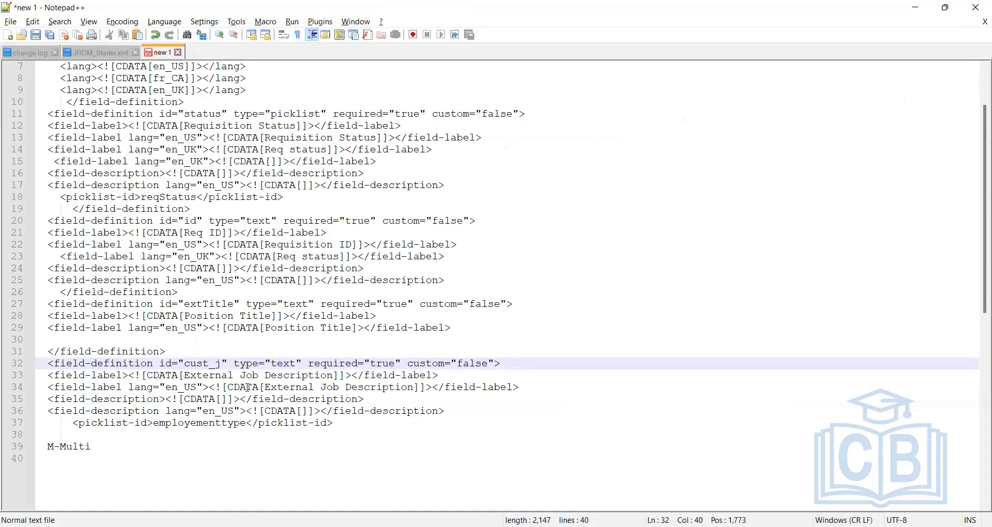
Restore the custom field's ID to cust_emplymenttype
key("ctrl+z")
key("ctrl+z")
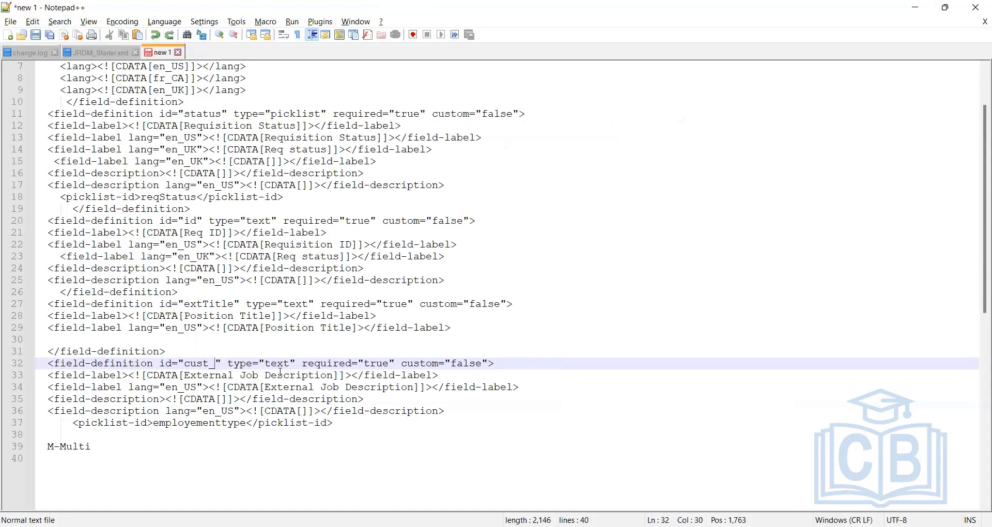
type("emplymenttype\\")
key("BackSpace")
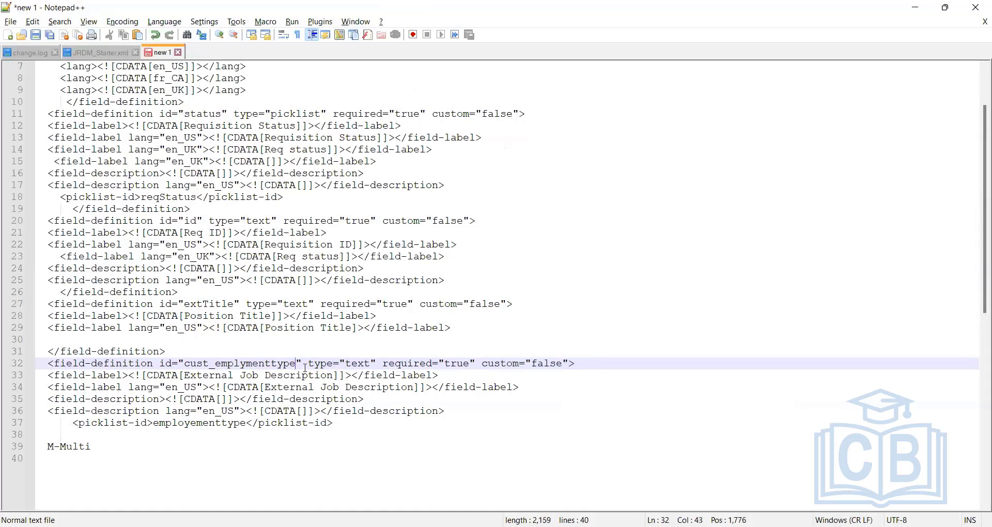
left_click(341, 424)
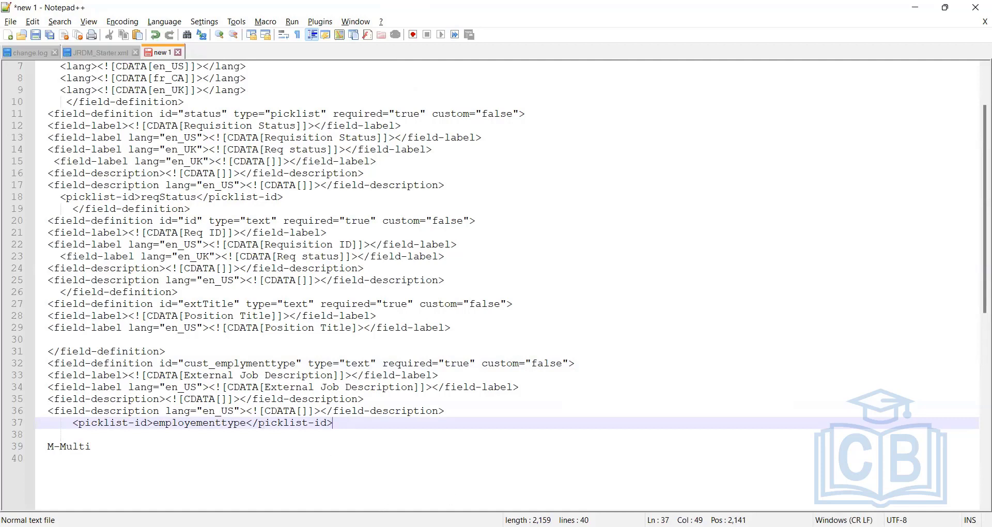
key("alt+Tab")
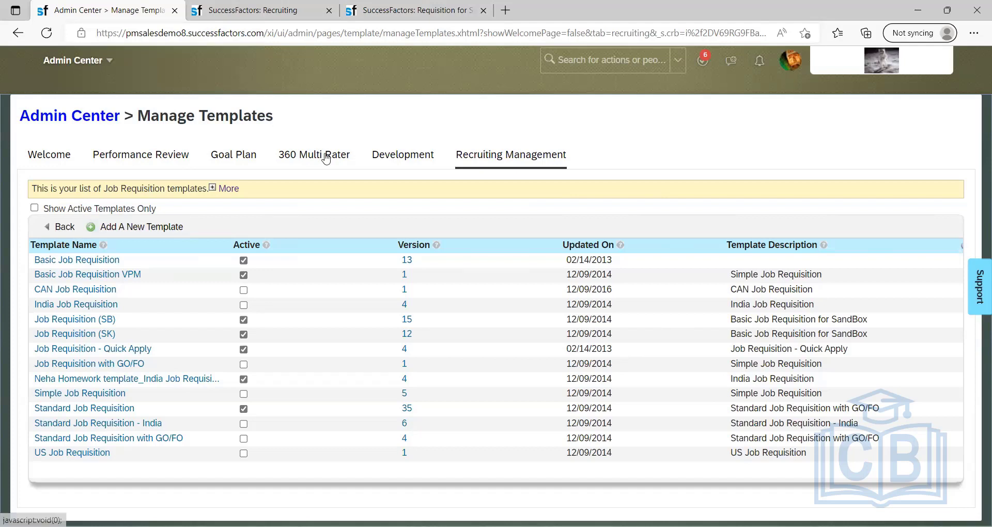
left_click(574, 68)
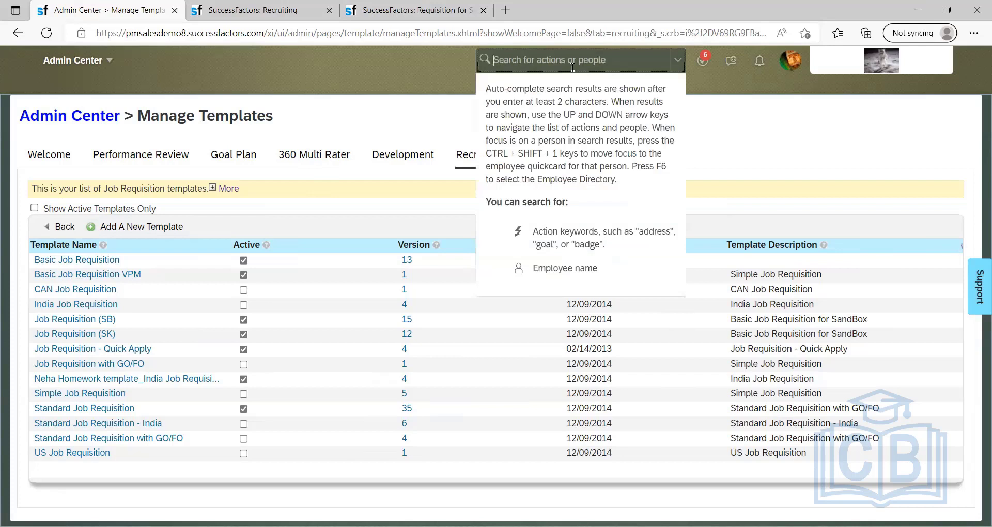
left_click(397, 104)
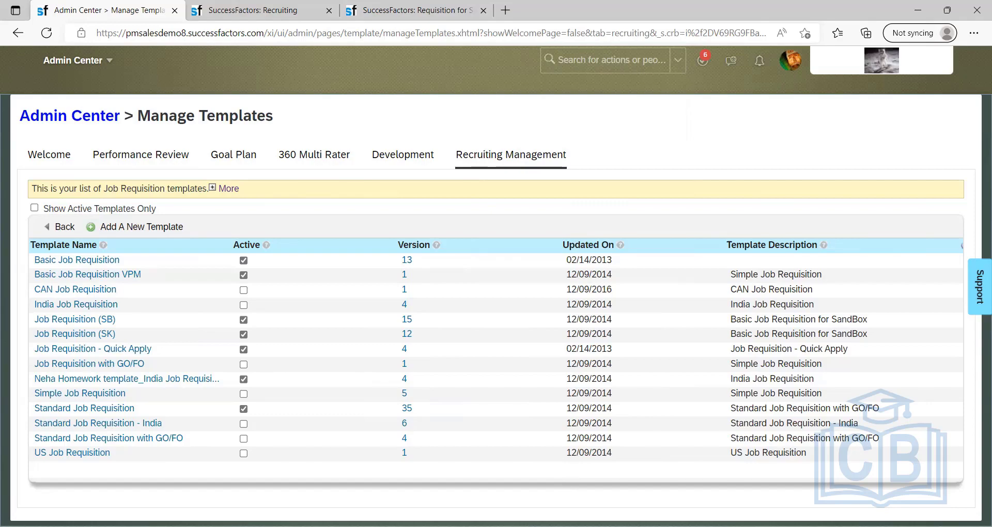
key("alt+Tab")
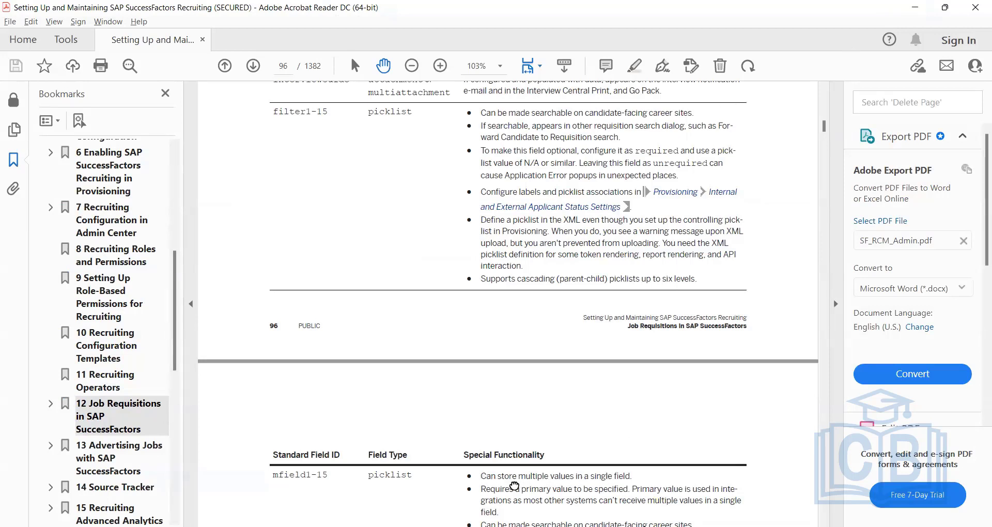
scroll(484, 439, "down", 2)
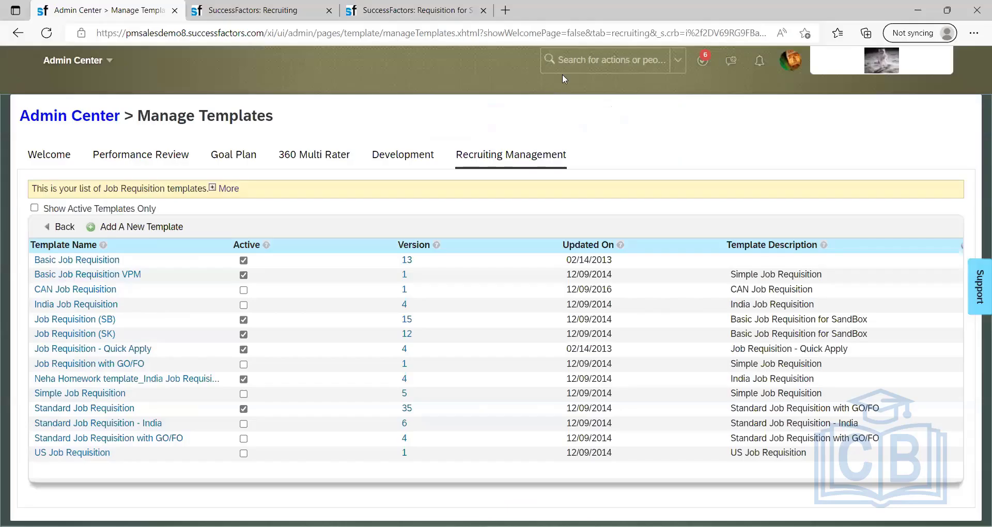
left_click(916, 10)
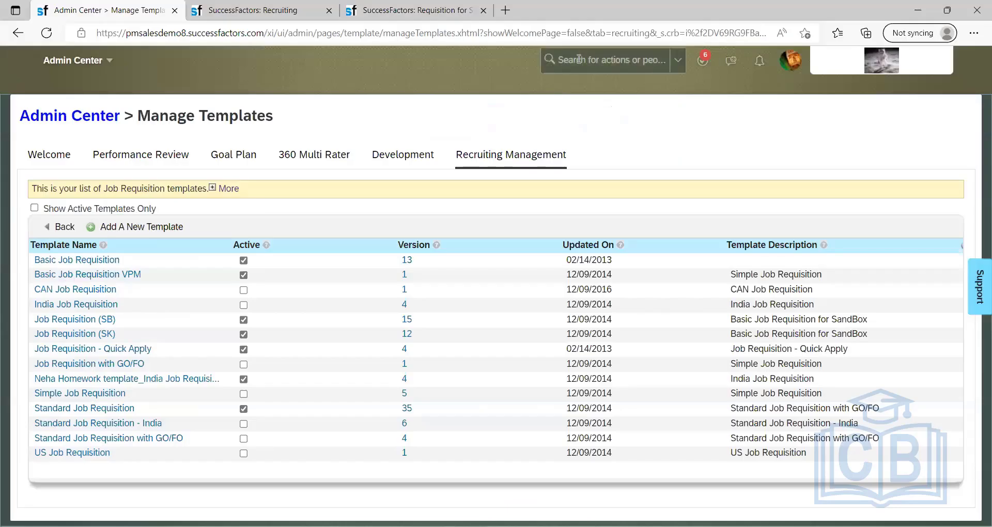
left_click(577, 60)
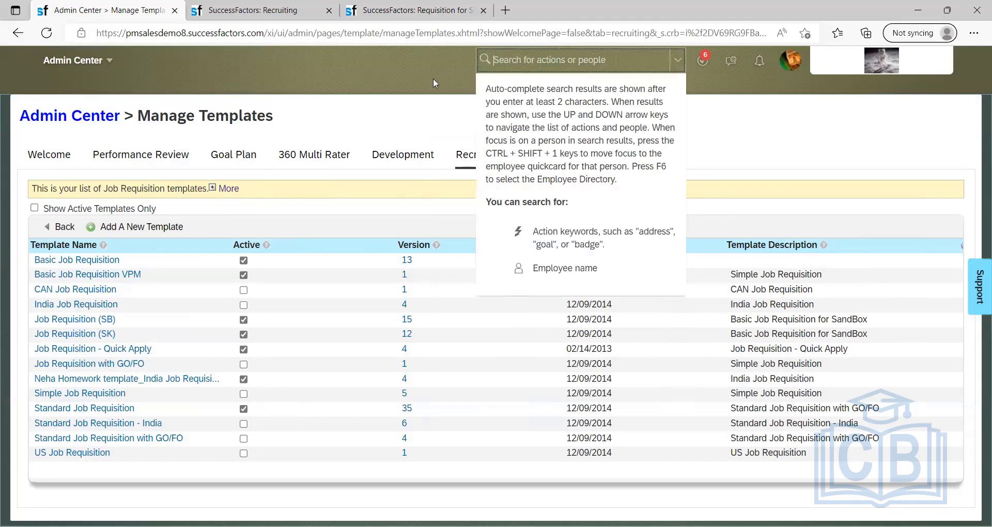
left_click(346, 103)
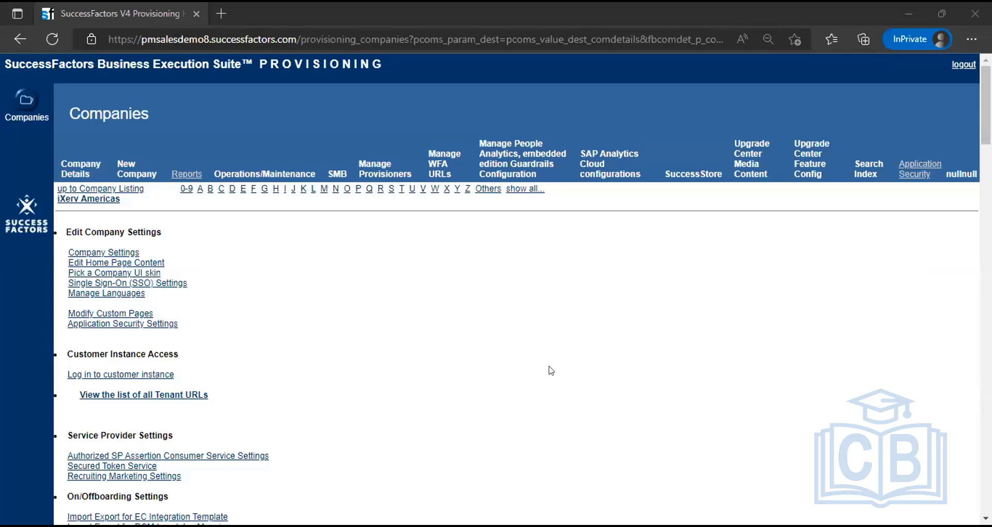
Open the Internal and External Applicant Search Settings under Managing Recruiting in SuccessFactors Provisioning
scroll(552, 371, "down", 1)
scroll(551, 371, "up", 1)
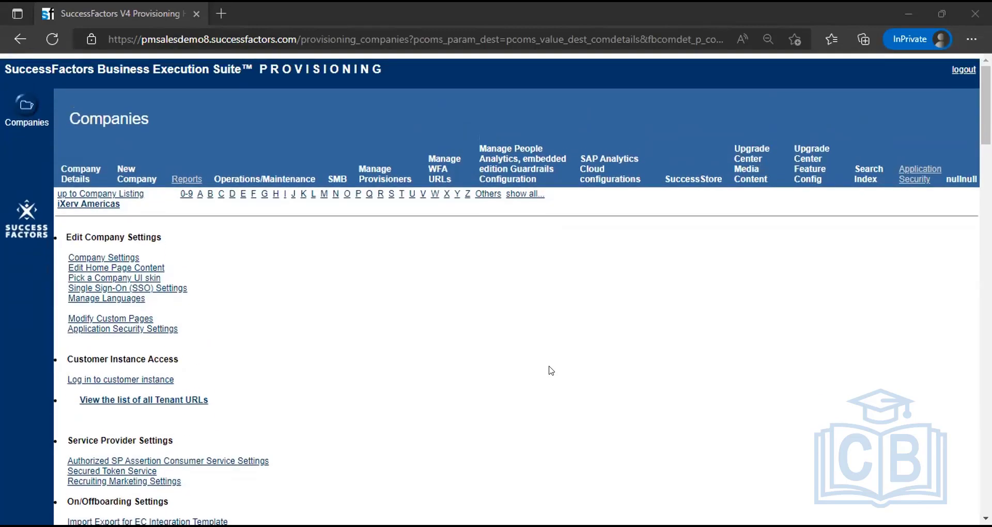
scroll(552, 370, "down", 15)
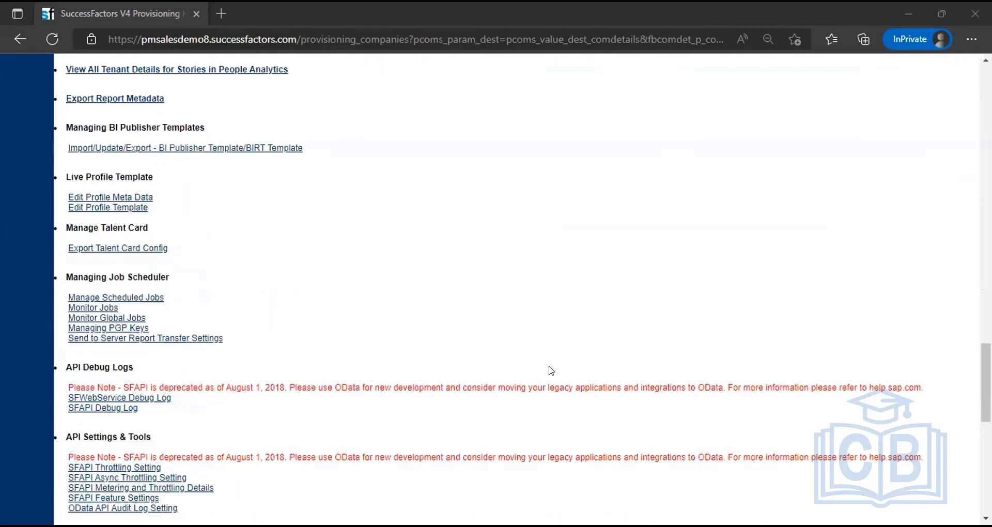
scroll(551, 370, "down", 3)
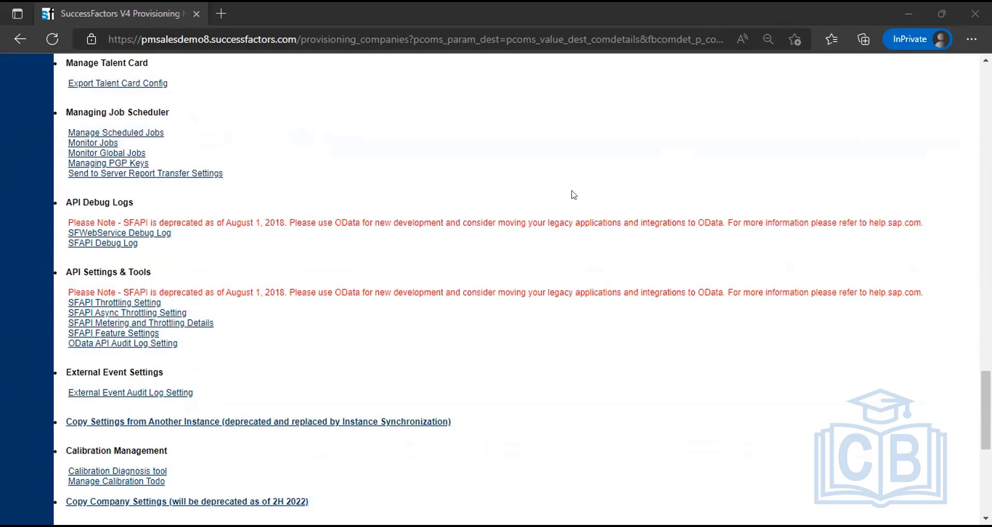
scroll(569, 196, "up", 3)
scroll(565, 196, "up", 6)
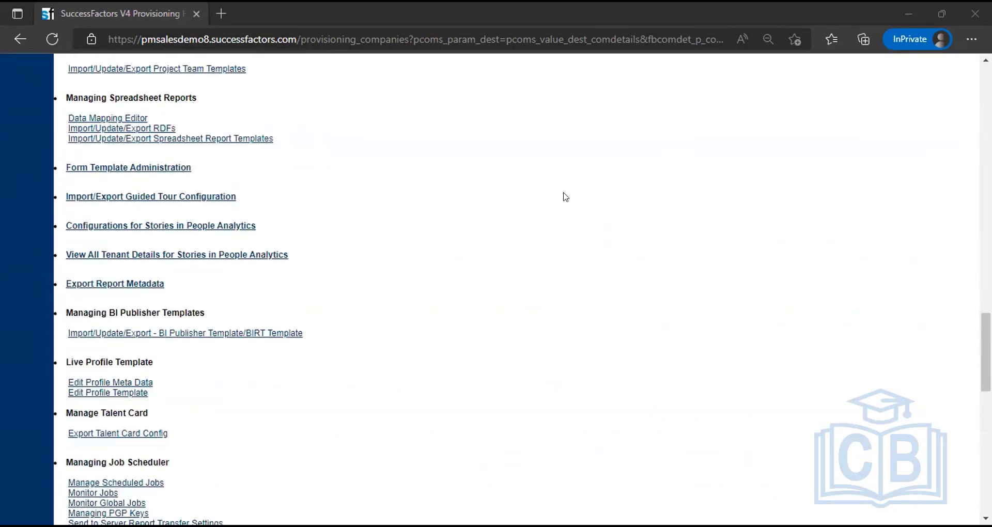
scroll(566, 197, "up", 3)
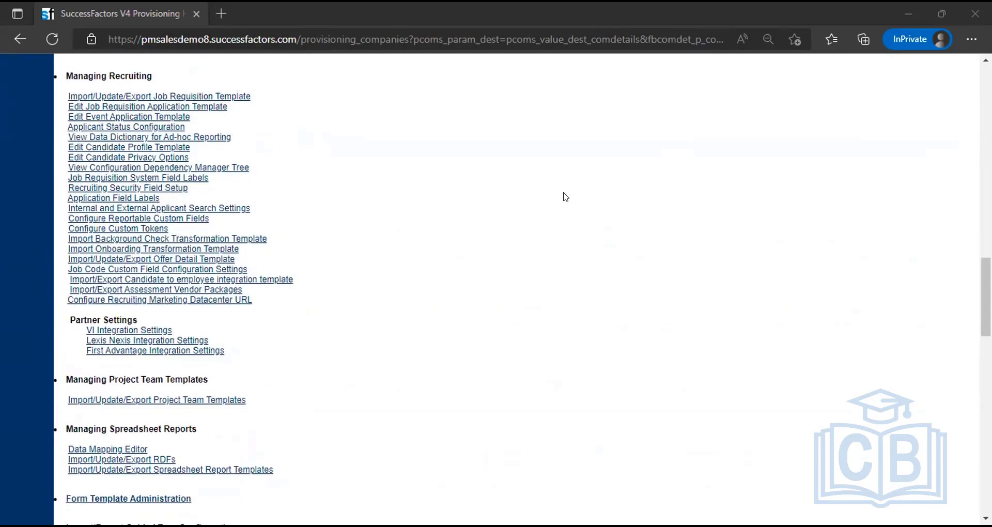
scroll(565, 197, "down", 1)
scroll(565, 197, "down", 1)
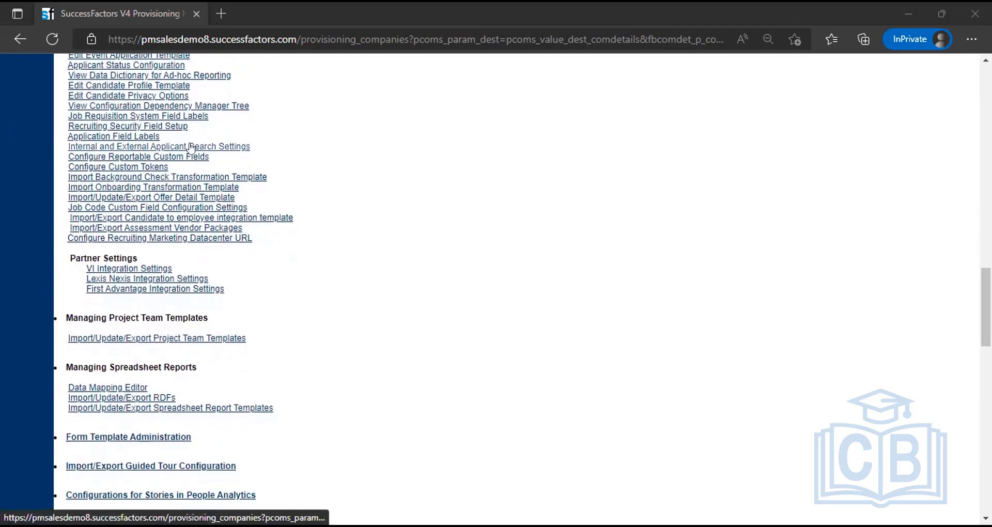
left_click(190, 147)
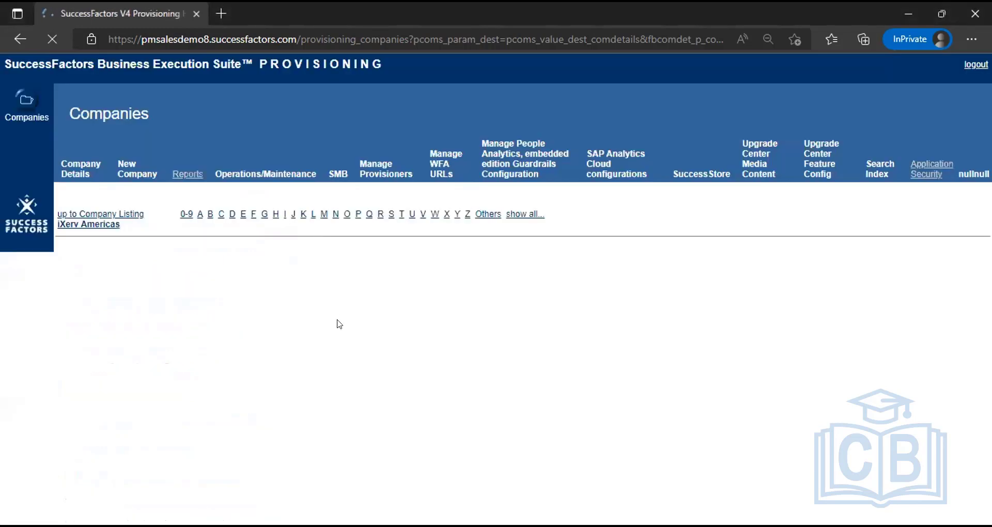
Review the internal site's custom filters for the filter and mfield labels, picklist IDs and parent picklist IDs
scroll(338, 324, "down", 12)
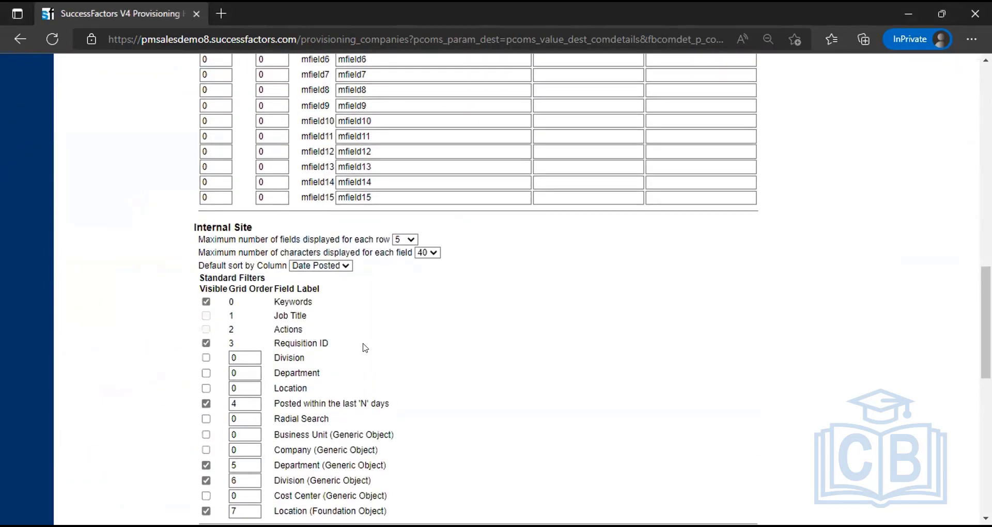
scroll(363, 348, "down", 2)
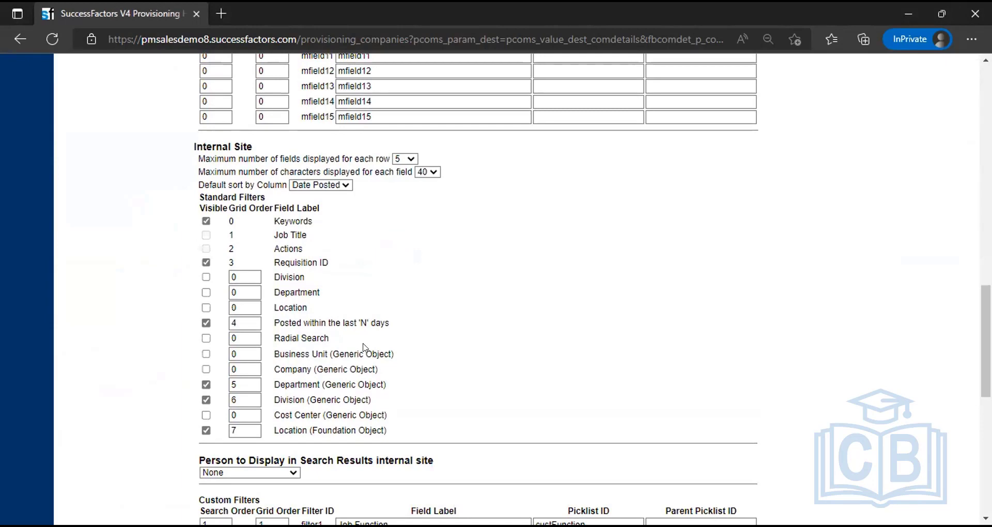
scroll(363, 347, "down", 4)
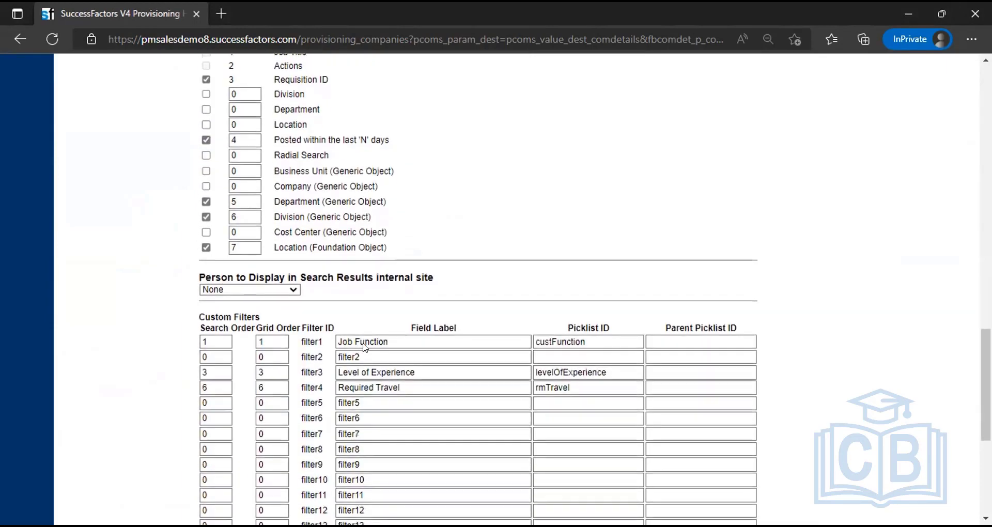
scroll(360, 344, "down", 2)
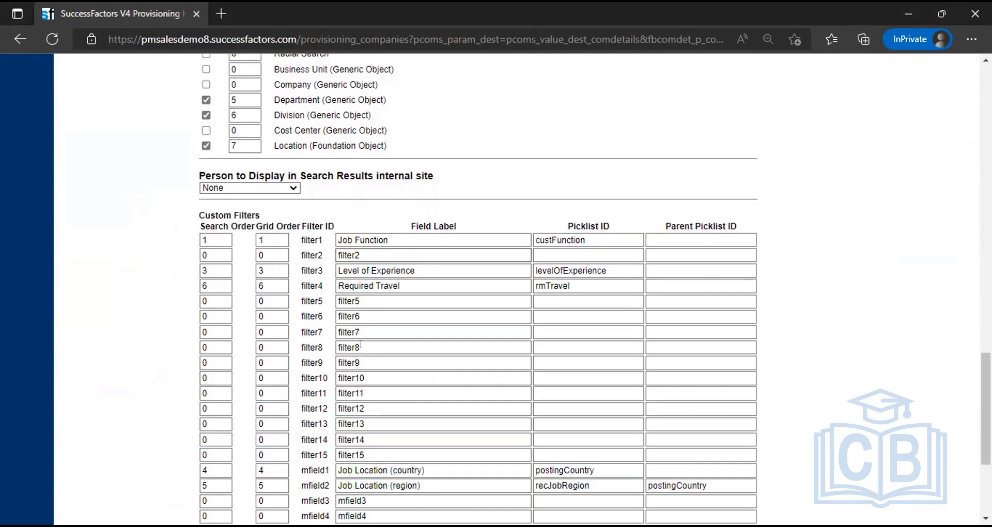
scroll(361, 344, "down", 1)
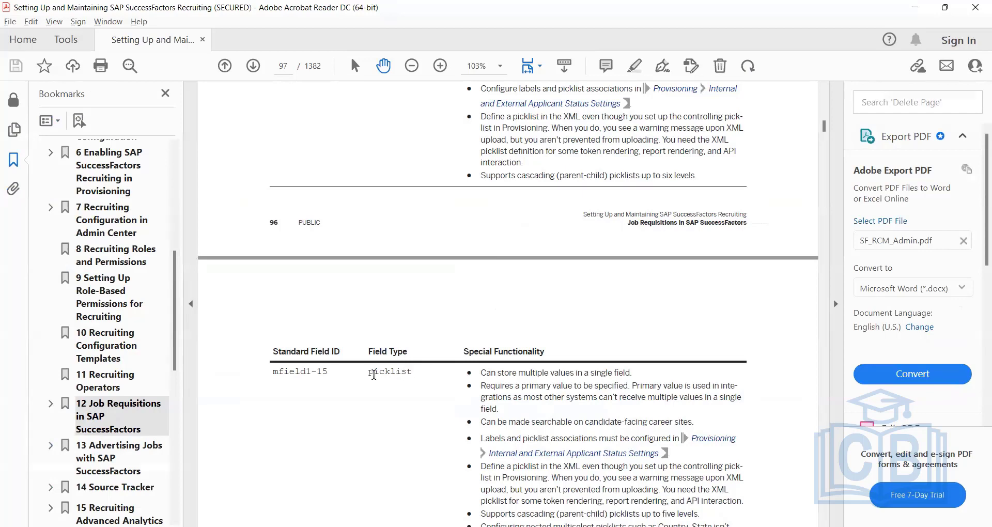
Highlight the first special-functionality point for mfield1-15 in the PDF guide and read the remaining notes on these fields
double_click(488, 372)
left_click_drag(517, 377, 635, 373)
left_click(635, 372)
left_click_drag(635, 374, 484, 373)
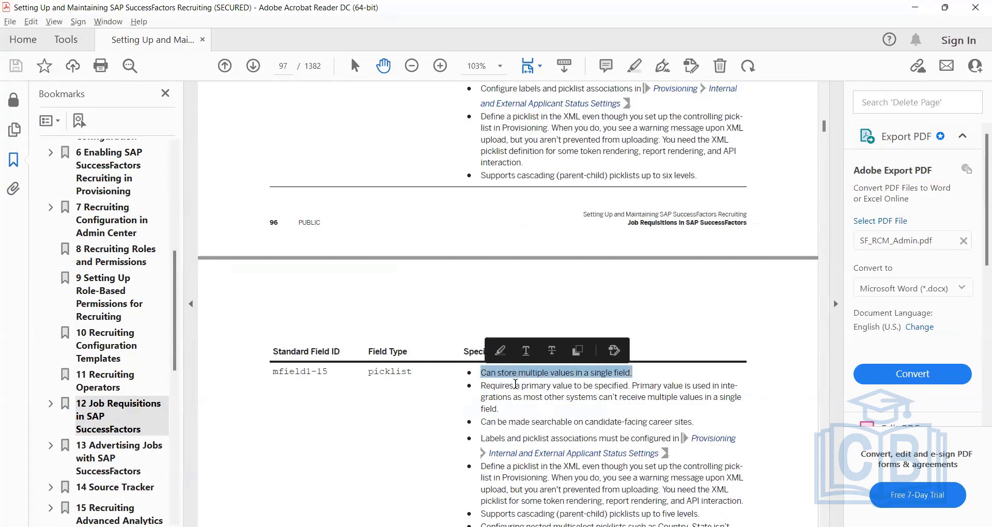
left_click(516, 384)
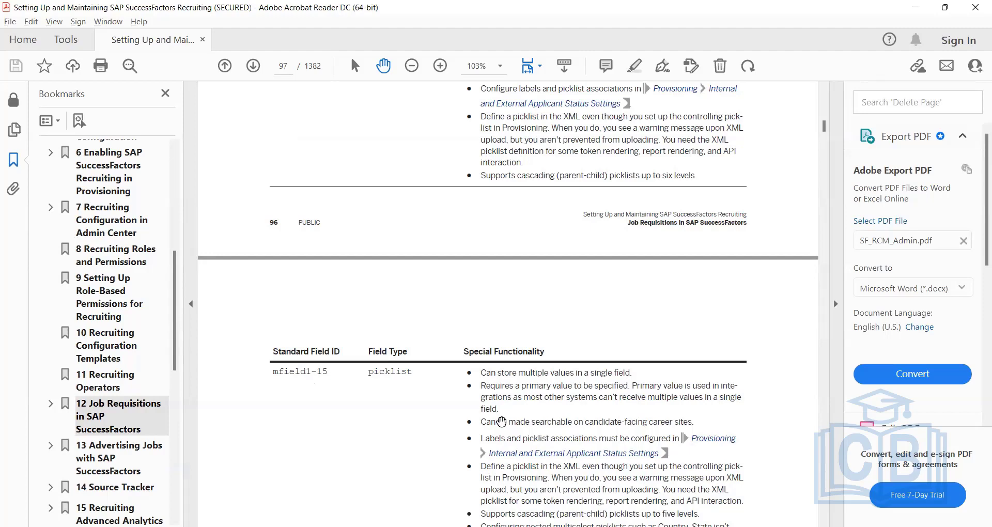
scroll(501, 424, "down", 5)
scroll(502, 423, "down", 3)
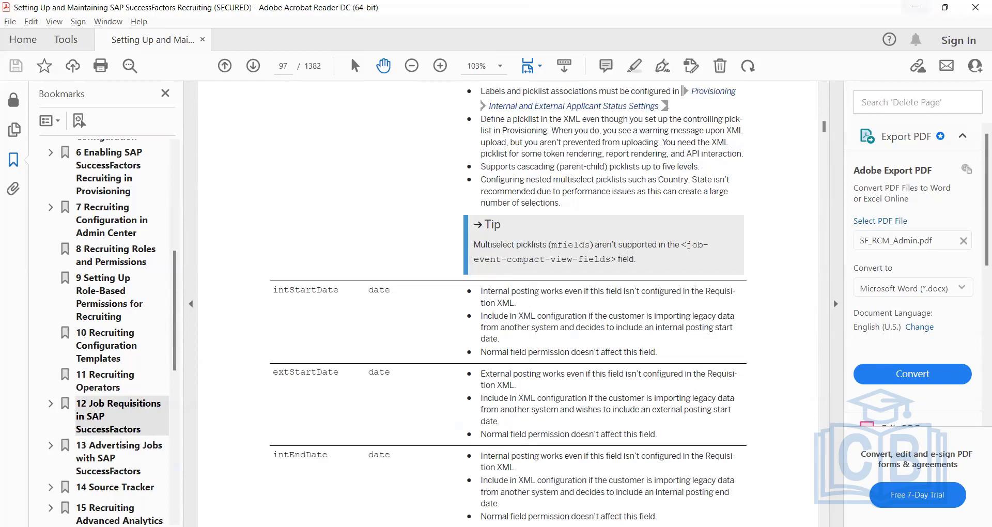
Switch to JRDM_Starter.xml in Notepad++ and search it for mfield
left_click(915, 7)
key("alt+Tab")
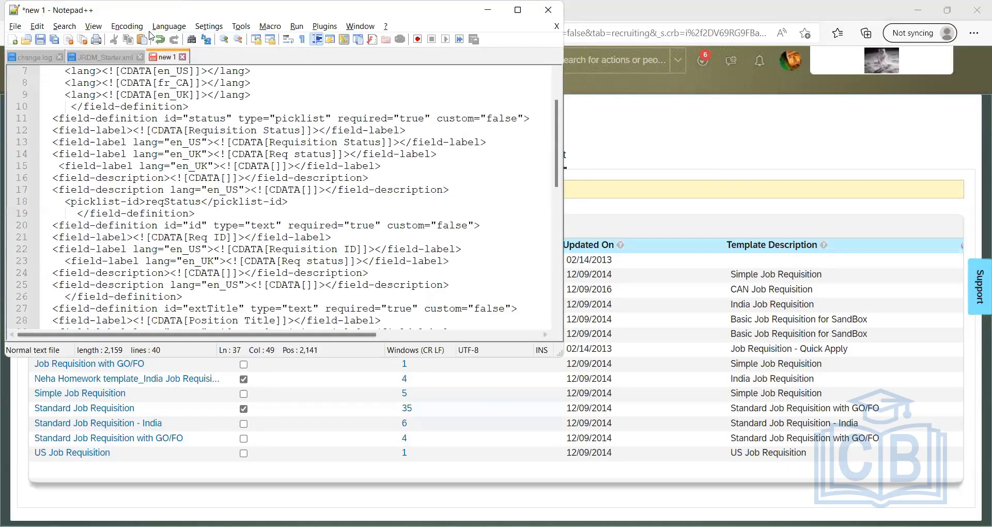
left_click(115, 55)
left_click(649, 244)
scroll(649, 244, "down", 9)
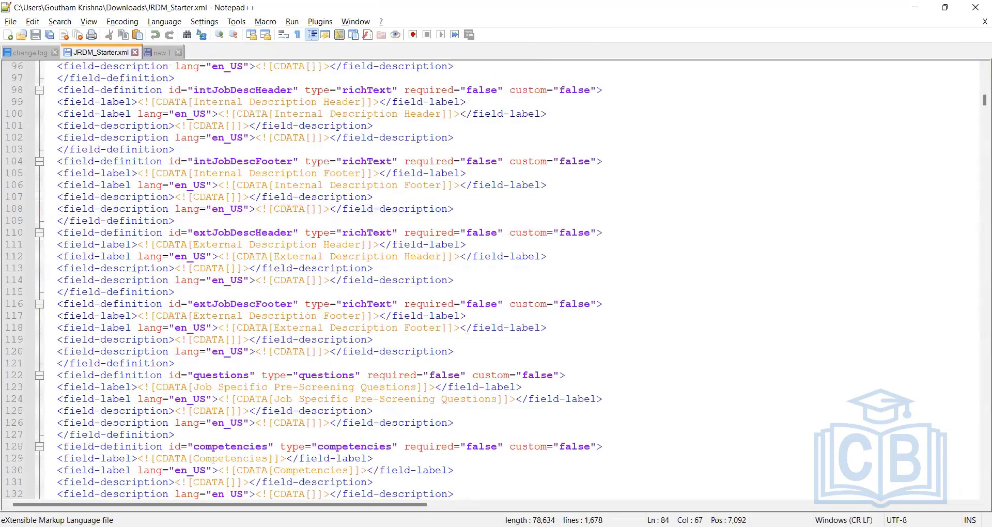
key("ctrl+f")
type("mfie")
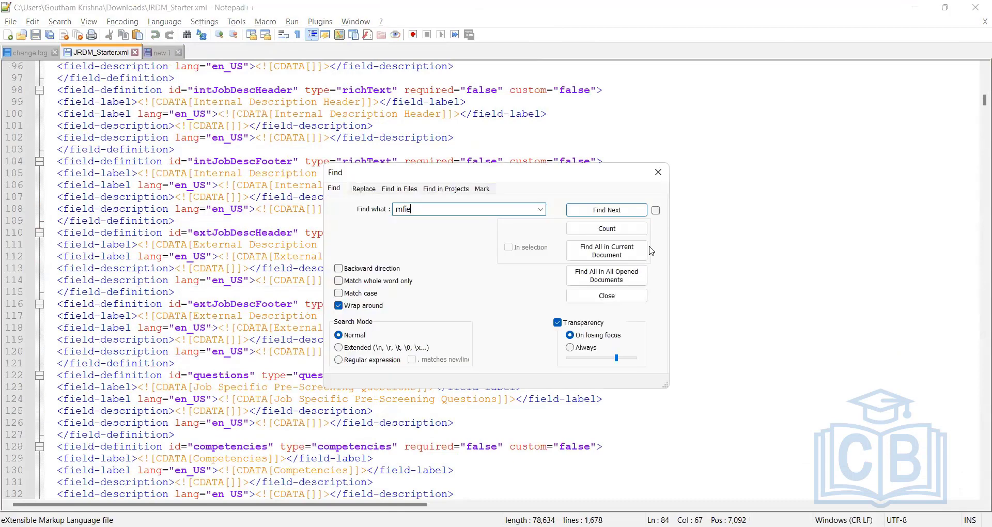
type("ld")
key("Return")
key("Escape")
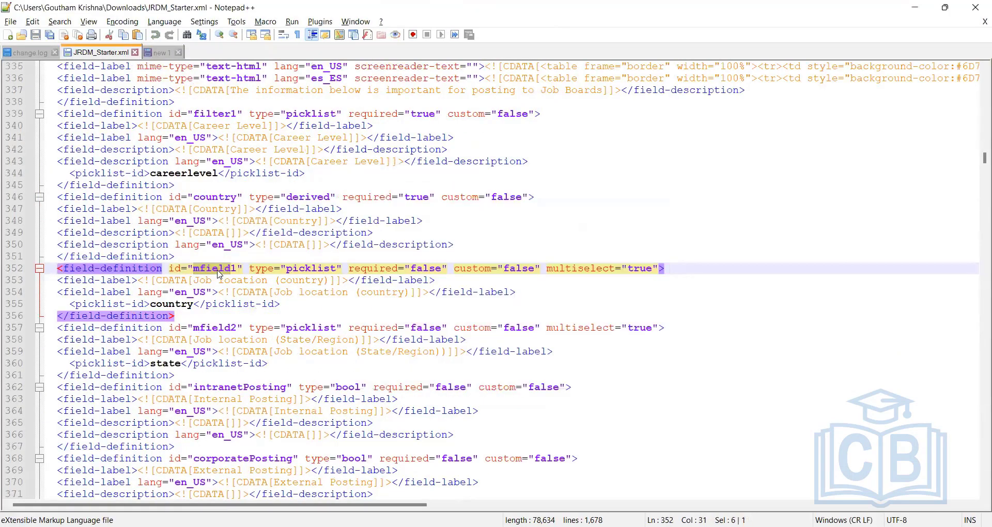
Examine the mfield1 definition's ID, type, required and multiselect attributes and its en_US label
left_click(222, 278)
double_click(220, 273)
double_click(299, 269)
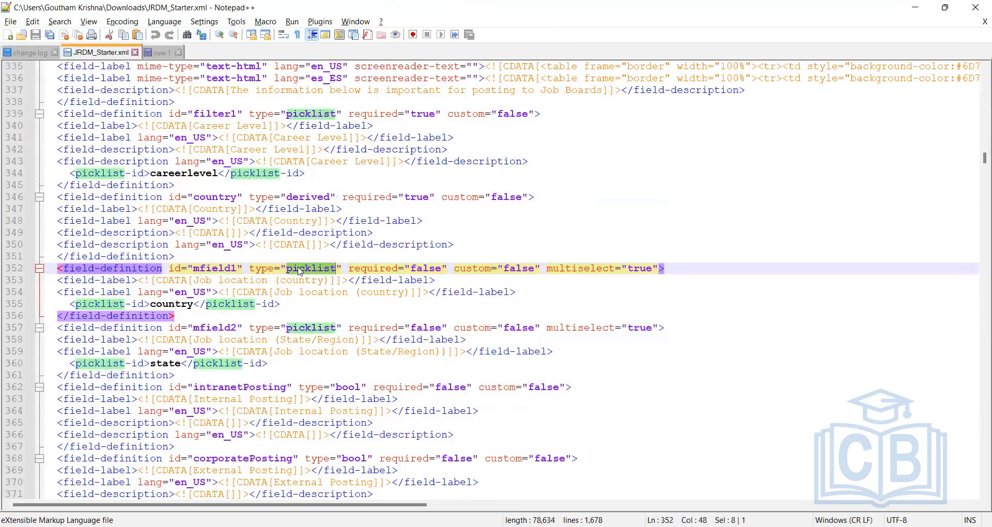
left_click(429, 267)
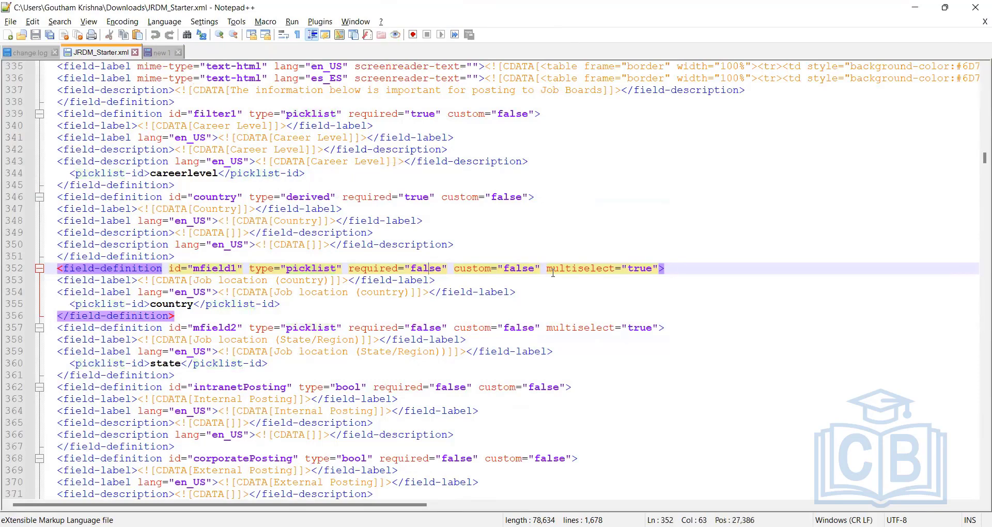
left_click(620, 268)
left_click(327, 290)
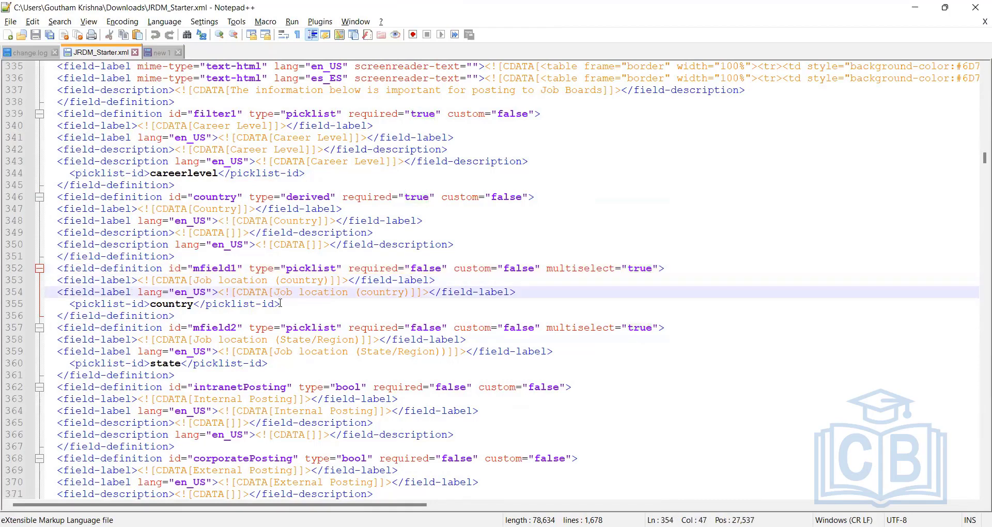
left_click_drag(279, 291, 408, 291)
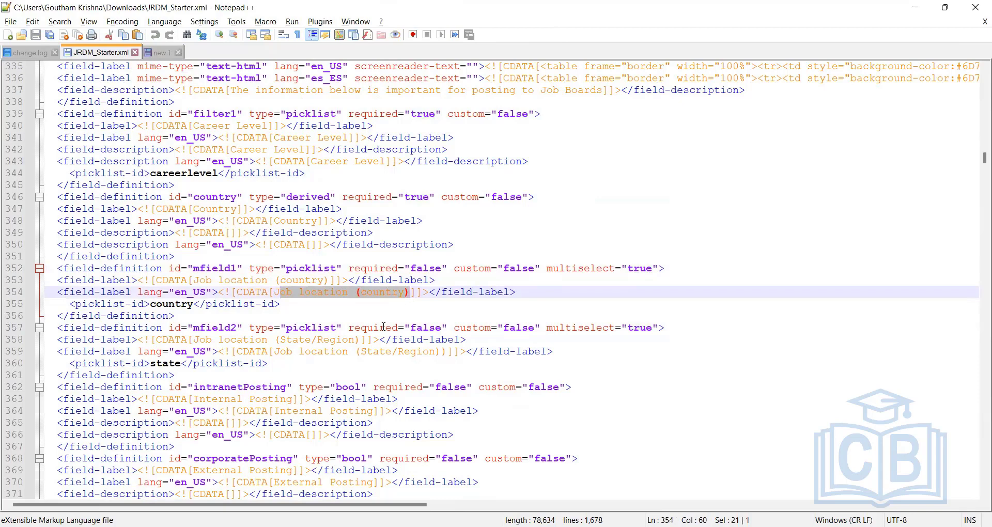
Highlight the mfield1 definition through its country picklist ID, and examine its field ID
left_click_drag(282, 302, 30, 257)
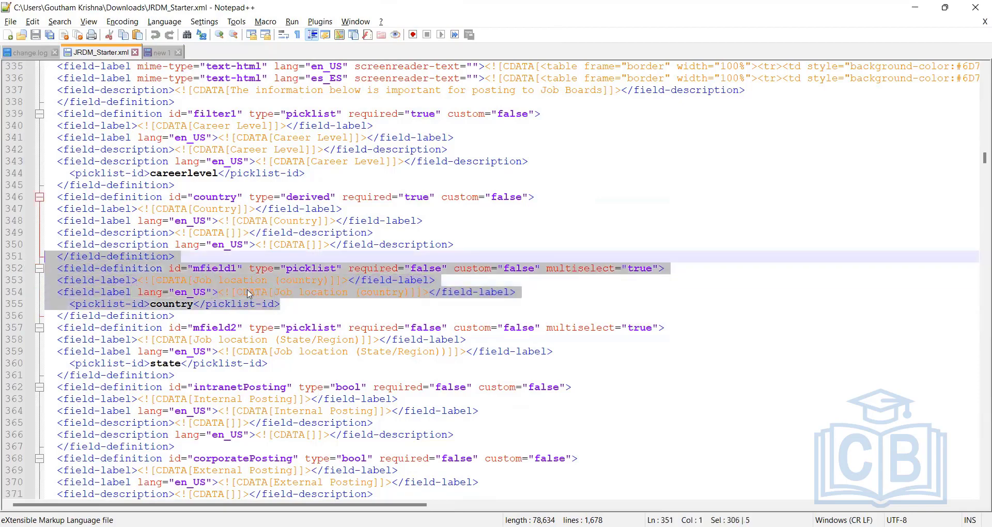
left_click(297, 302)
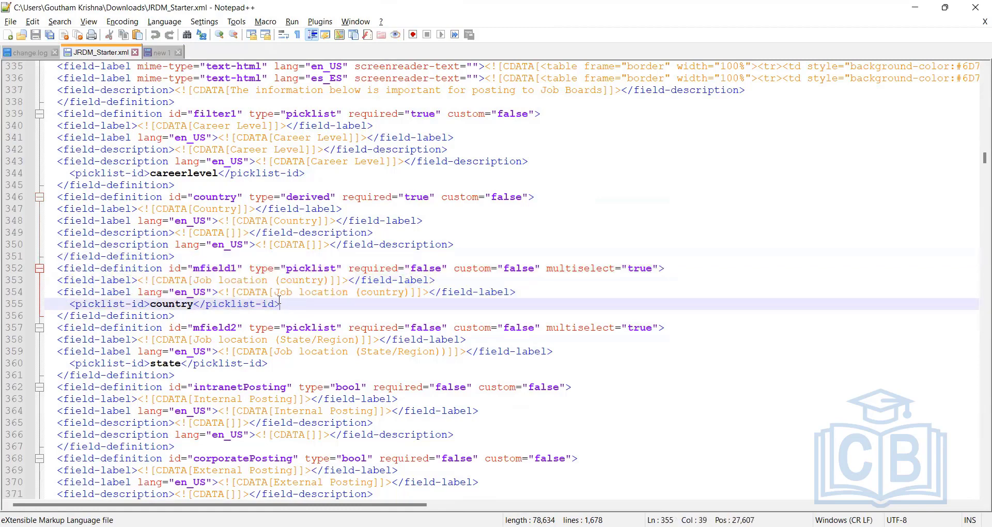
left_click_drag(284, 304, 41, 260)
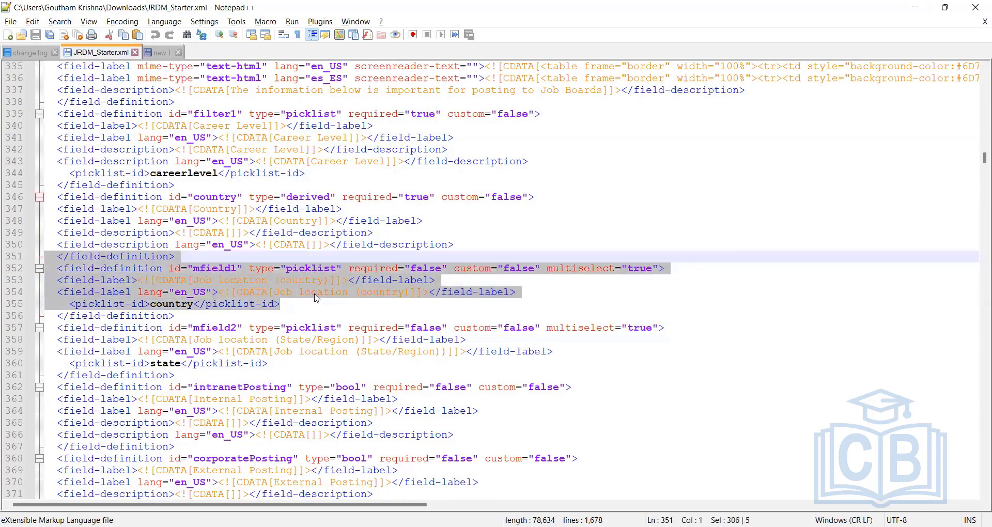
left_click(296, 302)
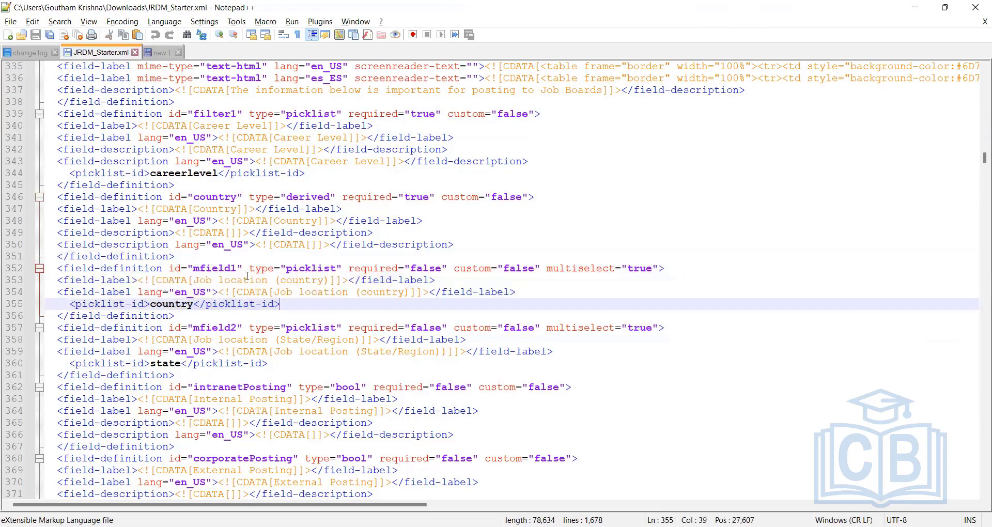
left_click(210, 268)
double_click(224, 269)
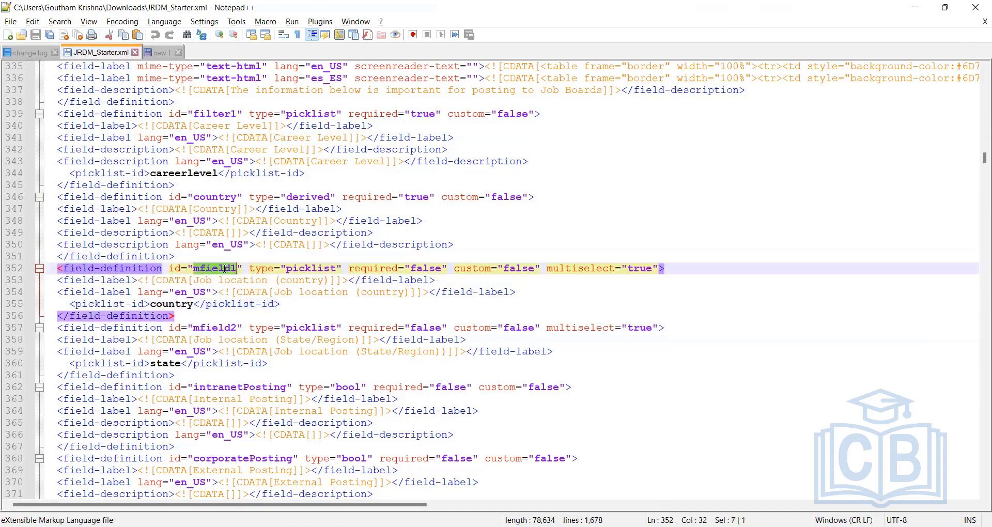
left_click(238, 269)
left_click_drag(237, 268, 194, 266)
left_click_drag(324, 280, 235, 271)
left_click(195, 271)
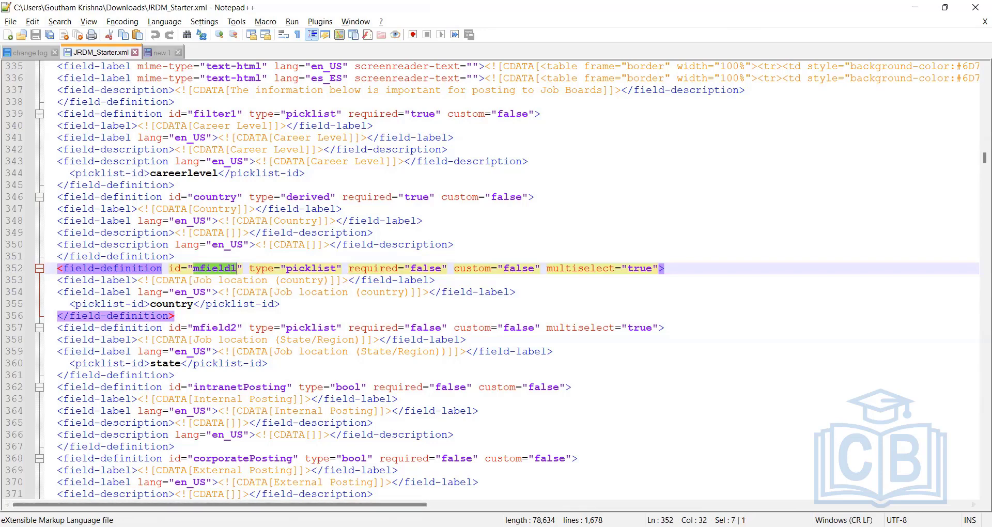
Switch to the PDF guide, skim the standard fields on pages 97 to 99, and return to the mfield1-15 entry
key("alt+Tab")
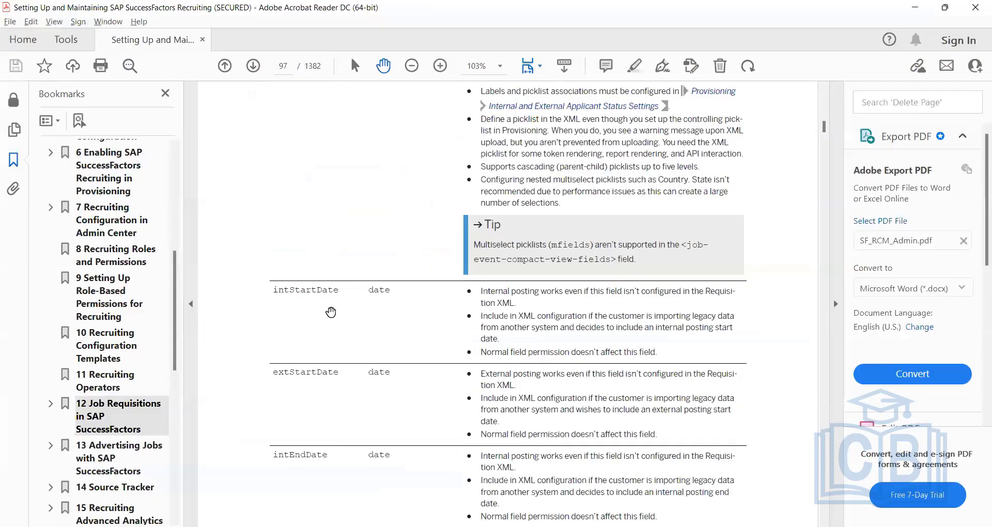
scroll(354, 324, "down", 3)
scroll(354, 325, "down", 10)
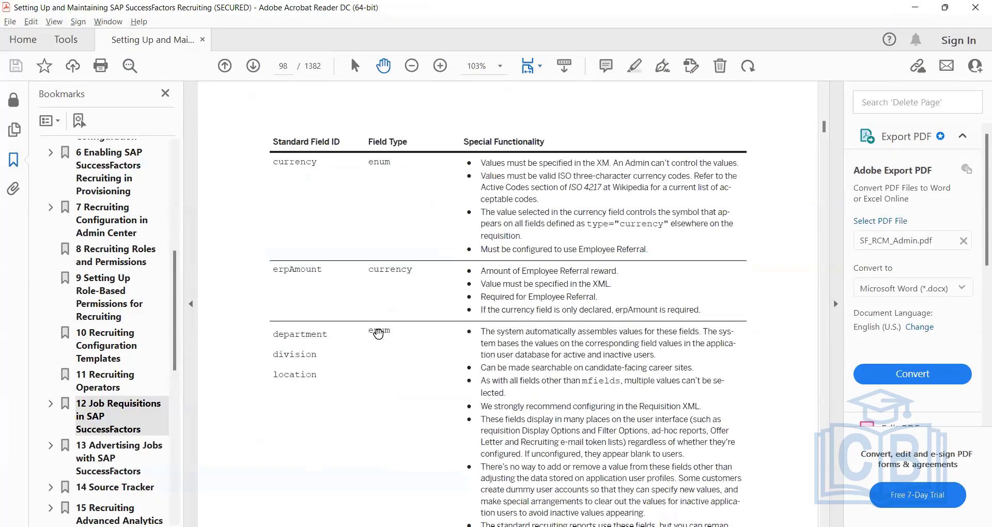
scroll(380, 337, "down", 10)
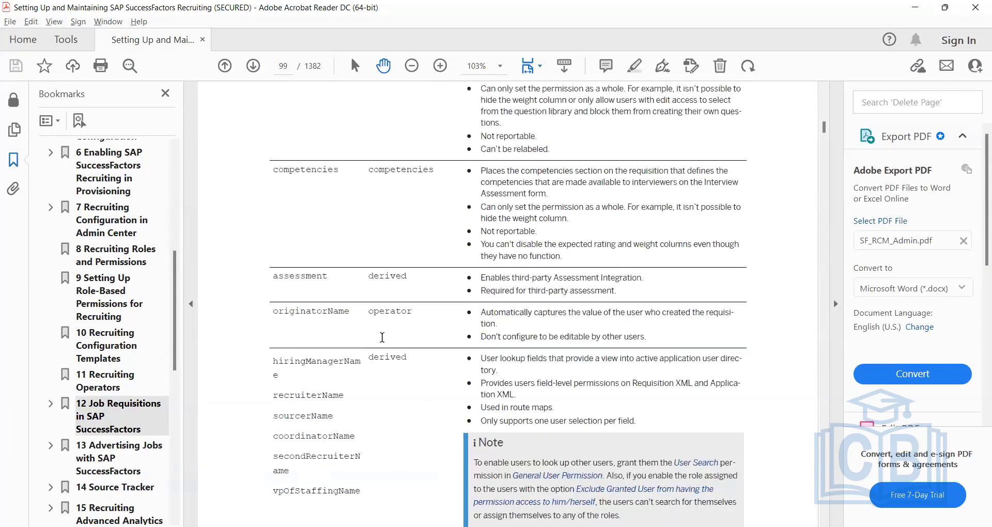
scroll(382, 339, "up", 10)
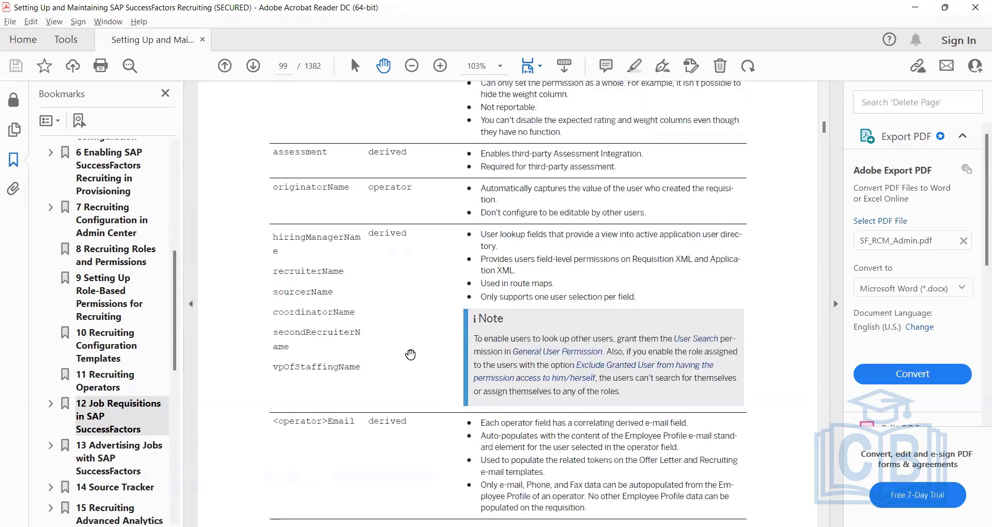
scroll(425, 366, "up", 10)
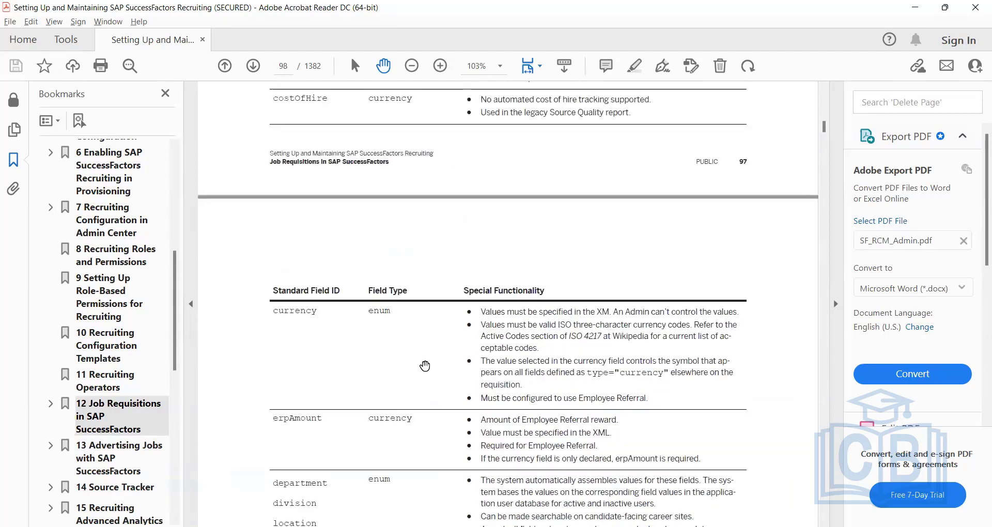
scroll(425, 366, "up", 8)
scroll(336, 381, "up", 3)
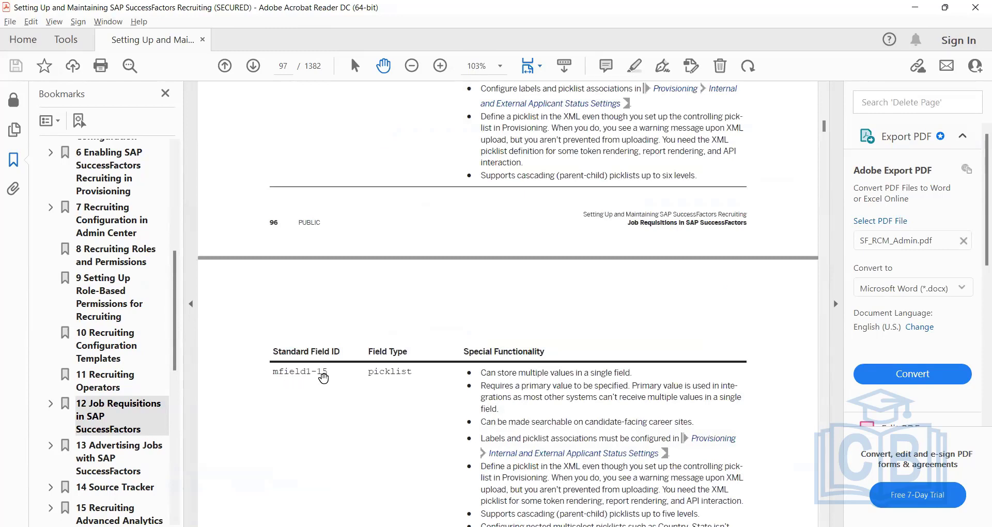
left_click_drag(240, 372, 274, 377)
left_click(691, 490)
Switch back to JRDM_Starter.xml and highlight the mfield1 definition's lines from its opening tag through the picklist ID
key("alt+Tab")
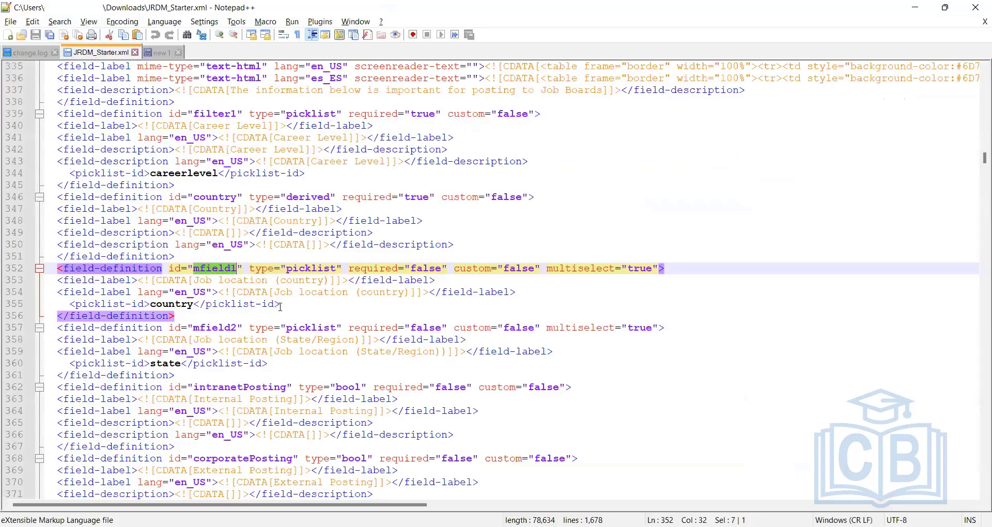
left_click(280, 295)
left_click_drag(281, 305, 44, 257)
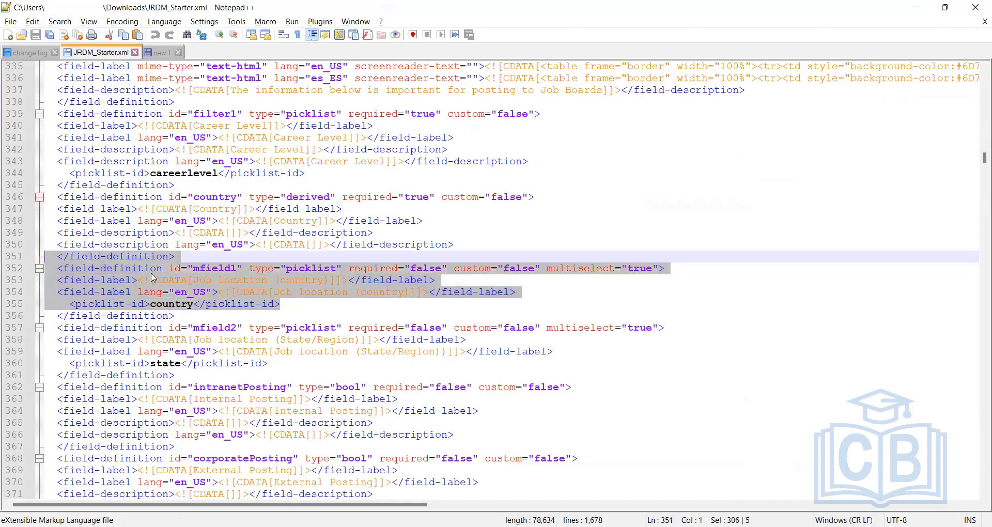
left_click_drag(286, 305, 44, 257)
left_click_drag(285, 305, 44, 256)
left_click_drag(293, 307, 45, 257)
left_click_drag(291, 305, 44, 257)
left_click(289, 305)
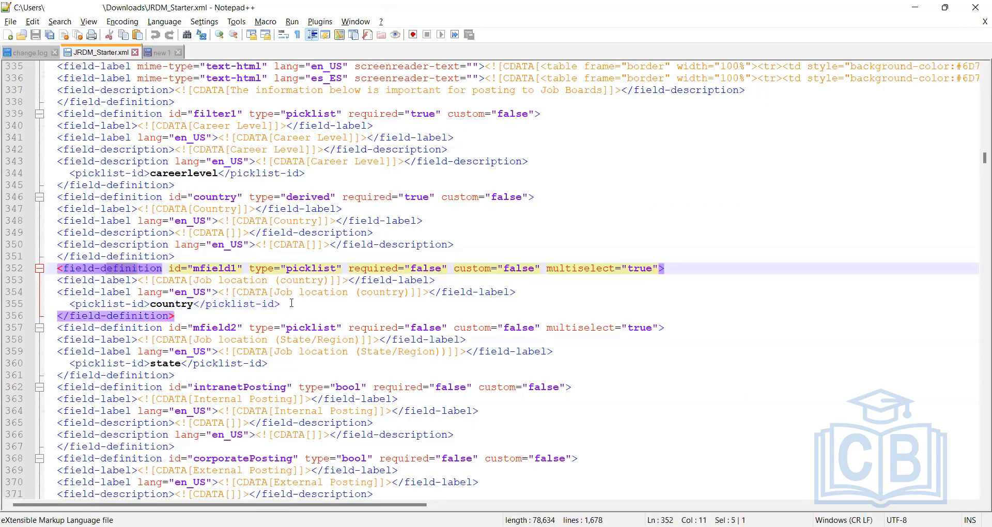
left_click(47, 250, "shift")
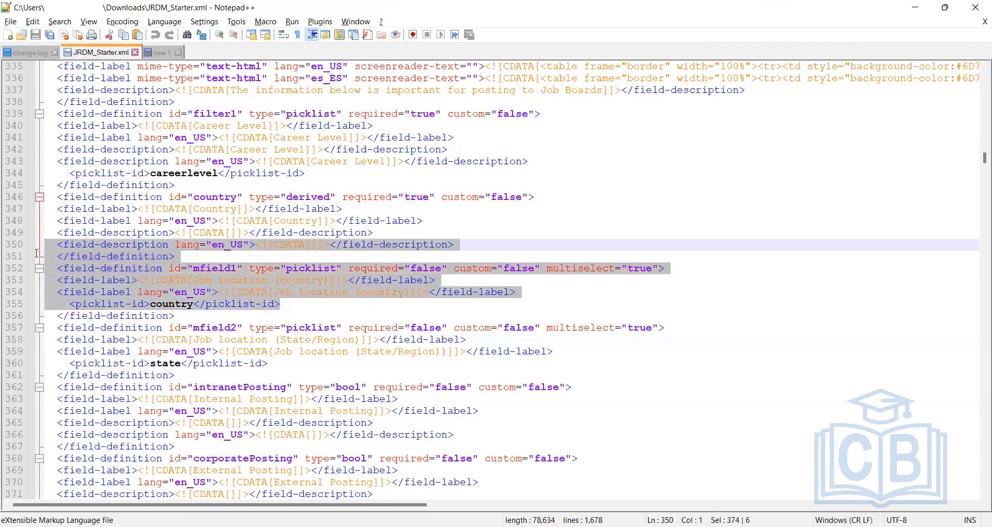
left_click(289, 328)
left_click_drag(287, 302, 45, 245)
left_click(374, 173)
Look over the earlier field definitions in JRDM_Starter.xml and switch to the new 1 document
scroll(373, 274, "up", 20)
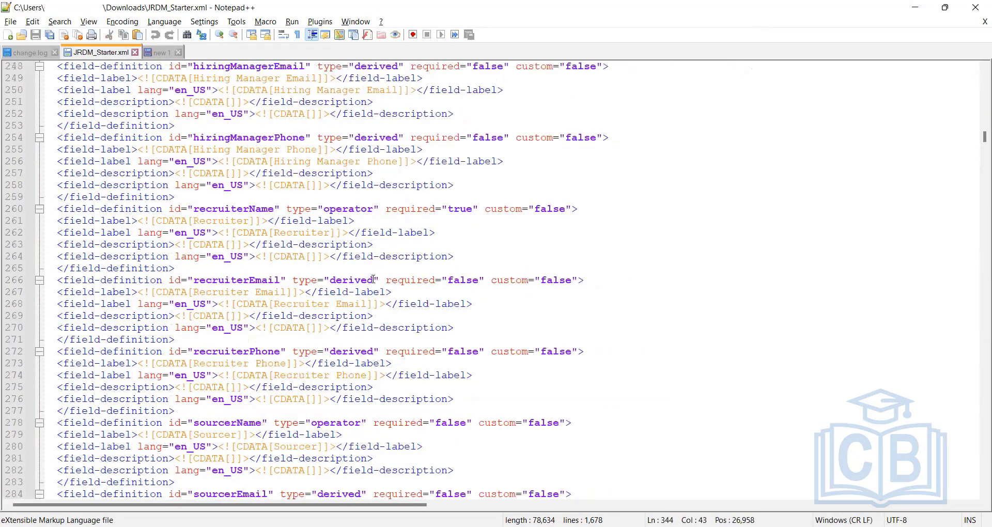
scroll(373, 279, "up", 20)
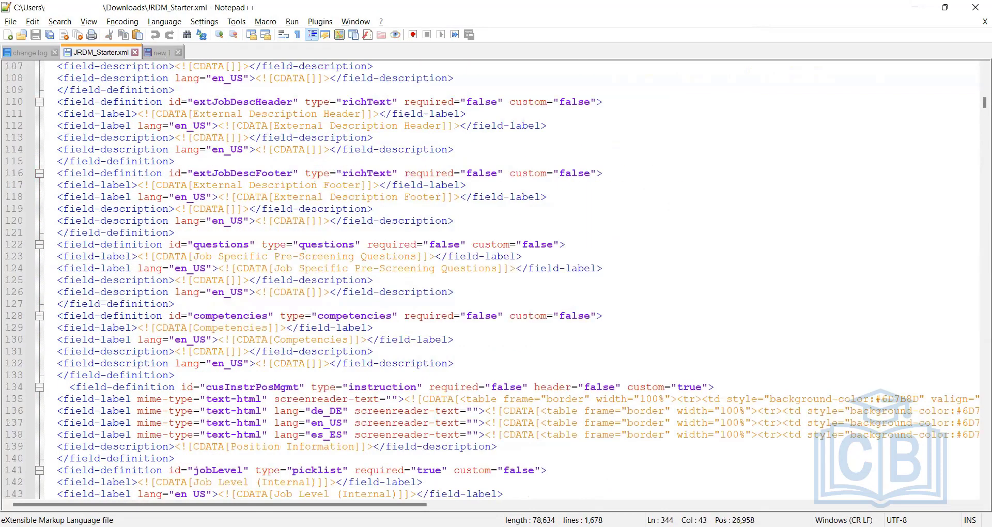
key("ctrl+Tab")
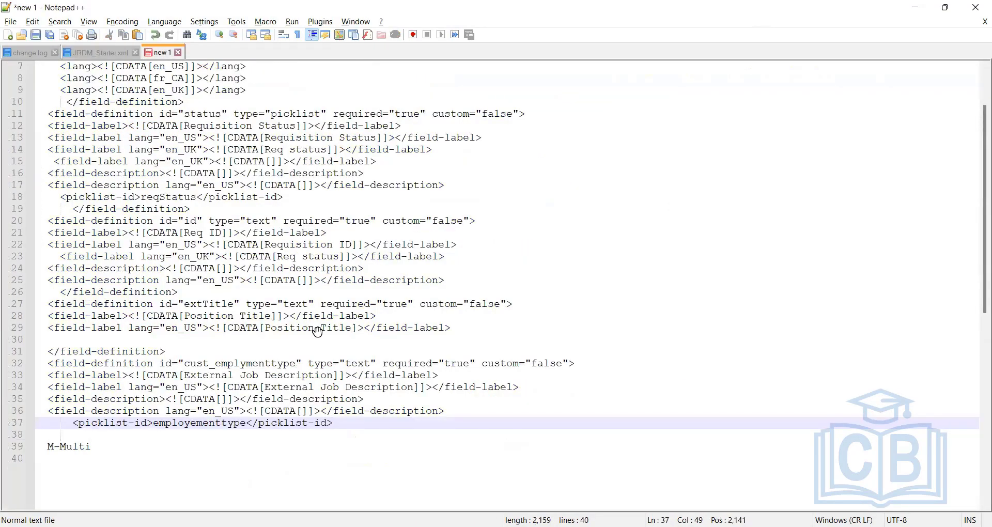
Switch to the PDF guide and review the standard field table from status and country through filter1-15
key("alt+Tab")
scroll(307, 318, "up", 8)
scroll(307, 317, "up", 15)
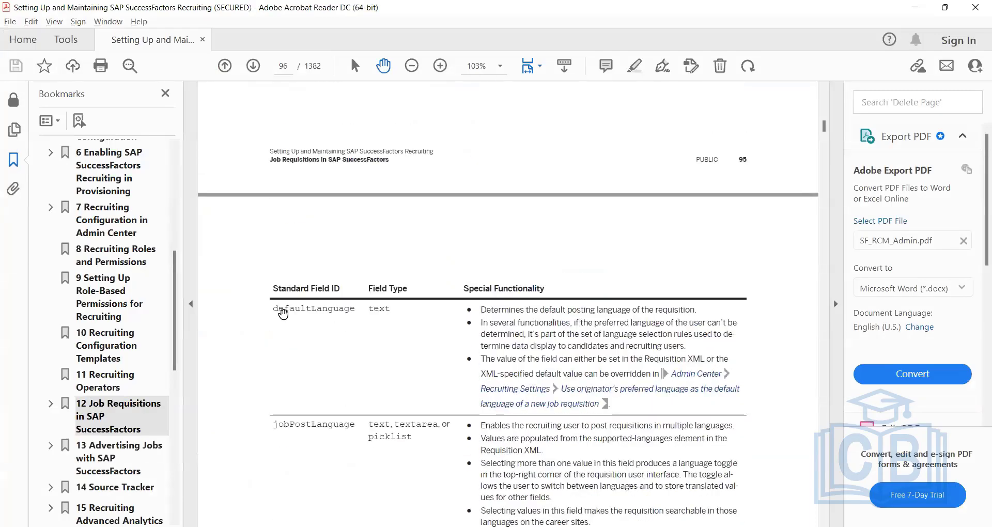
scroll(333, 305, "up", 10)
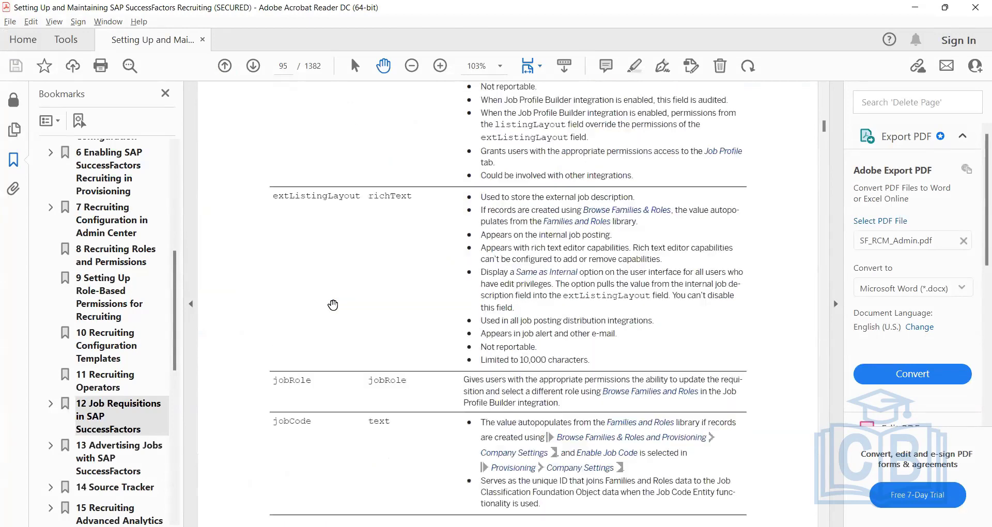
scroll(334, 306, "up", 10)
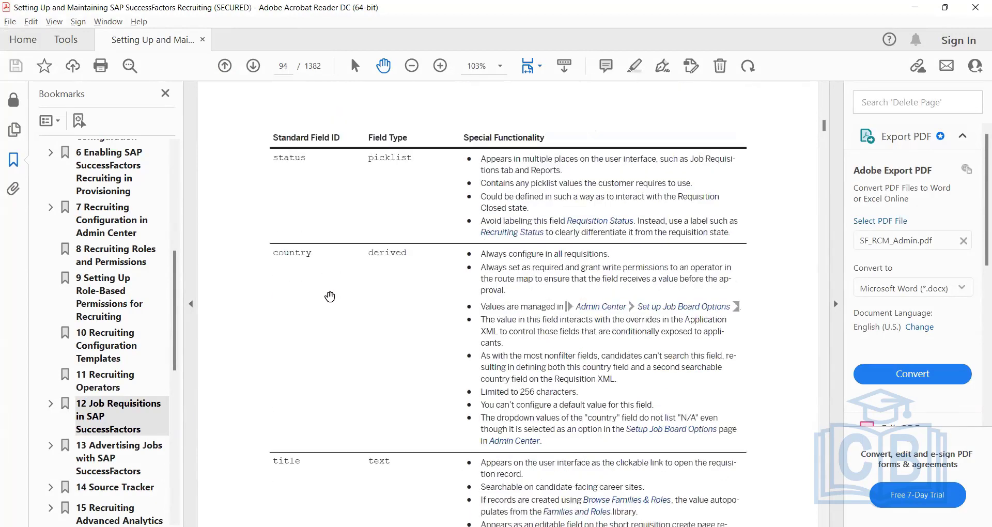
scroll(328, 298, "down", 15)
scroll(331, 329, "down", 8)
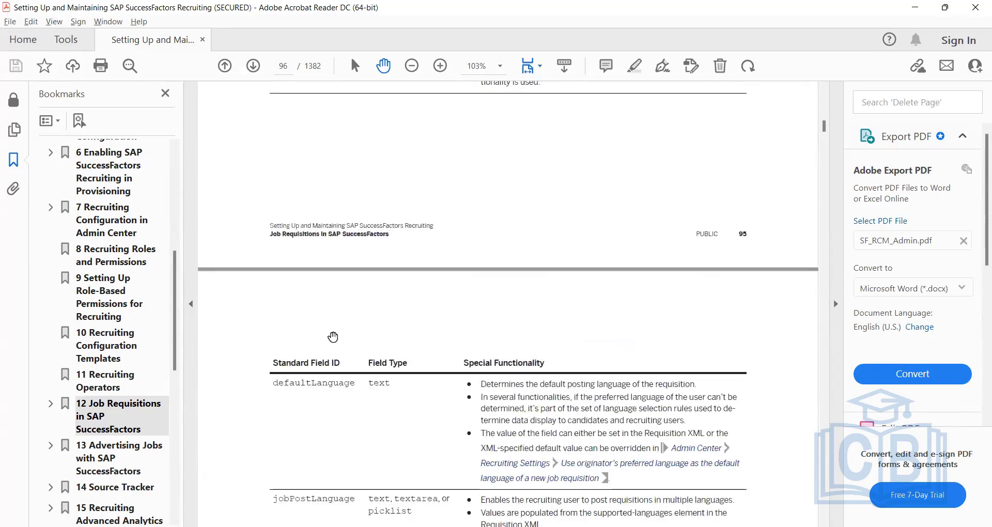
scroll(333, 337, "down", 8)
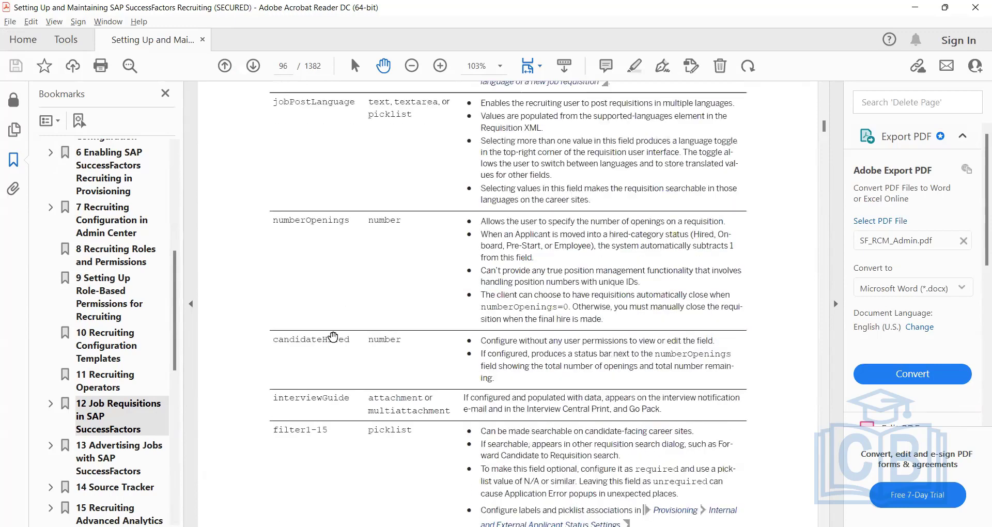
scroll(388, 302, "down", 5)
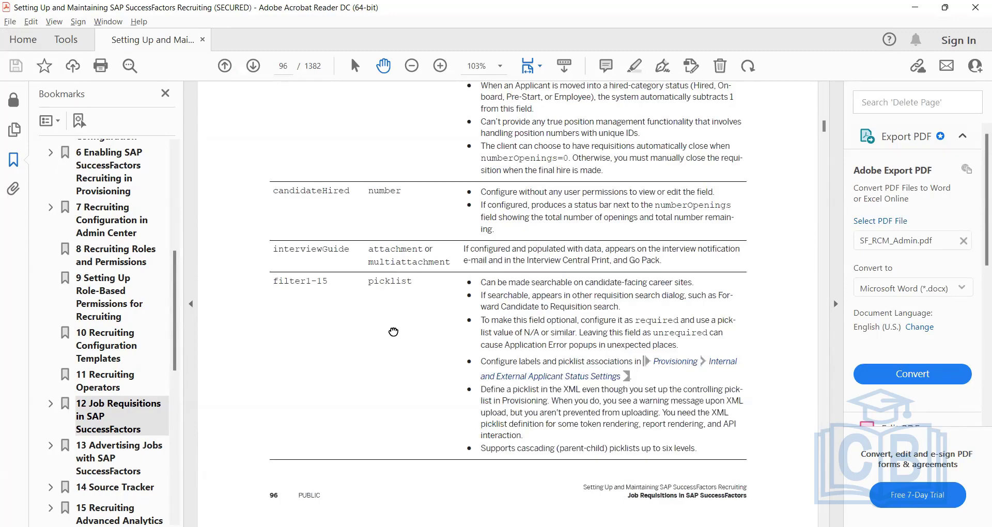
Skim the rest of the guide's standard field table, from the posting date fields through the operator, classification and postal code fields
scroll(388, 305, "down", 20)
scroll(394, 340, "down", 20)
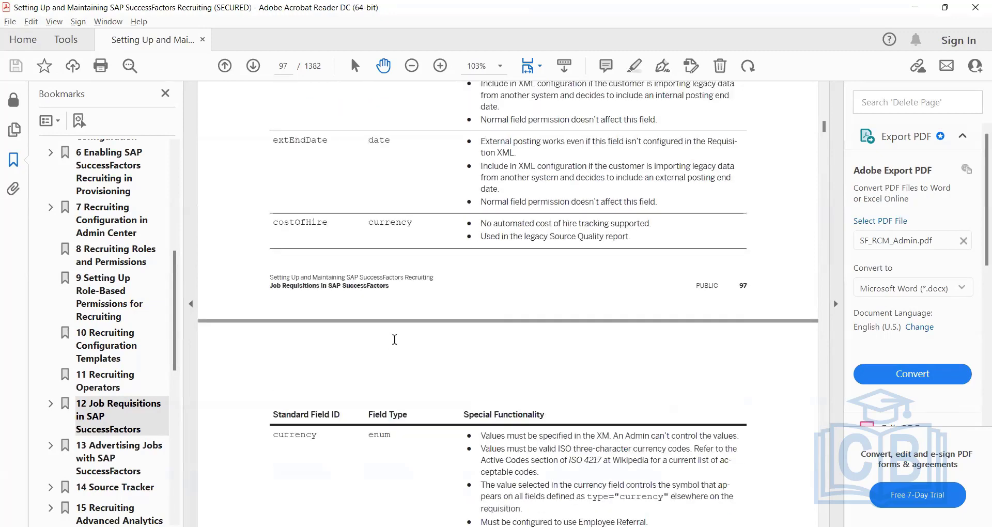
scroll(398, 325, "down", 20)
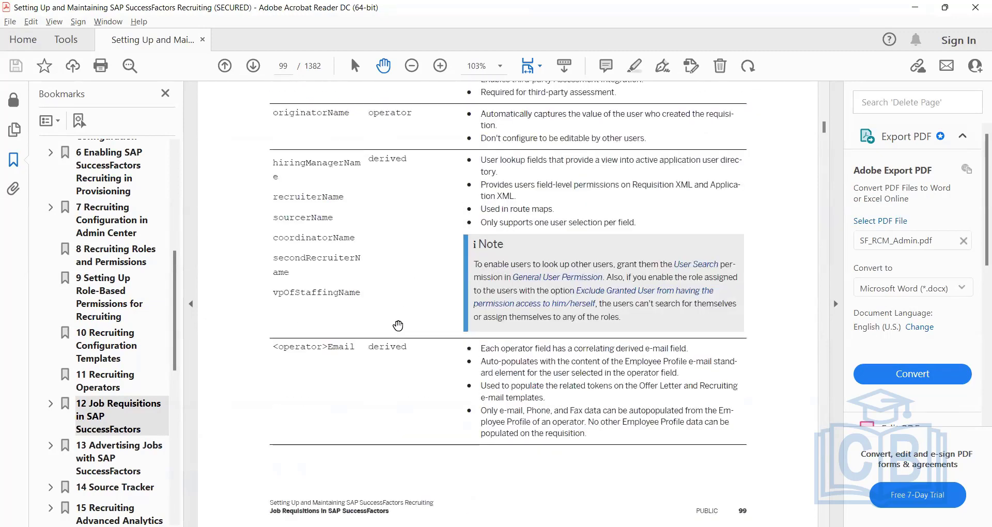
scroll(398, 326, "down", 20)
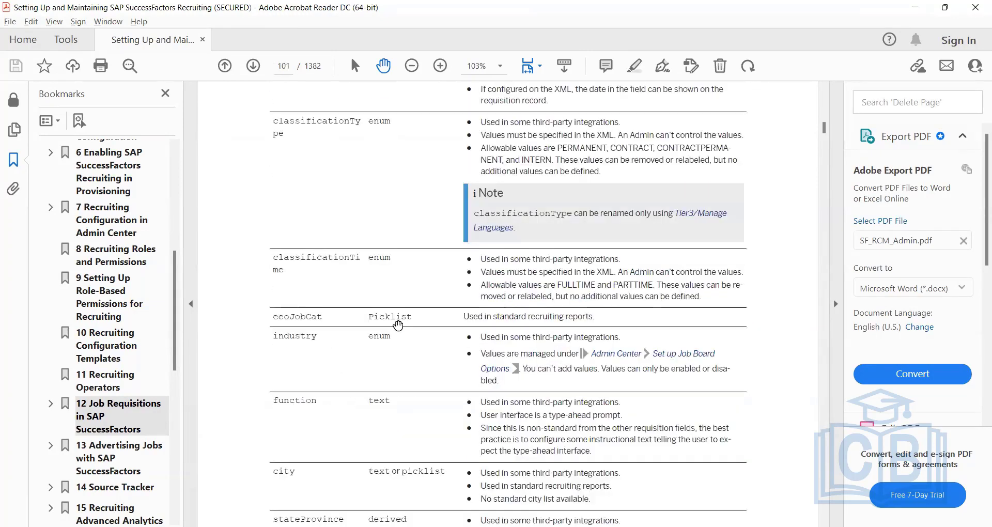
scroll(398, 325, "up", 20)
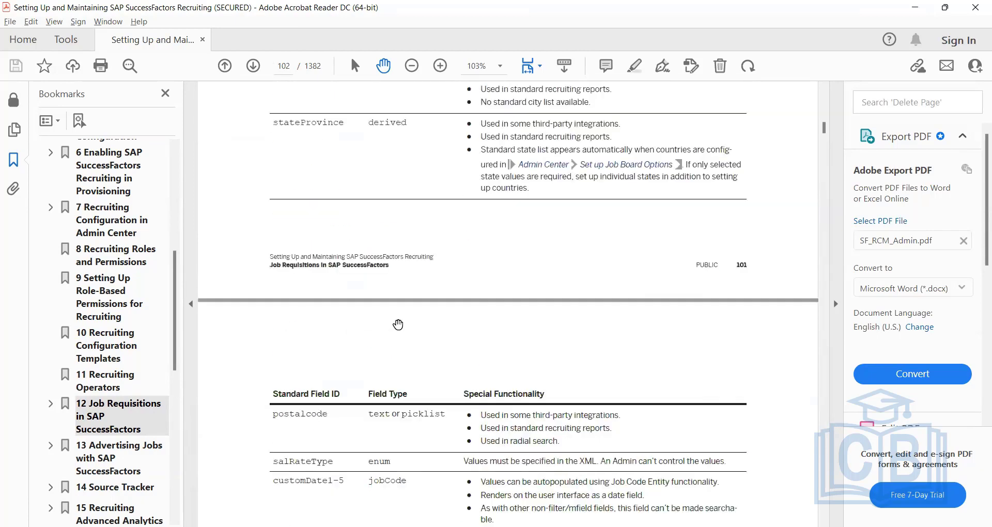
scroll(925, 14, "up", 3)
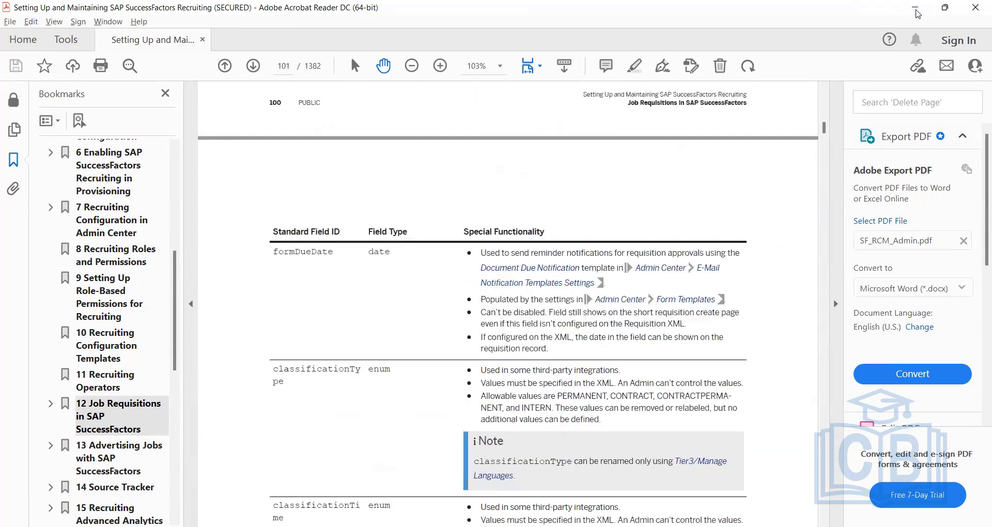
Switch to the SuccessFactors Create/Edit Template page in the browser and name the new job requisition template Testing Job Req
key("alt+Tab")
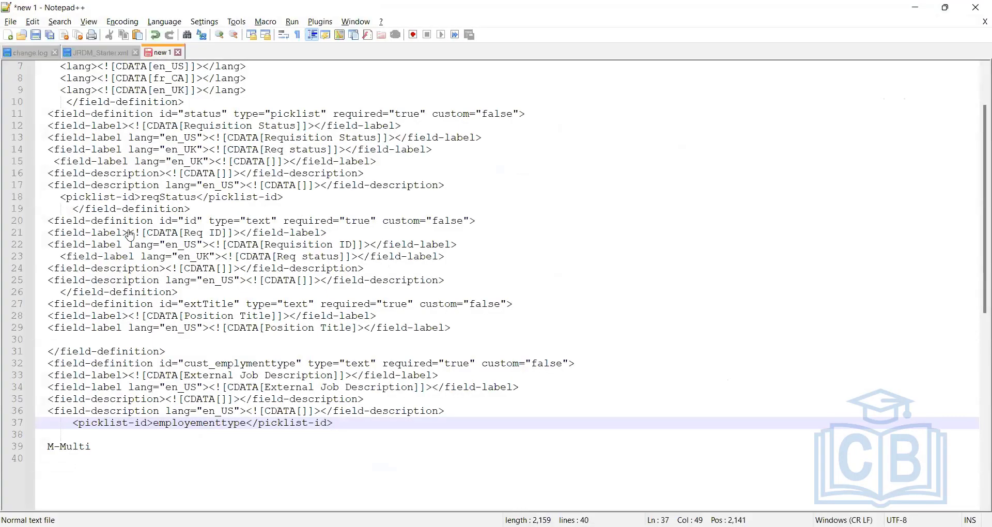
key("alt+Tab")
left_click(145, 227)
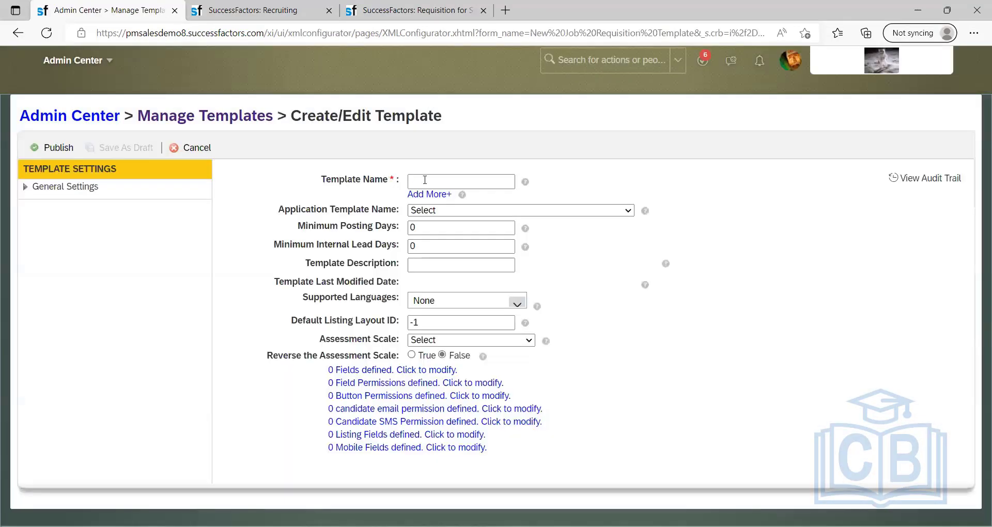
left_click(424, 180)
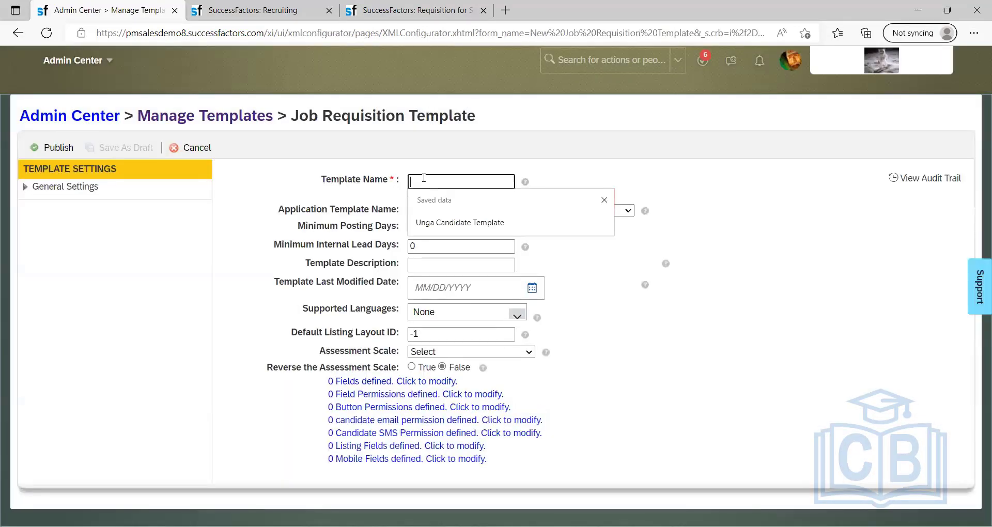
type("C")
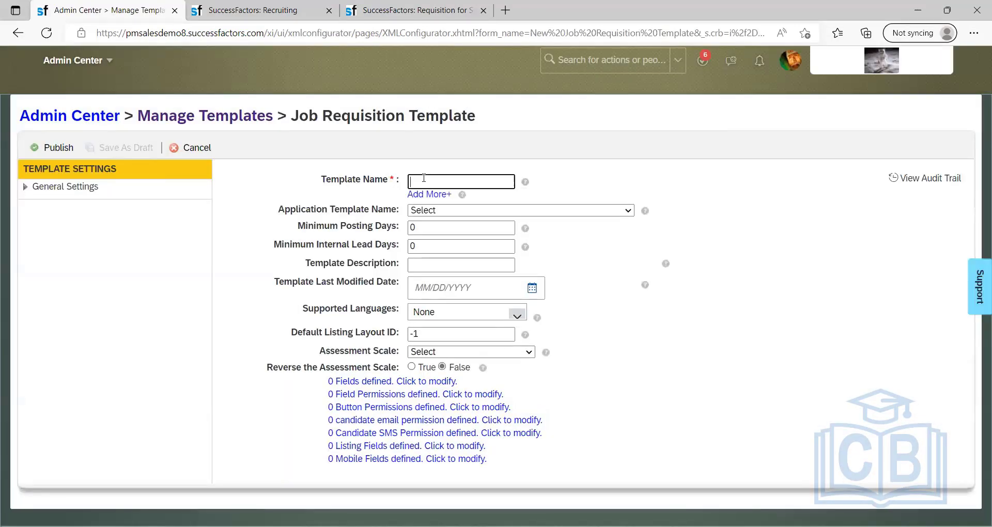
type("Testing Job REqeq")
left_click(419, 220)
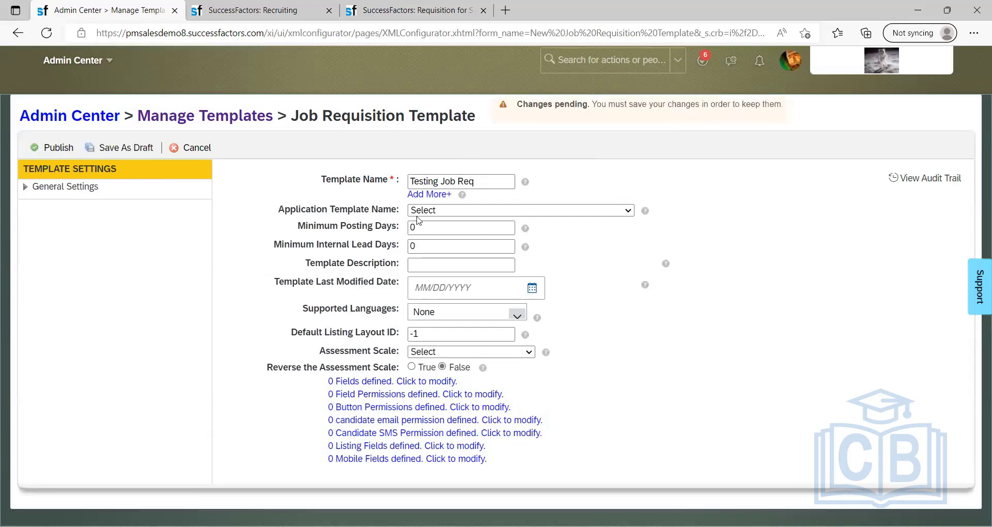
Open the template's field definitions and add a standard field
left_click(341, 383)
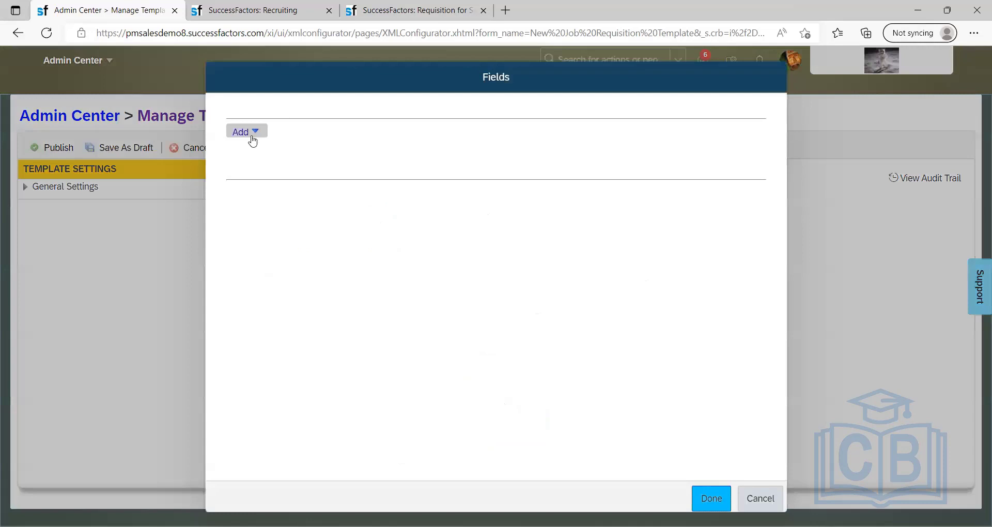
left_click(255, 134)
left_click(254, 134)
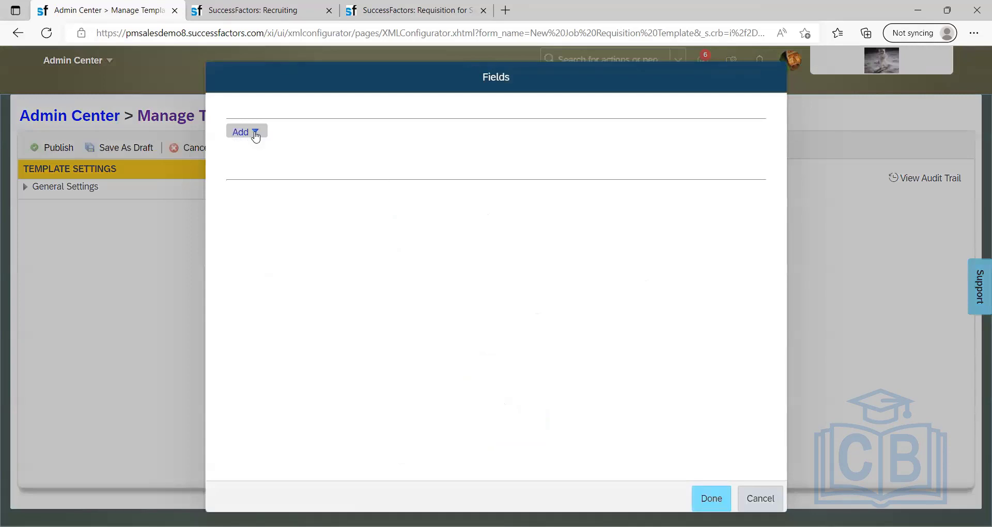
left_click(253, 134)
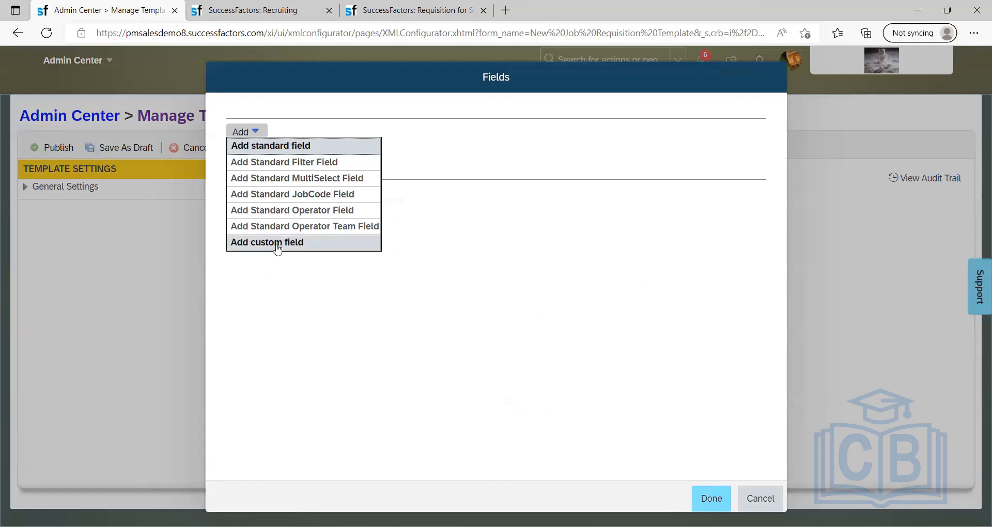
left_click(291, 151)
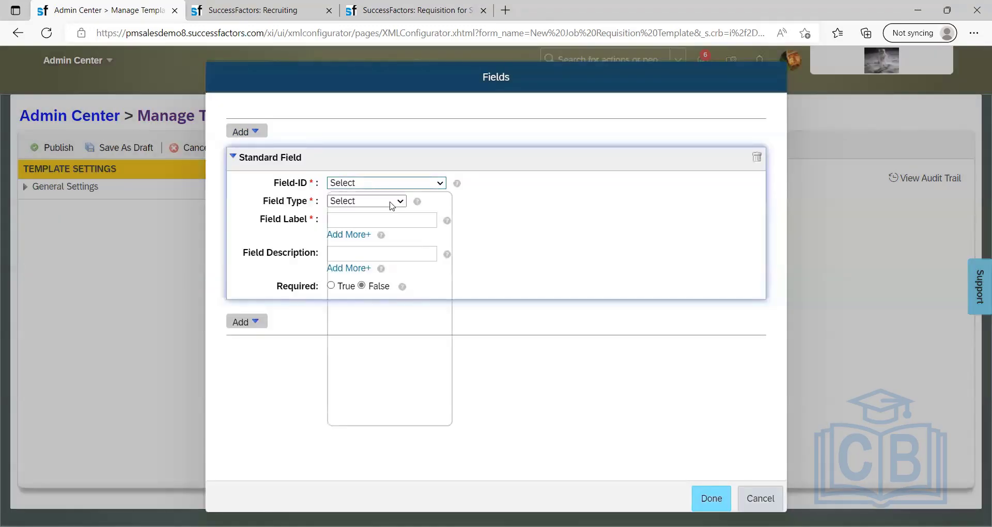
Look through the available standard field IDs and set the new field's ID to id
scroll(438, 412, "down", 20)
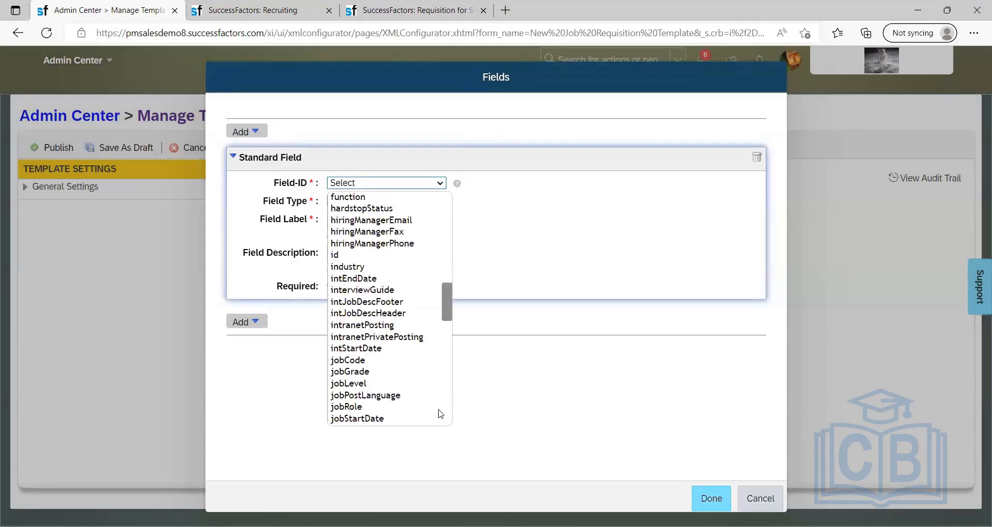
scroll(443, 285, "up", 20)
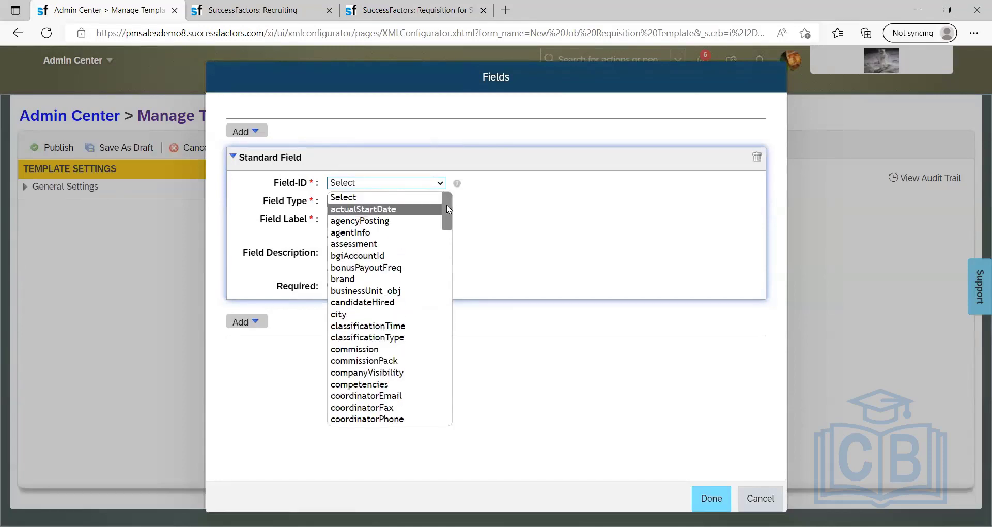
scroll(421, 465, "down", 20)
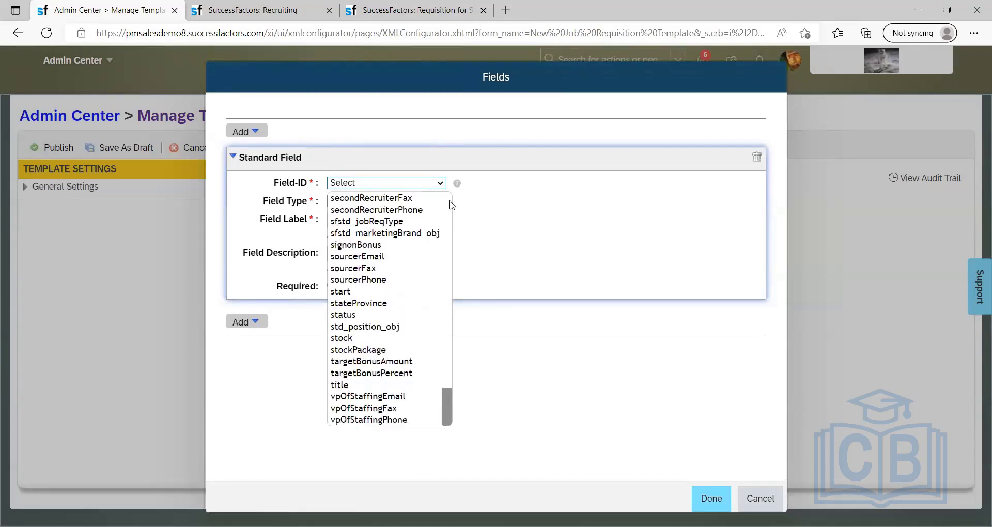
scroll(361, 248, "up", 20)
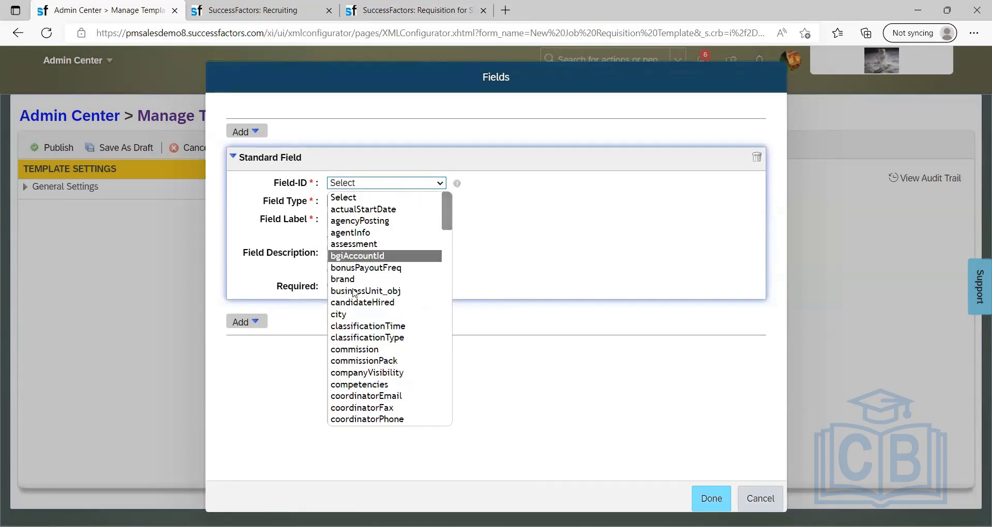
scroll(359, 287, "down", 3)
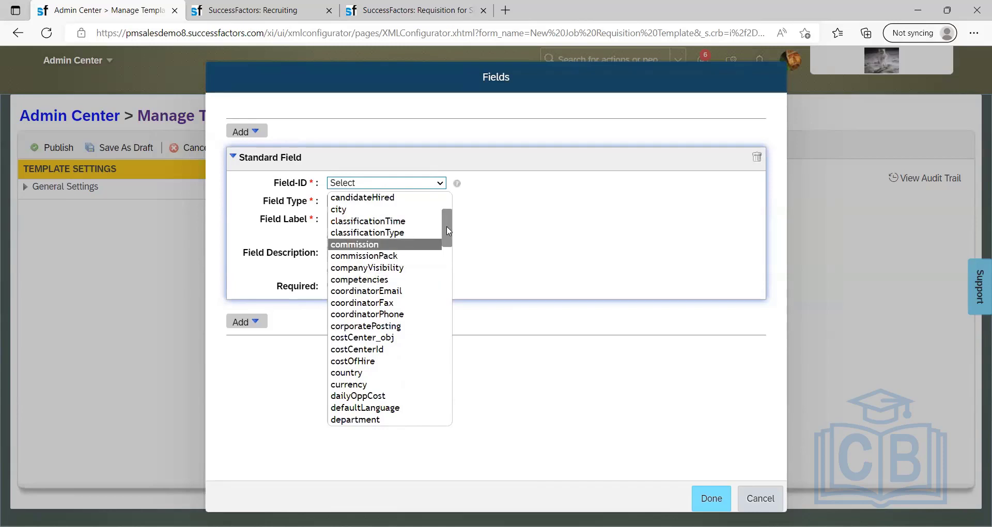
scroll(444, 310, "down", 2)
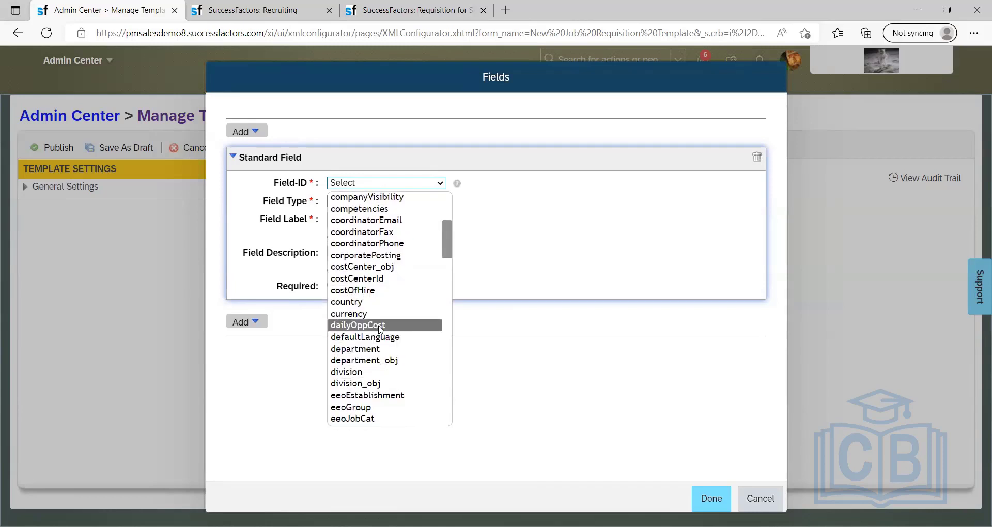
scroll(378, 336, "down", 8)
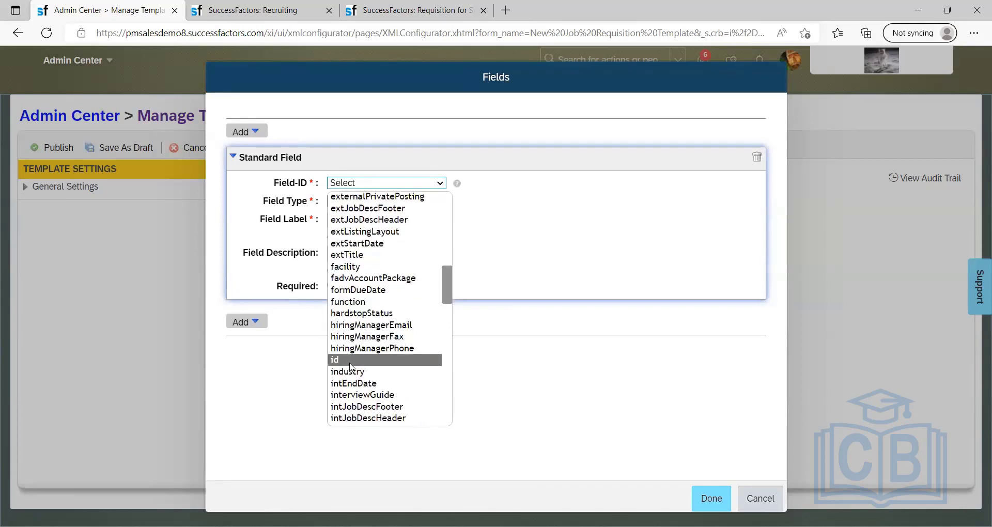
left_click(351, 372)
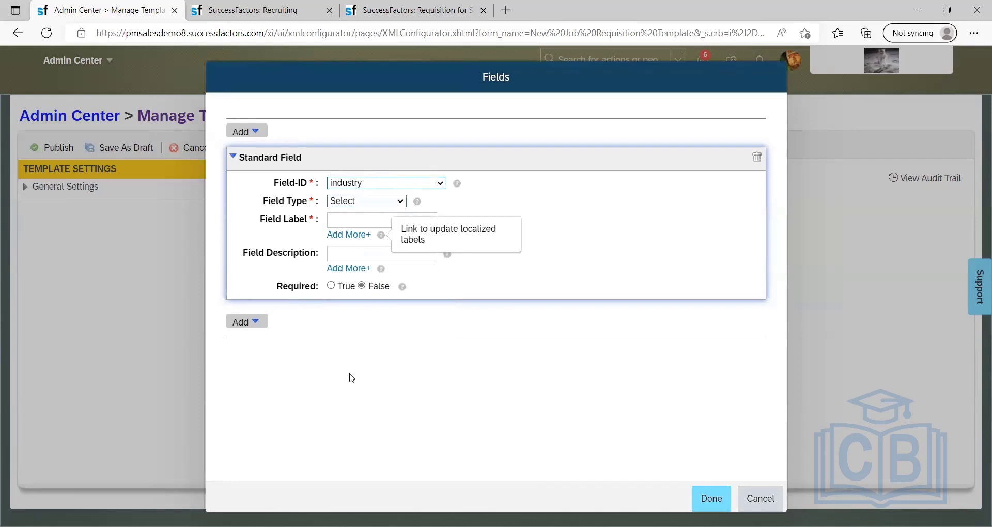
left_click(362, 183)
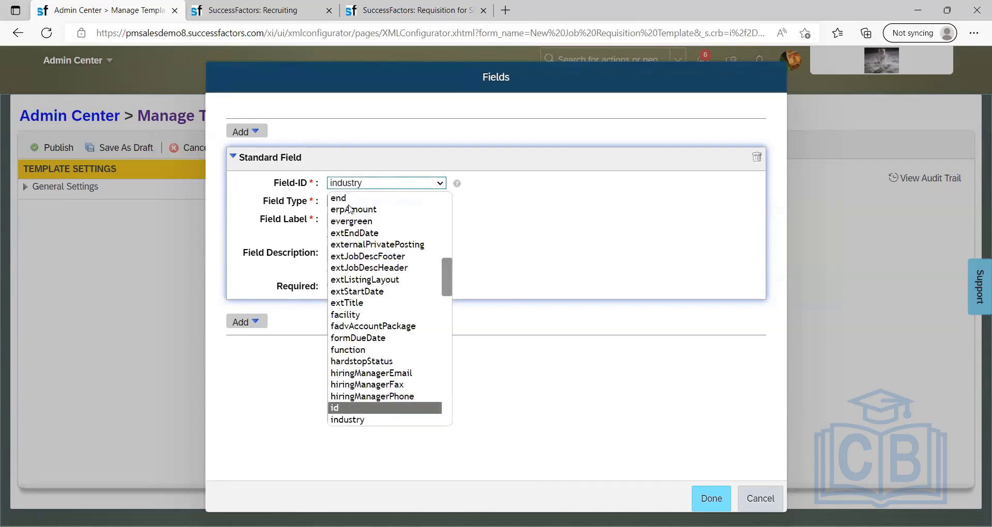
left_click(350, 408)
Set the standard field's type to text, its label to Requisition ID and its description to Job Requisition
left_click(350, 203)
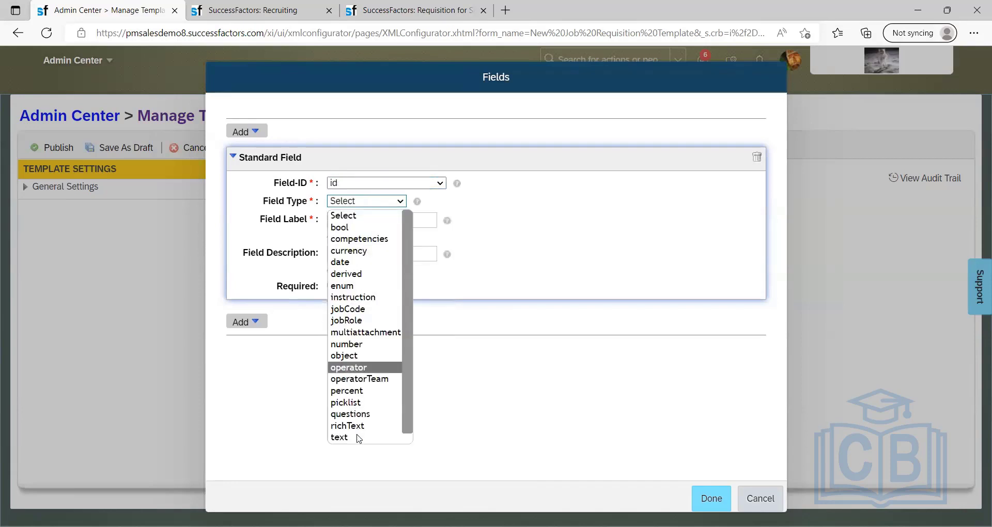
left_click(358, 438)
left_click(360, 220)
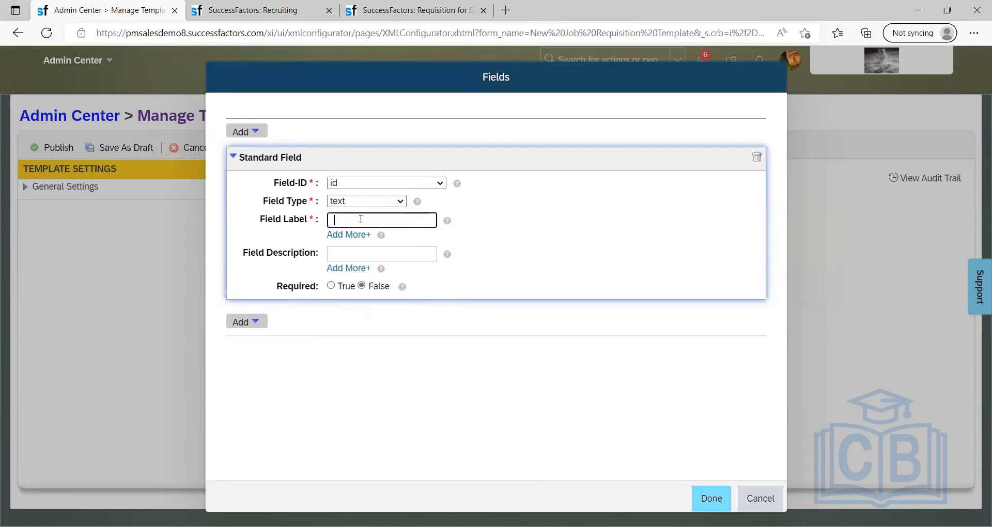
type("Requisition ID")
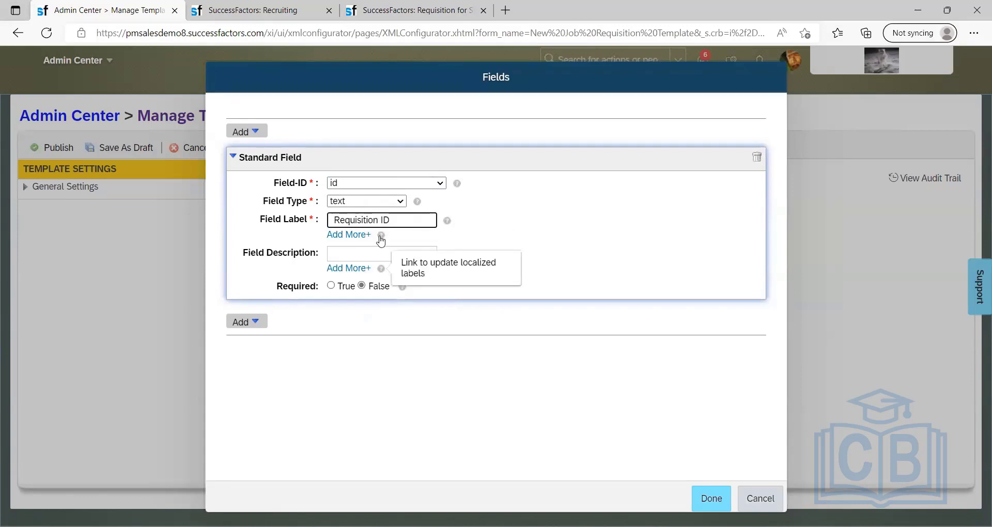
left_click(375, 255)
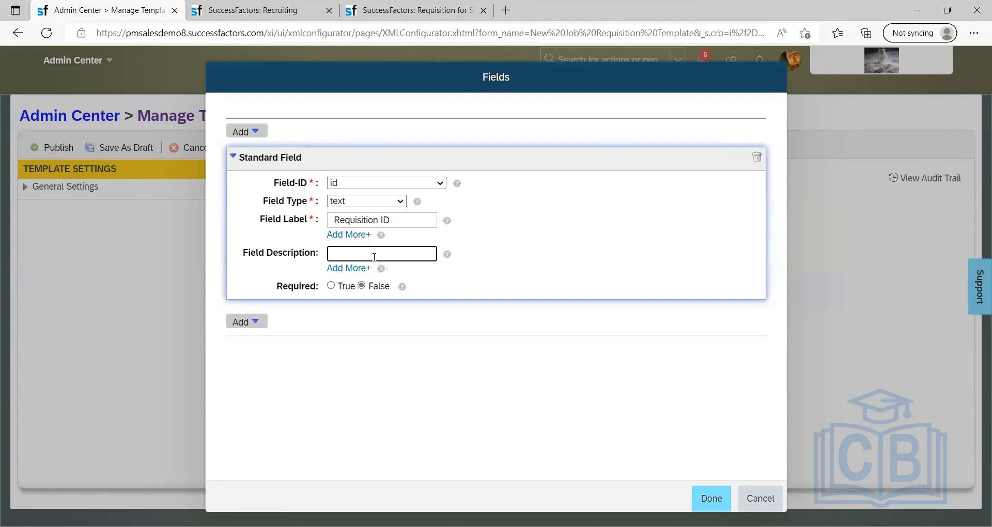
type("Job Requisition")
left_click(347, 289)
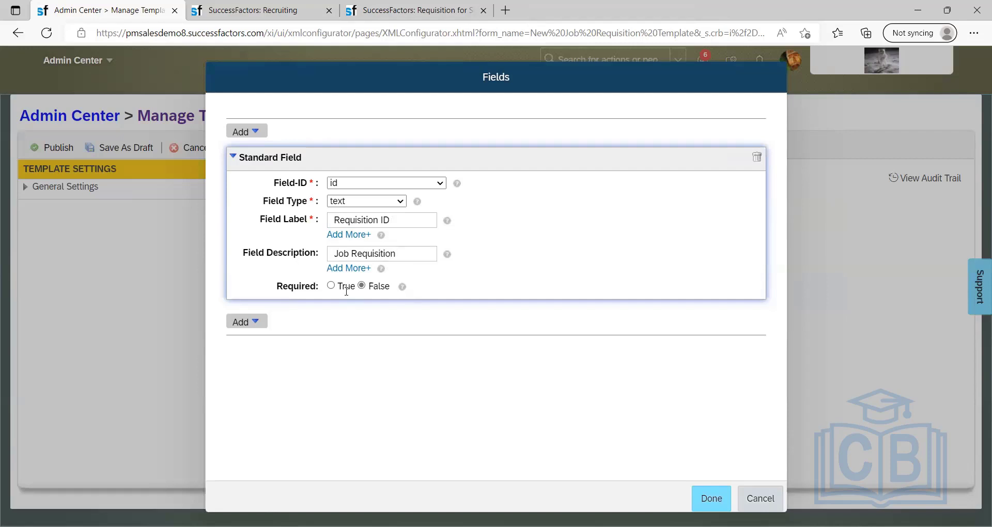
Change the standard field's ID to status
left_click(398, 184)
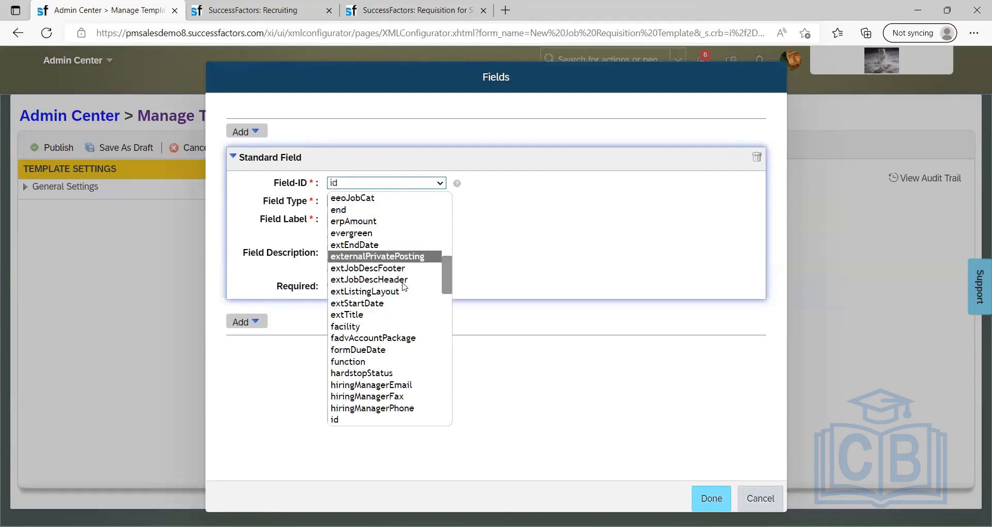
scroll(377, 256, "up", 10)
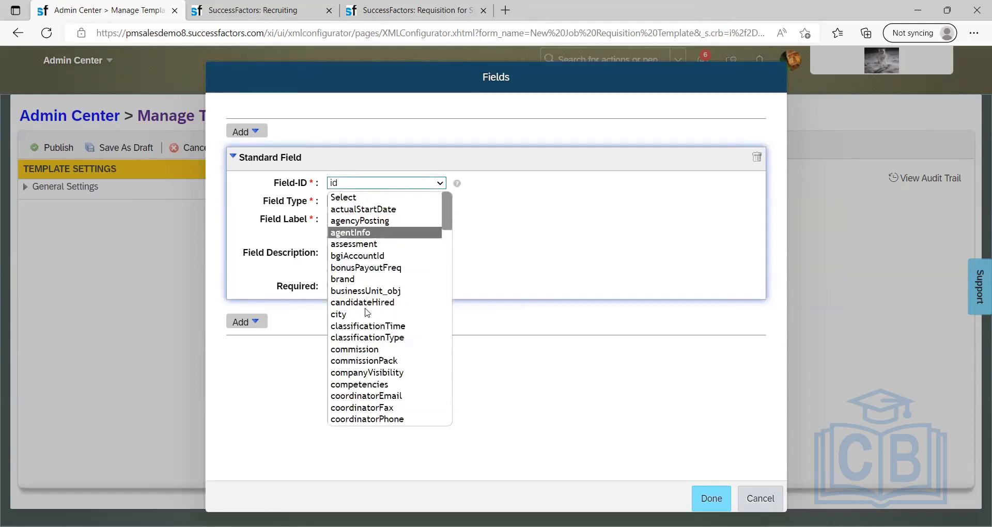
scroll(365, 344, "down", 1)
scroll(365, 343, "down", 5)
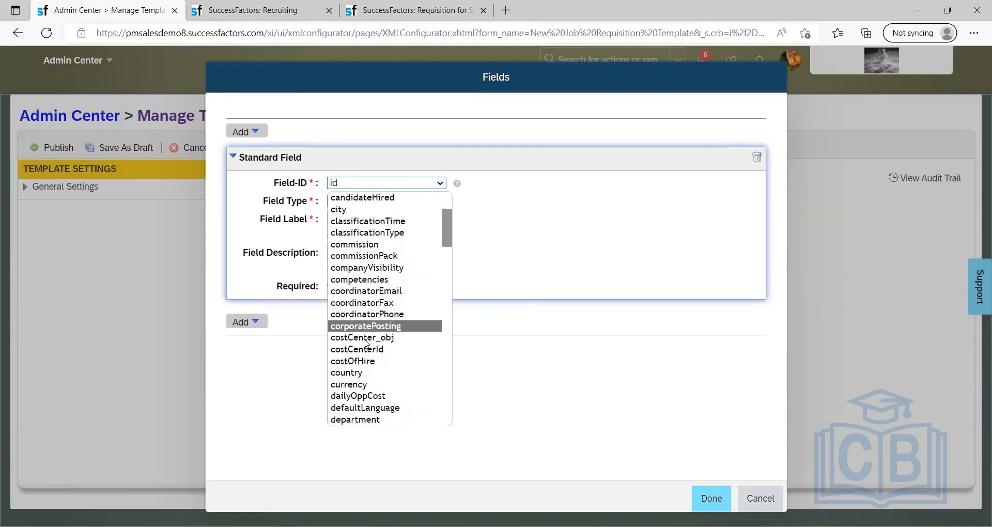
key("s")
scroll(364, 383, "down", 5)
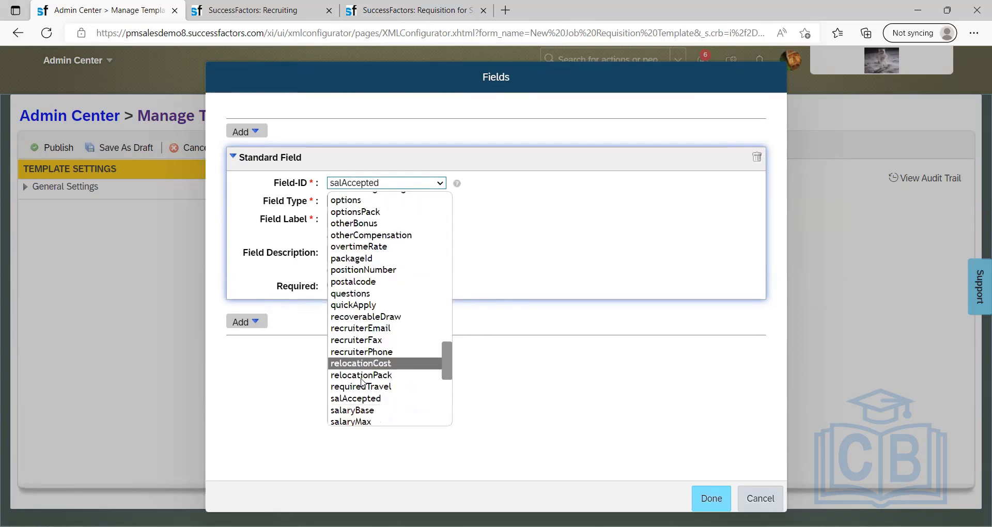
scroll(376, 340, "down", 3)
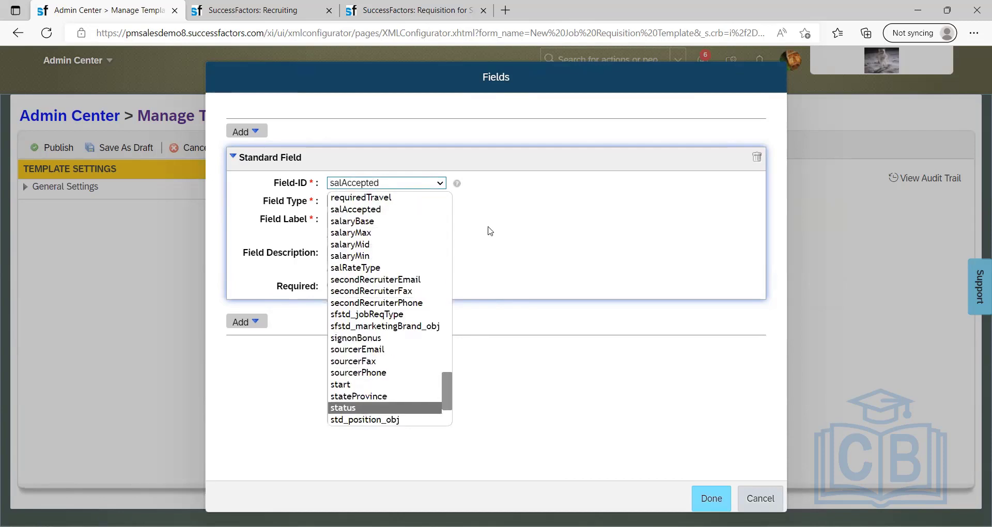
left_click(373, 408)
Try picklist as the status field's type and return the type to text
left_click(364, 201)
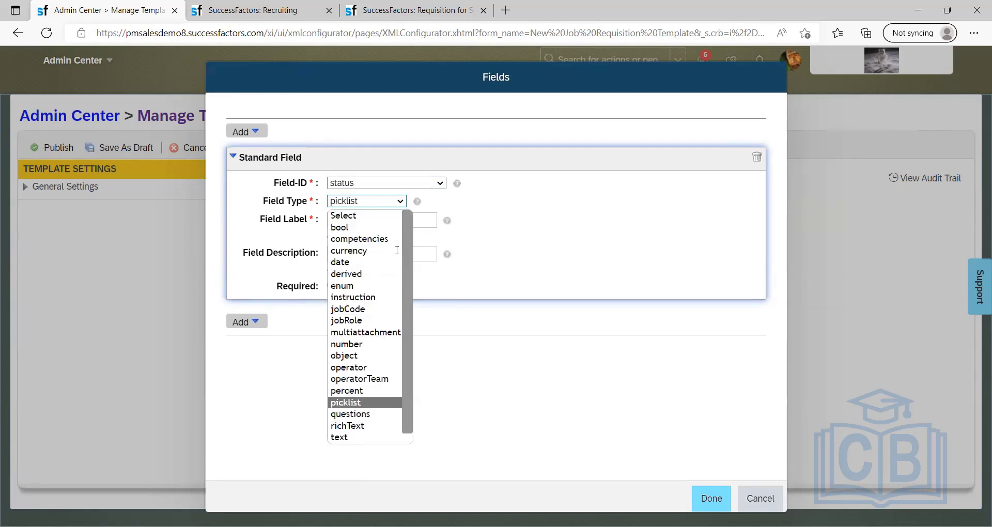
left_click(364, 403)
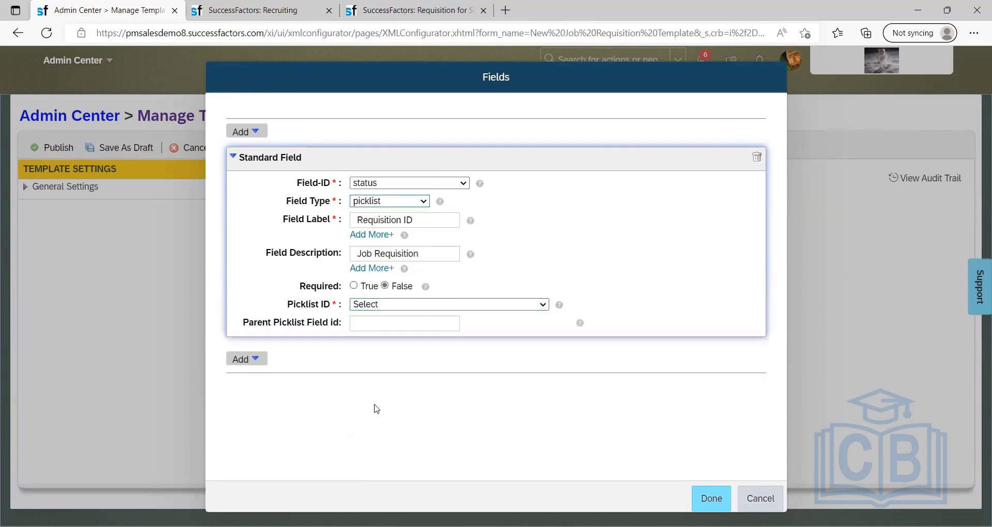
left_click(390, 201)
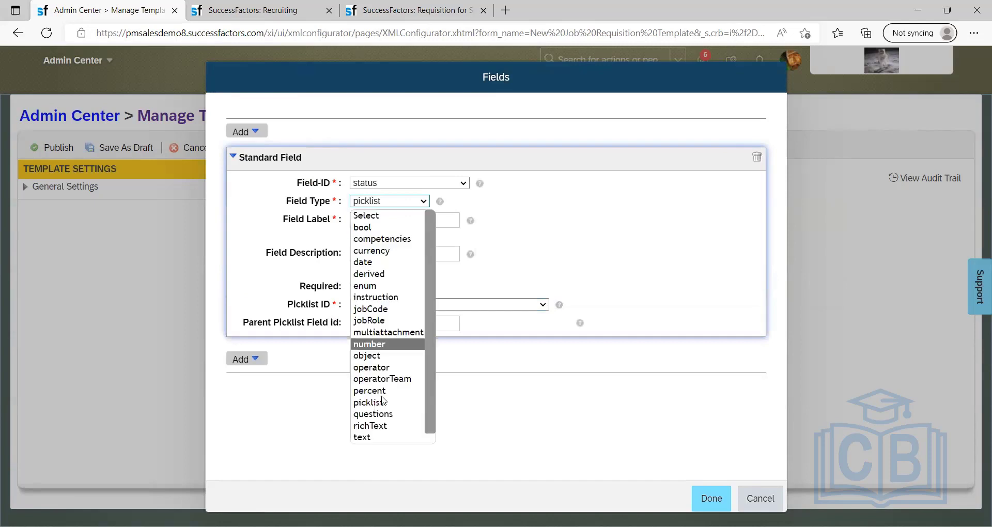
left_click(371, 438)
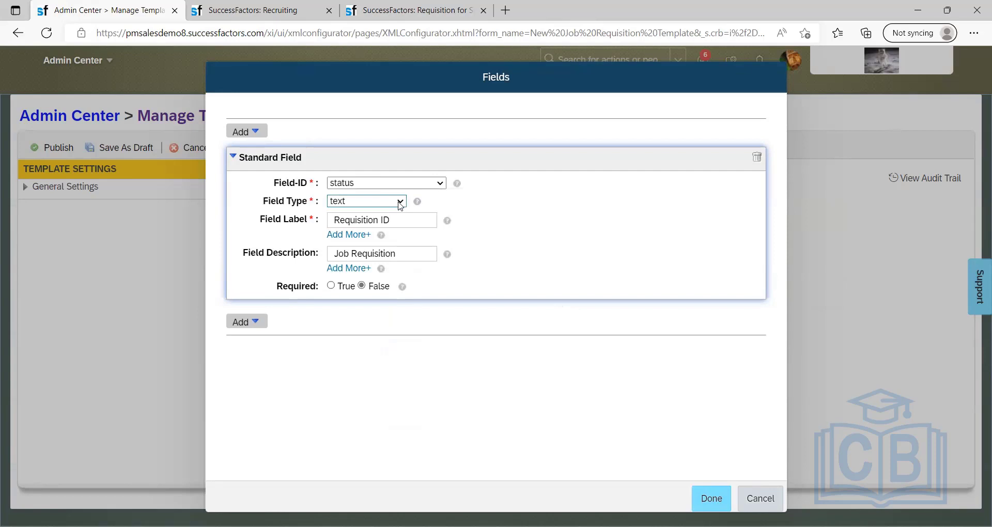
Examine the field types available for the status field without changing the selection
left_click(401, 205)
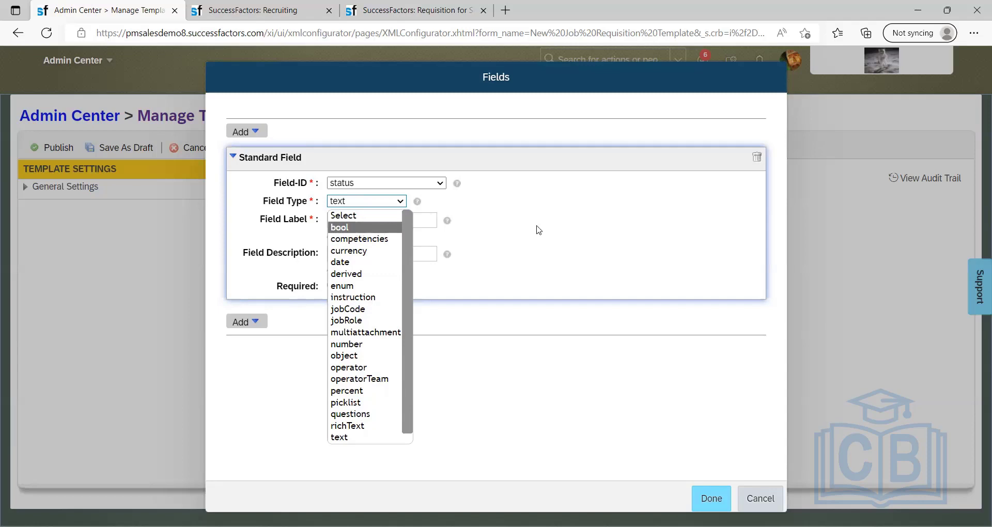
left_click(573, 220)
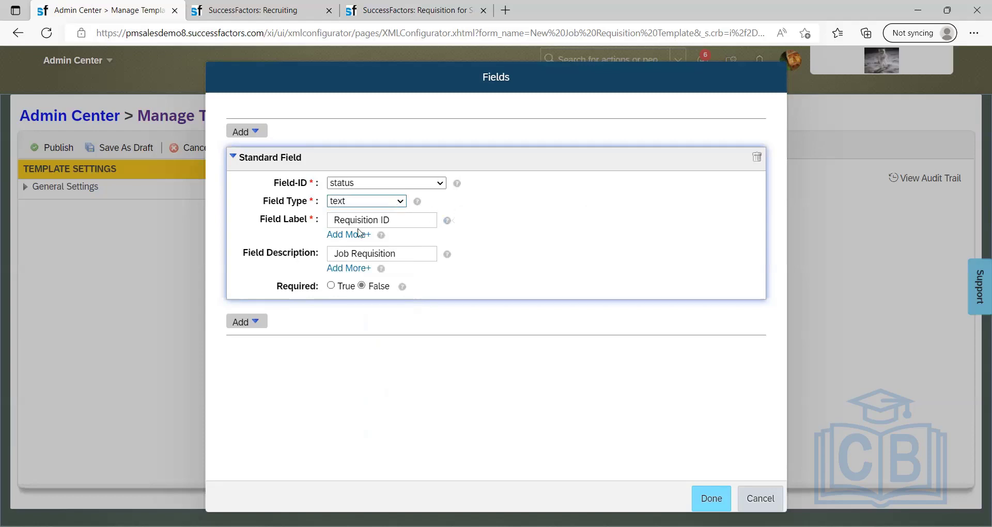
left_click(364, 202)
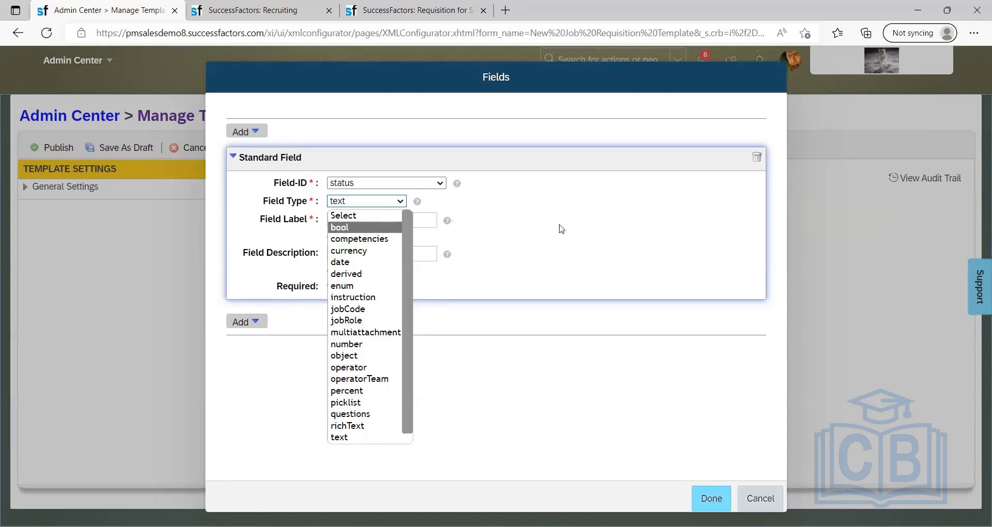
left_click(645, 221)
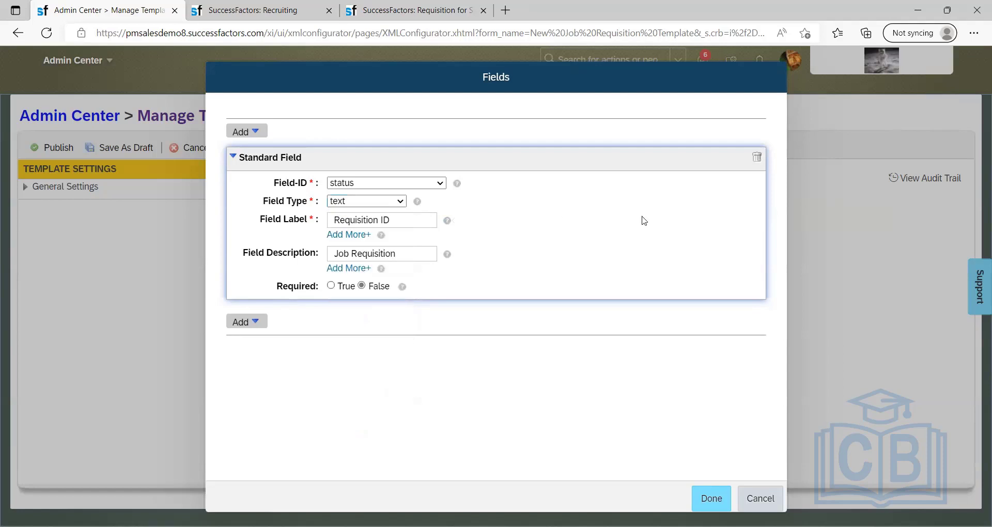
Try currency as the status field's type and change it to date
left_click(401, 201)
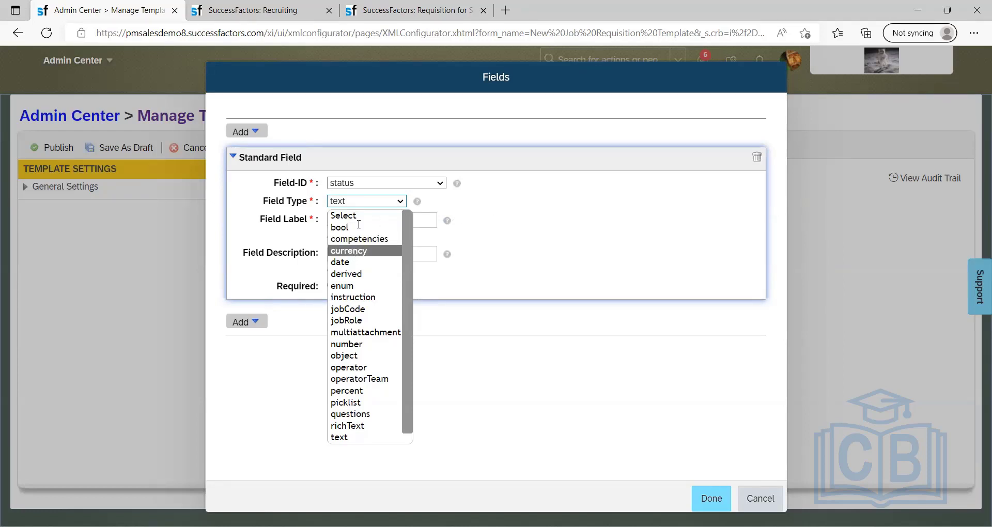
left_click(350, 251)
left_click_drag(393, 223, 238, 224)
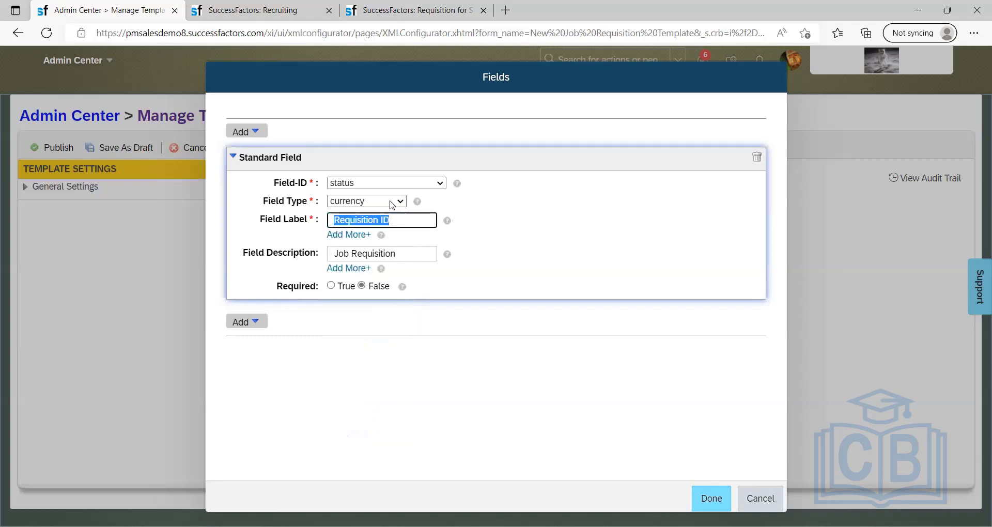
left_click(401, 201)
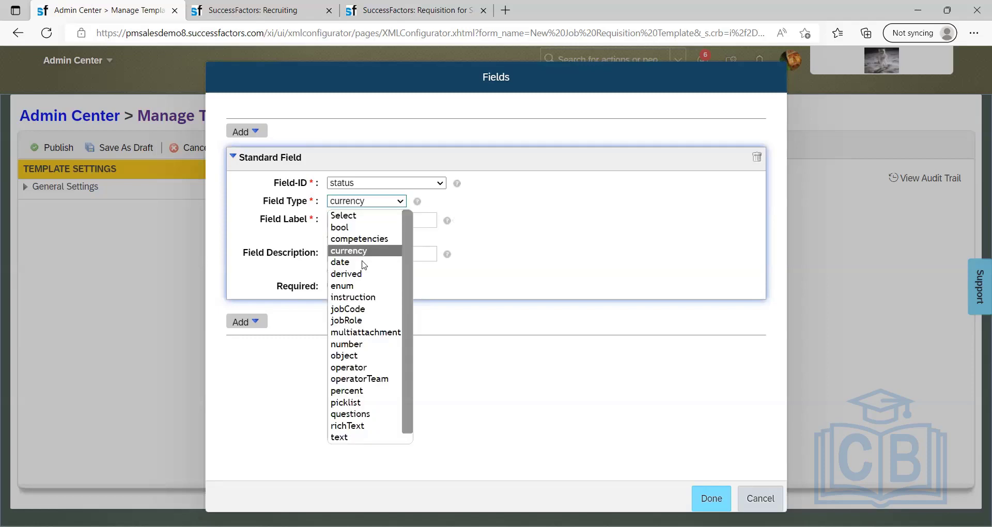
left_click(364, 262)
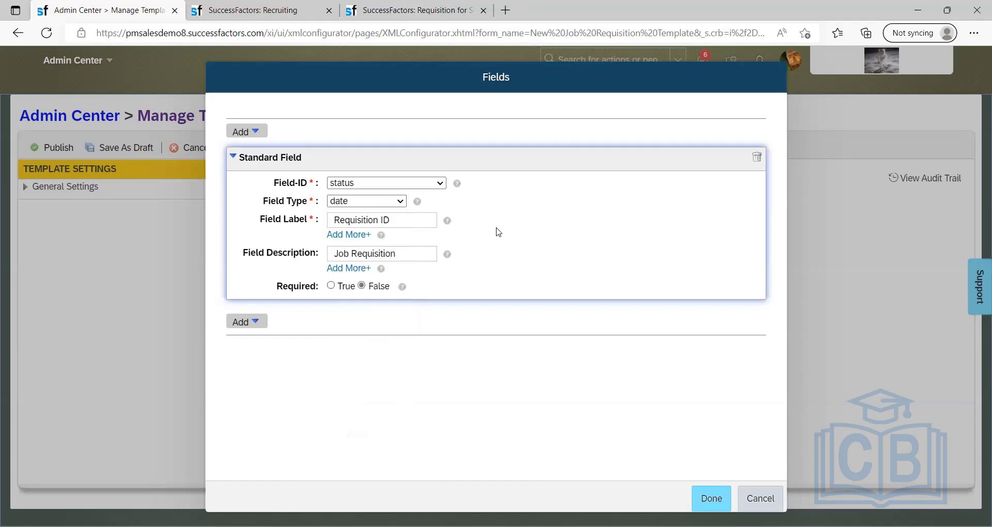
Try derived as the status field's type
left_click(401, 205)
left_click(406, 203)
left_click(406, 203)
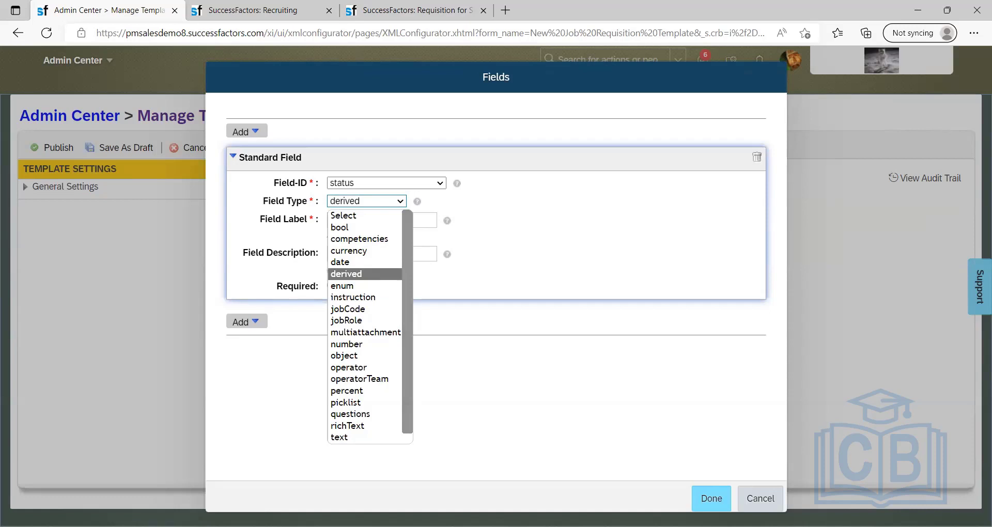
left_click(365, 273)
Switch to the SuccessFactors Recruiting guide in Adobe Acrobat Reader and look up derived fields such as country in the standard fields table
key("alt+Tab")
scroll(438, 346, "up", 7)
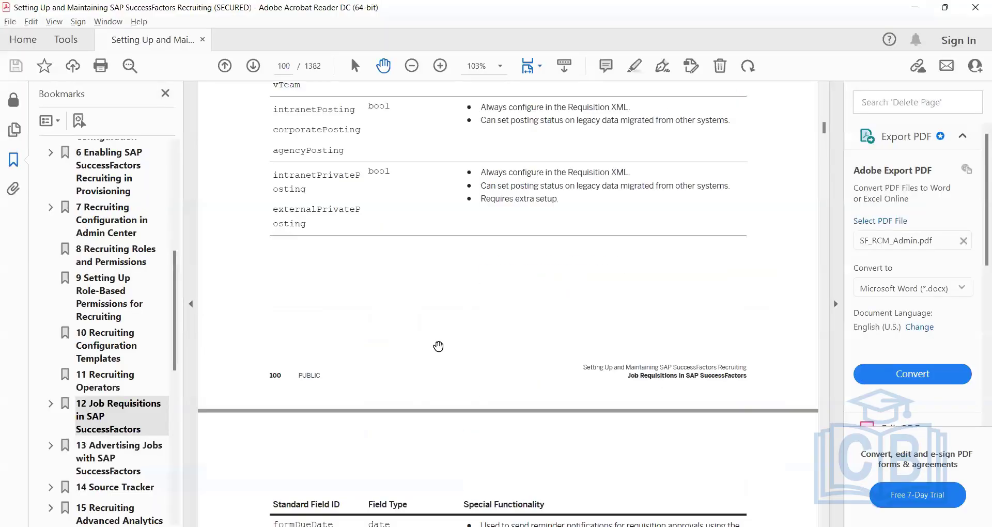
scroll(439, 345, "up", 4)
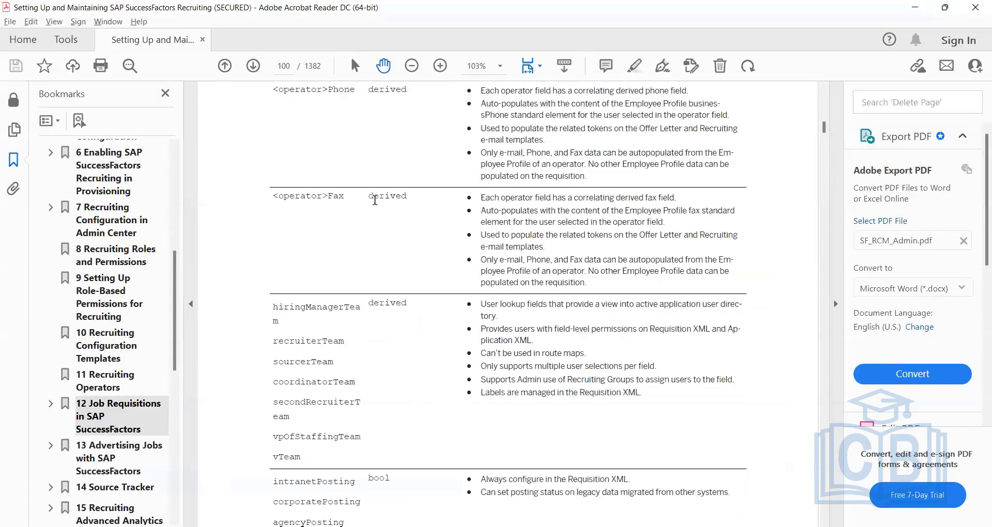
scroll(427, 311, "up", 5)
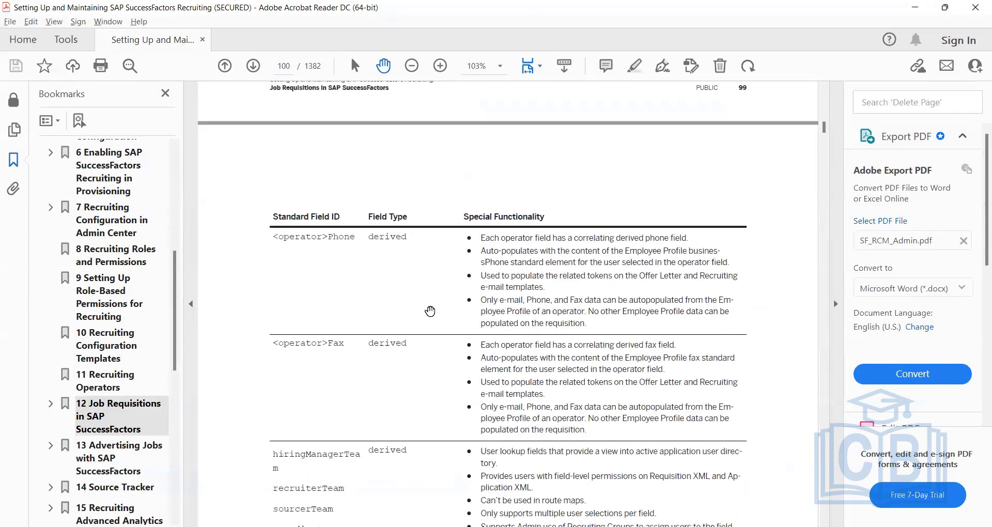
scroll(423, 312, "up", 15)
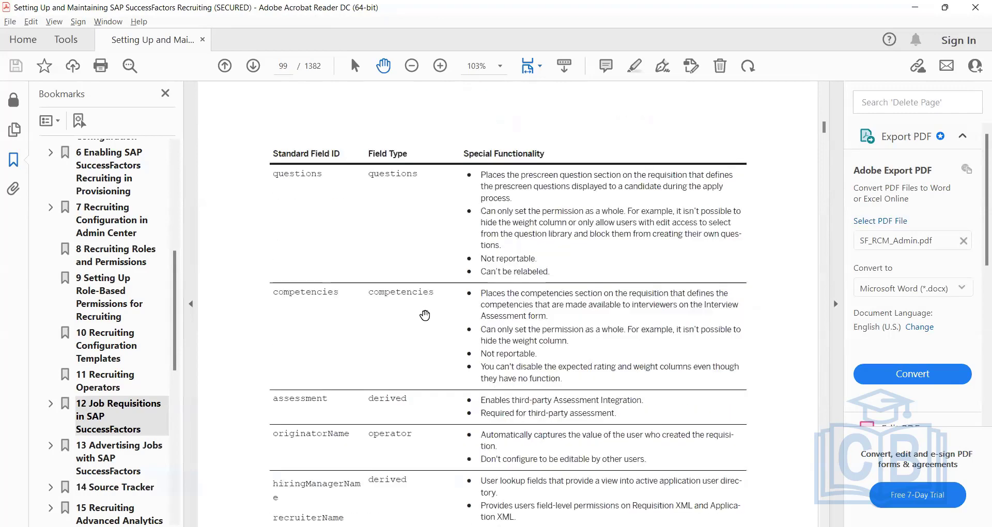
scroll(434, 327, "up", 12)
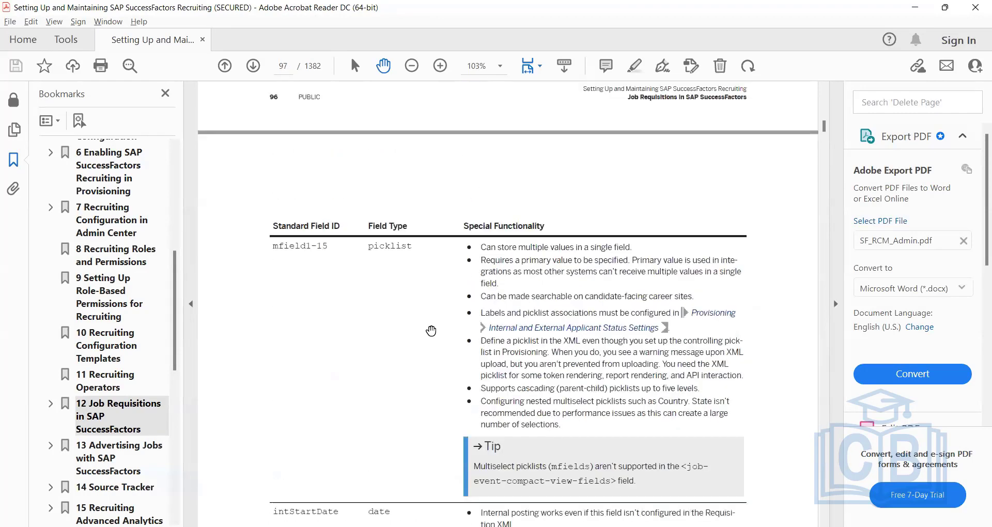
scroll(431, 331, "up", 15)
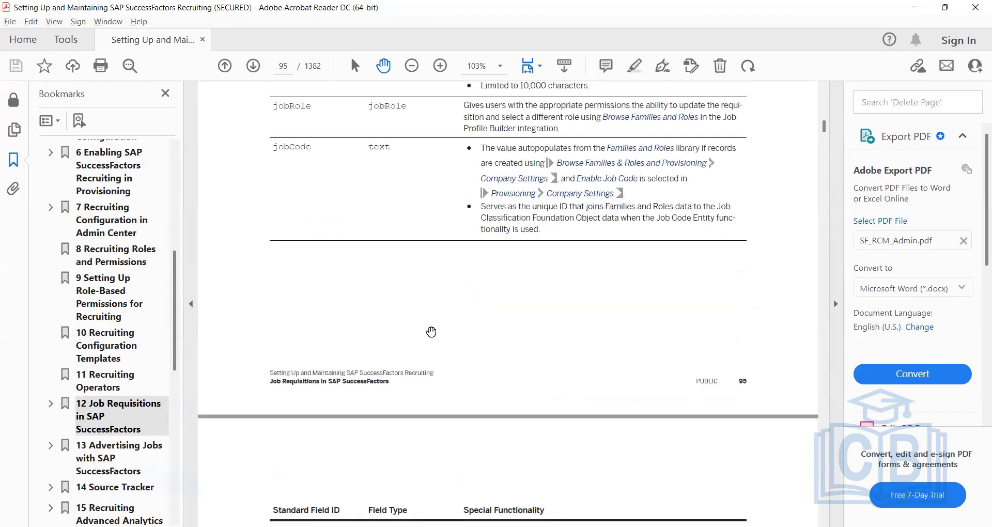
scroll(431, 331, "up", 9)
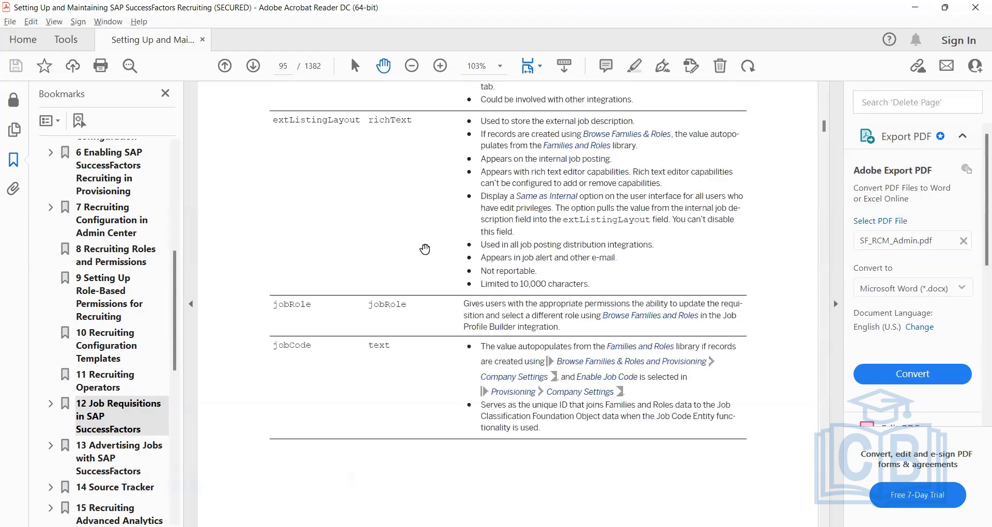
scroll(405, 332, "up", 20)
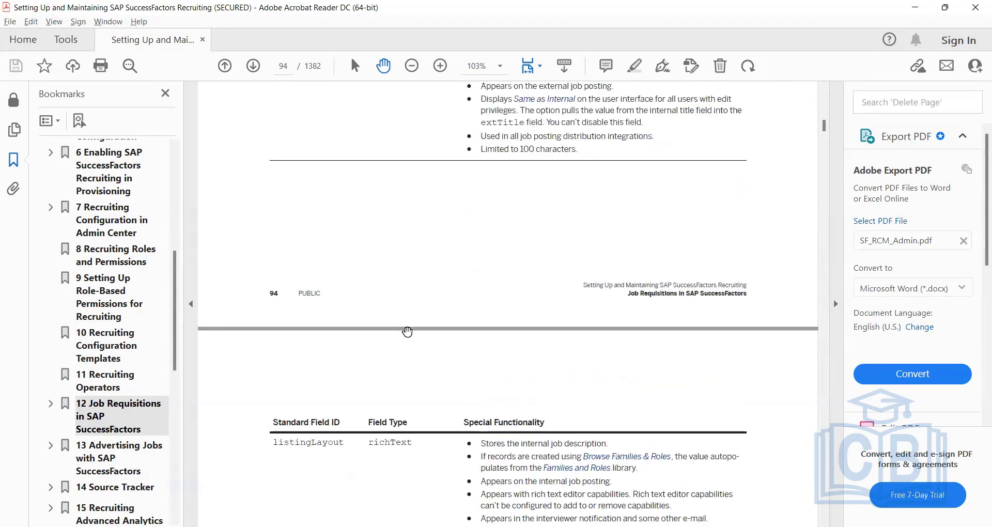
scroll(424, 321, "up", 6)
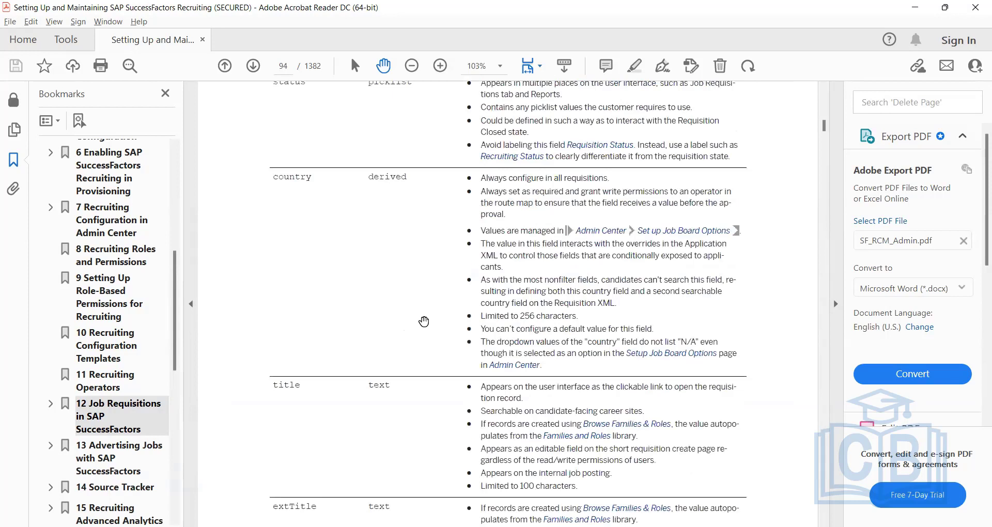
scroll(424, 321, "up", 1)
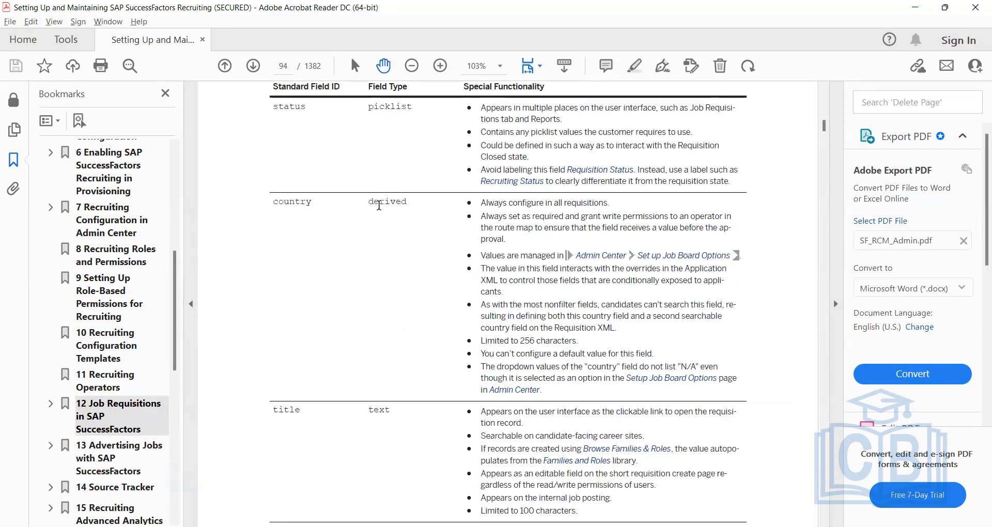
triple_click(378, 204)
left_click(385, 204)
triple_click(385, 206)
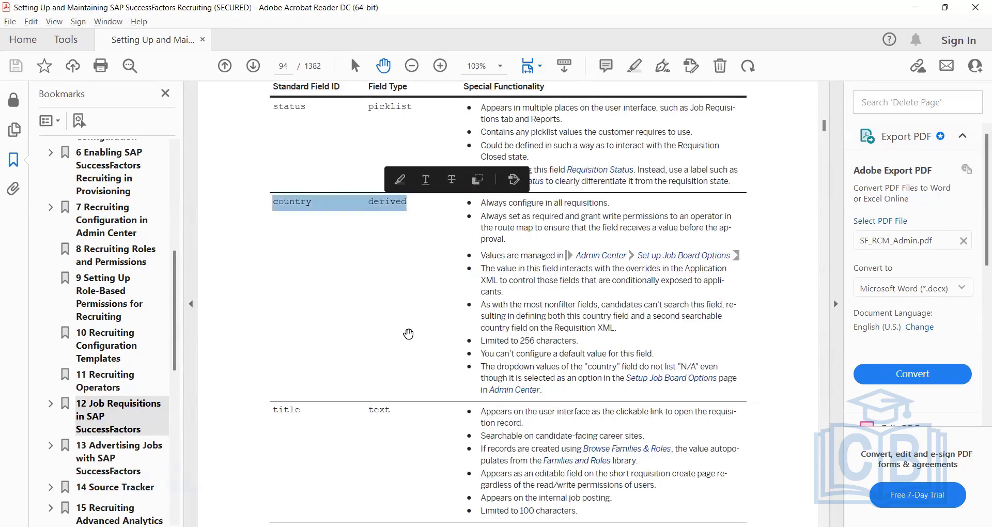
Review the guide's field definition, supported languages and template name sections back to section 12.2, Configuring the Job Requisition Template
scroll(408, 334, "up", 10)
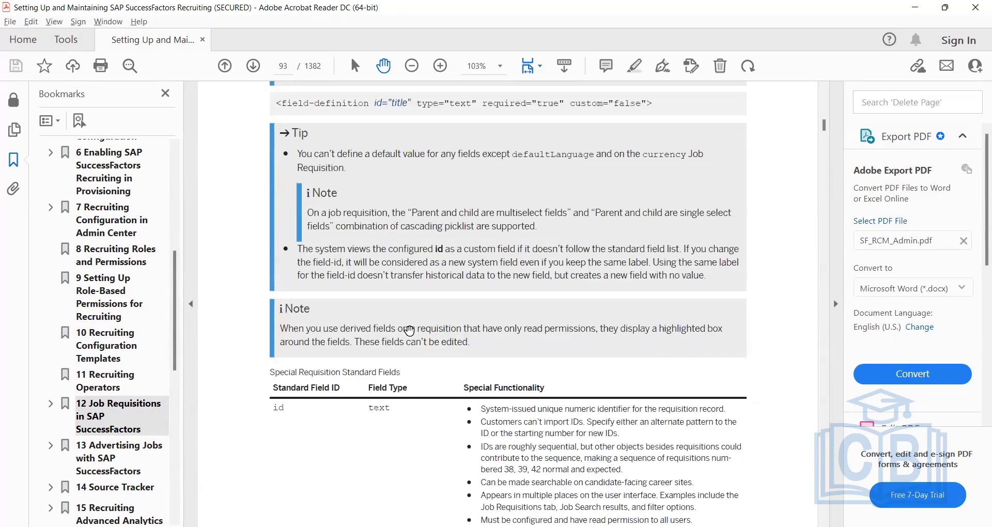
scroll(410, 330, "up", 12)
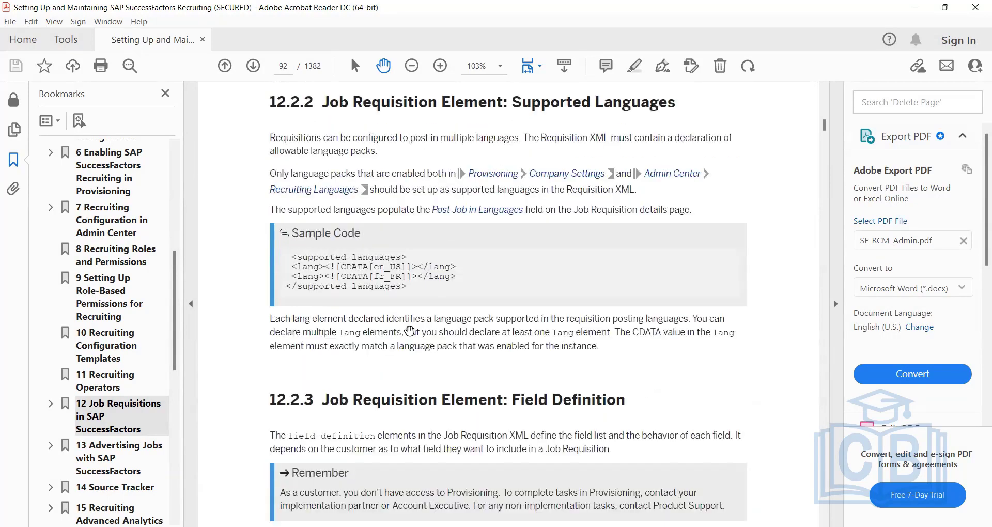
scroll(409, 331, "up", 8)
scroll(413, 328, "up", 10)
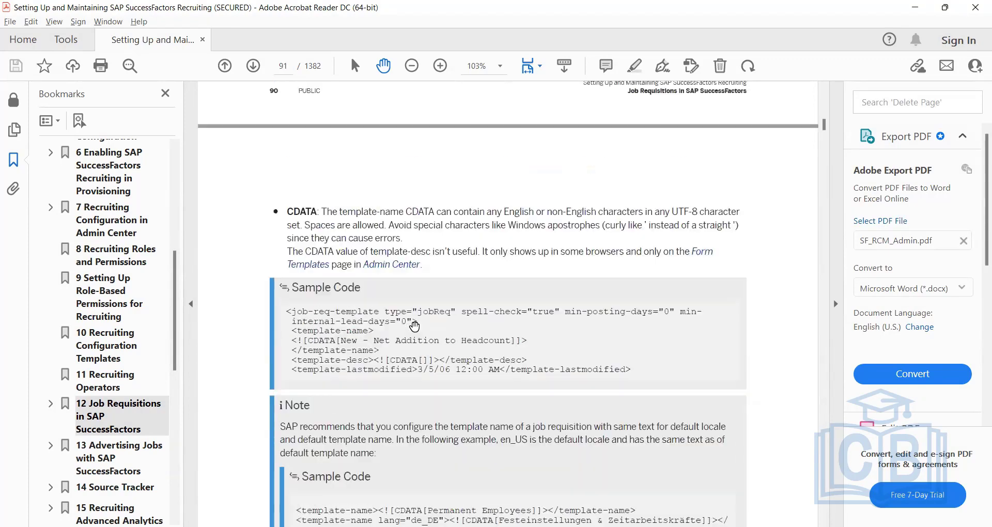
scroll(415, 326, "up", 1)
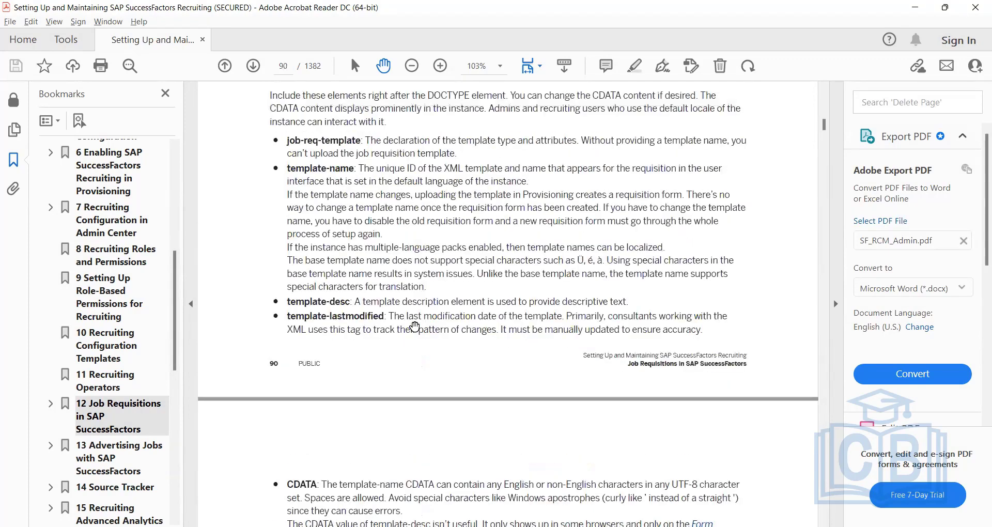
scroll(415, 327, "up", 10)
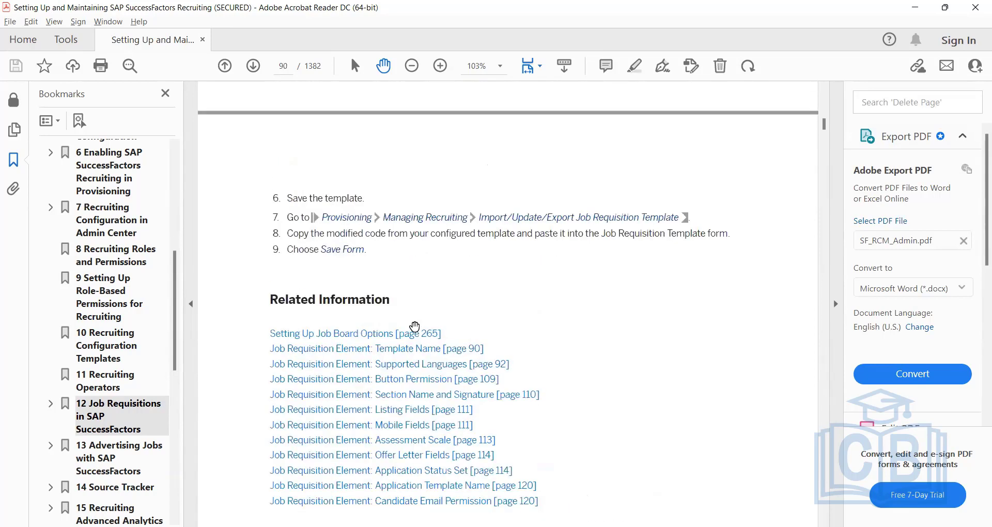
scroll(490, 318, "up", 15)
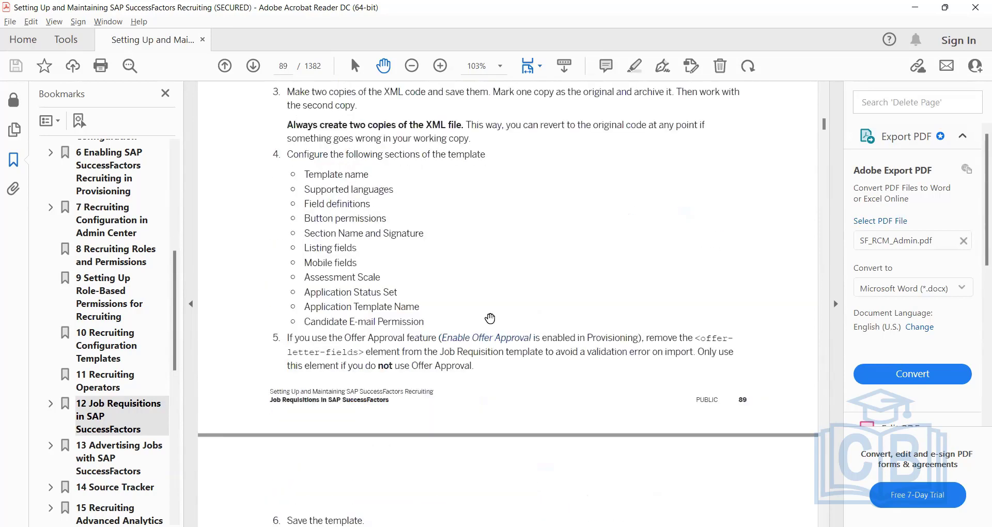
scroll(491, 317, "up", 19)
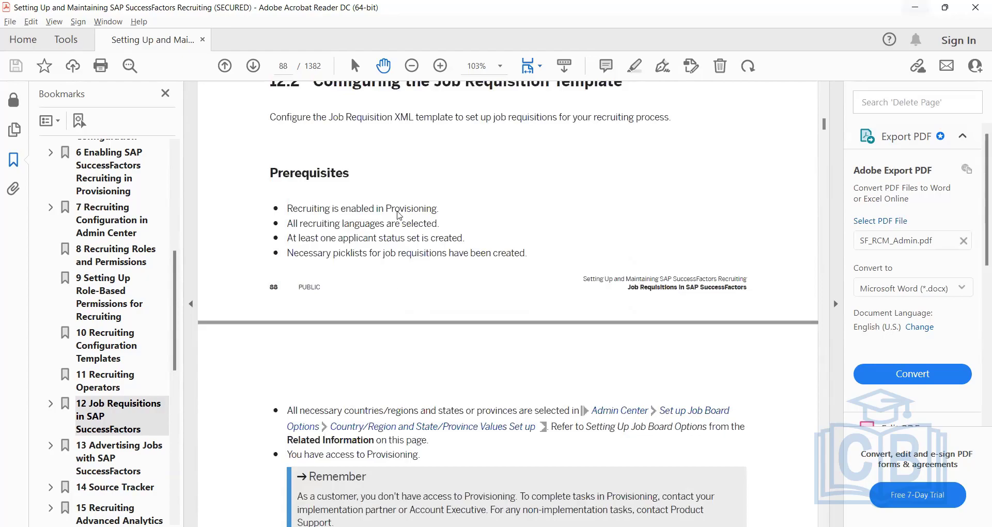
Switch back to the template editor in the browser and try enum as the status field's type
key("alt+Tab")
left_click(407, 182)
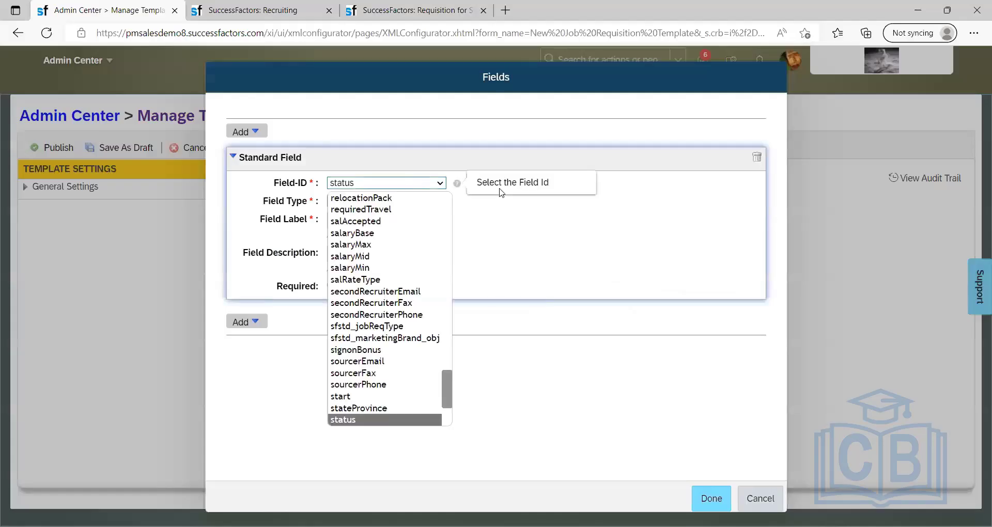
left_click(500, 189)
left_click(368, 202)
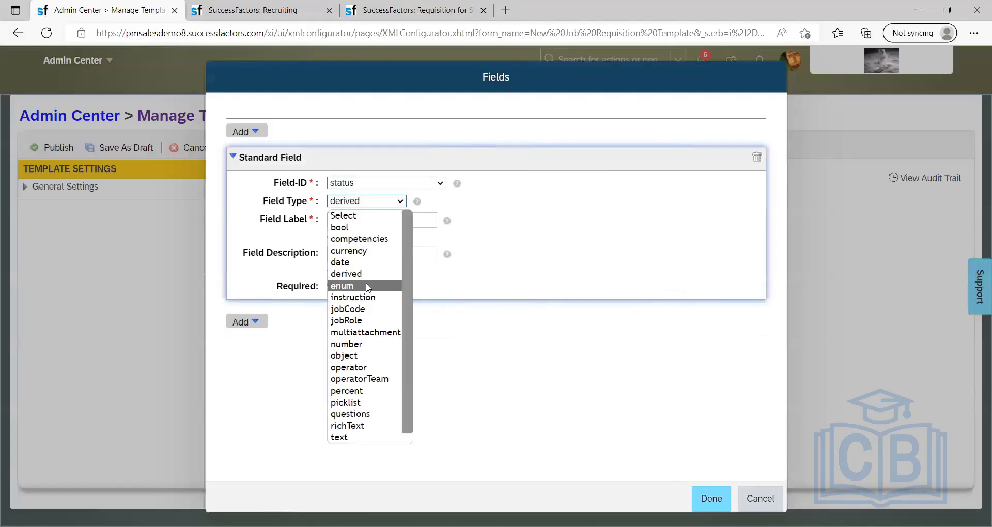
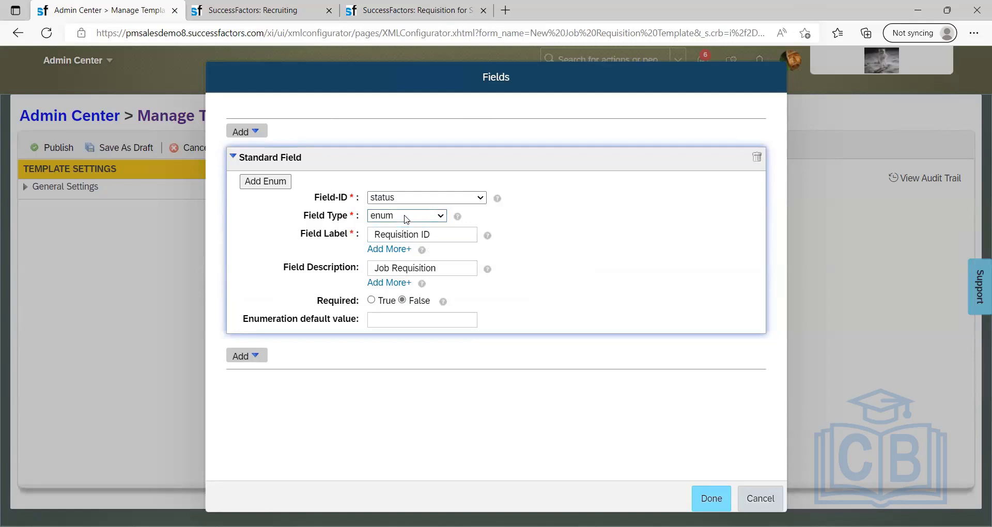
left_click(407, 217)
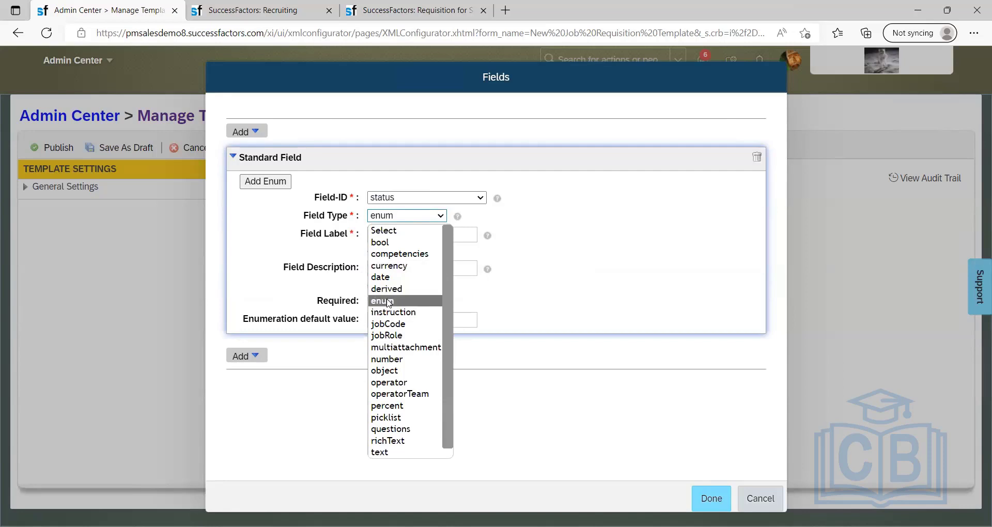
left_click(420, 301)
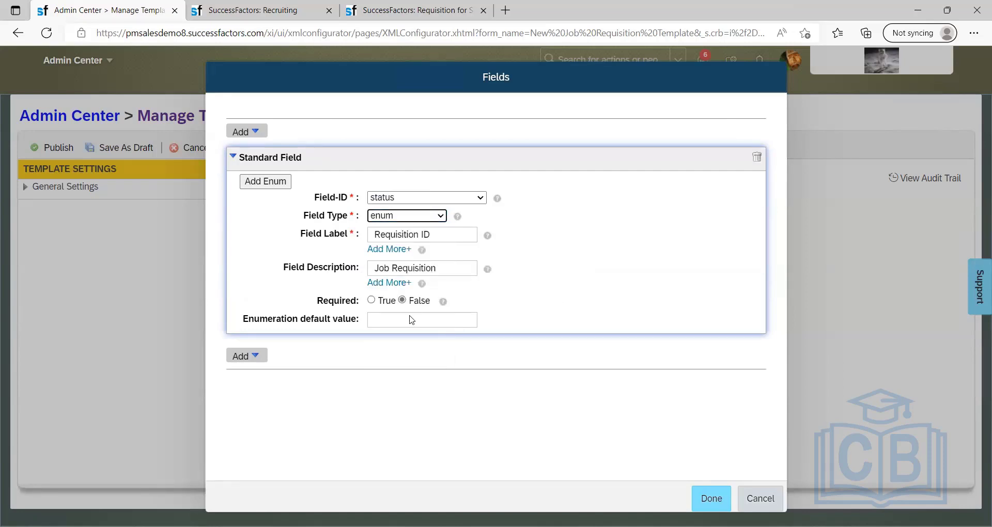
Try instruction as the status field's type with the field label "Kindly ensure all fields are filled"
key("alt+Down")
key("Return")
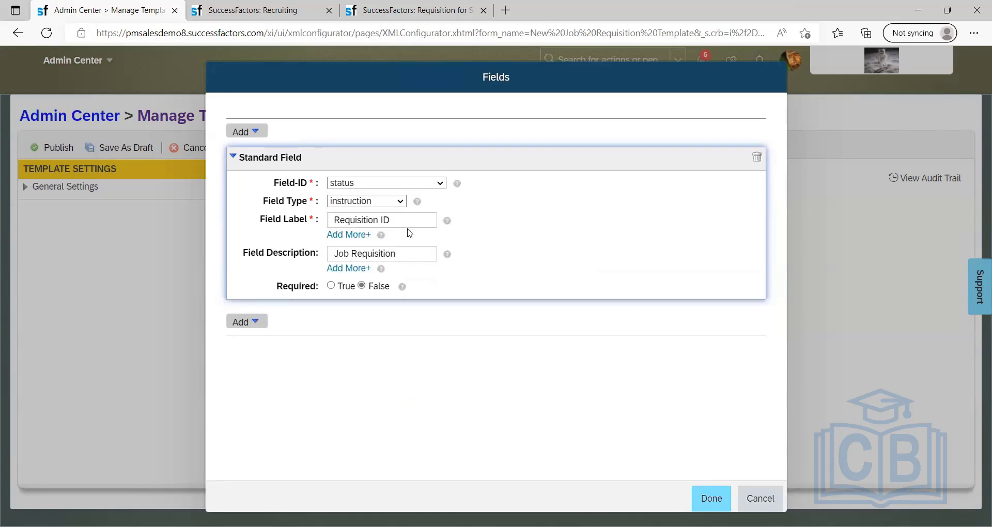
left_click_drag(414, 220, 266, 228)
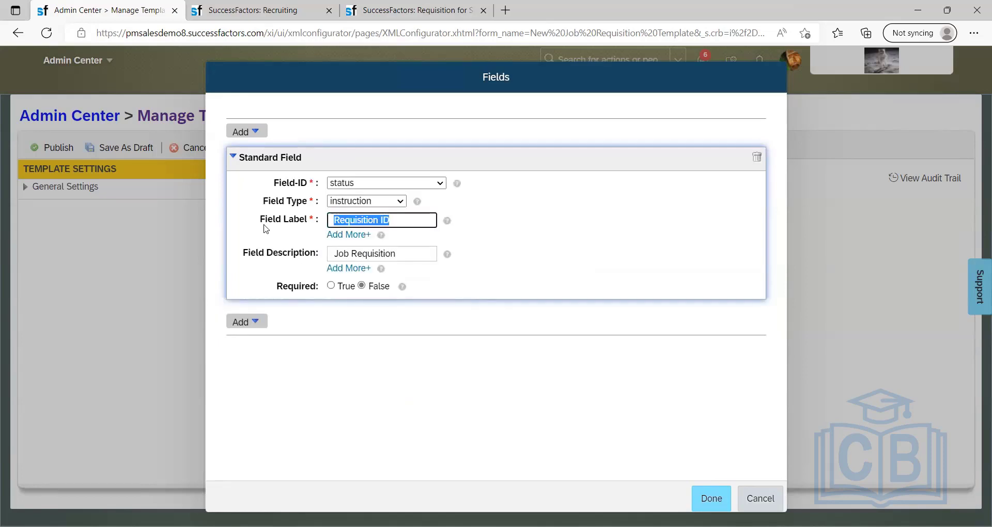
key("BackSpace")
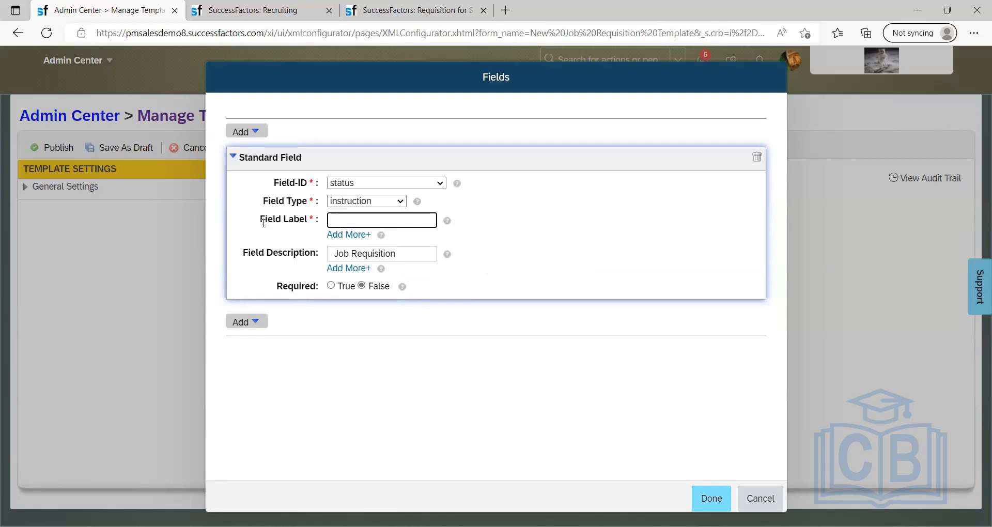
type("ABC Job re")
key("ctrl+a")
key("BackSpace")
type("K")
key("BackSpace")
type("Kindl")
type("y ensu")
type("re all ")
type("fields ar")
type("e filled")
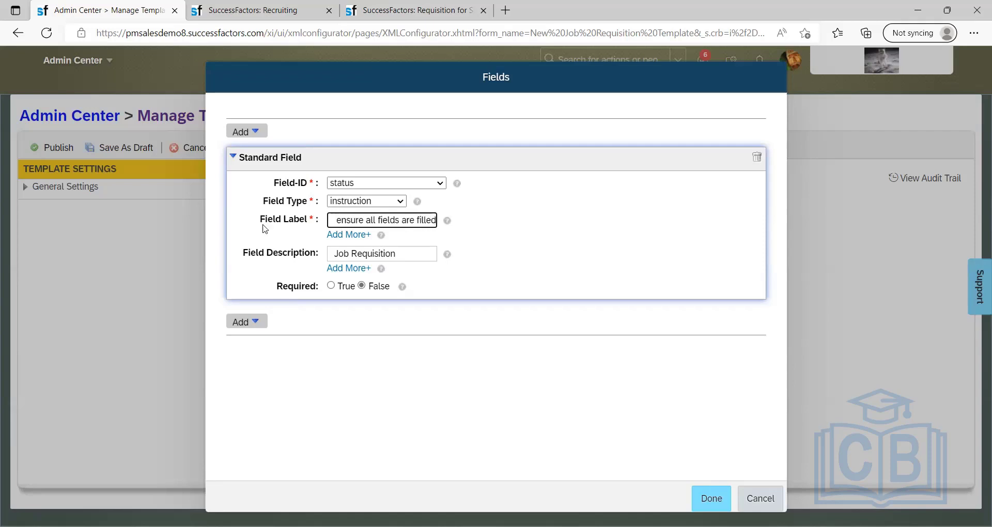
Clear the instruction text from the status field's label
key("ctrl+a")
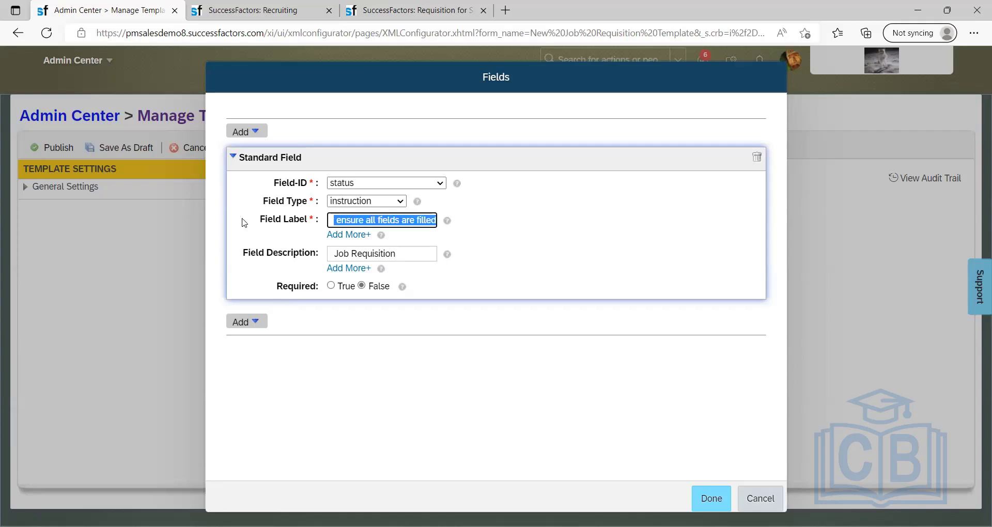
key("BackSpace")
key("BackSpace")
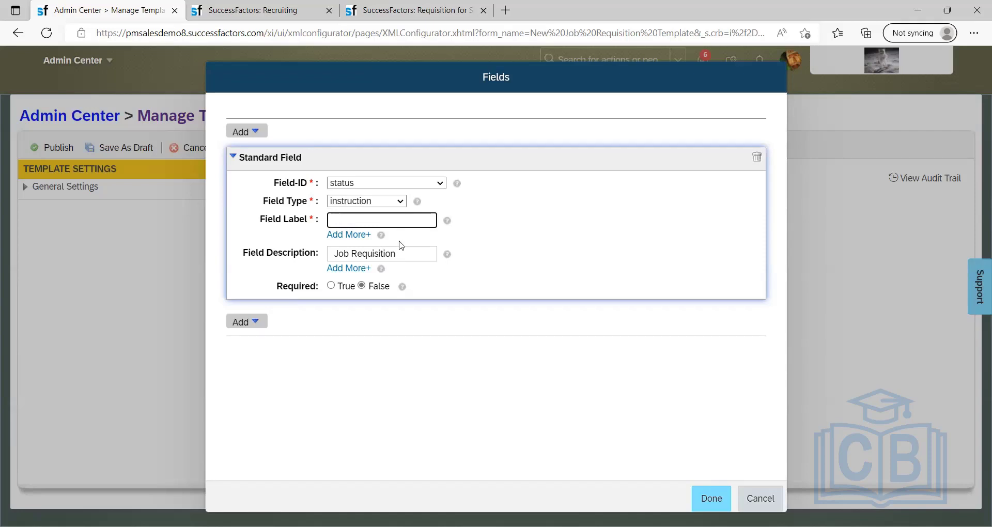
Try jobCode as the status field's type and change it to multiattachment
left_click(373, 201)
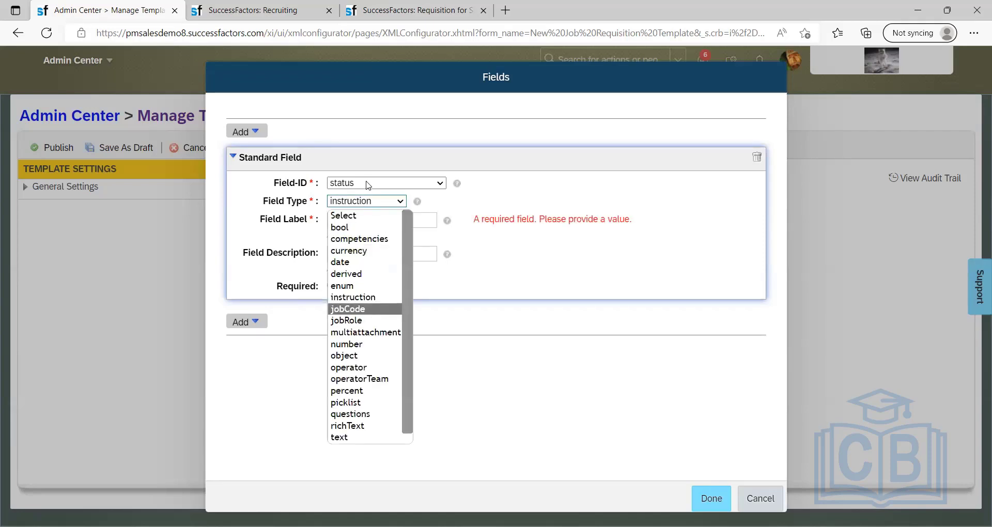
left_click(366, 309)
left_click(359, 200)
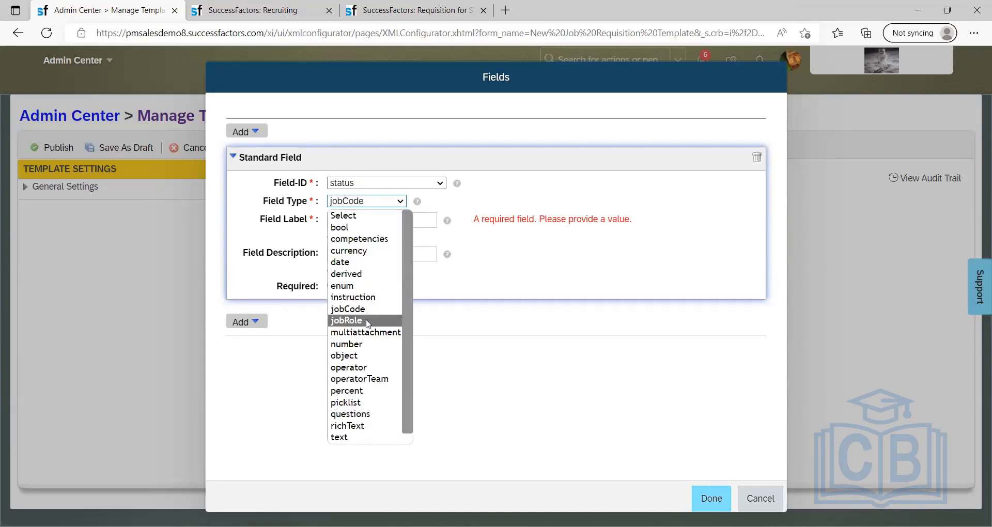
left_click(367, 332)
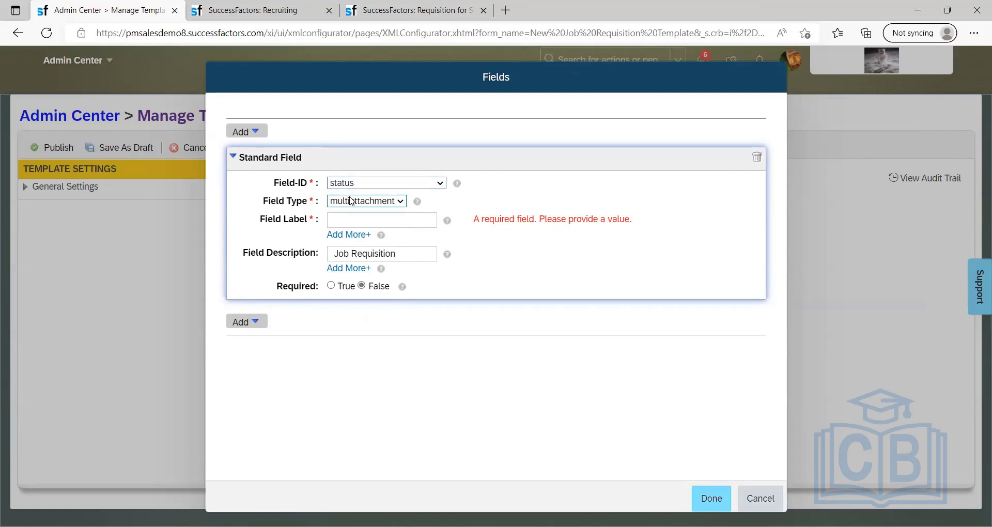
Review the available field types and field IDs for the status standard field
left_click(395, 201)
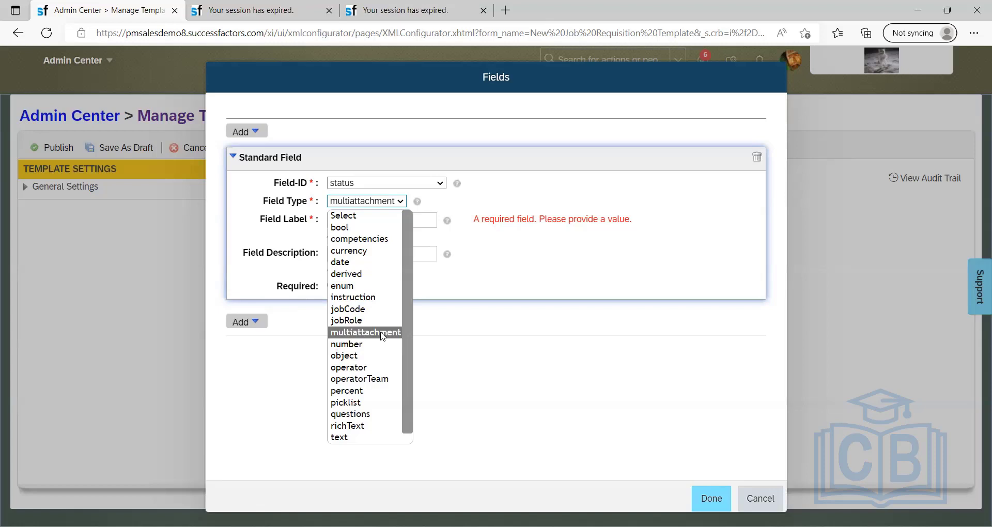
key("Up")
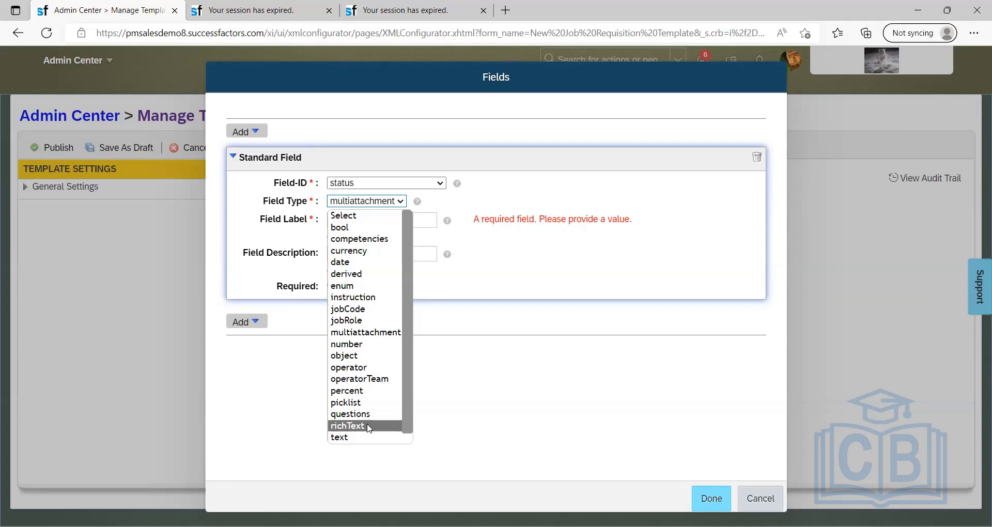
left_click(450, 390)
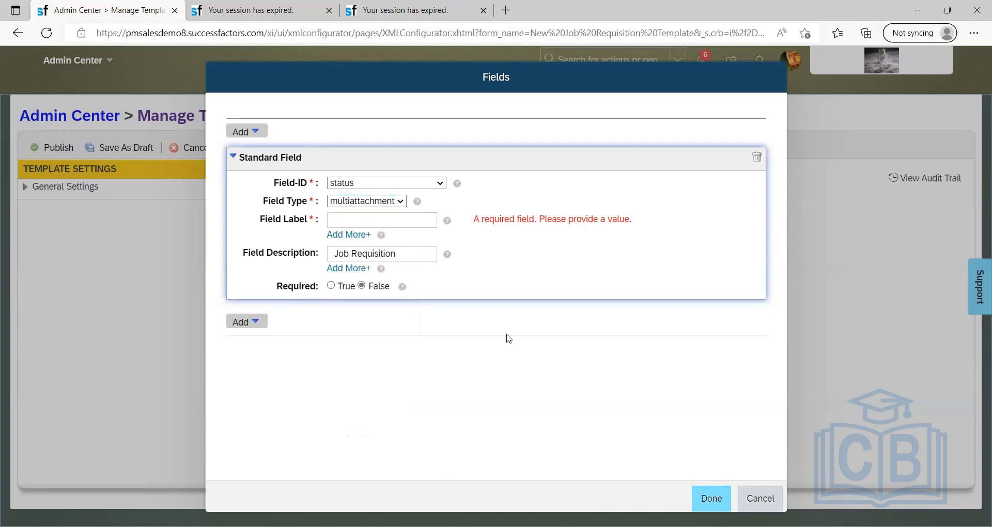
left_click(397, 203)
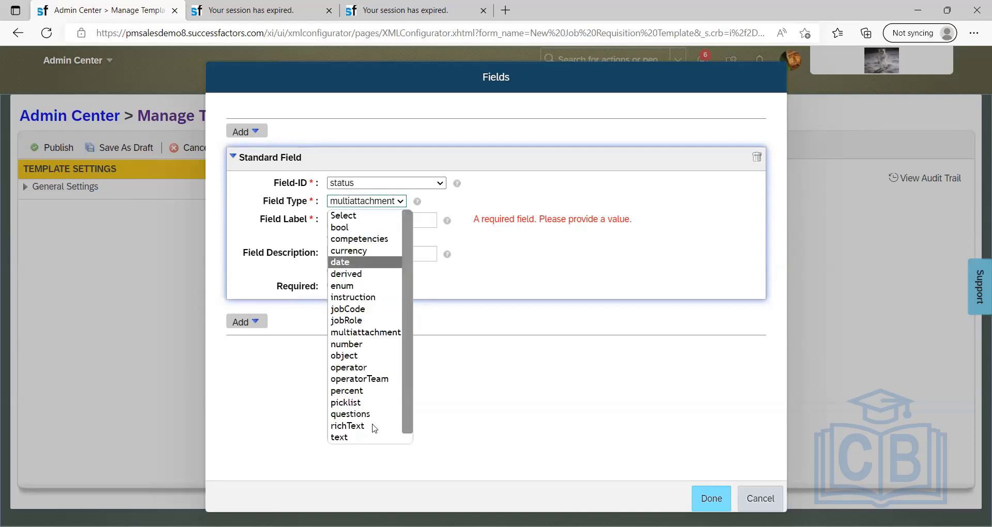
scroll(367, 429, "down", 1)
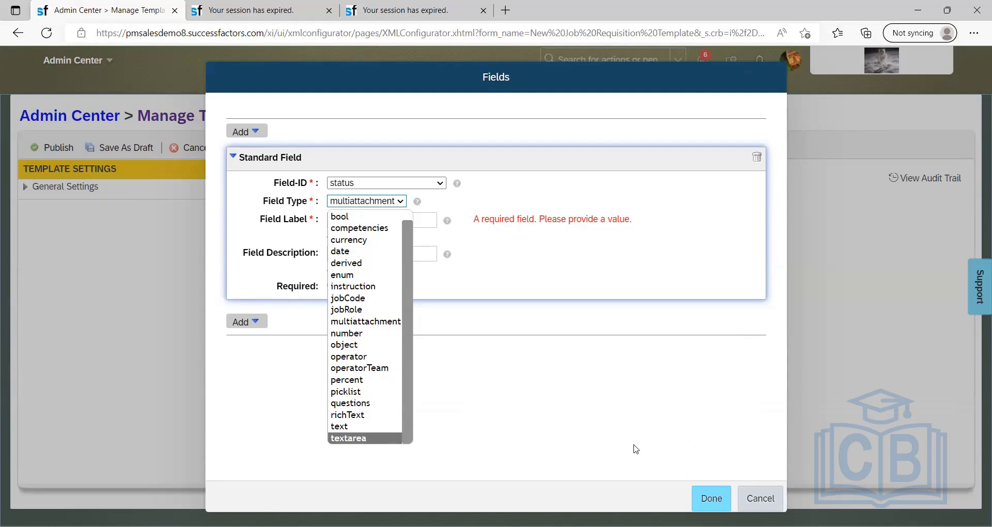
left_click(476, 341)
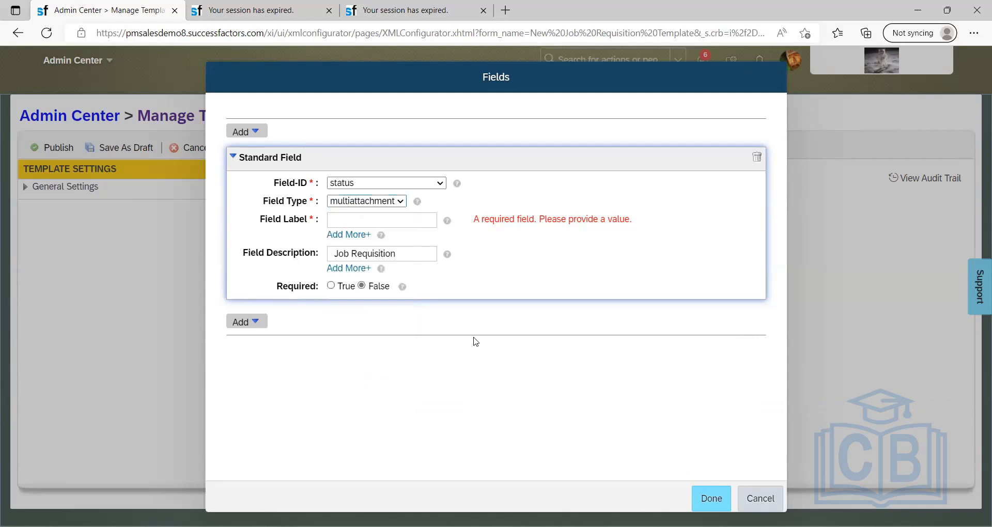
left_click(372, 187)
scroll(392, 321, "up", 20)
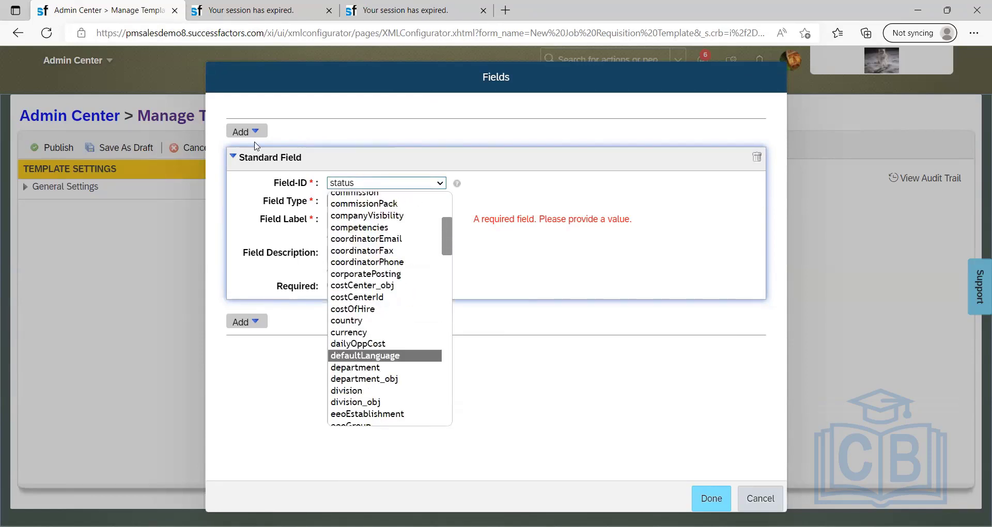
Add a Standard Filter Field and review the field IDs it offers
left_click(280, 132)
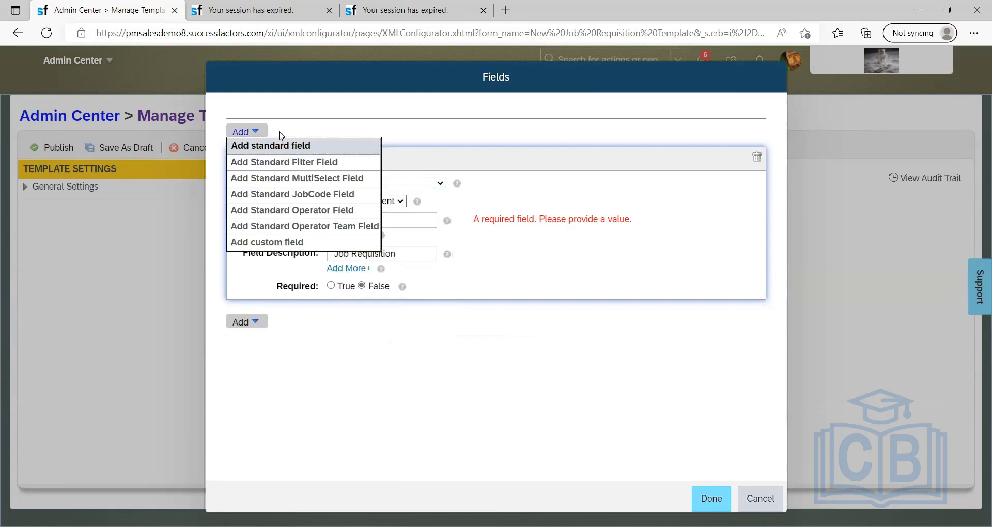
left_click(294, 162)
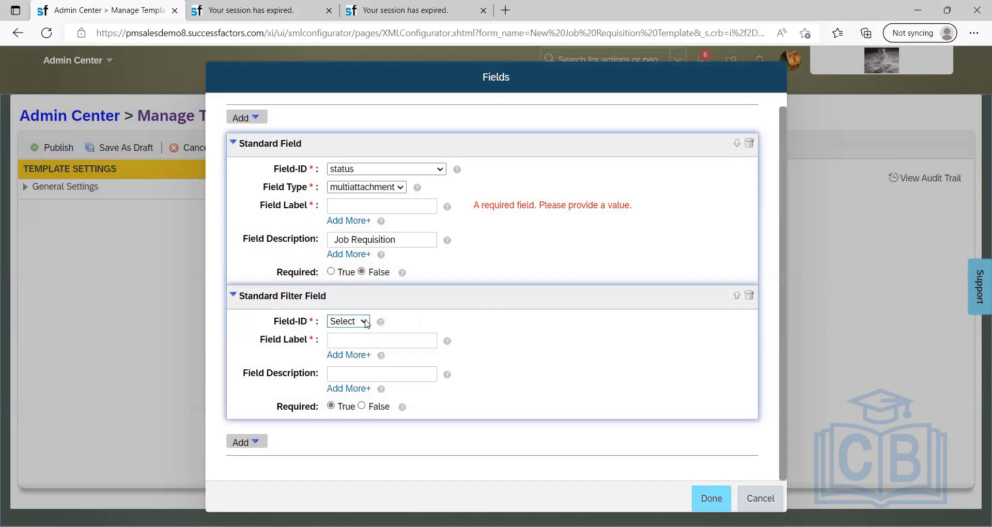
left_click(366, 324)
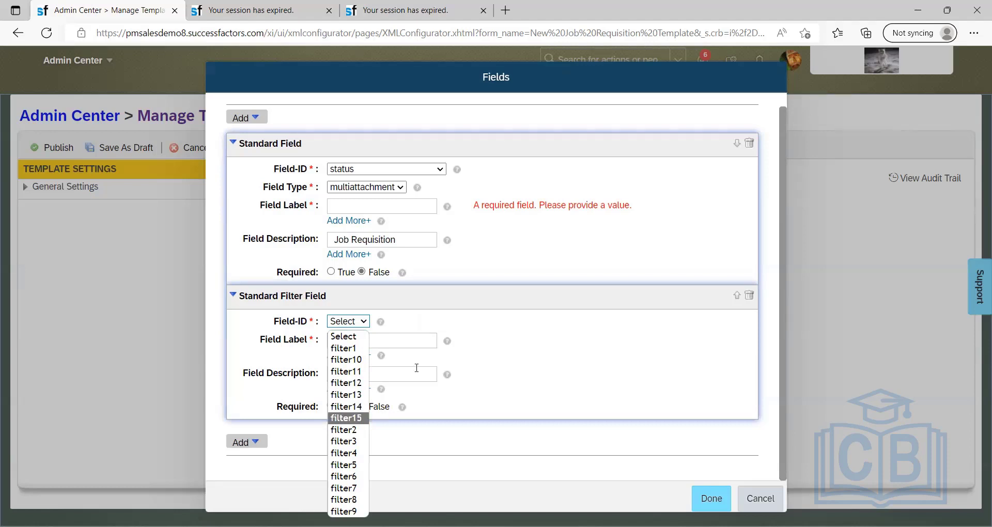
left_click(279, 408)
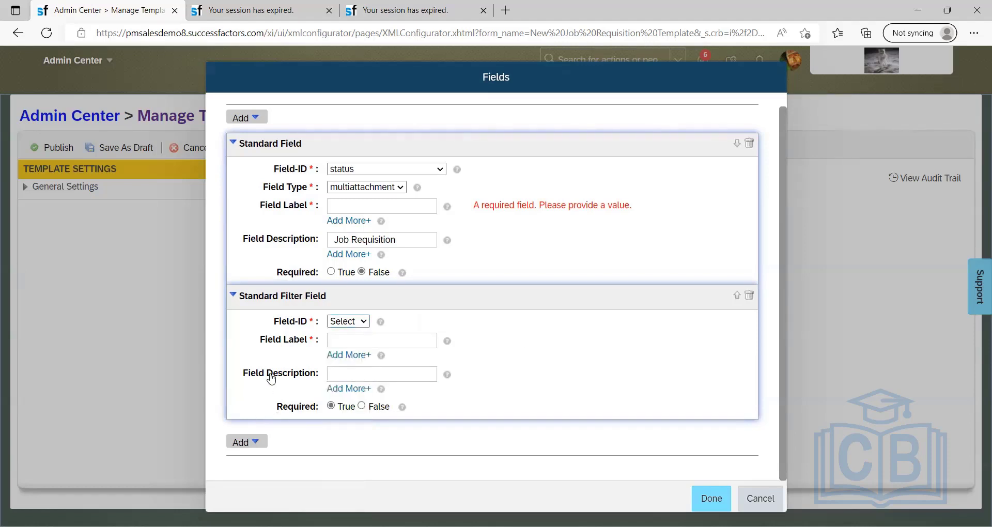
Add a Standard MultiSelect Field and review the field IDs it offers
left_click(243, 442)
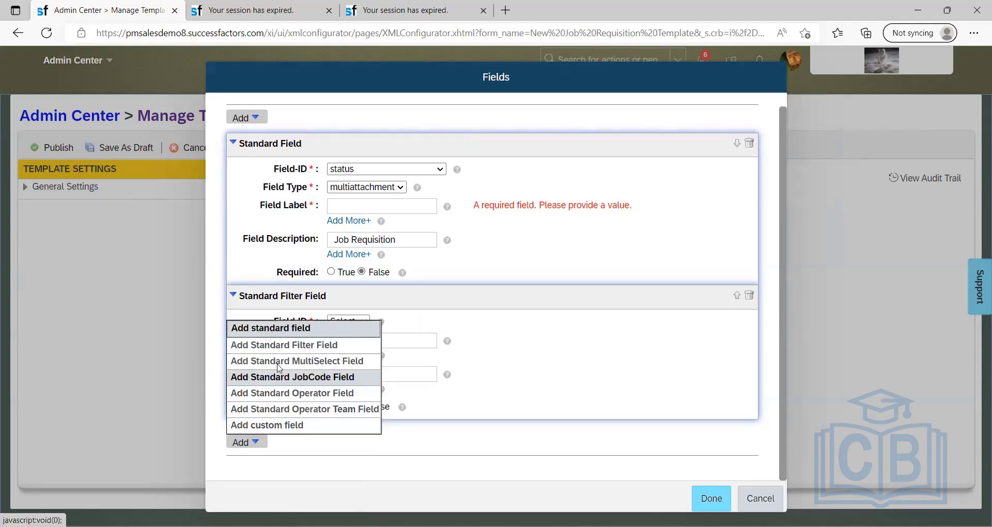
left_click(278, 365)
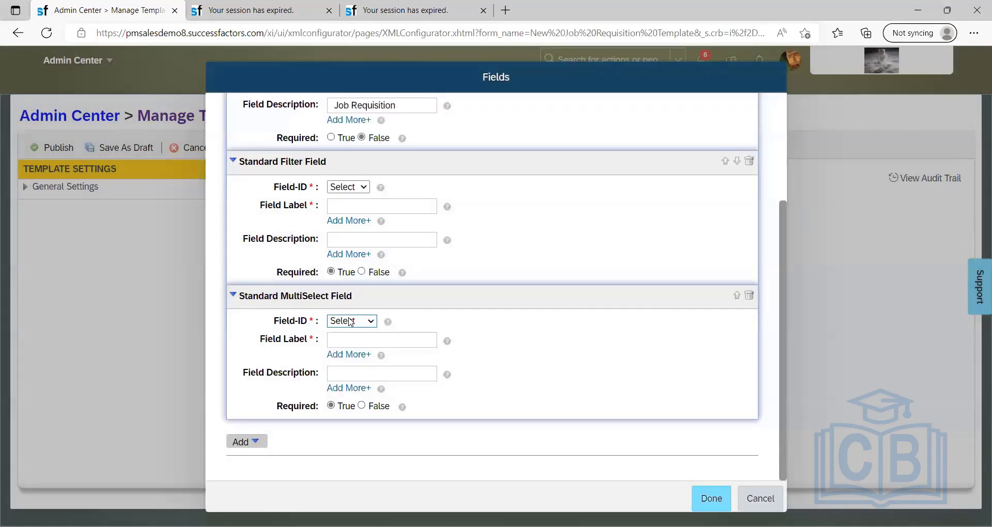
left_click(351, 322)
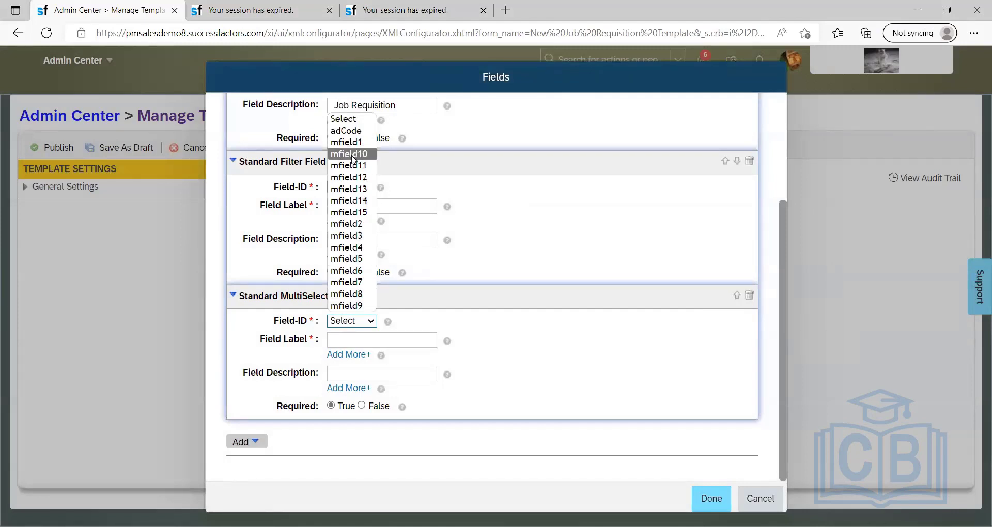
Add a custom field, review its field types, and close the Fields dialog without keeping the entries
left_click(247, 445)
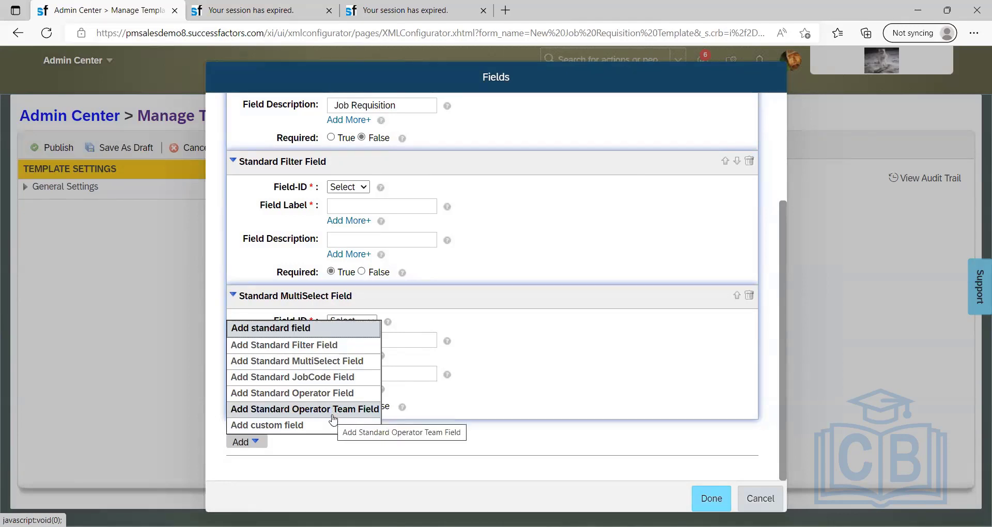
left_click(282, 424)
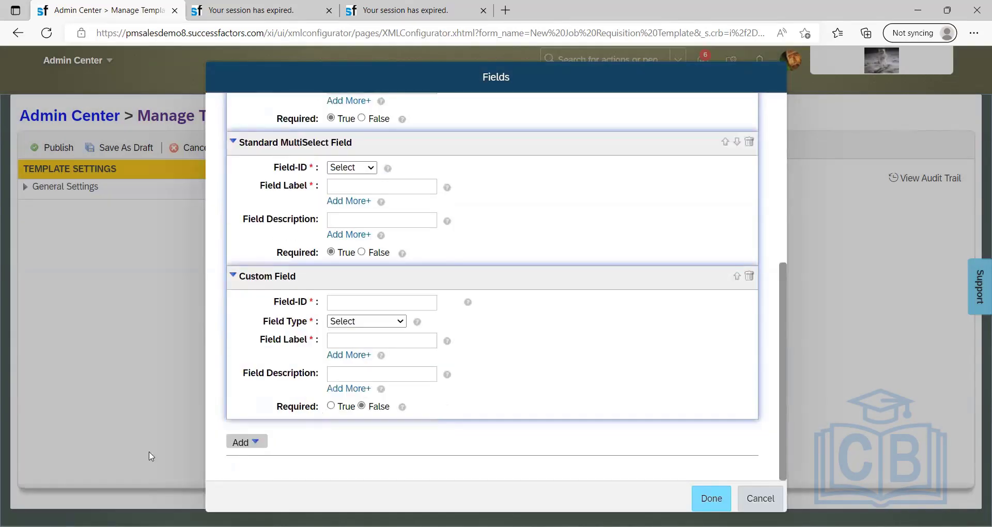
left_click(367, 322)
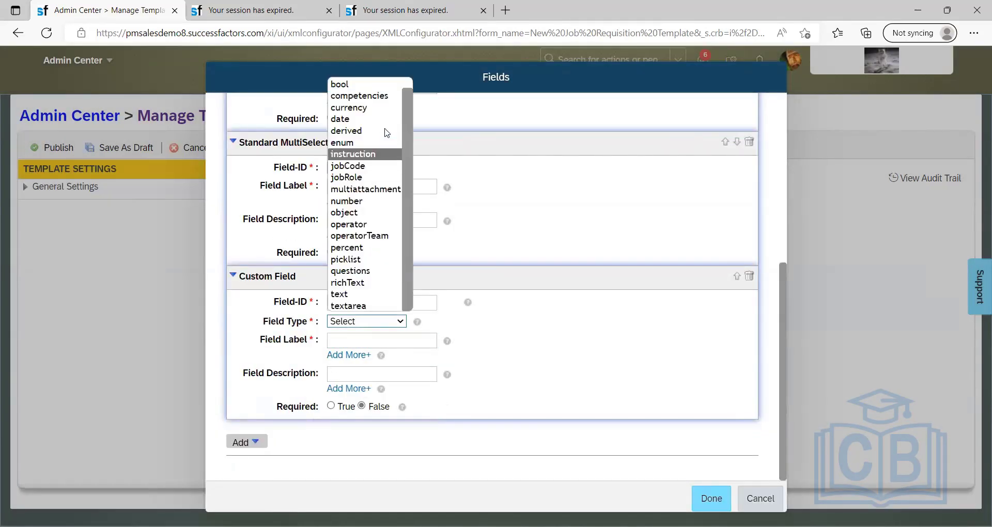
scroll(386, 132, "up", 2)
scroll(385, 132, "down", 2)
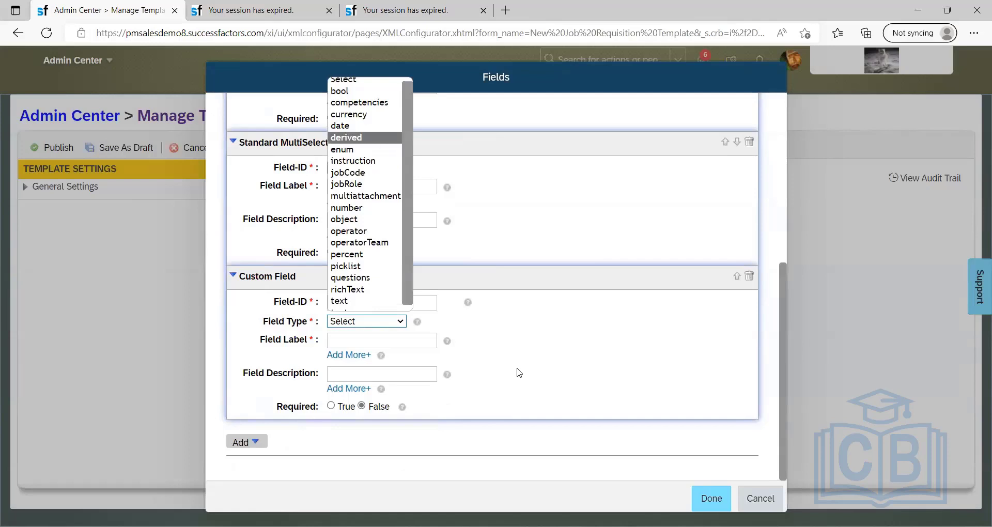
left_click(703, 465)
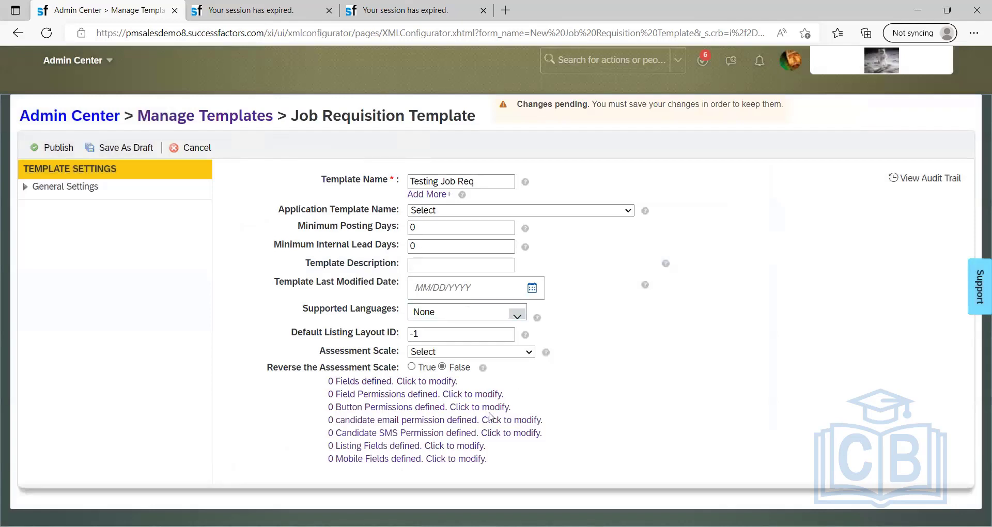
Add a button permission, set its role name option to Selected, and review the available roles
left_click(388, 410)
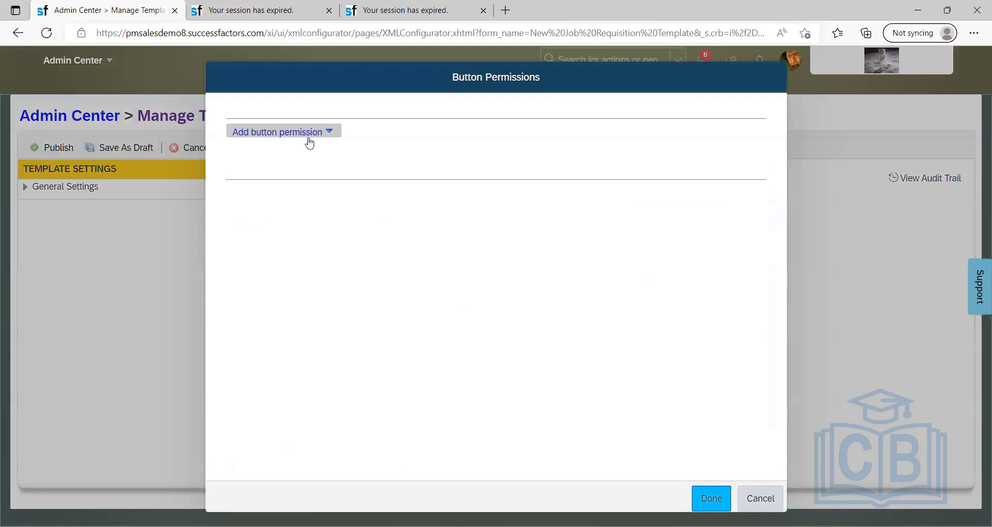
left_click(309, 137)
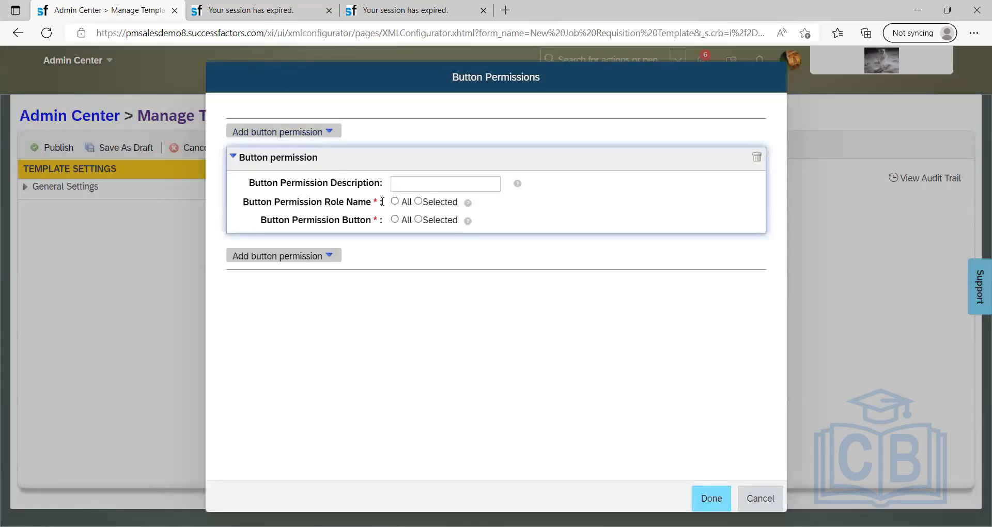
left_click(398, 185)
left_click(396, 202)
left_click(419, 202)
left_click(501, 206)
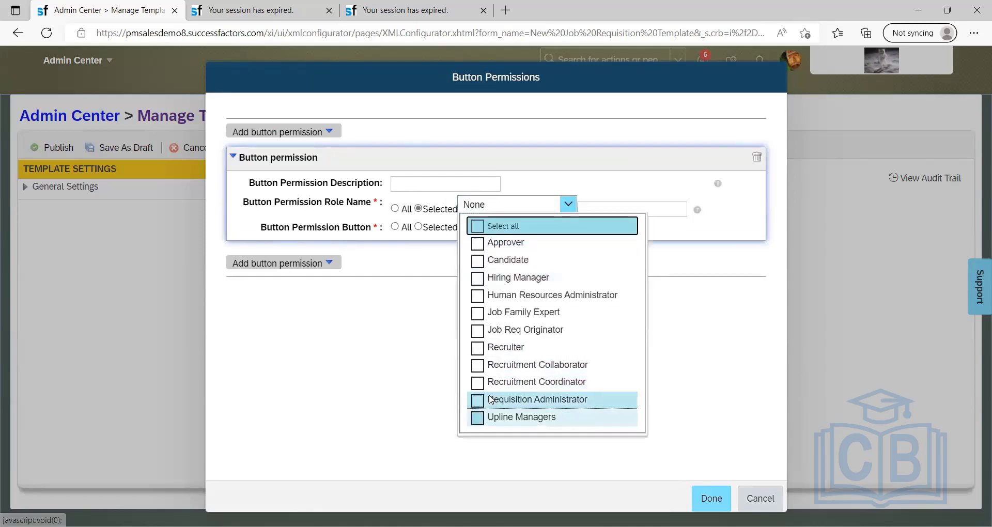
left_click(680, 237)
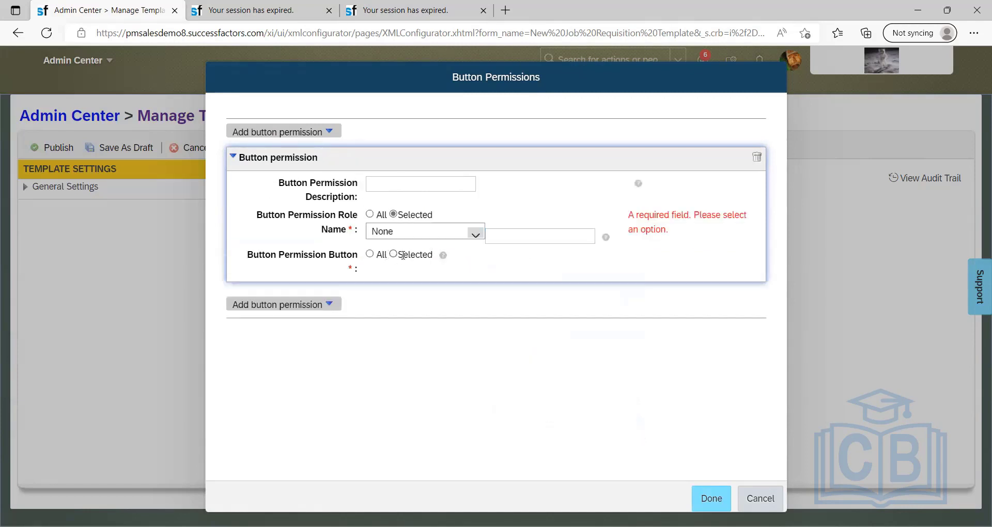
Set the permission's button option to Selected, review the available buttons, and cancel the Button Permissions dialog
left_click(394, 255)
left_click(544, 258)
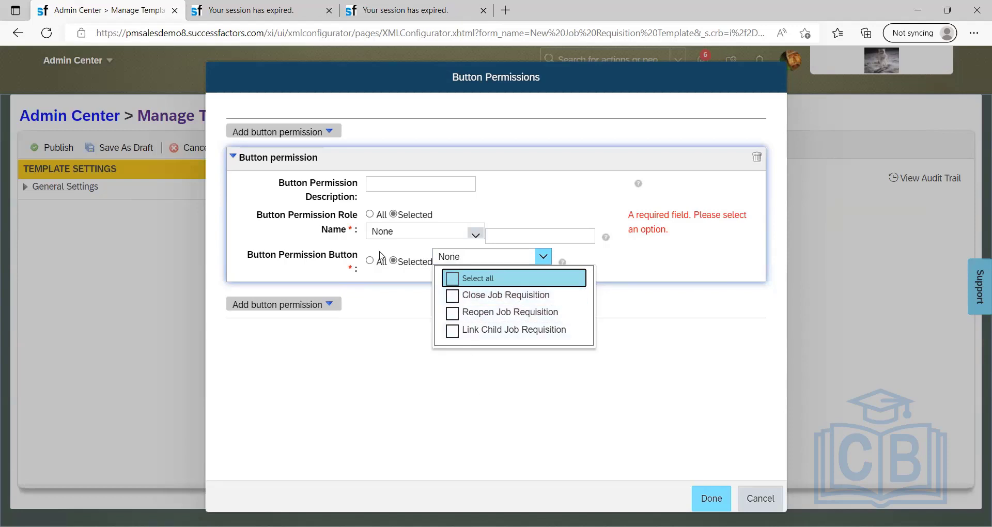
left_click(272, 315)
left_click(760, 501)
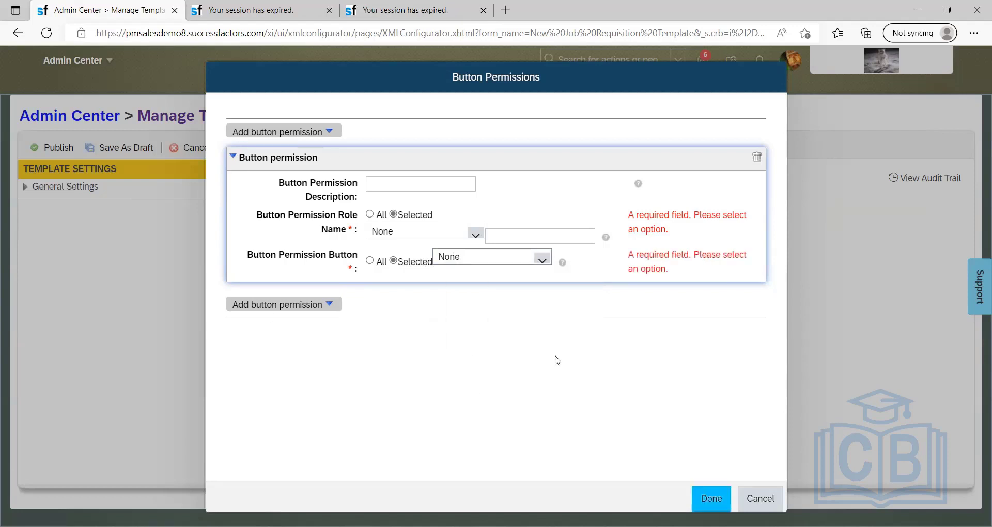
Switch to Notepad++ to view the requisition field-definition XML
key("alt+Tab")
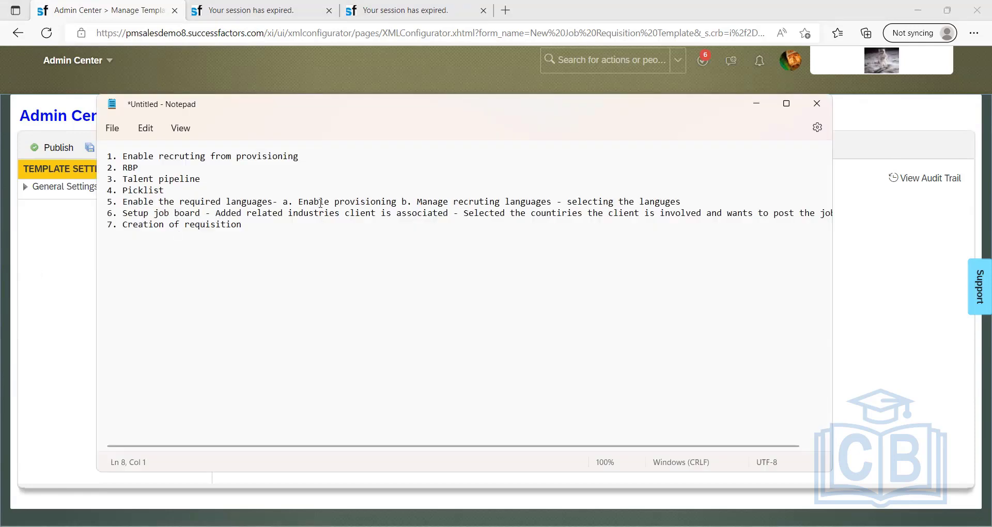
key("alt+Tab")
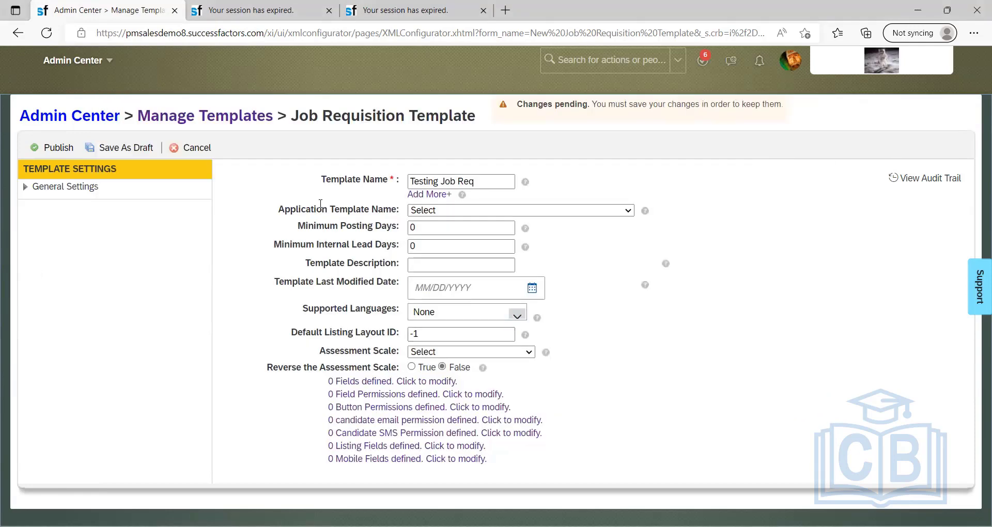
key("alt+Tab")
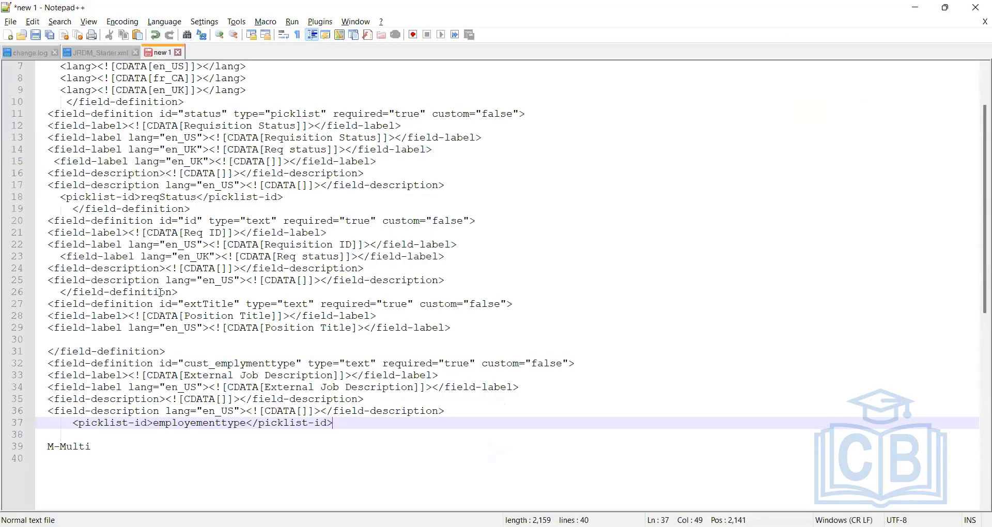